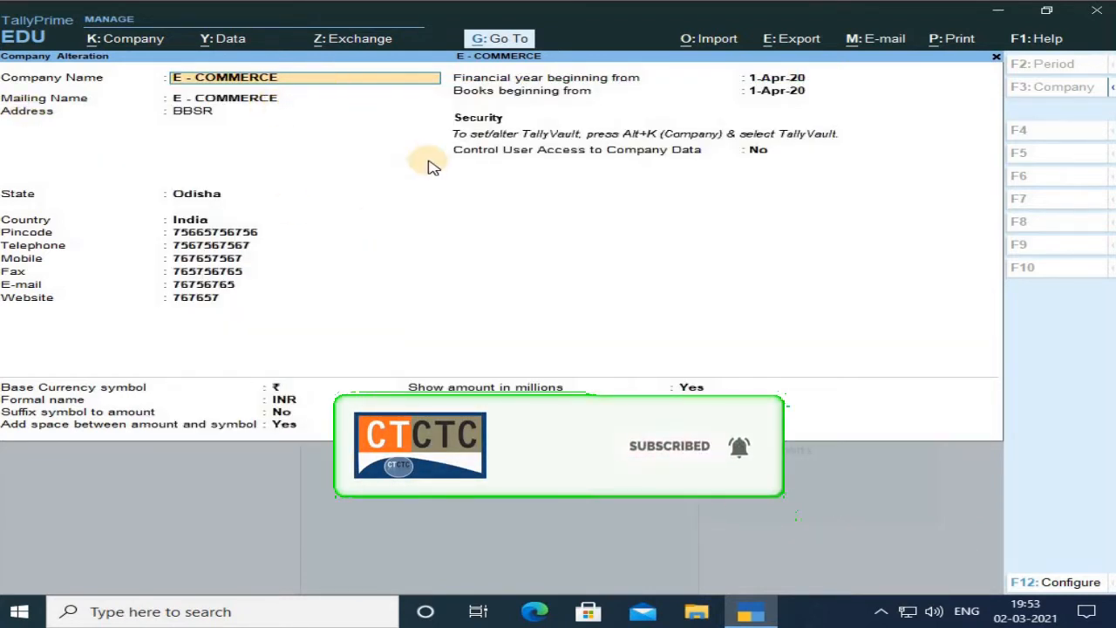
Step through the E - COMMERCE company alteration fields, accept them, and return to the Gateway of Tally.
key(Return)
key(Return)
key(Return)
key(Return)
key(Return)
key(Return)
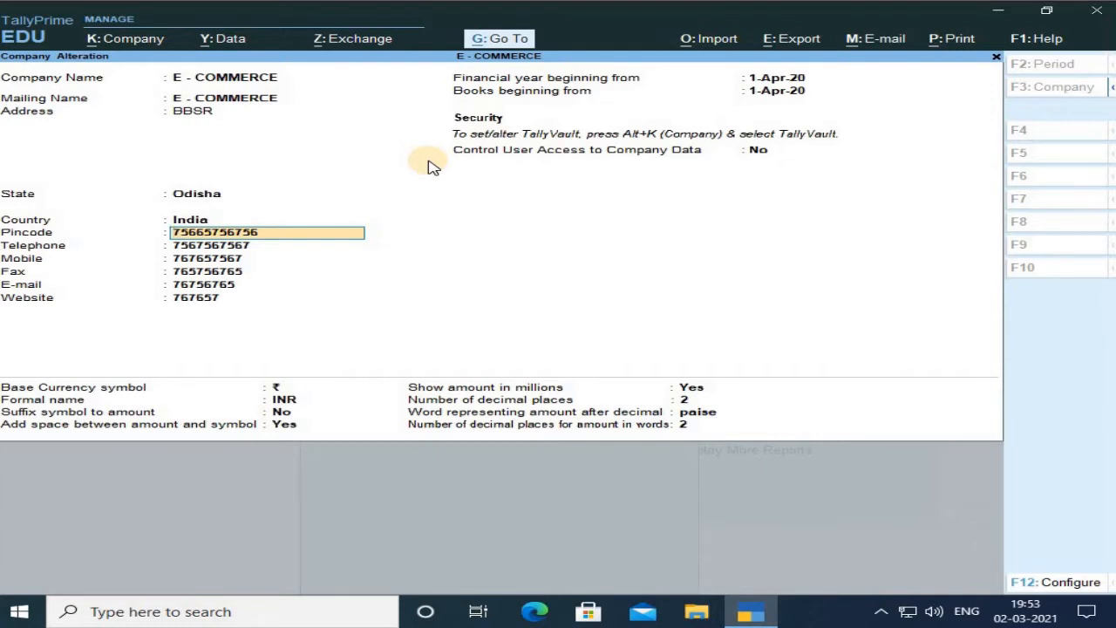
key(Return)
key(Return)
key(Return)
key(Return)
key(Return)
key(Return)
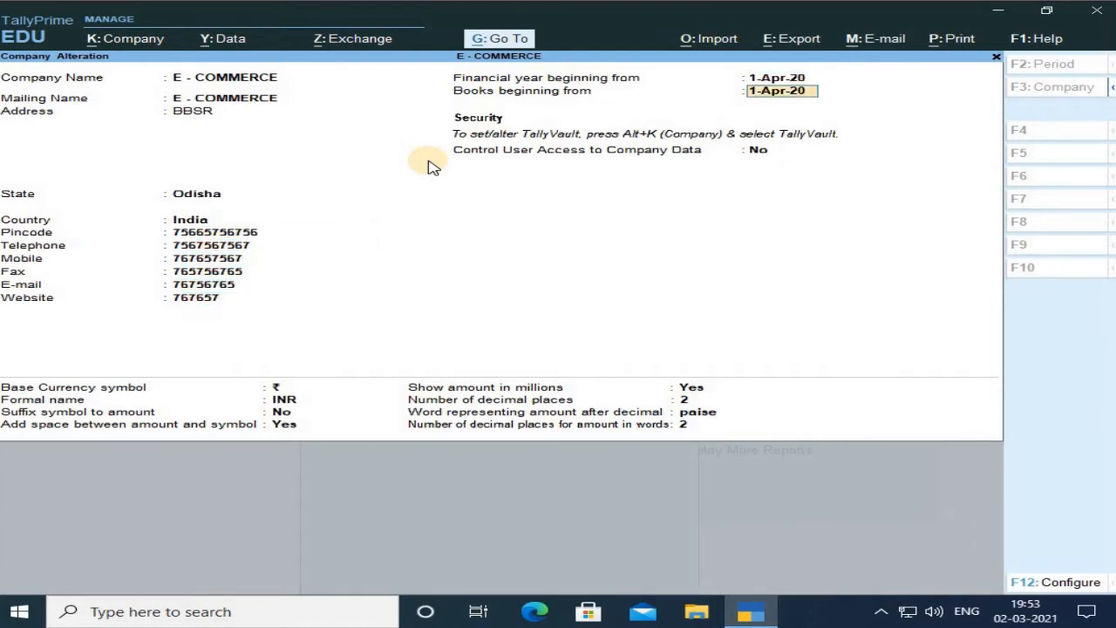
key(Return)
key(Return)
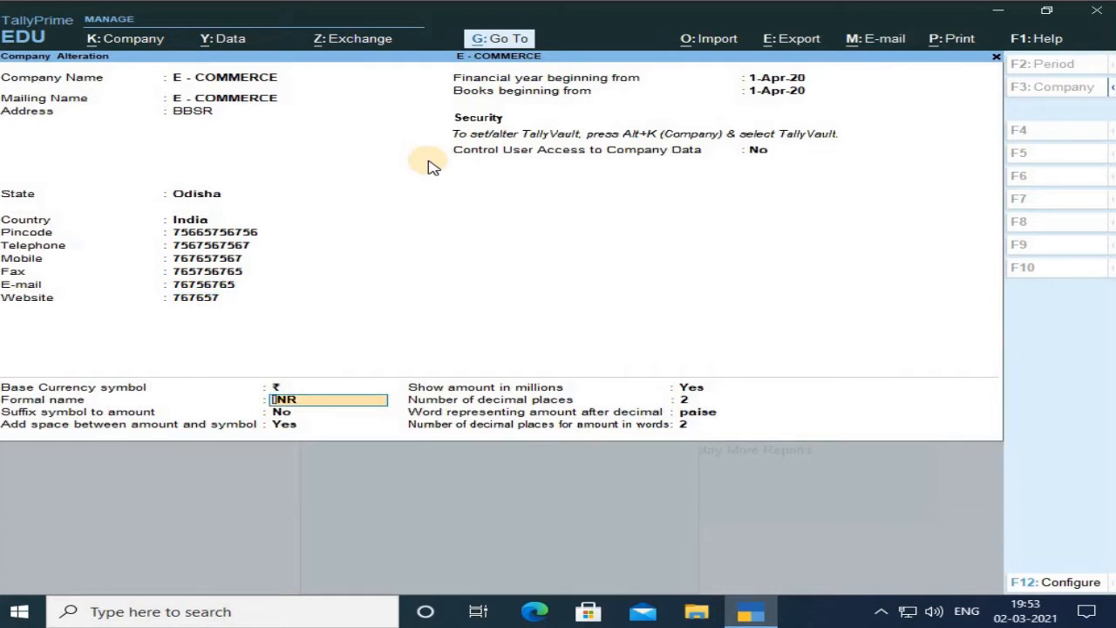
key(Return)
key(Return)
key(Return)
key(Return)
key(Return)
key(Return)
key(Return)
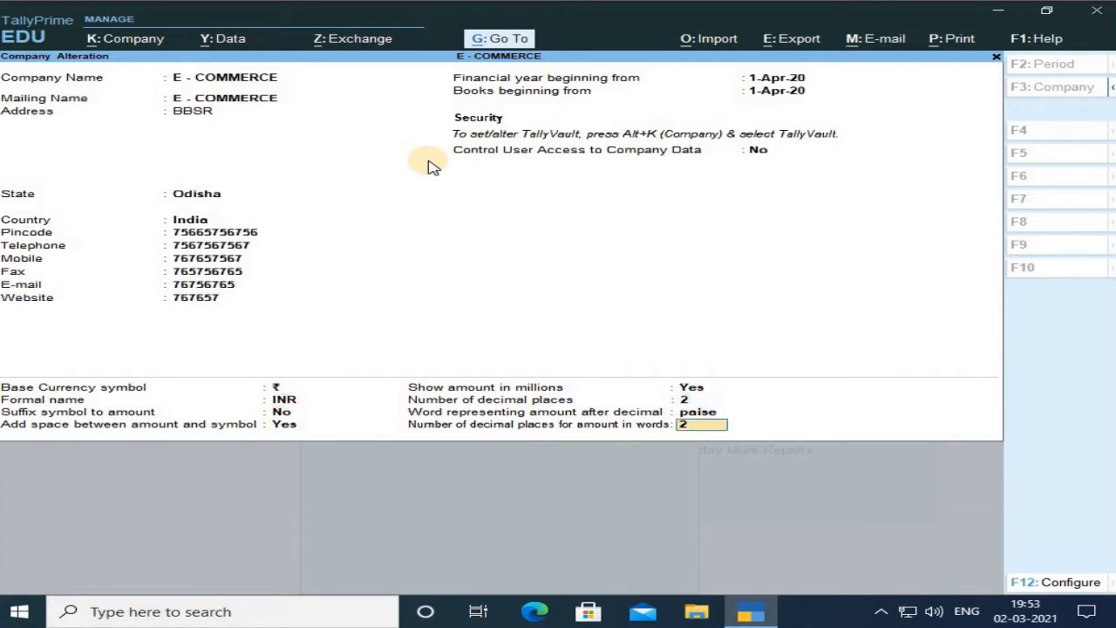
click(427, 160)
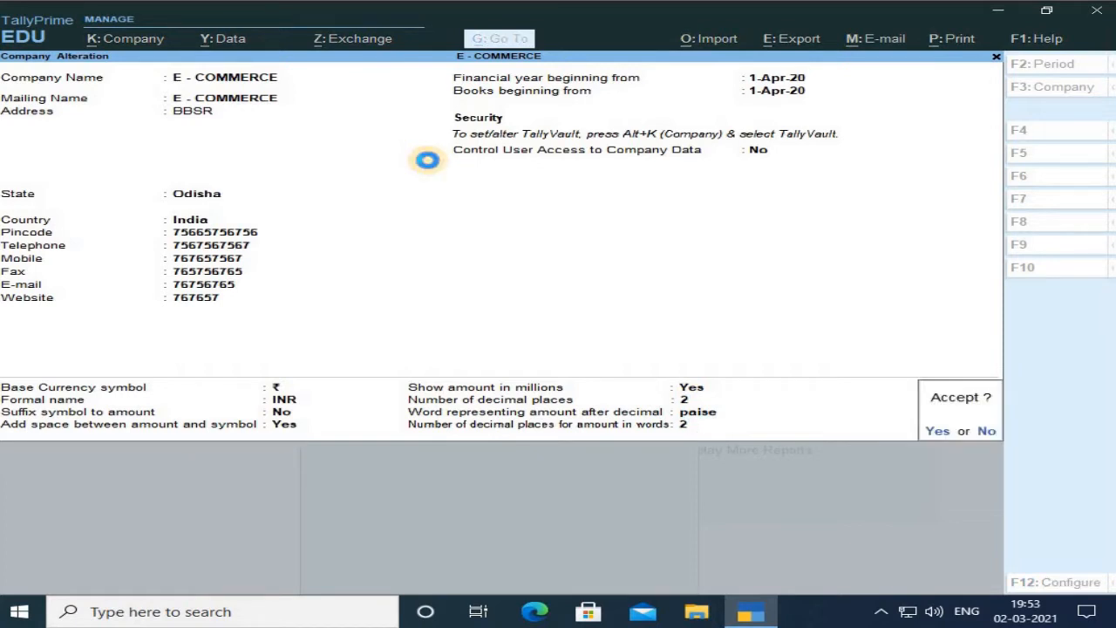
key(Return)
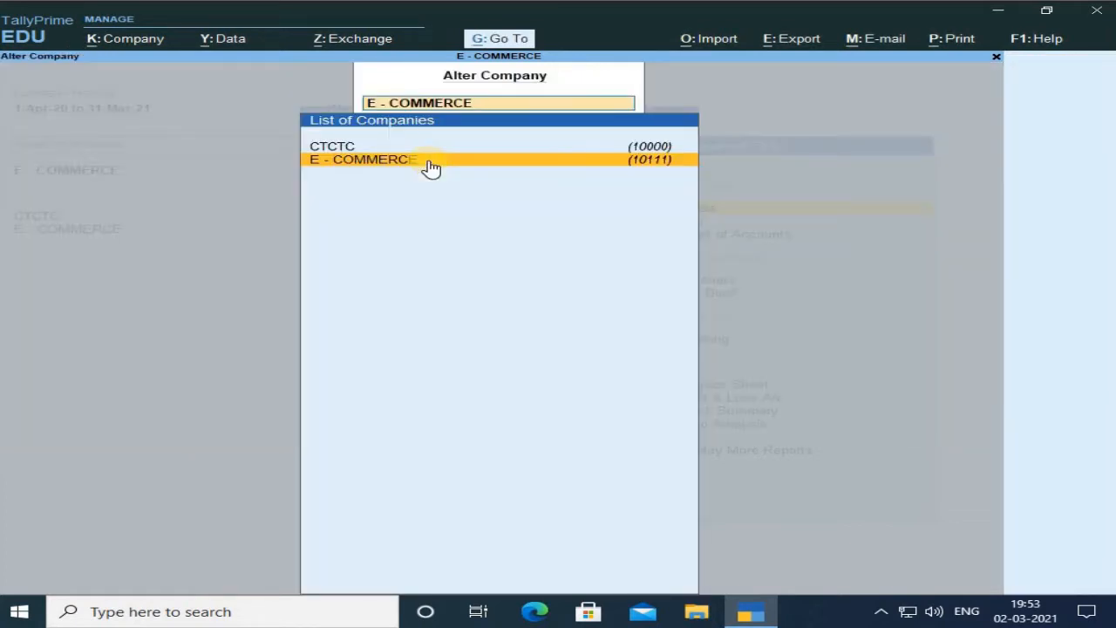
key(BackSpace)
key(Escape)
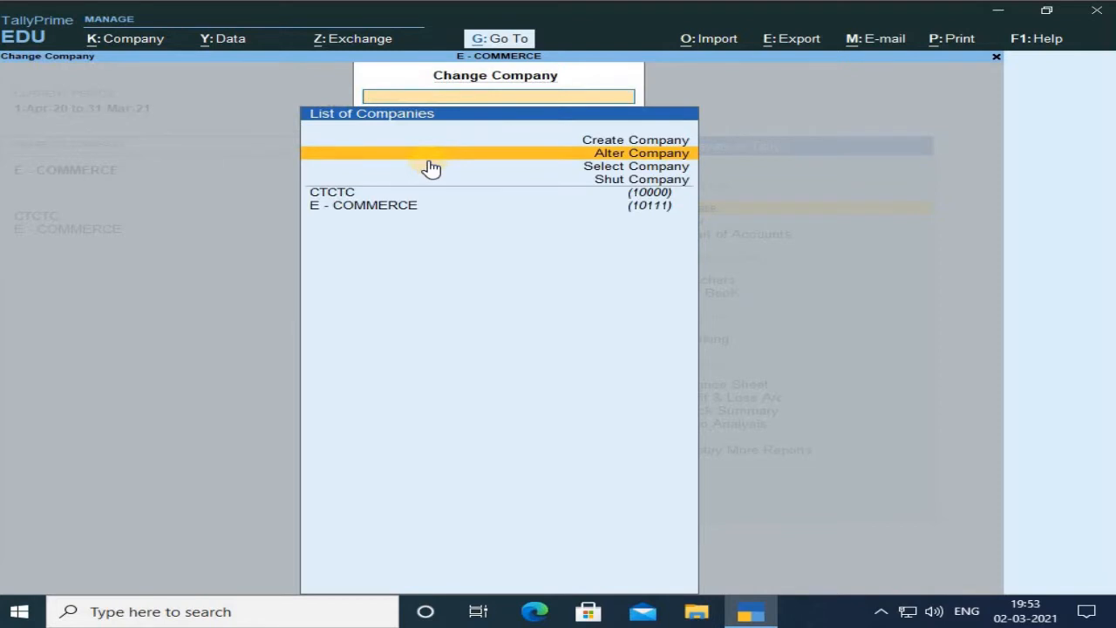
key(Escape)
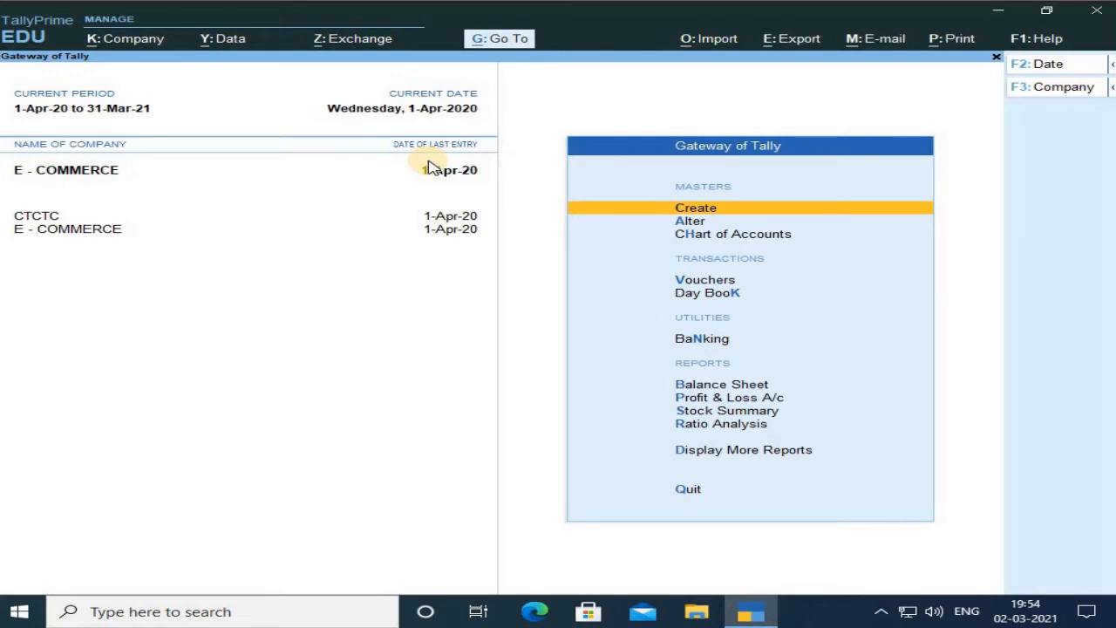
Open the AMAZON ledger in Alter mode to review its settings, then close it.
key(Down)
key(Return)
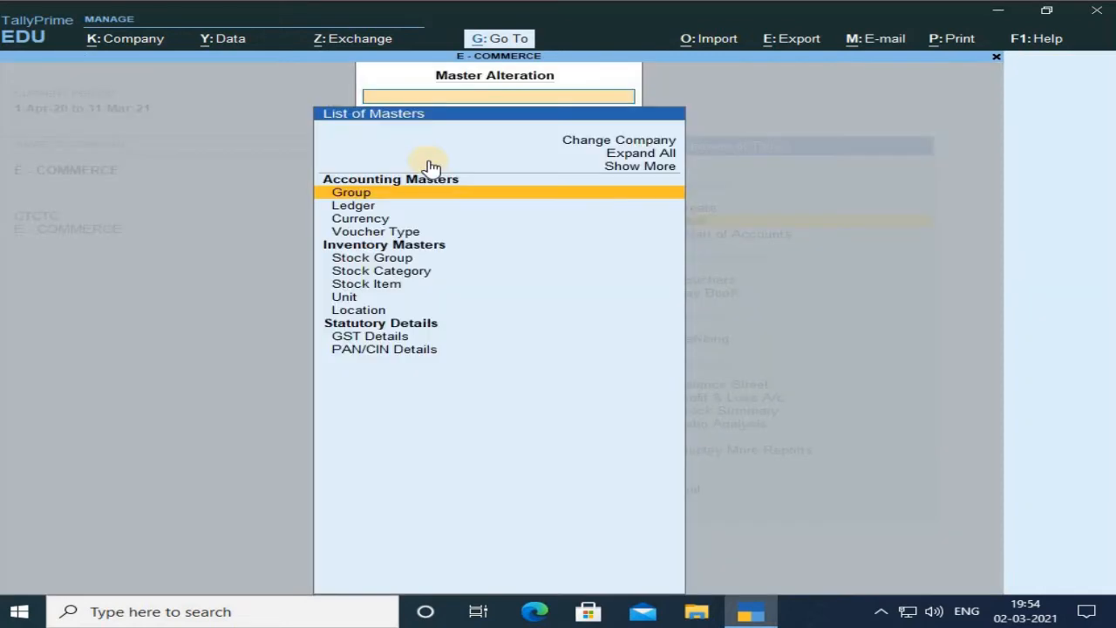
key(Down)
key(Return)
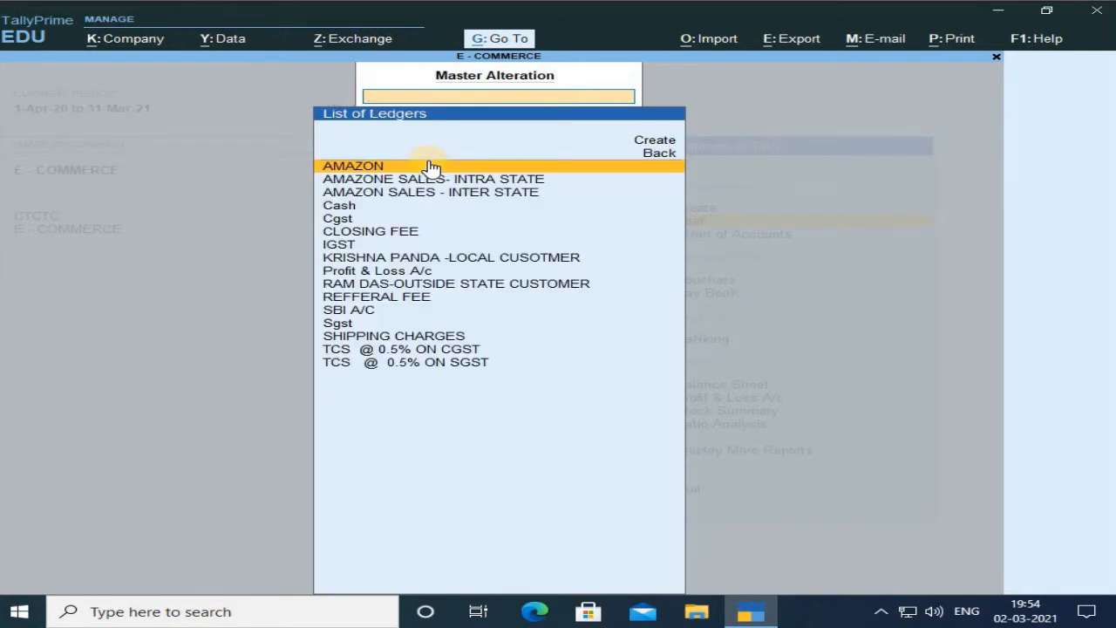
key(Return)
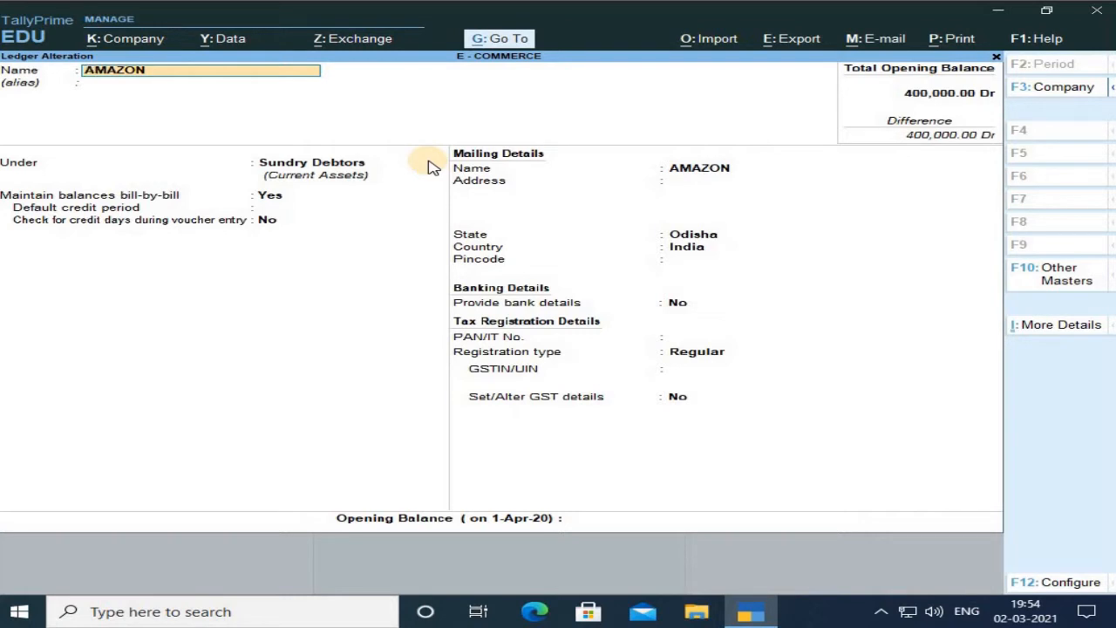
key(Escape)
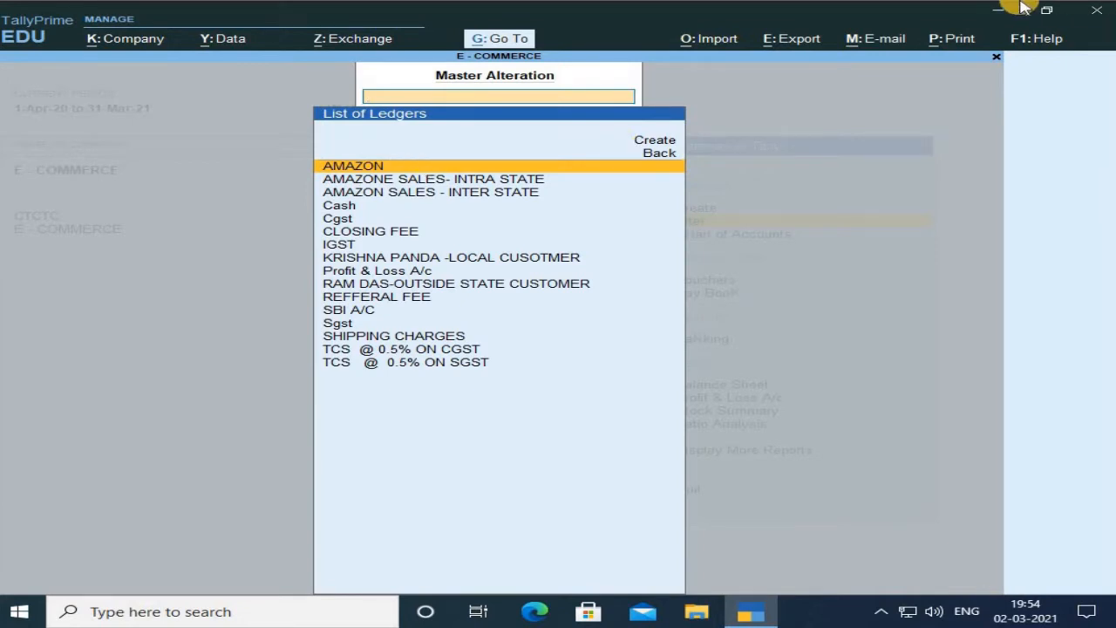
Open the local customer ledger from the ledger list for alteration.
key(Down)
key(Down)
key(Down)
key(Down)
key(Down)
key(Down)
key(Down)
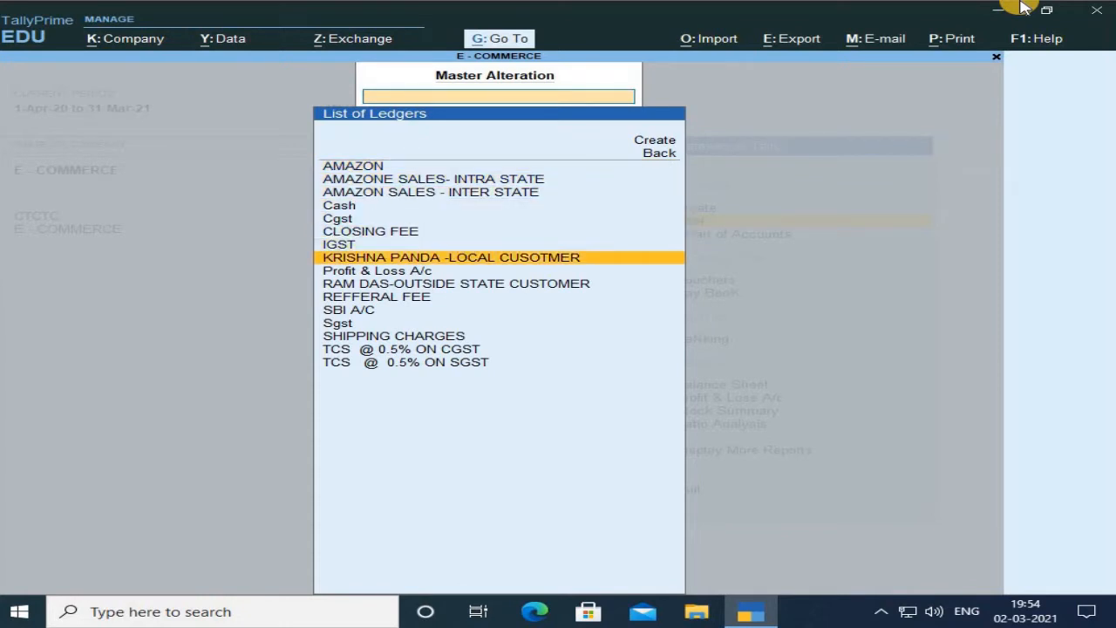
key(Down)
key(Down)
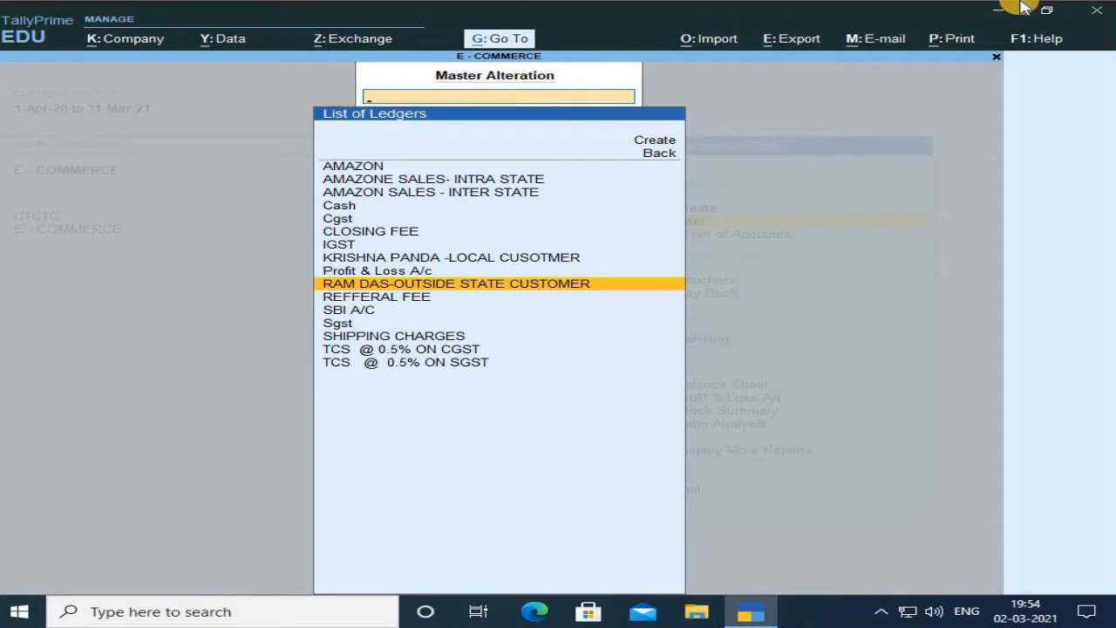
key(Up)
key(Up)
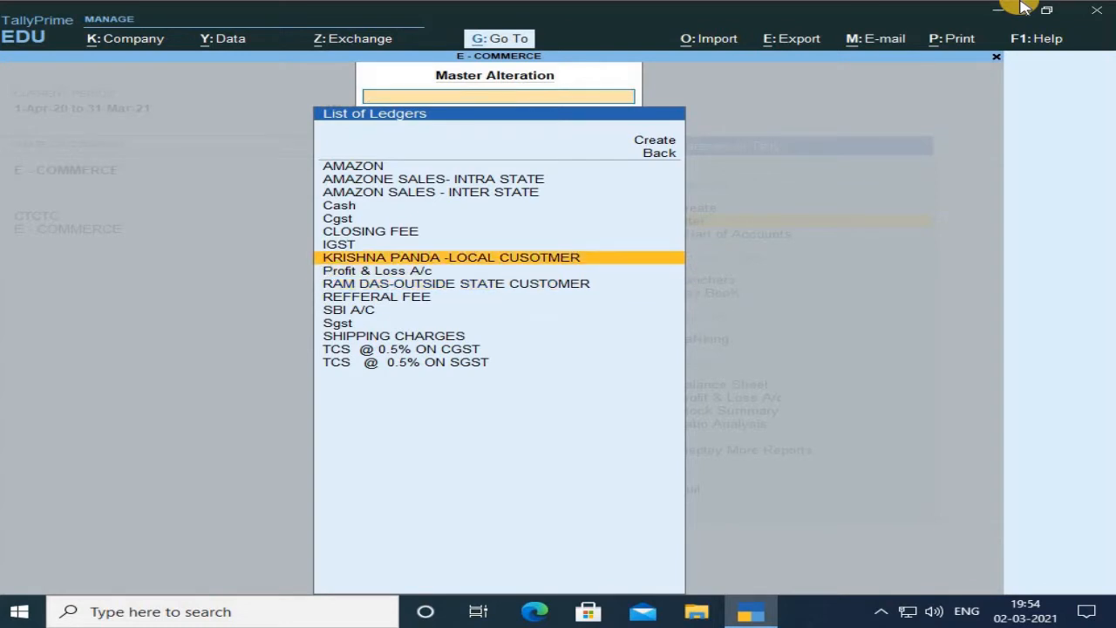
key(Return)
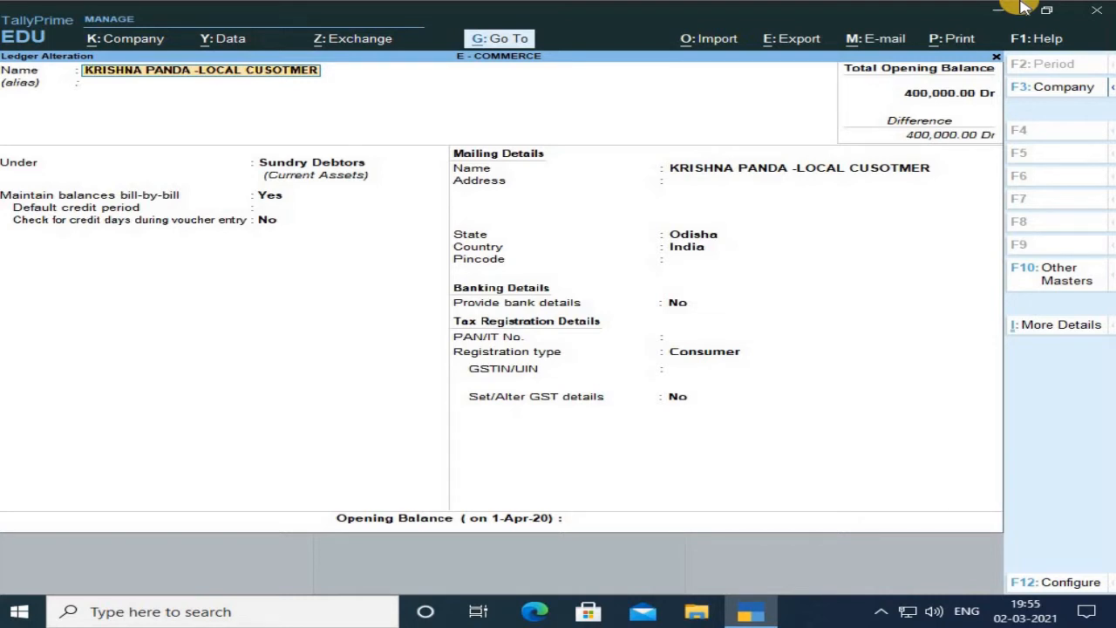
Step through the local customer ledger's fields and leave it without accepting.
key(Return)
key(Return)
key(Return)
key(Return)
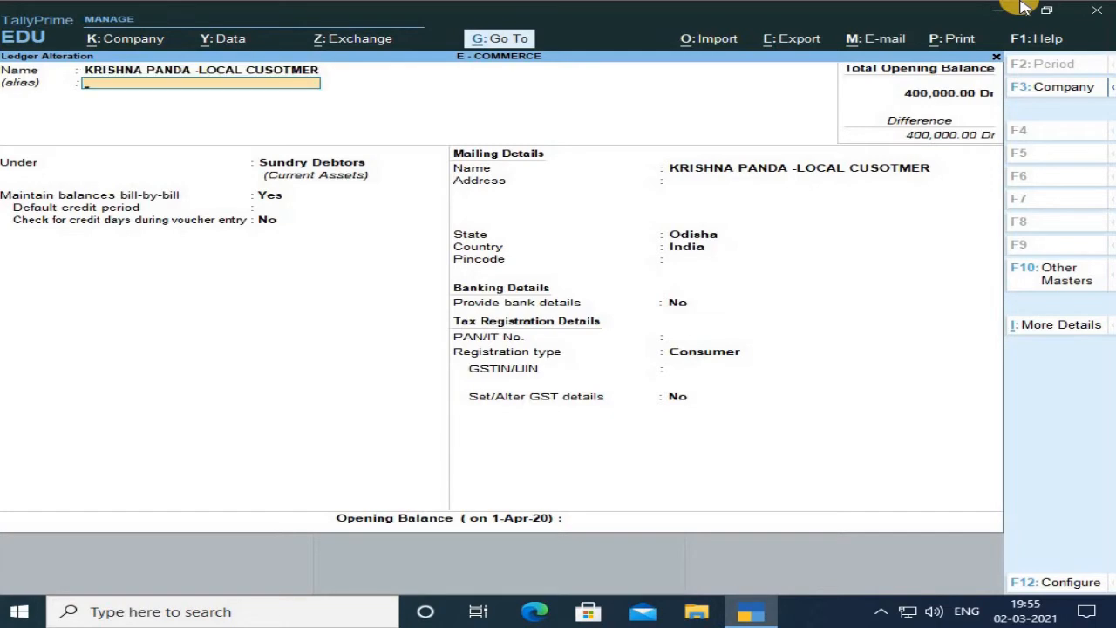
key(Return)
key(Return)
key(Return)
key(Return)
key(Return)
key(Return)
key(Return)
key(Return)
key(Return)
key(Return)
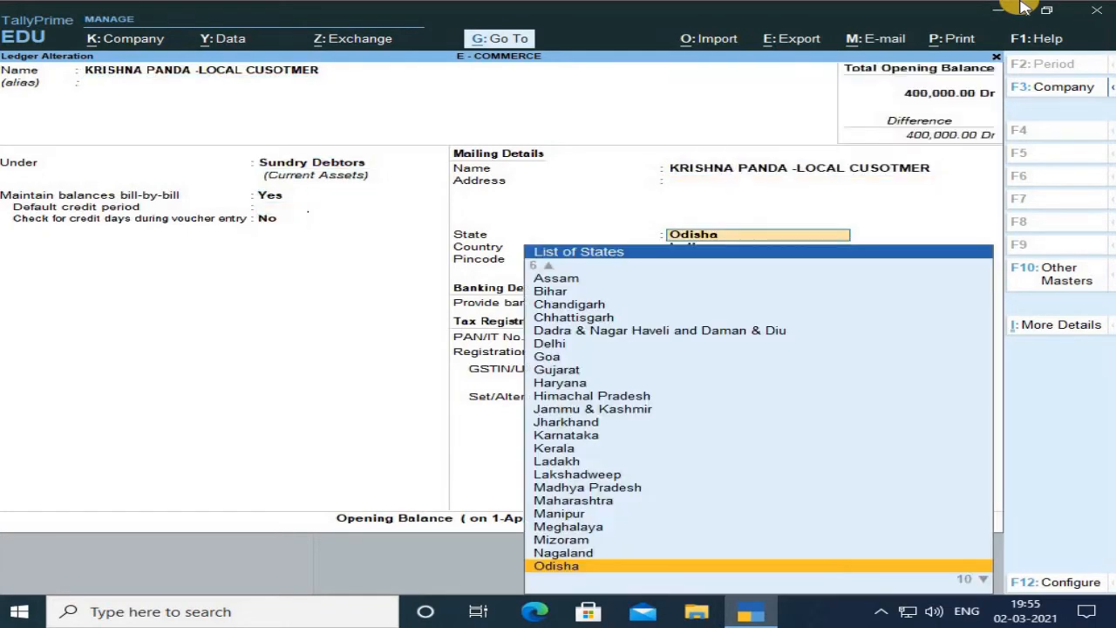
key(Return)
key(Return)
key(Return)
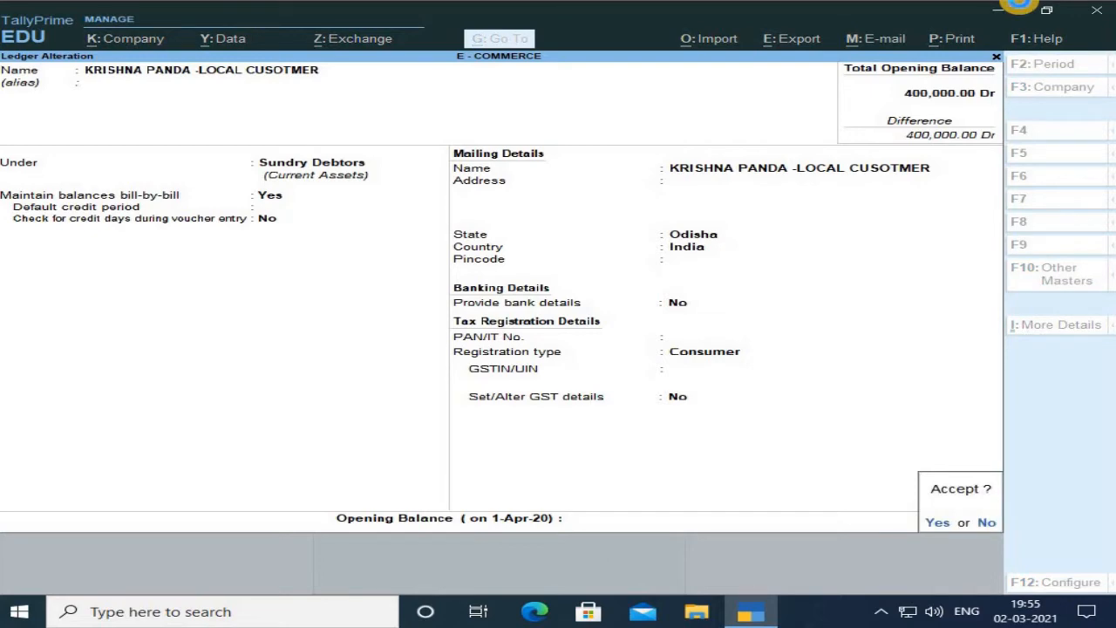
key(n)
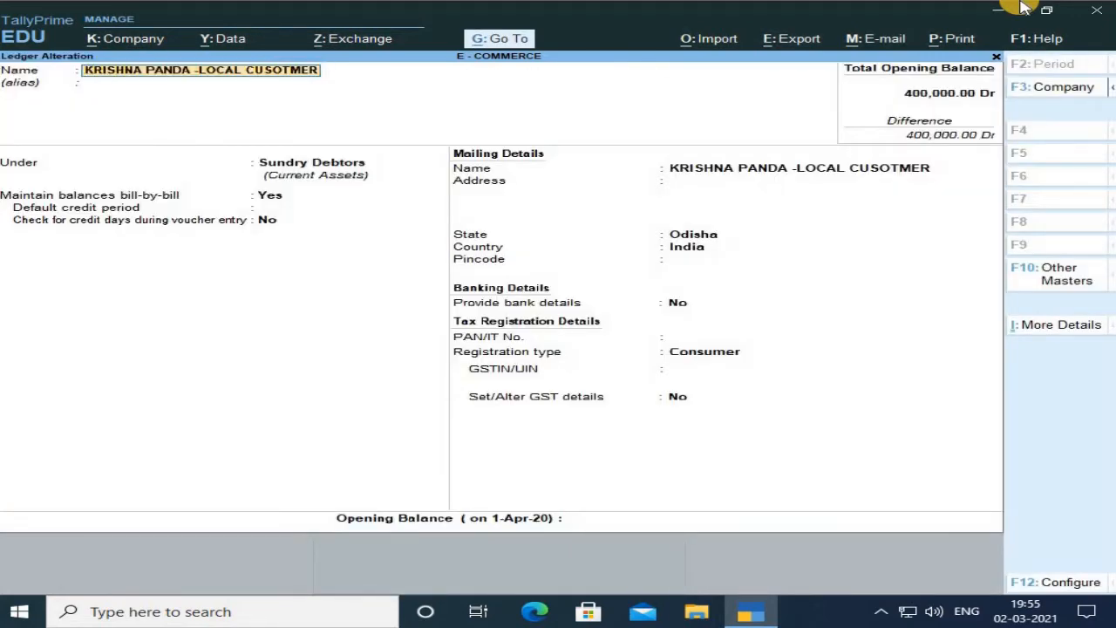
key(Escape)
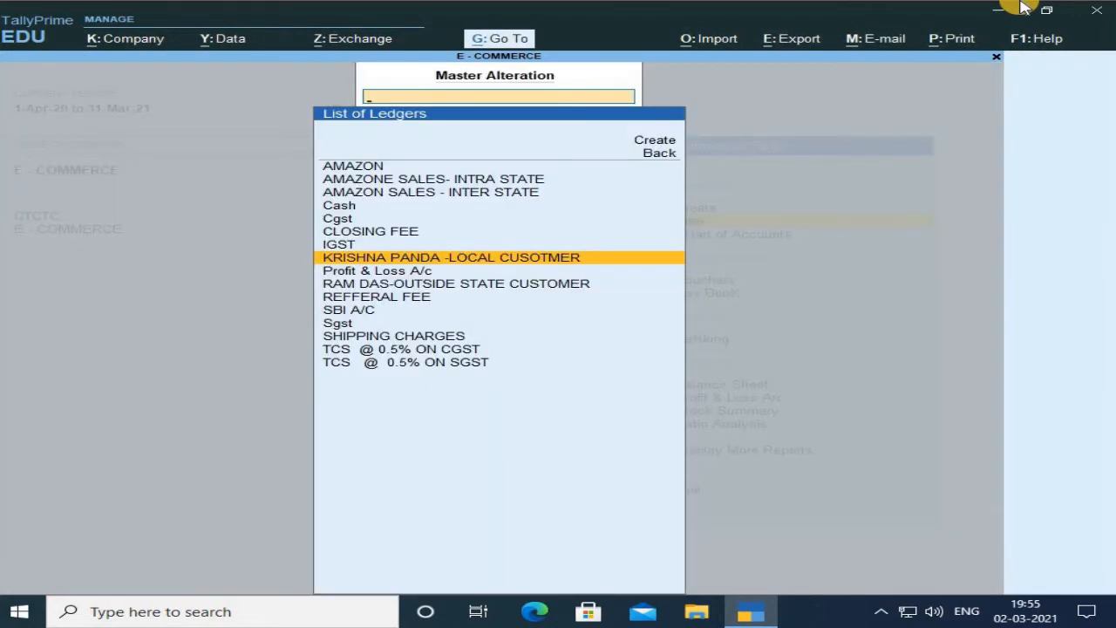
Open the outside-state customer ledger, step through its group, state and registration type fields, and accept it.
key(Down)
key(Down)
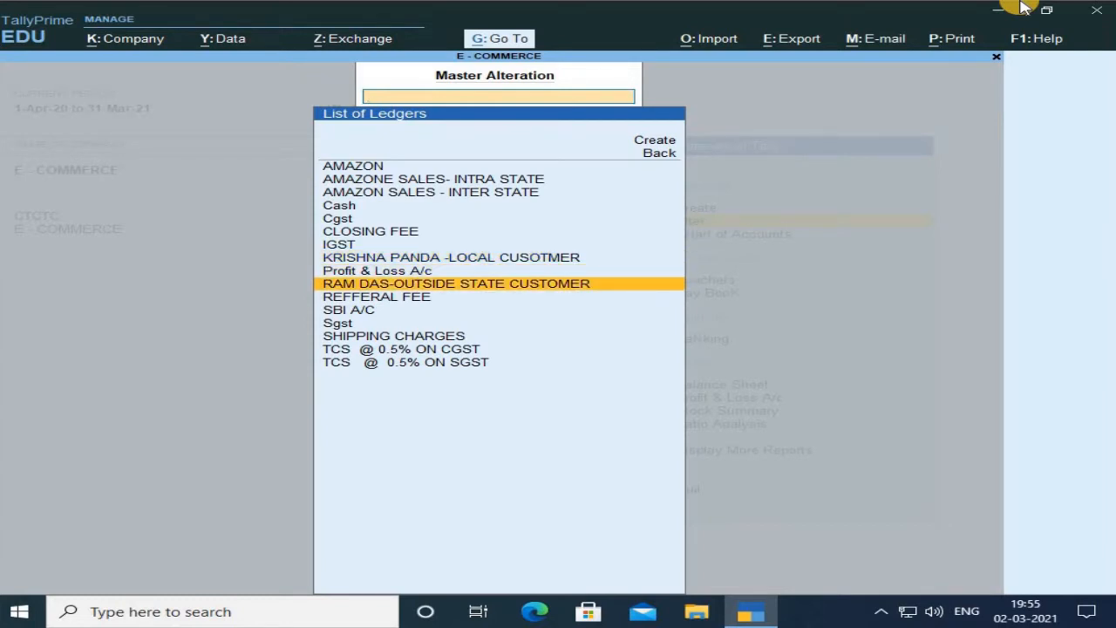
key(Return)
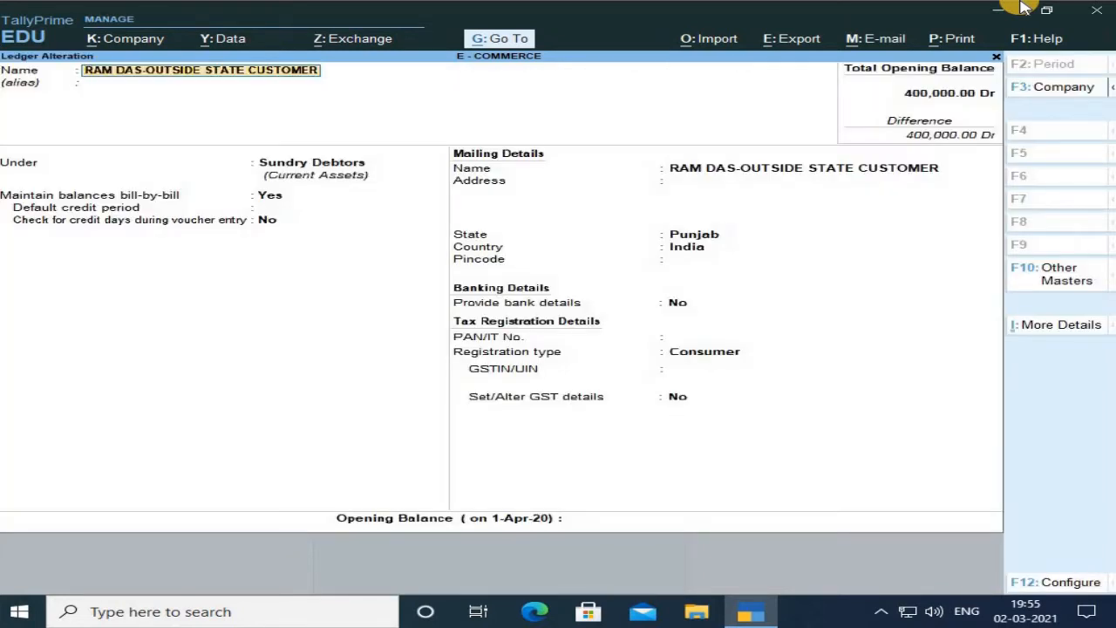
key(Return)
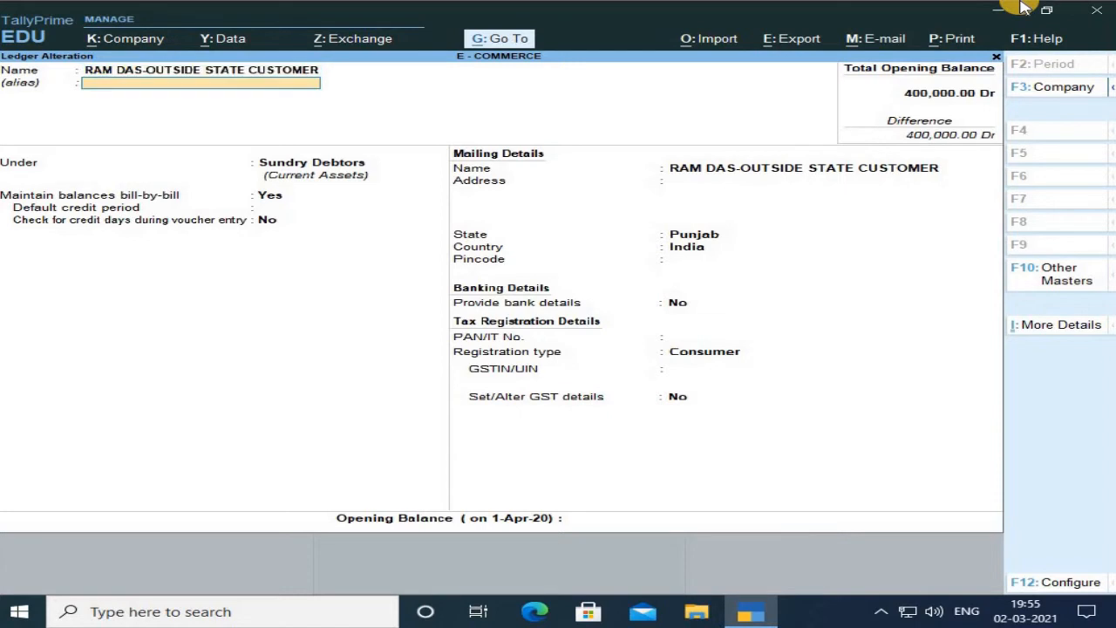
key(Return)
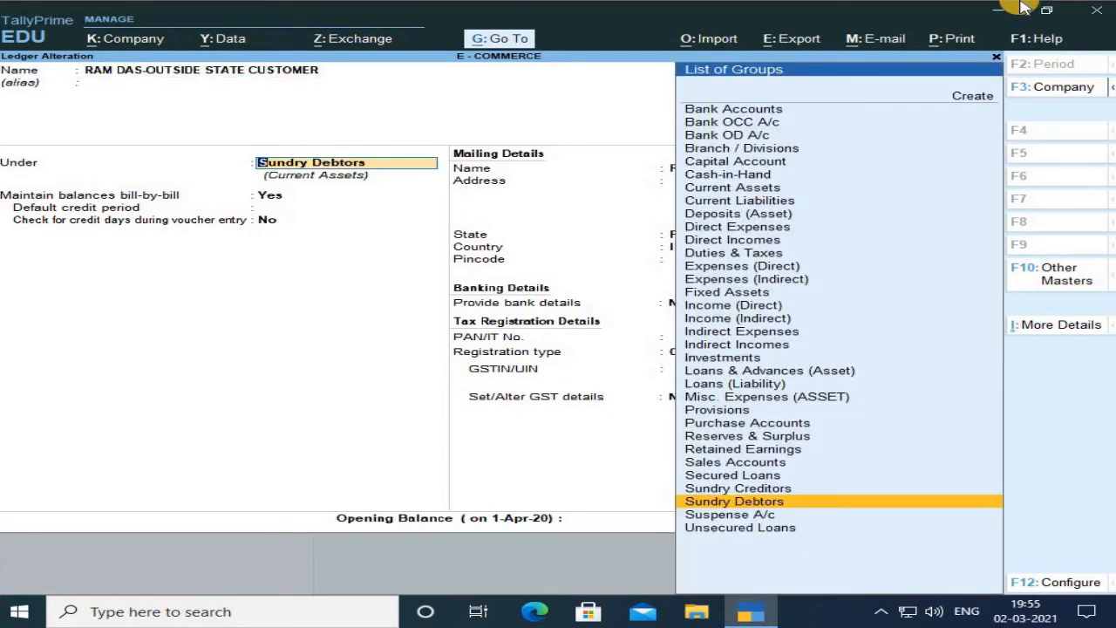
key(Return)
key(Return)
key(Return)
key(Return)
key(Return)
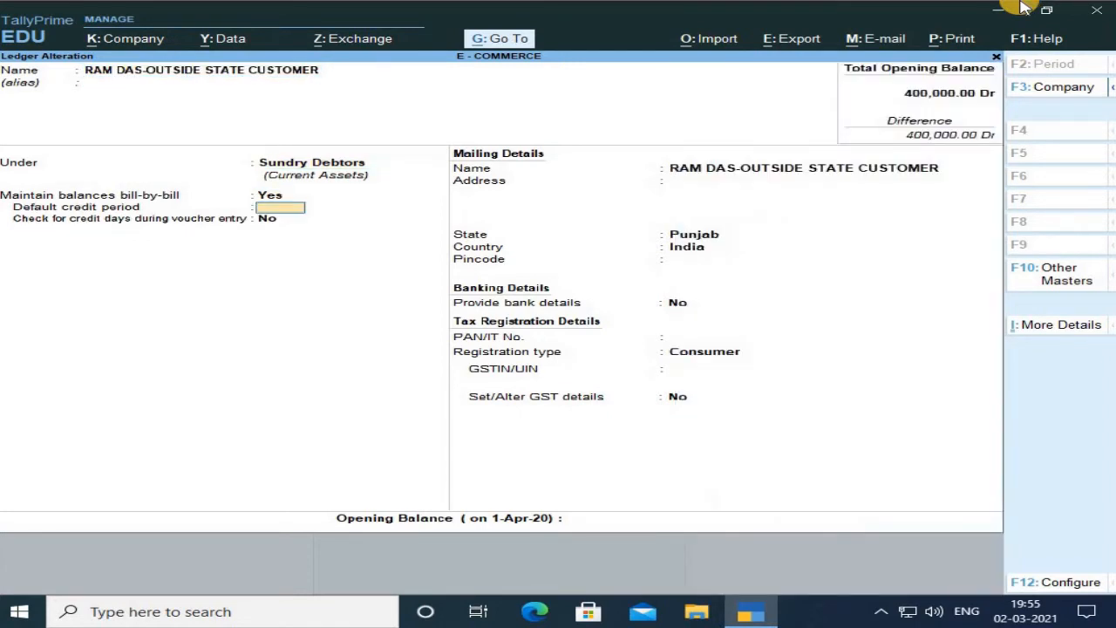
key(Return)
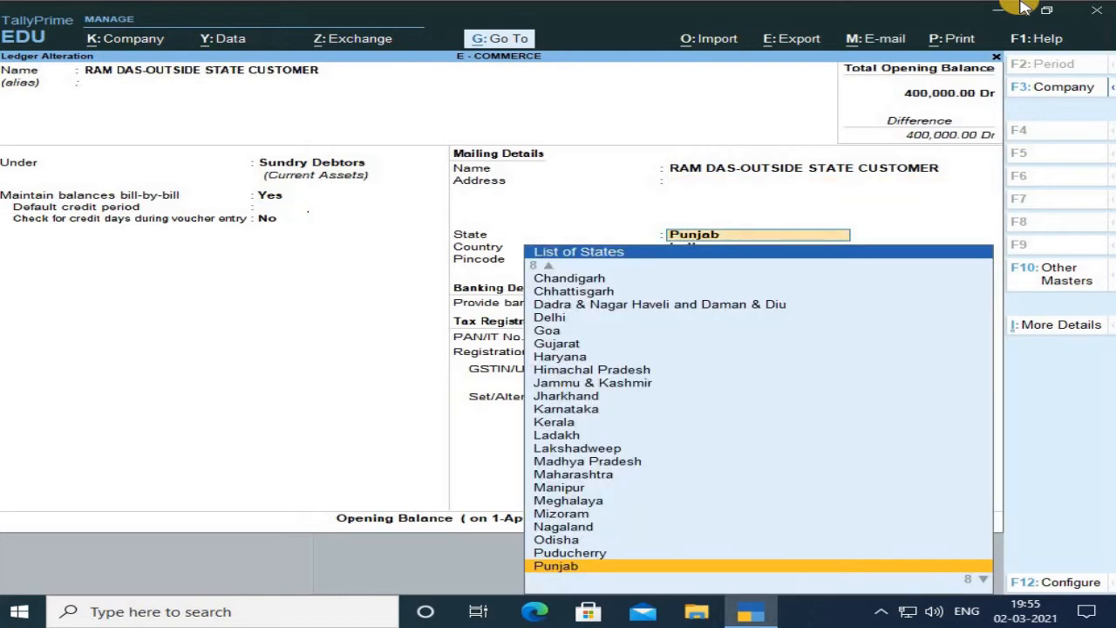
key(Return)
key(Return)
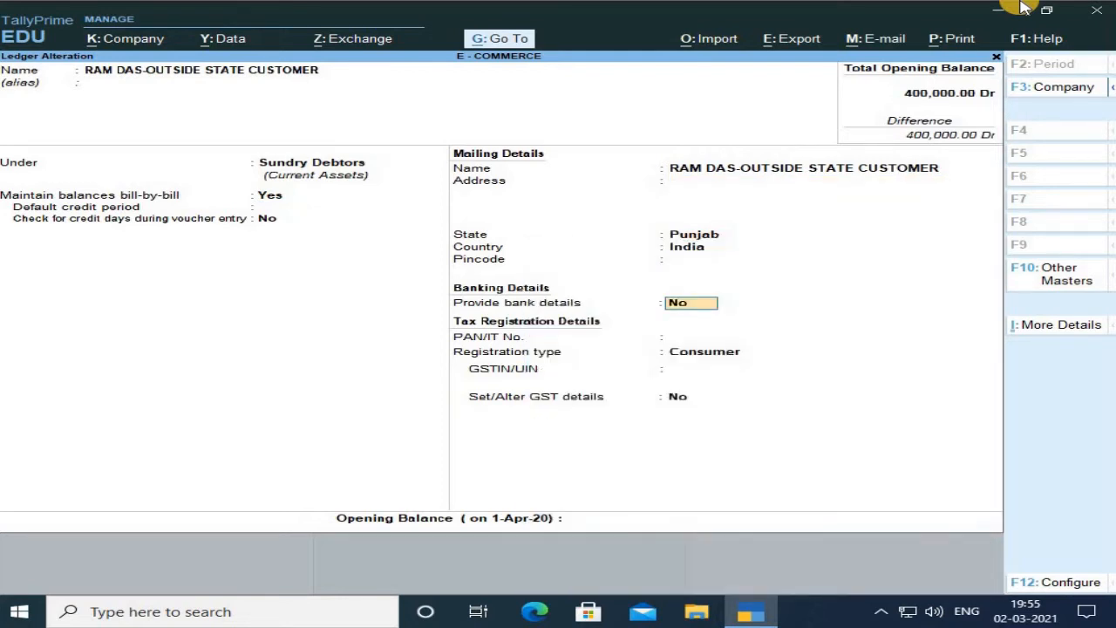
key(Return)
key(Return)
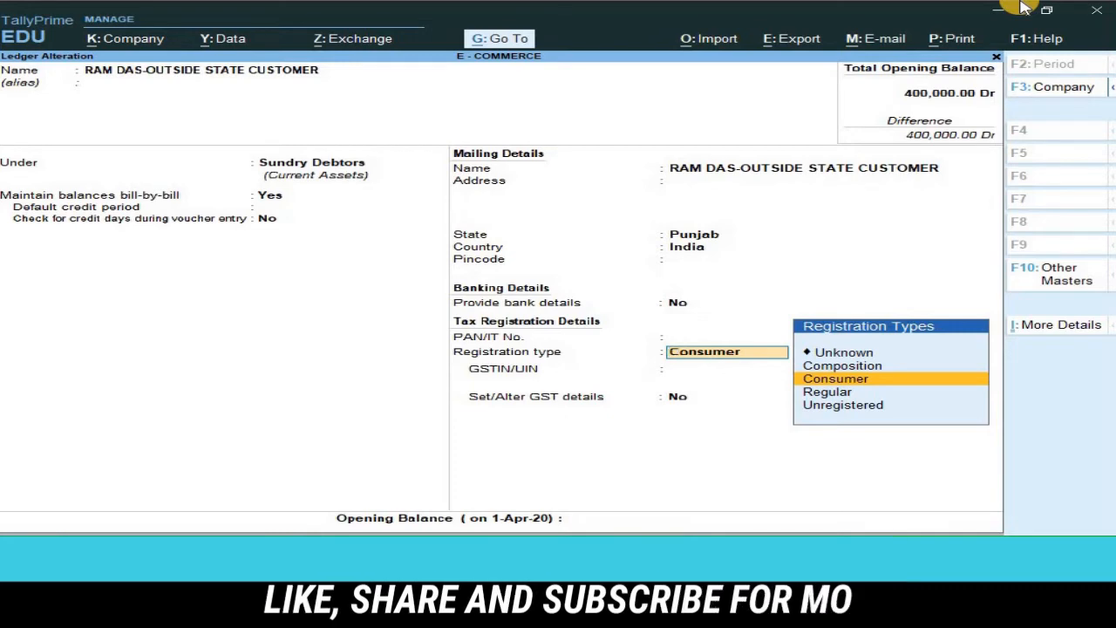
key(Return)
key(Return)
key(Return)
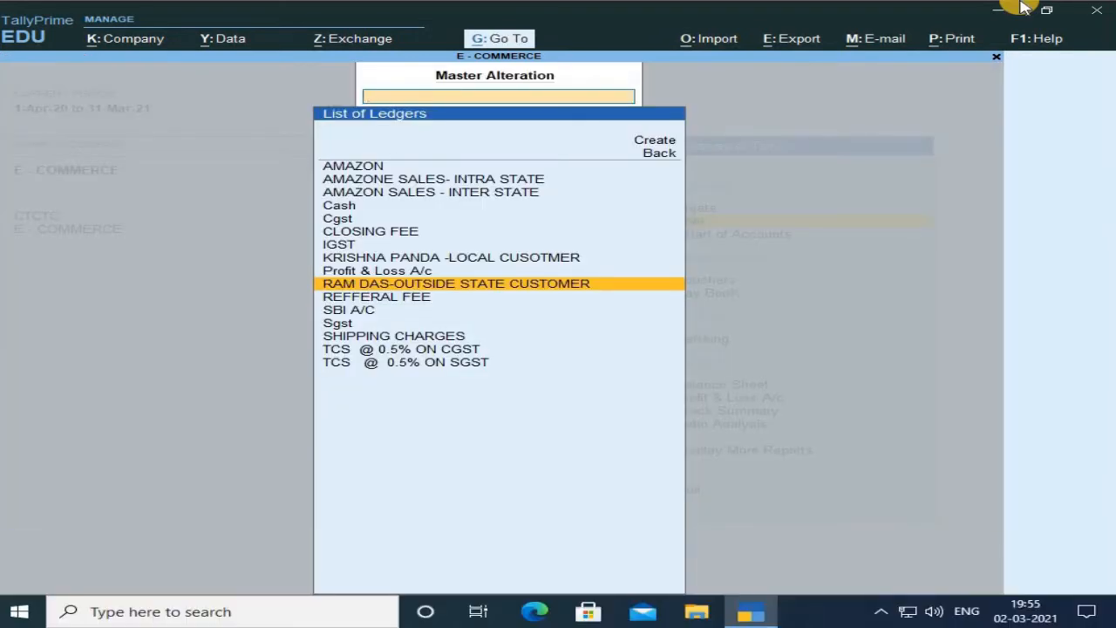
Open the AMAZONE SALES- INTRA STATE ledger for alteration and set its Set/Alter GST Details option to Yes.
key(Up)
key(Up)
key(Up)
key(Up)
key(Up)
key(Up)
key(Up)
key(Up)
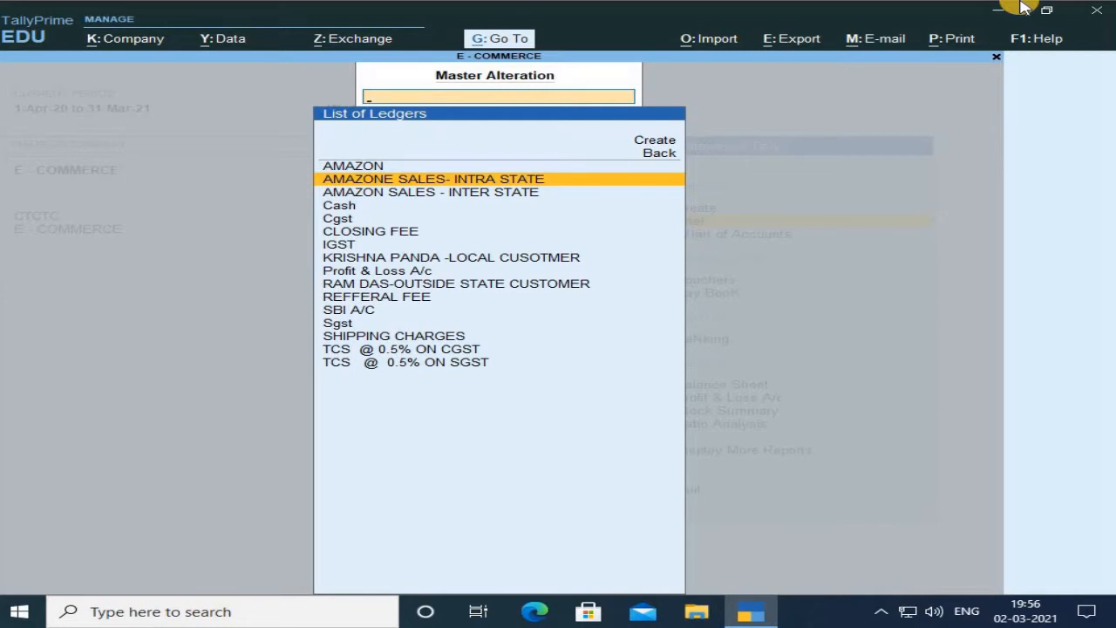
key(Return)
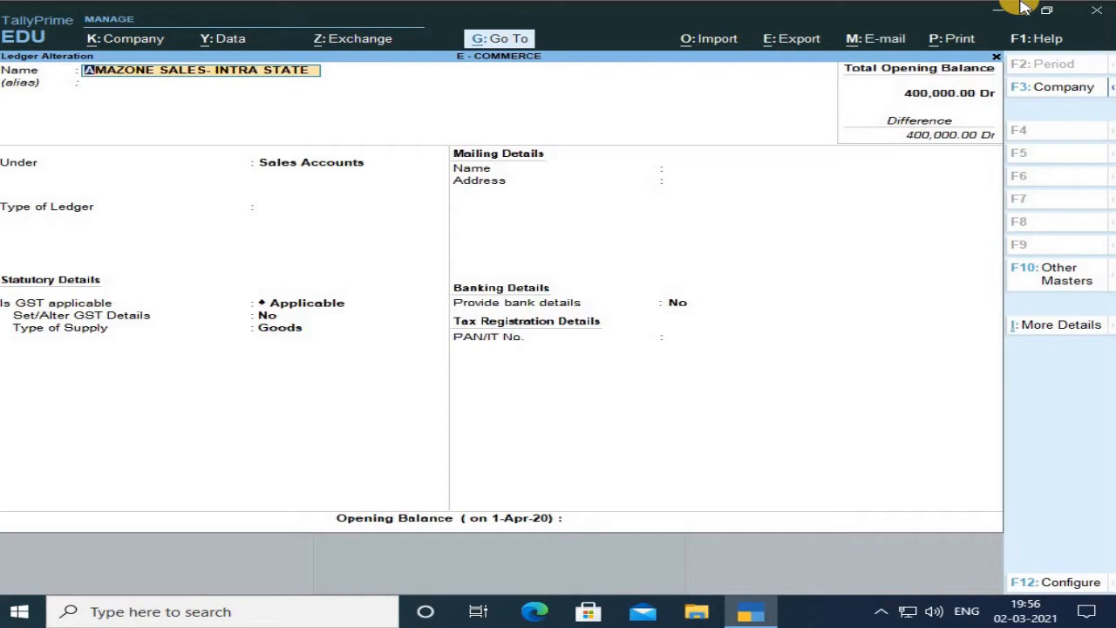
key(Return)
key(Return)
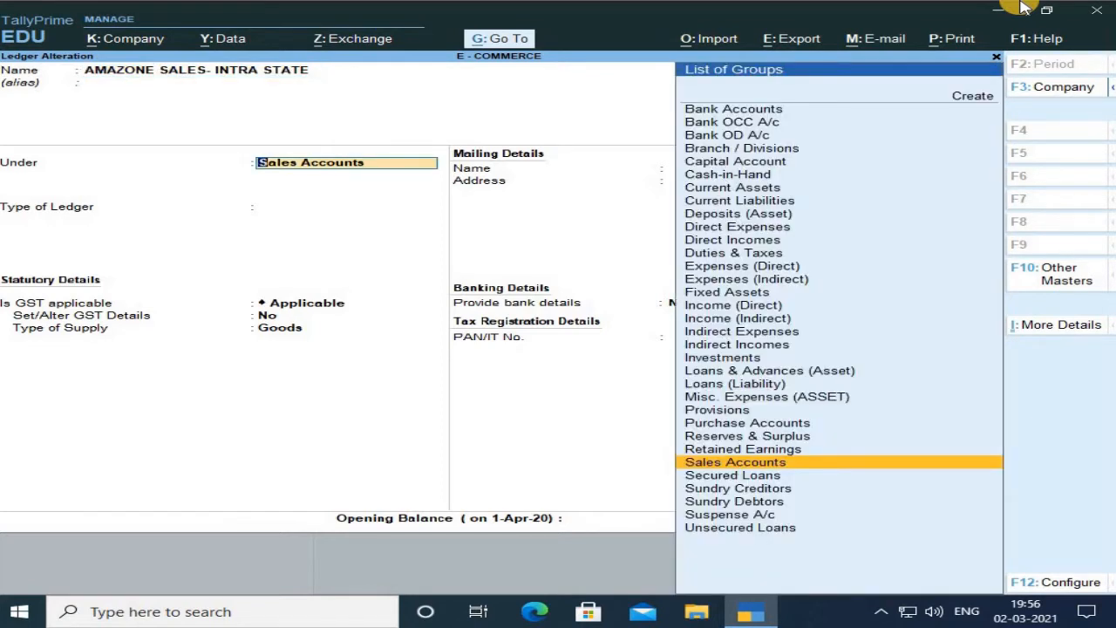
key(Return)
key(Return)
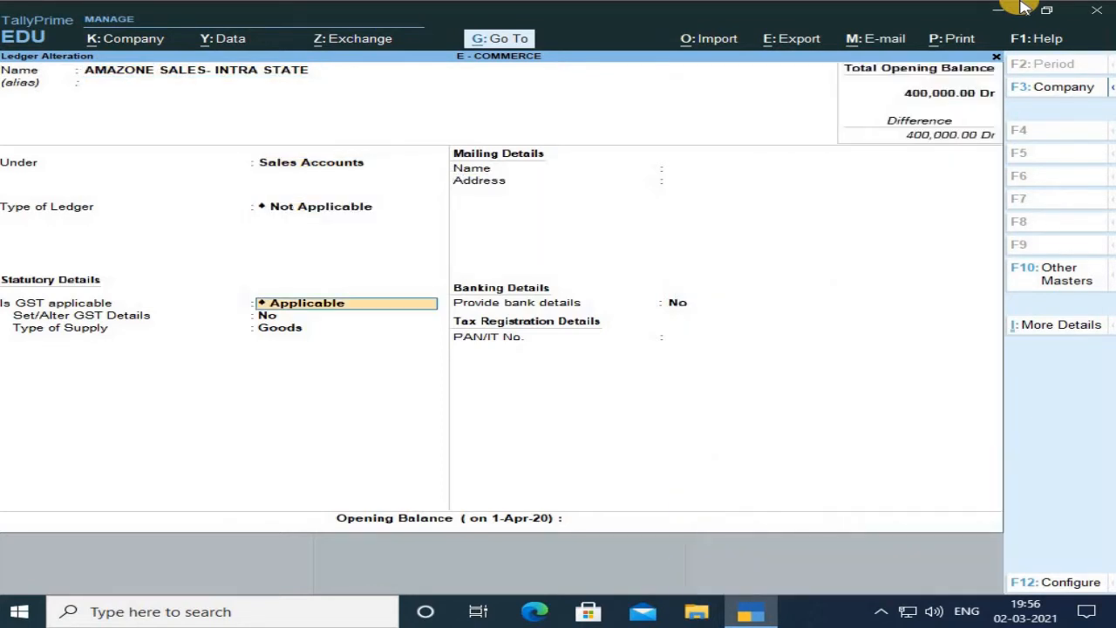
key(Return)
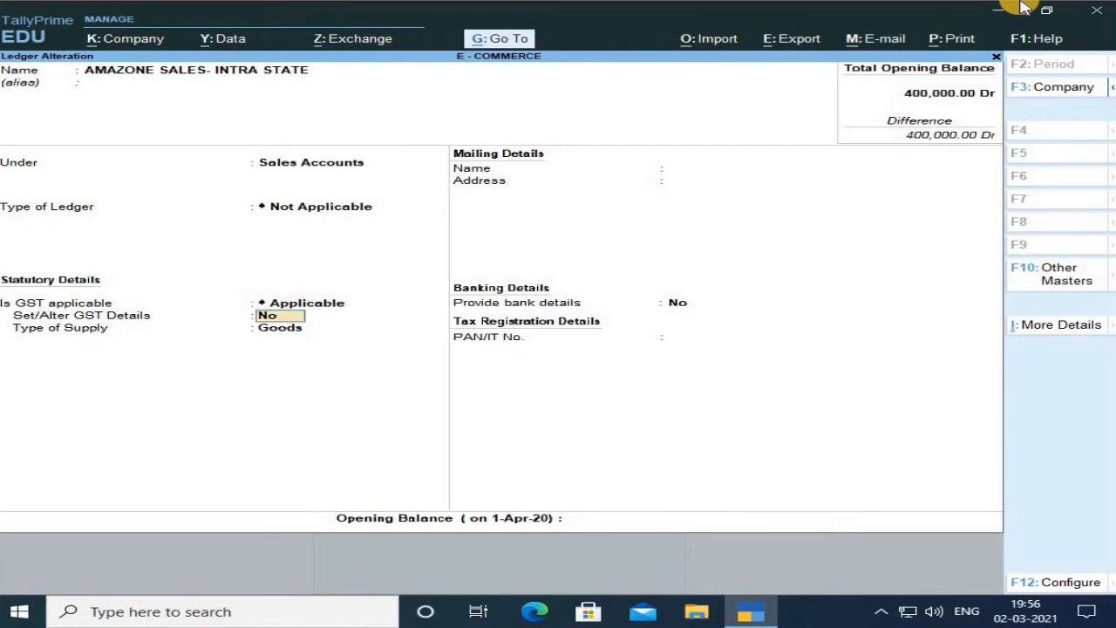
text(y)
Confirm the intra-state ledger's GST details and Goods supply type unchanged, then accept the ledger.
key(Return)
key(Return)
key(Return)
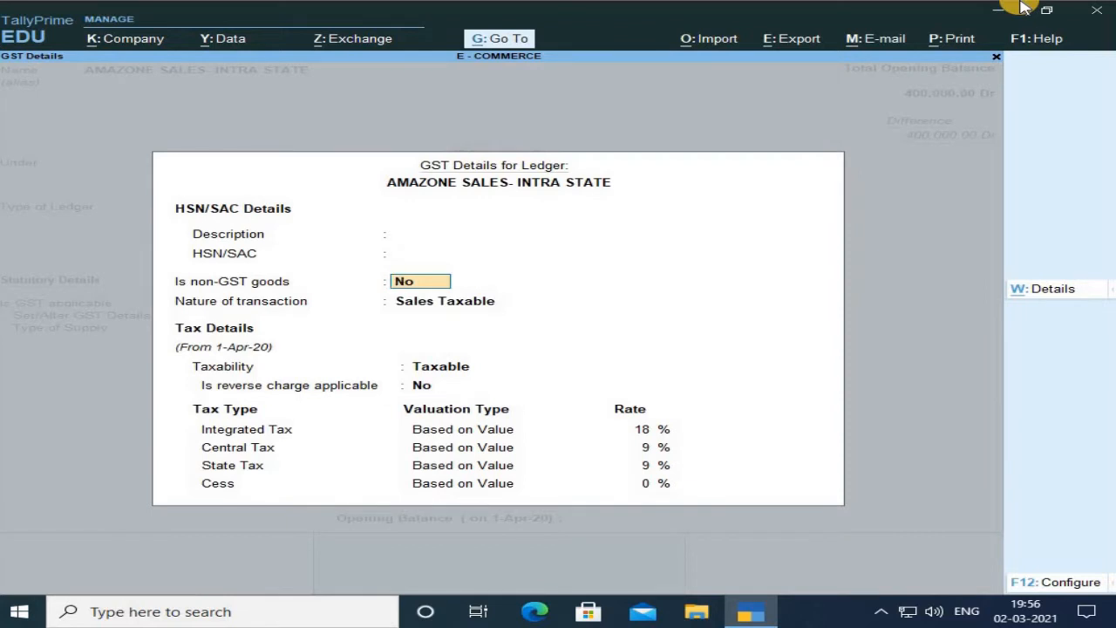
key(Return)
key(Return)
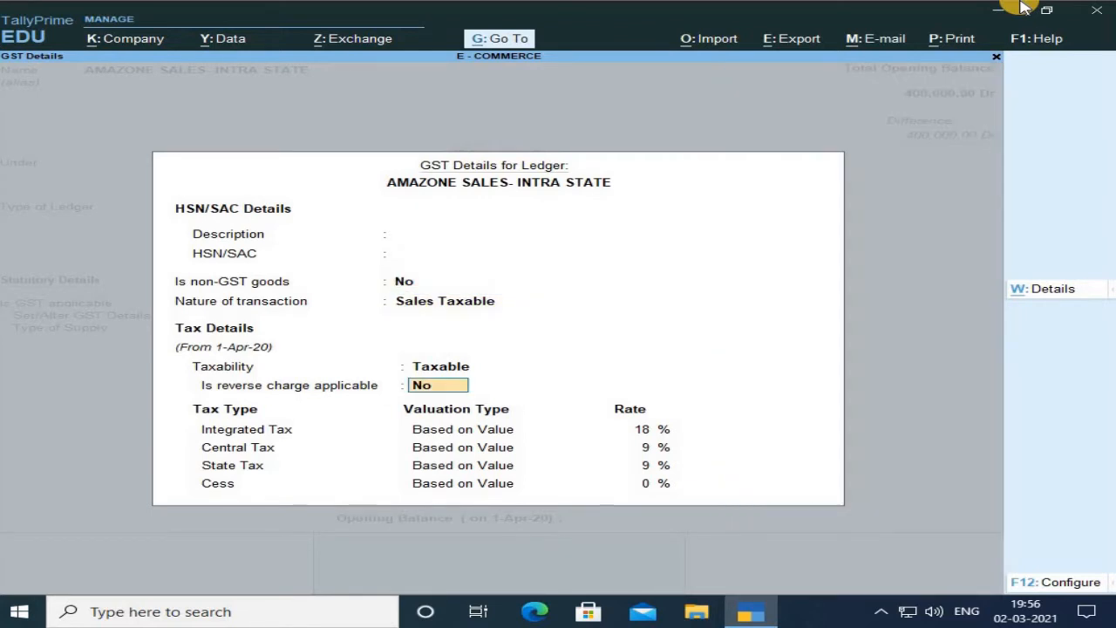
key(Return)
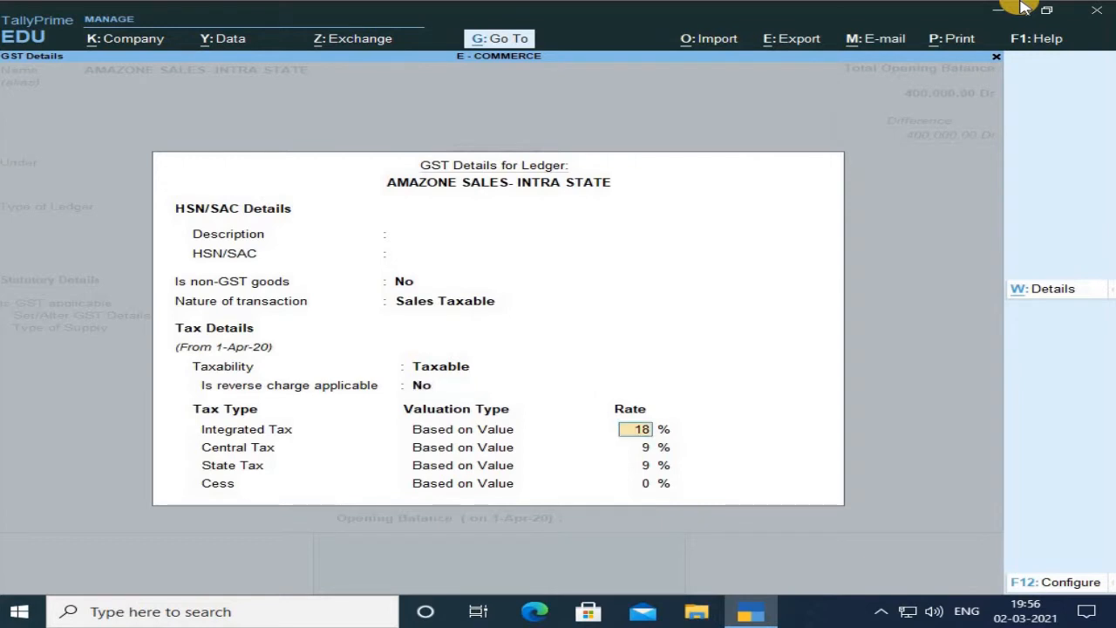
key(Return)
key(Return)
key(Return)
key(Return)
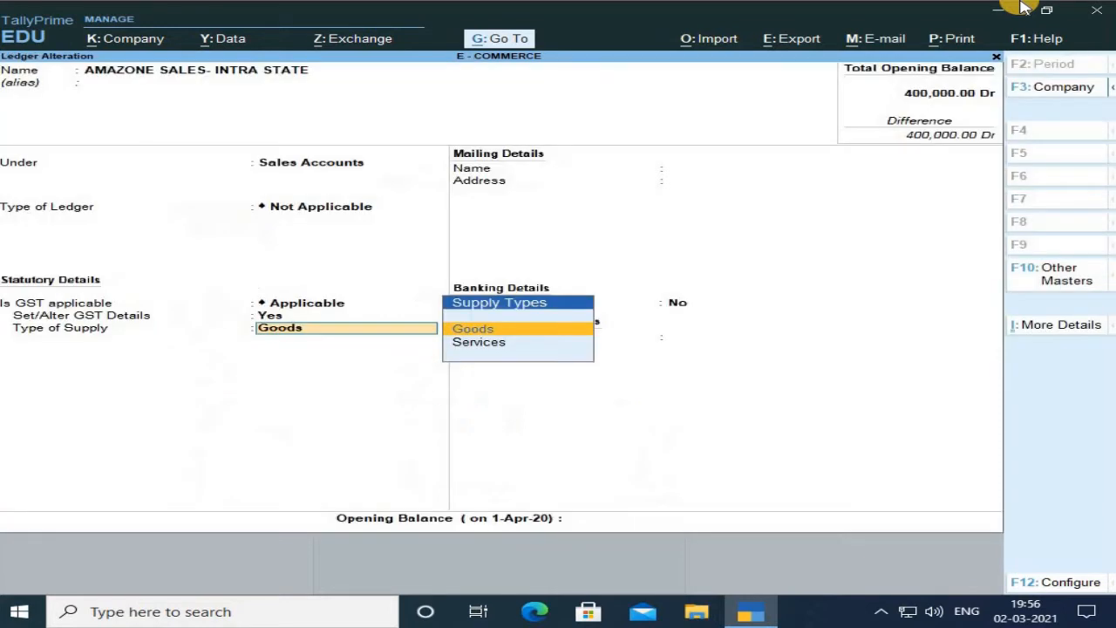
key(Return)
key(Return)
key(Return)
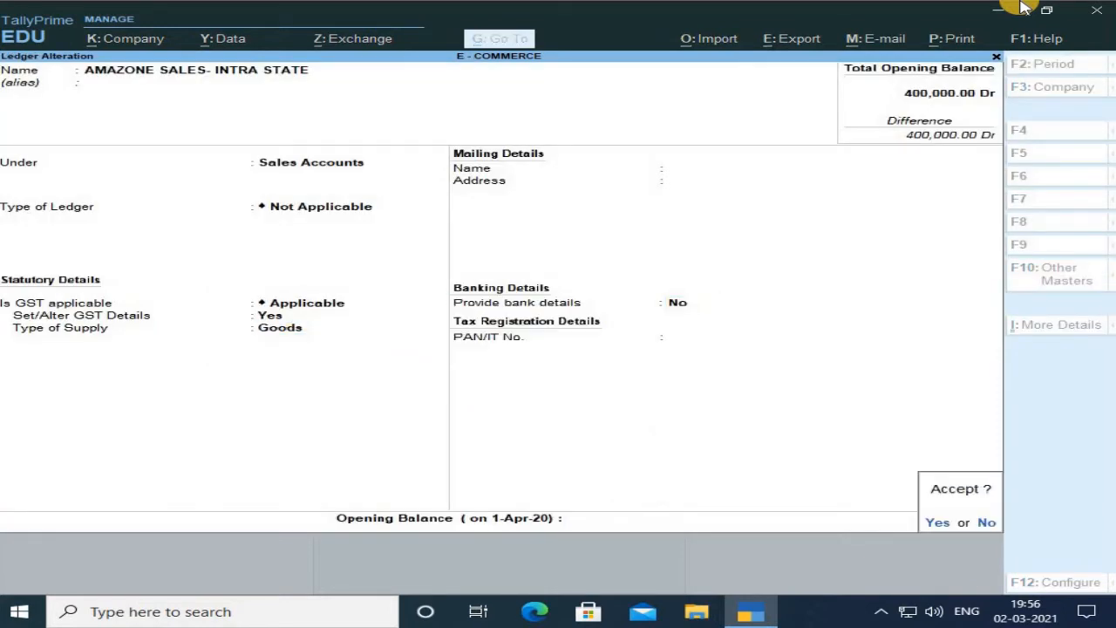
key(Return)
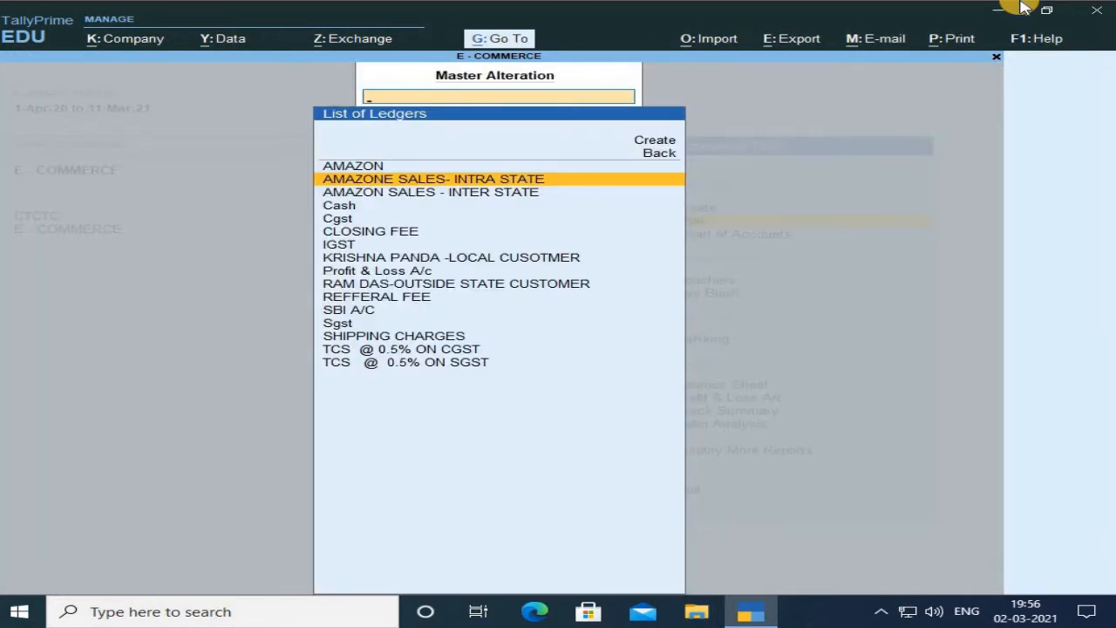
Open the AMAZON SALES - INTER STATE ledger and set its Set/Alter GST Details option to Yes.
key(Down)
key(Return)
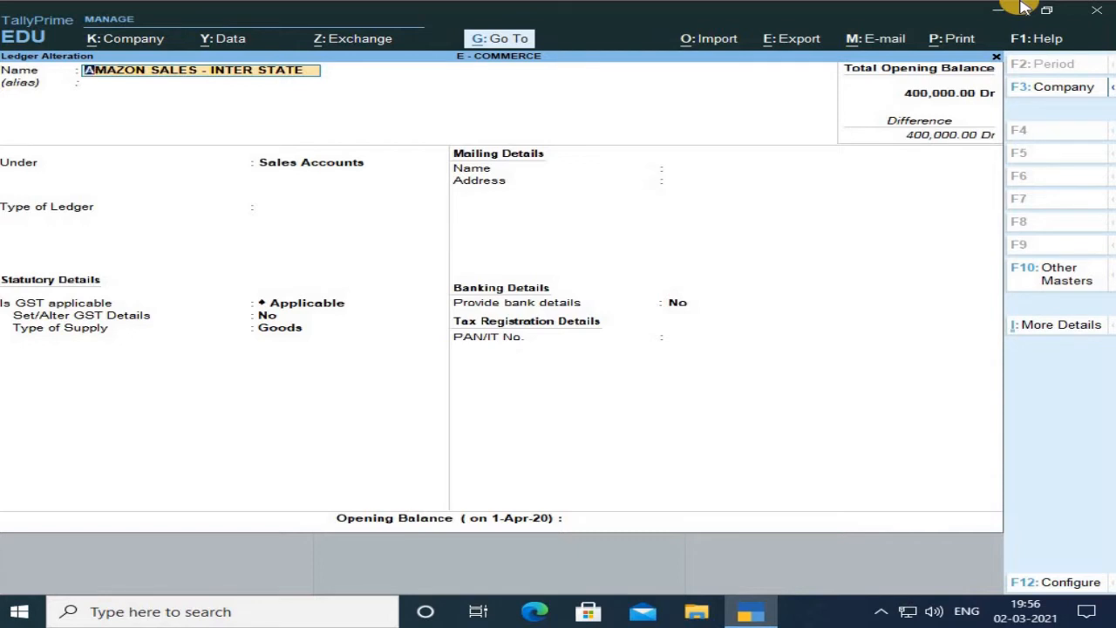
key(Return)
key(Return)
key(Return)
key(Return)
key(Return)
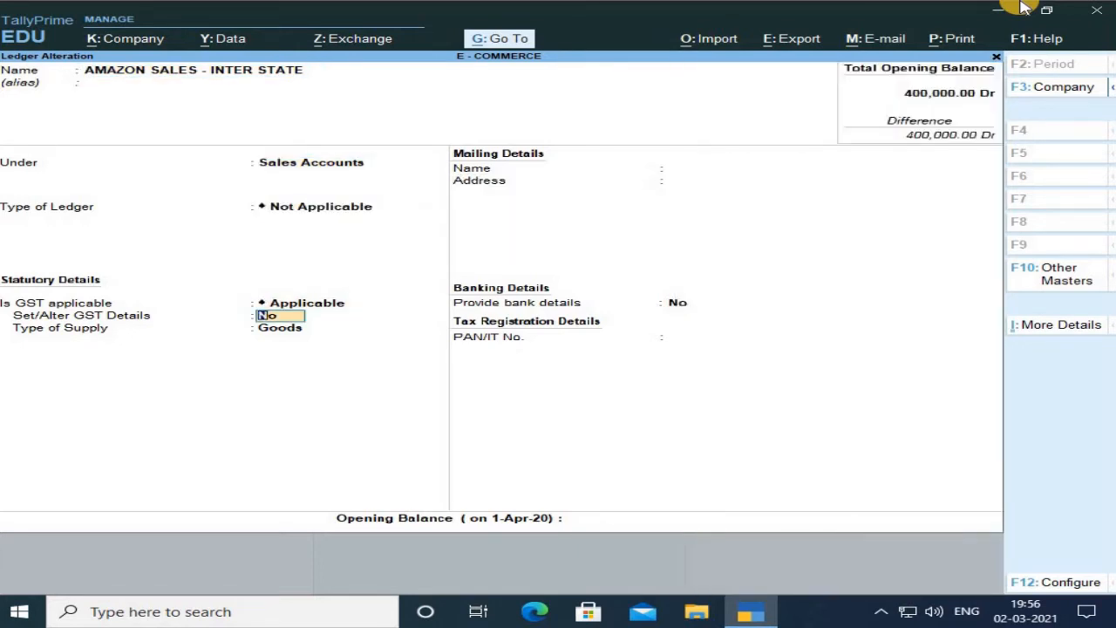
text(y)
Confirm the inter-state ledger's GST details with Interstate Sales Taxable as nature of transaction, then accept the ledger.
key(Return)
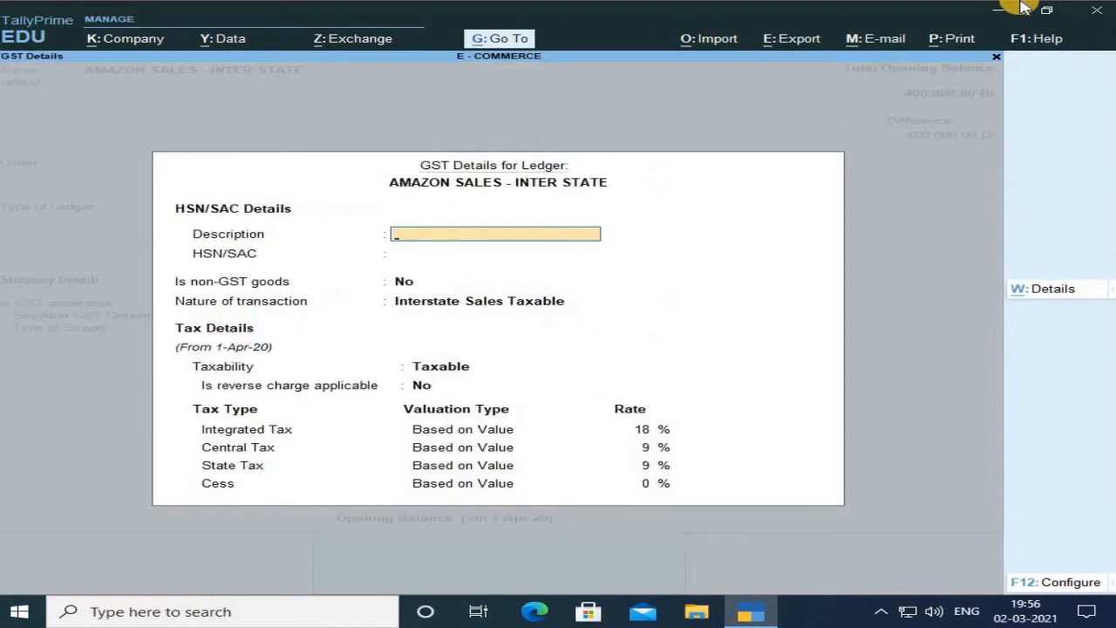
key(Return)
key(Return)
key(Return)
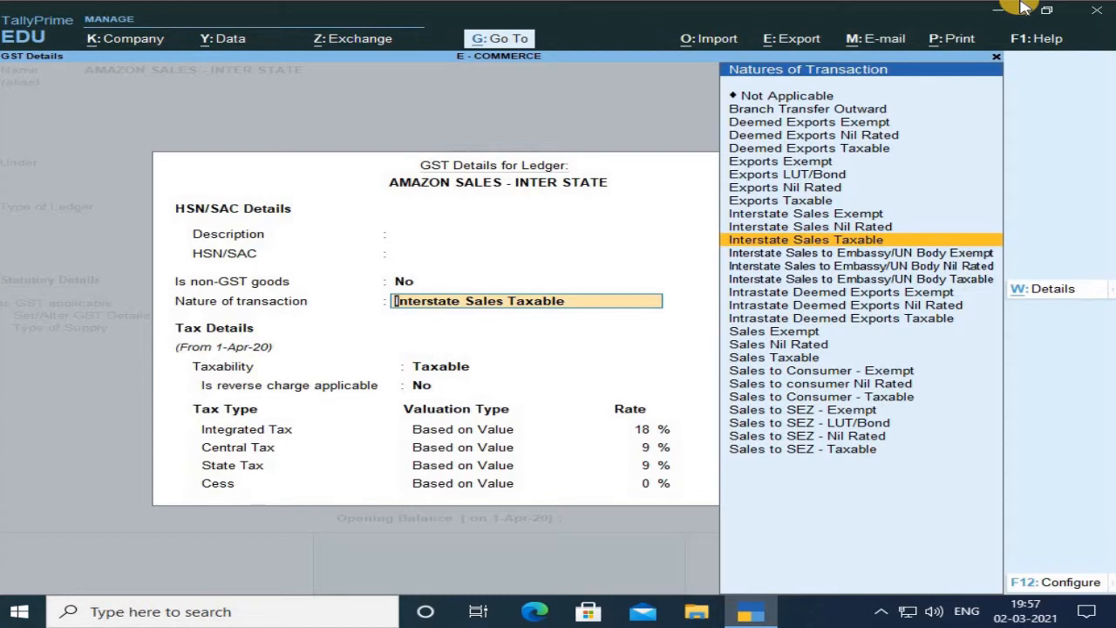
key(Return)
key(Return)
key(Return)
key(Return)
key(Return)
key(Return)
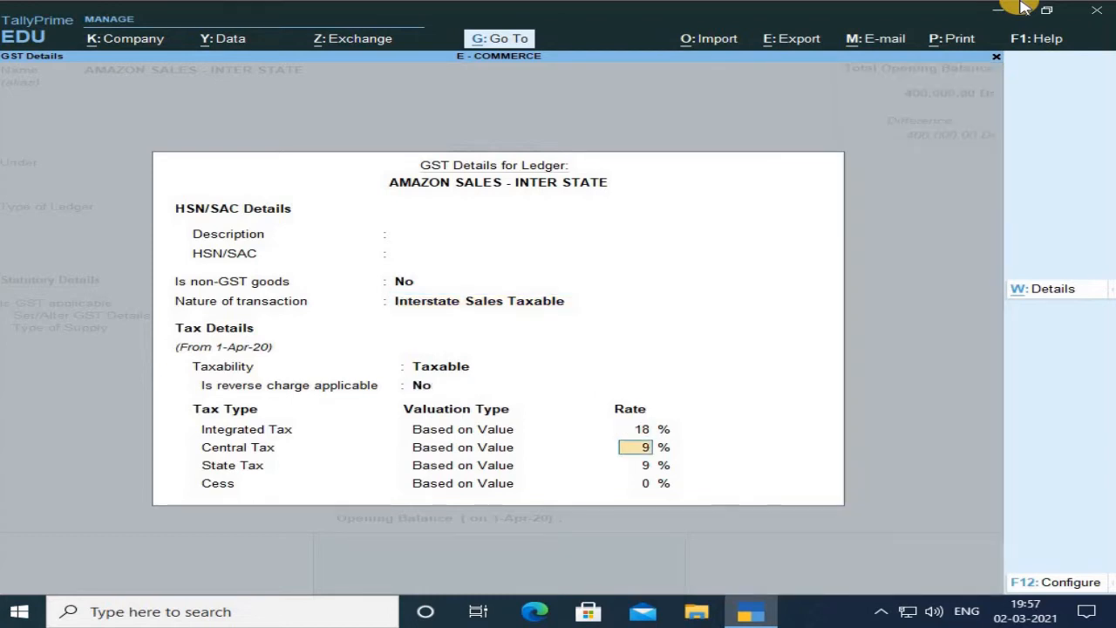
key(Return)
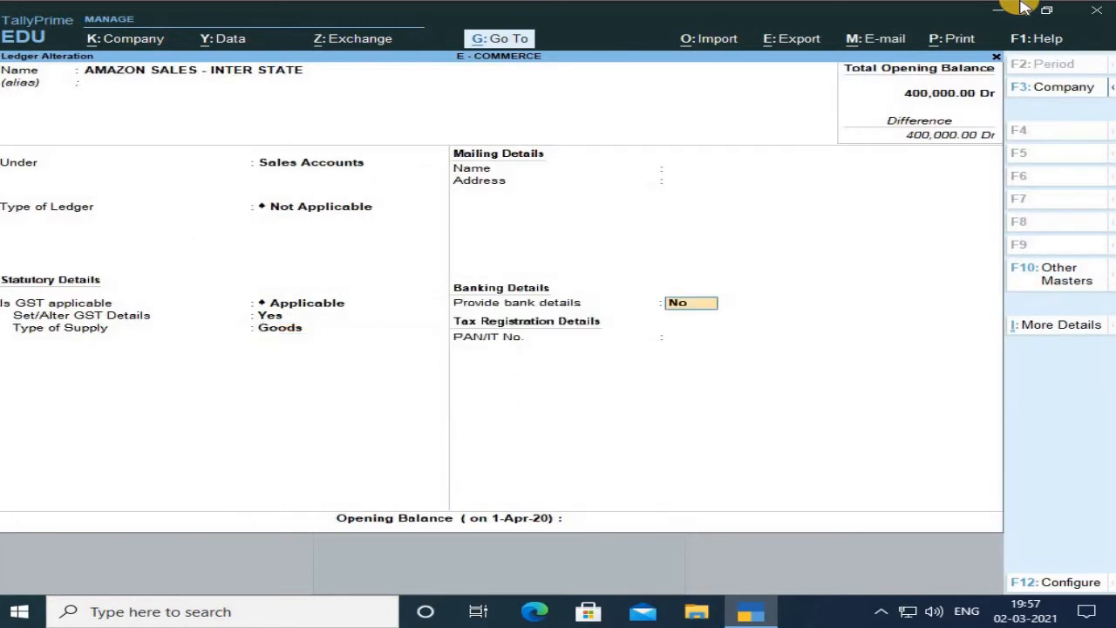
key(Return)
key(Return)
key(Return)
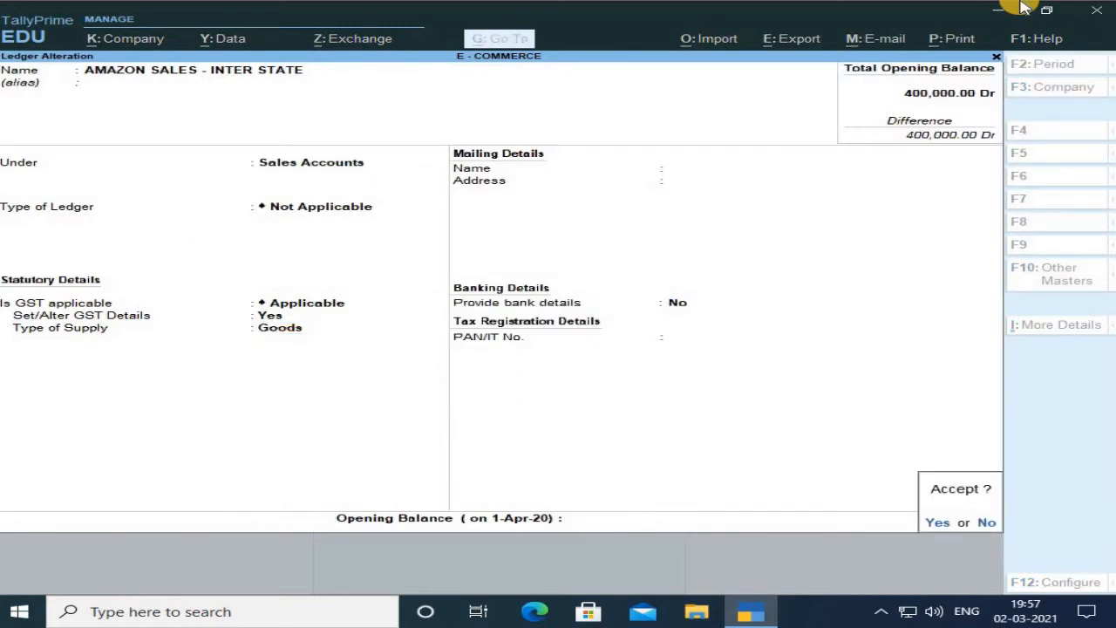
key(Return)
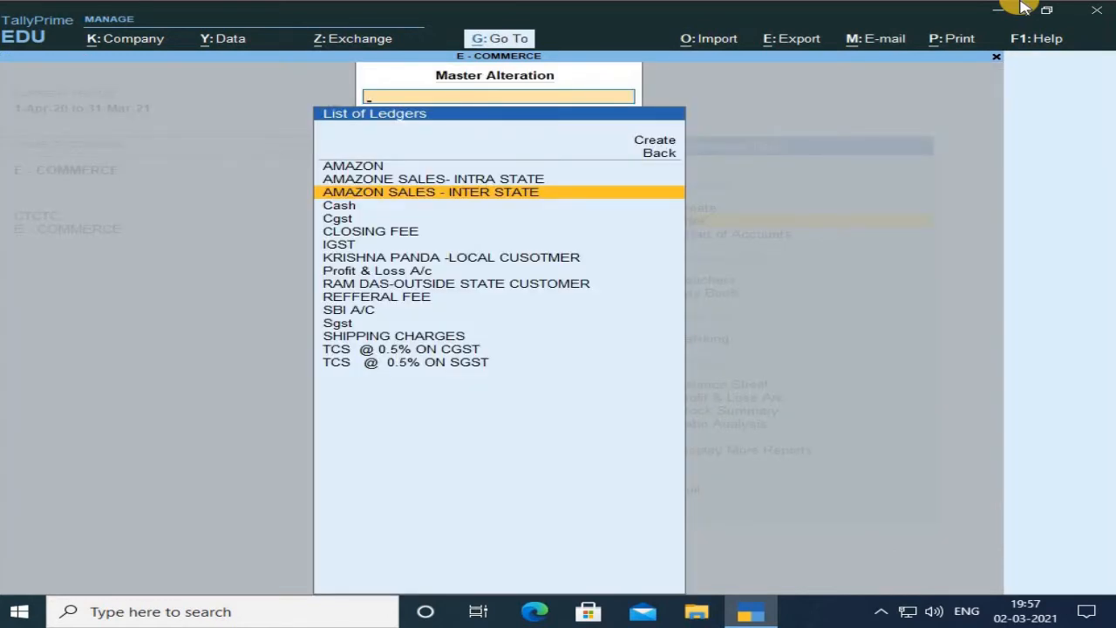
Open the Cgst ledger, step through its Duties & Taxes group, GST duty type and Central Tax type, and accept it.
key(Down)
key(Down)
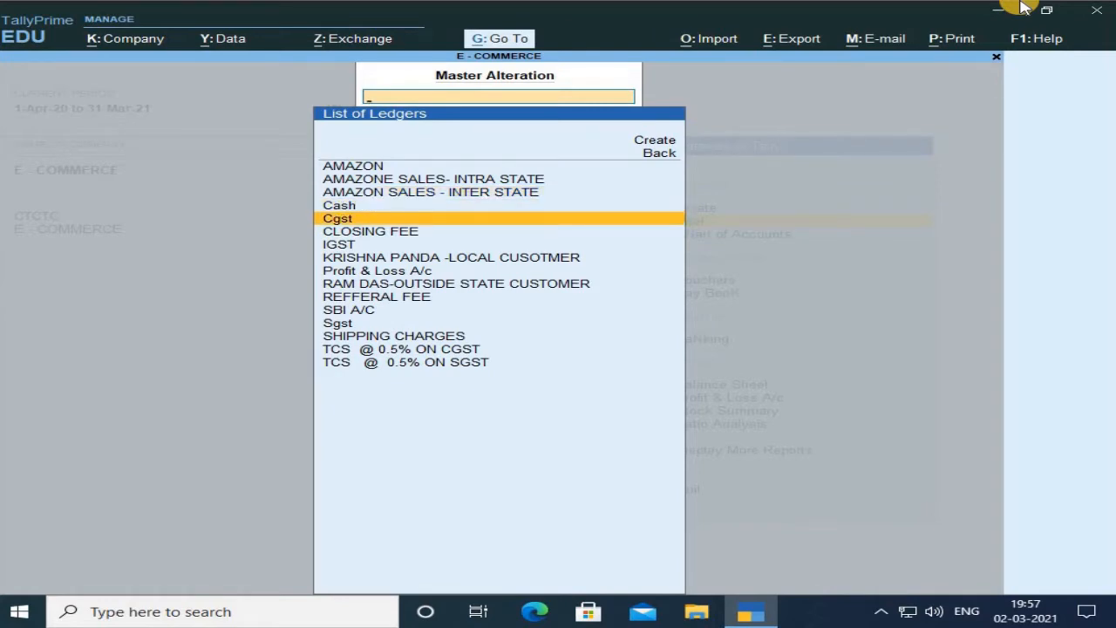
key(Return)
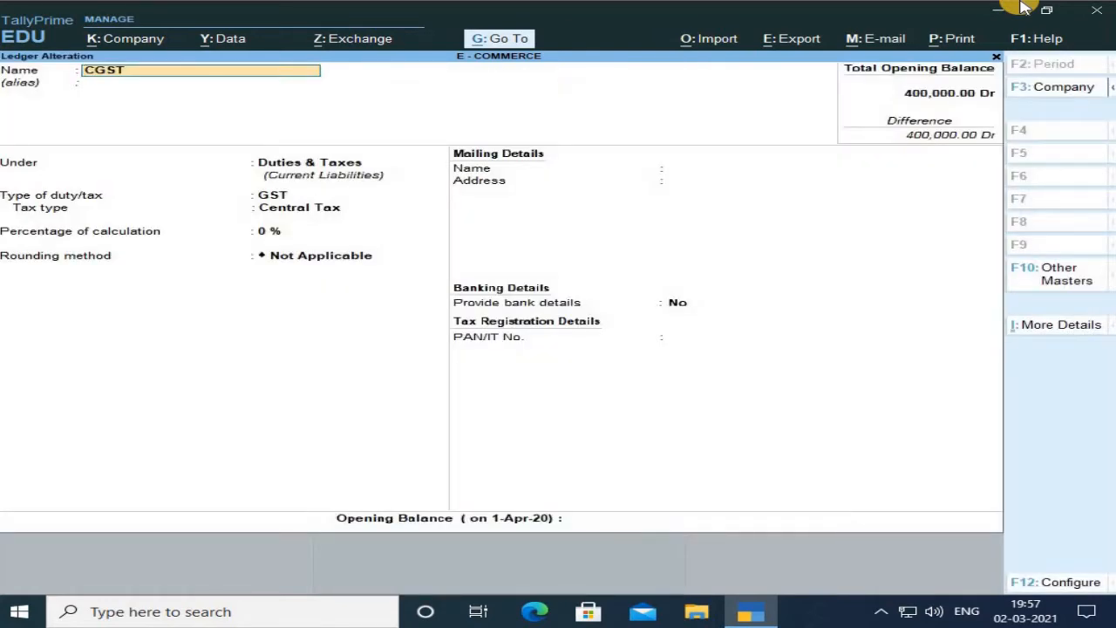
key(Return)
key(Return)
key(Return)
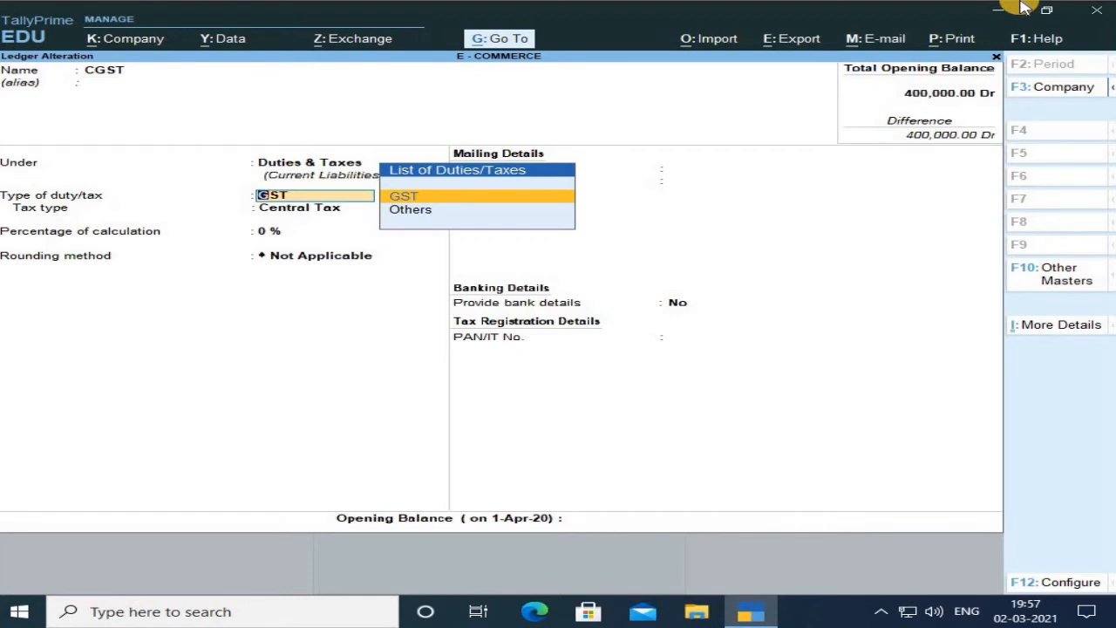
key(Return)
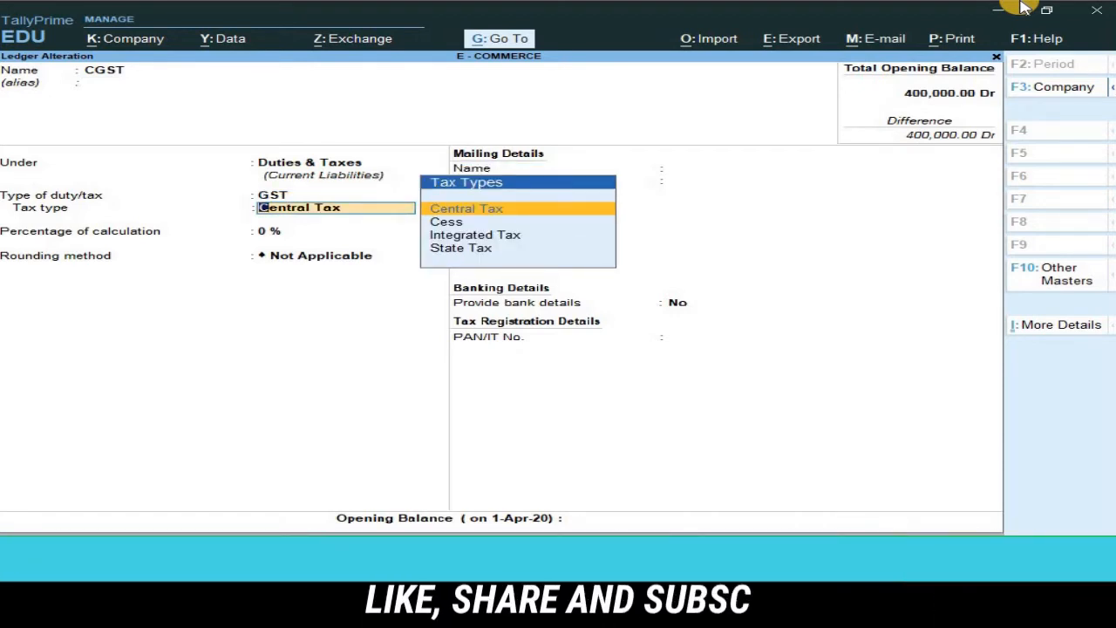
key(ctrl+a)
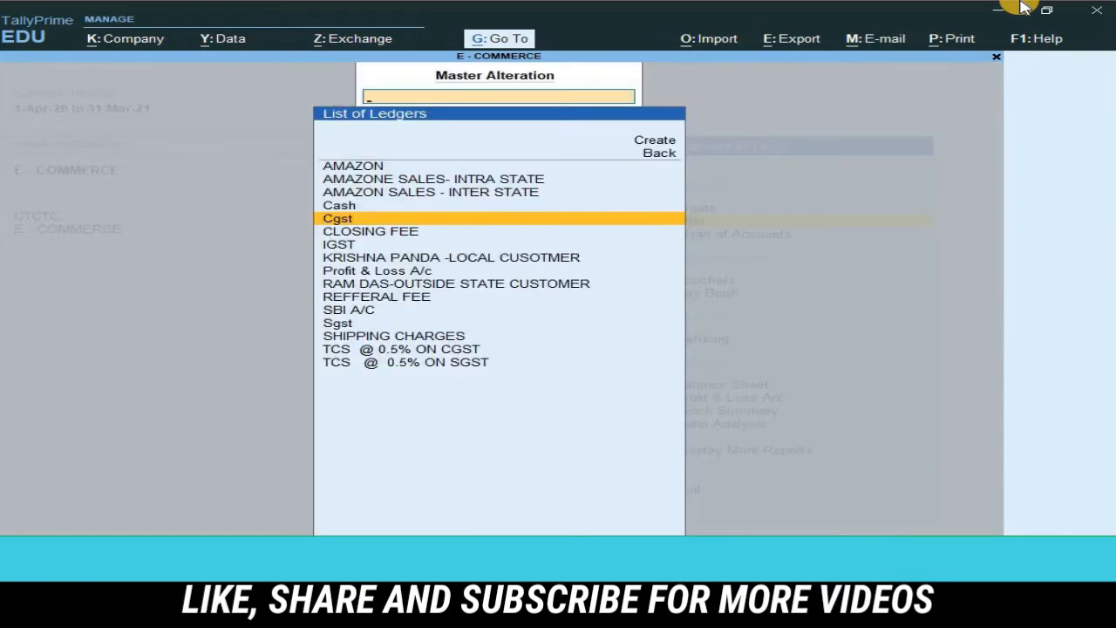
Open the Sgst ledger and step through its Duties & Taxes group and GST duty type fields.
key(Down)
key(Down)
key(Down)
key(Down)
key(Down)
key(Down)
key(Down)
key(Down)
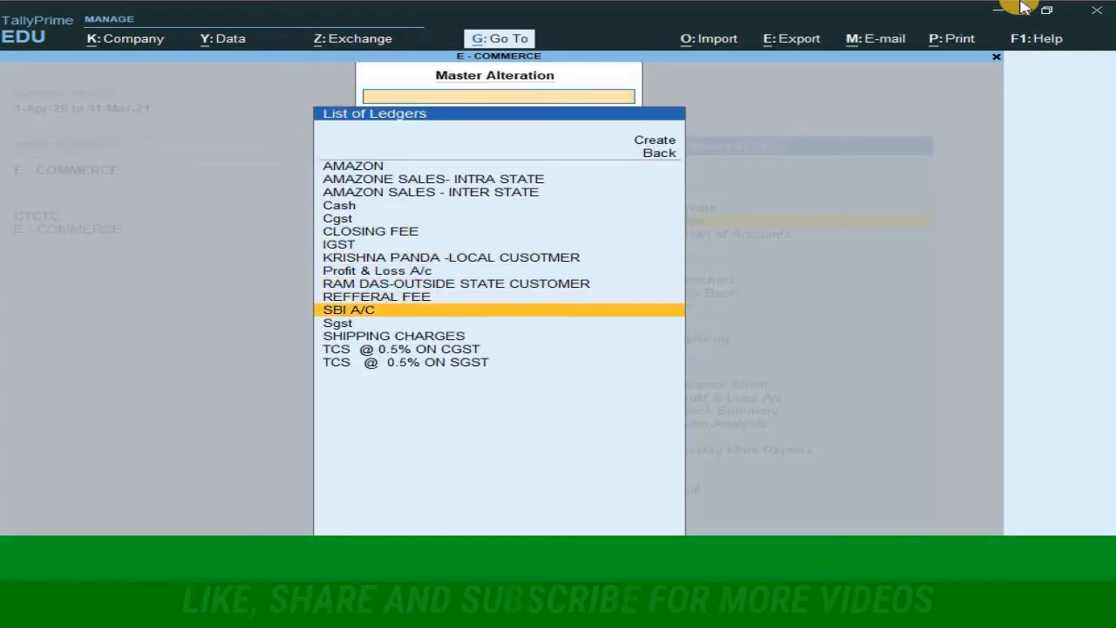
key(Return)
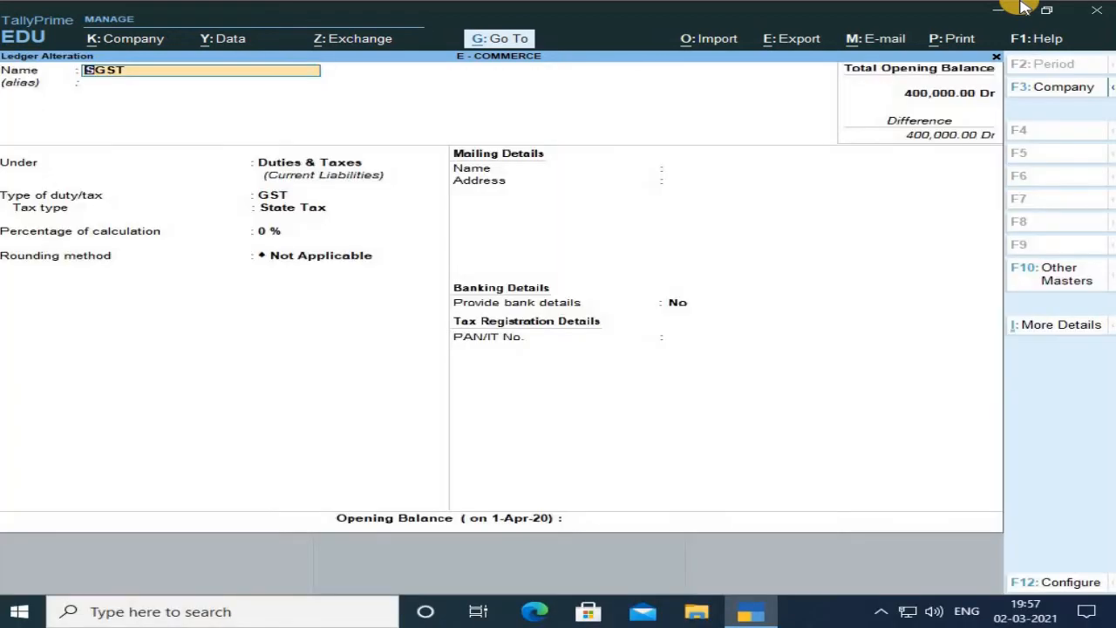
key(Return)
key(Return)
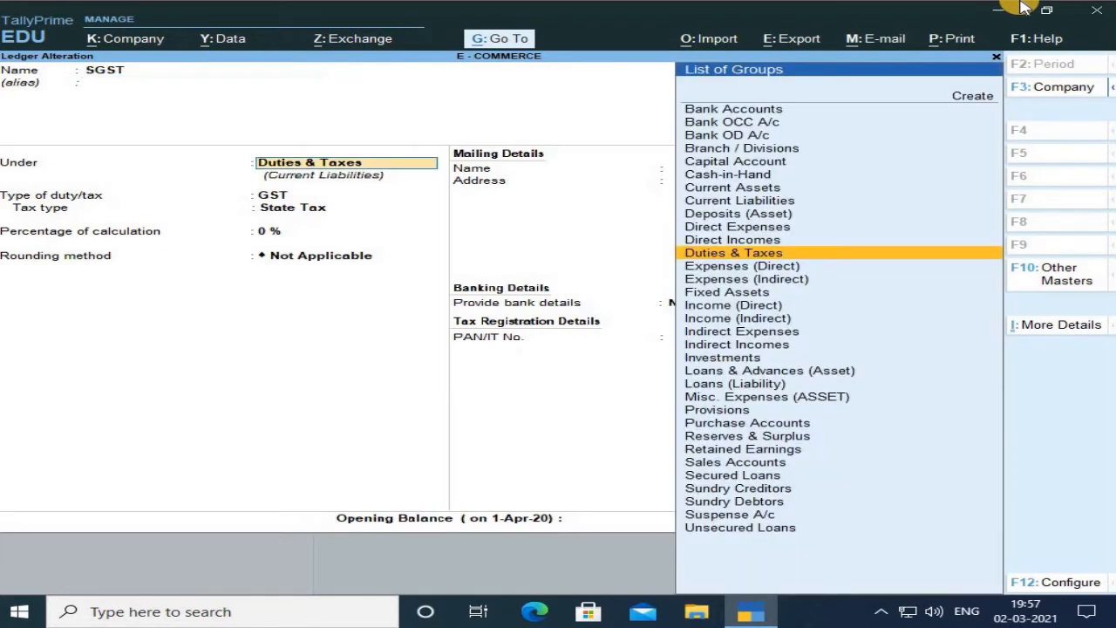
key(Return)
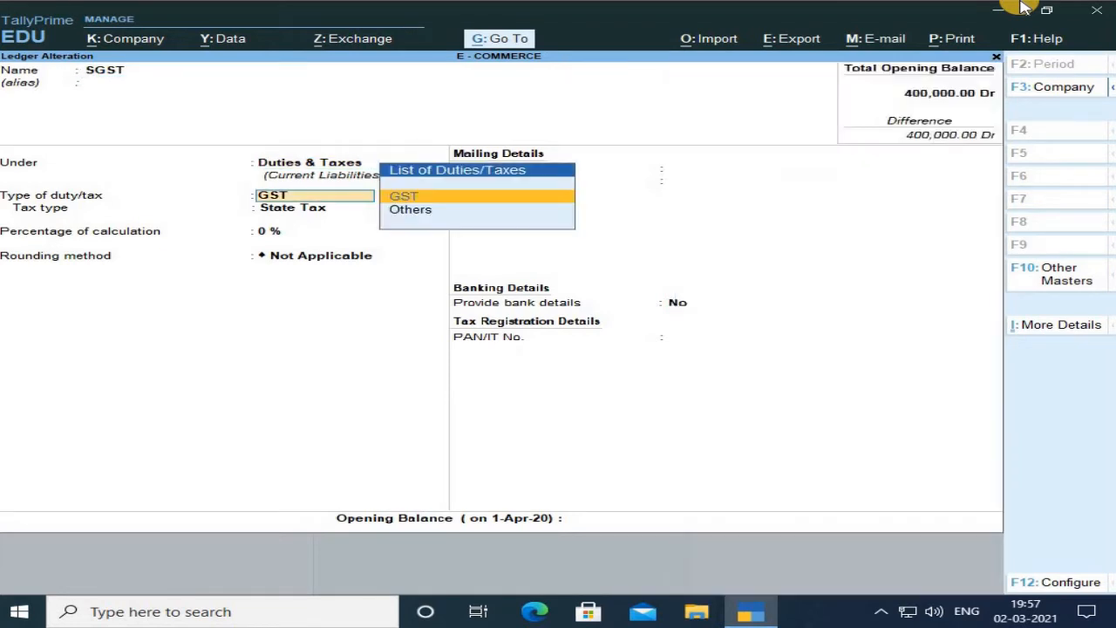
key(Return)
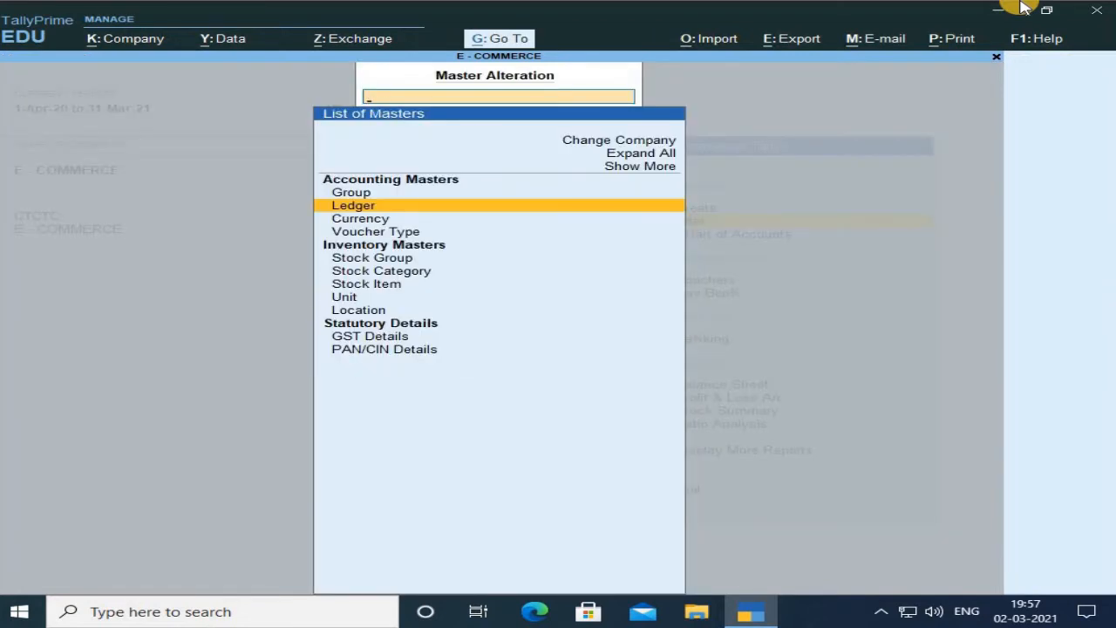
Open the IGST ledger, step through its group, duty type and Integrated Tax fields, and leave it without changes.
key(Return)
key(Down)
key(Down)
key(Down)
key(Down)
key(Down)
key(Down)
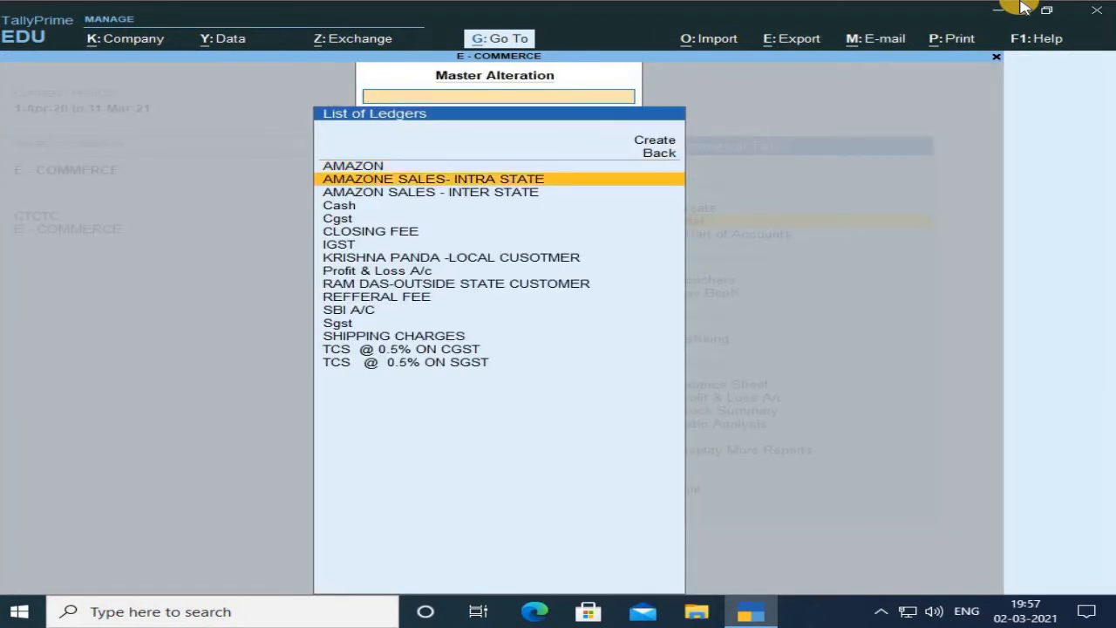
key(Return)
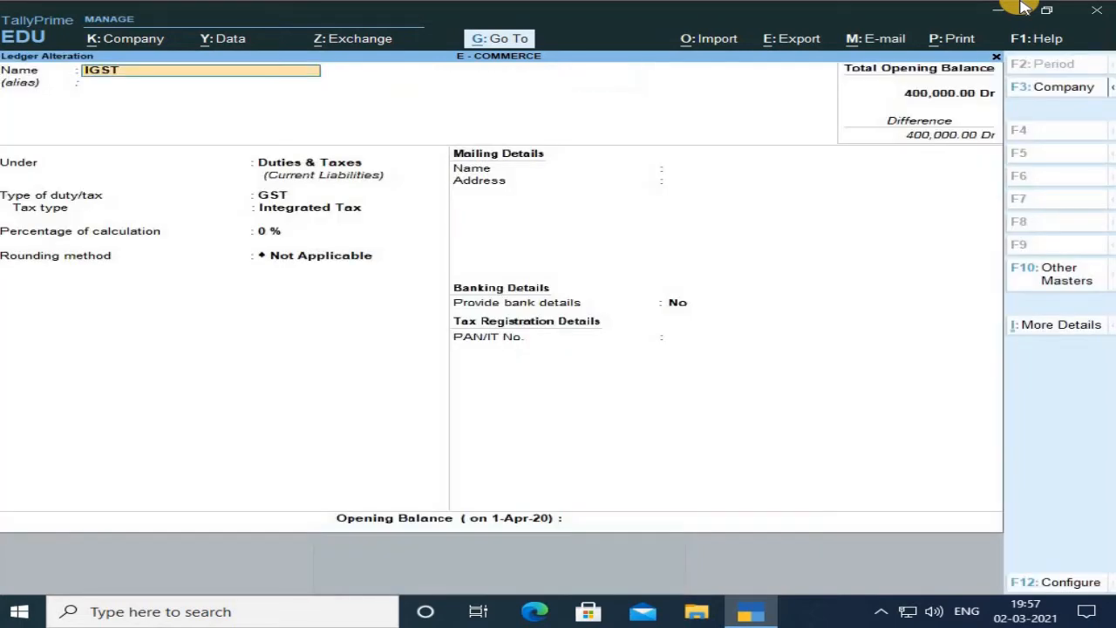
key(Return)
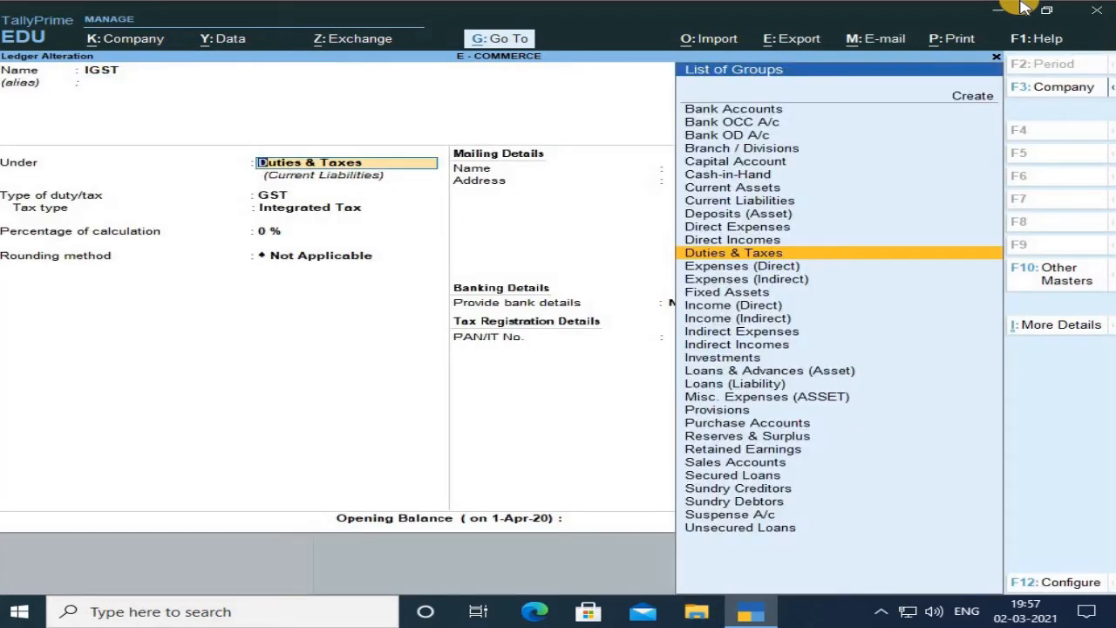
key(Return)
key(Return)
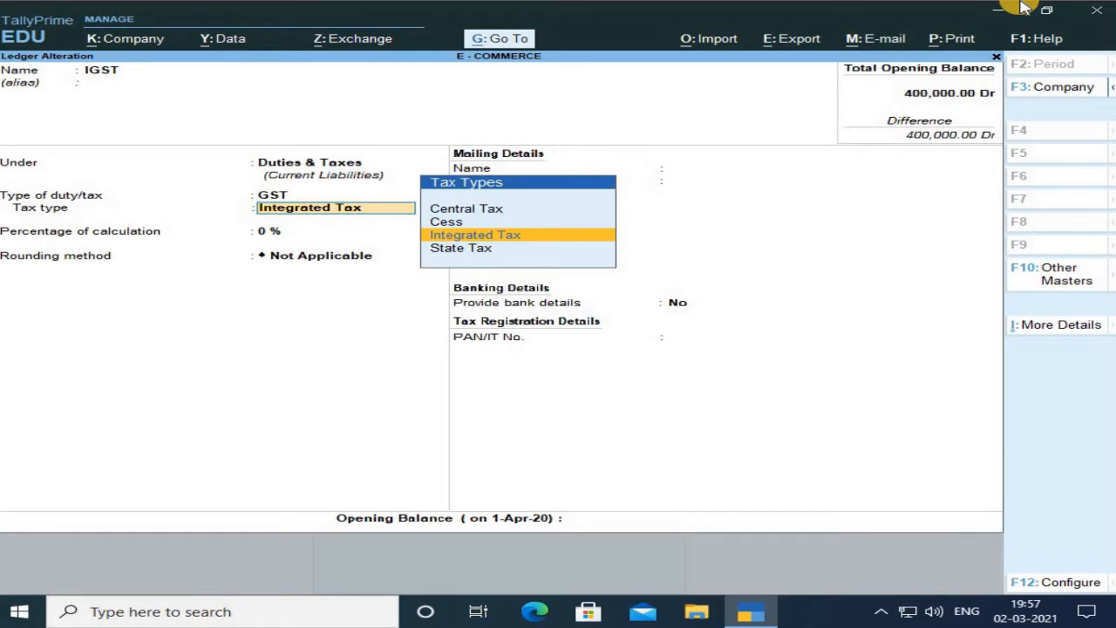
key(BackSpace)
key(Escape)
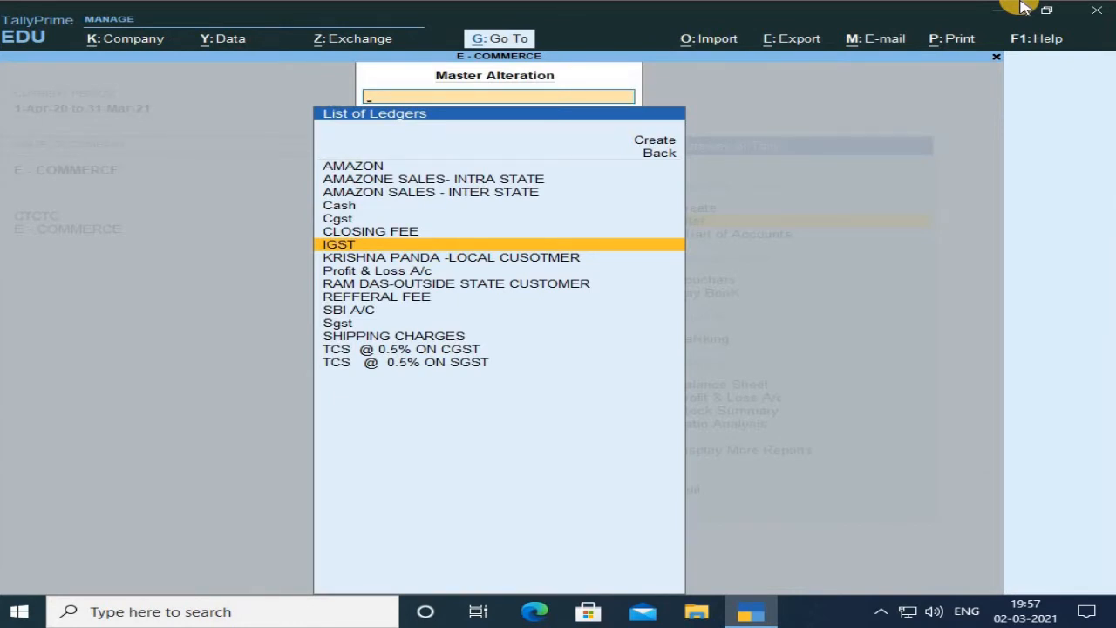
key(Up)
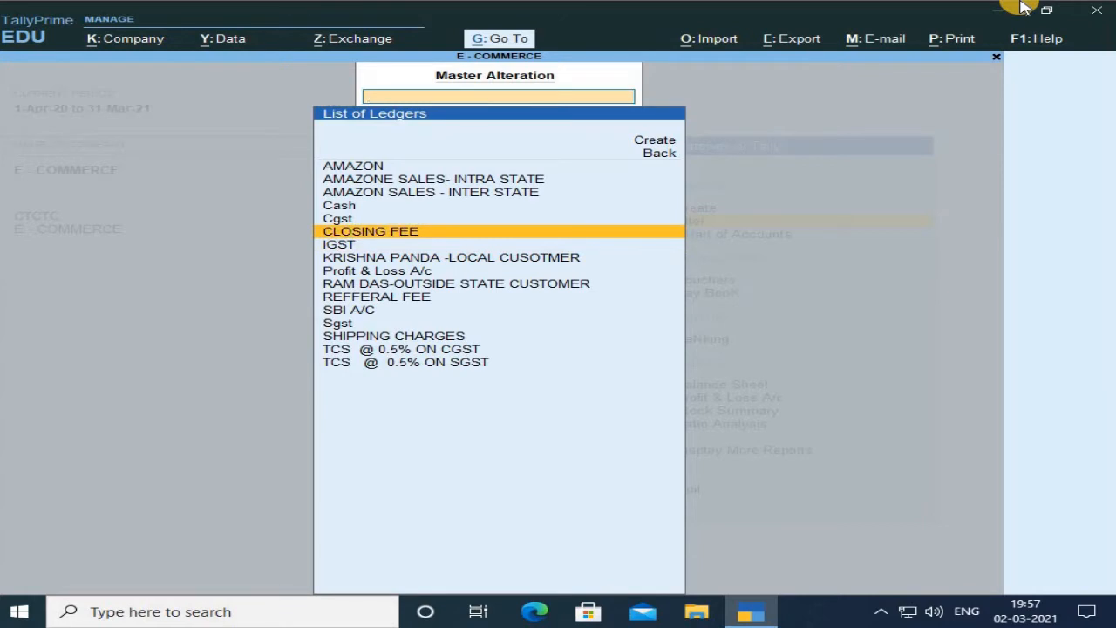
Open the CLOSING FEE ledger, keep it under Indirect Expenses, and switch on Set/Alter GST Details.
key(Return)
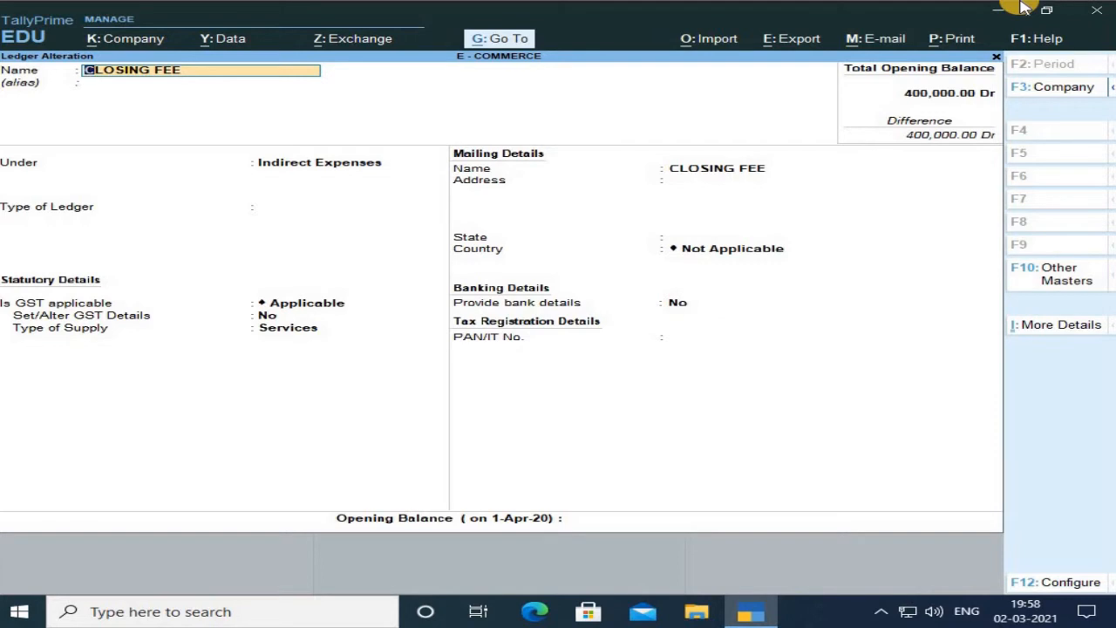
key(Return)
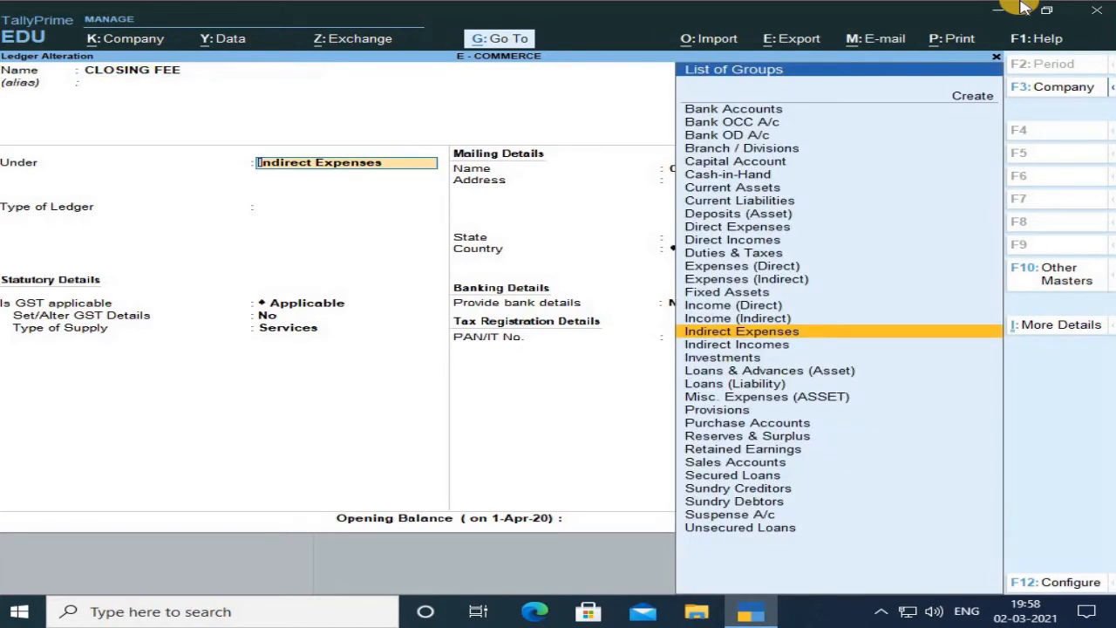
key(Return)
key(Return)
key(Return)
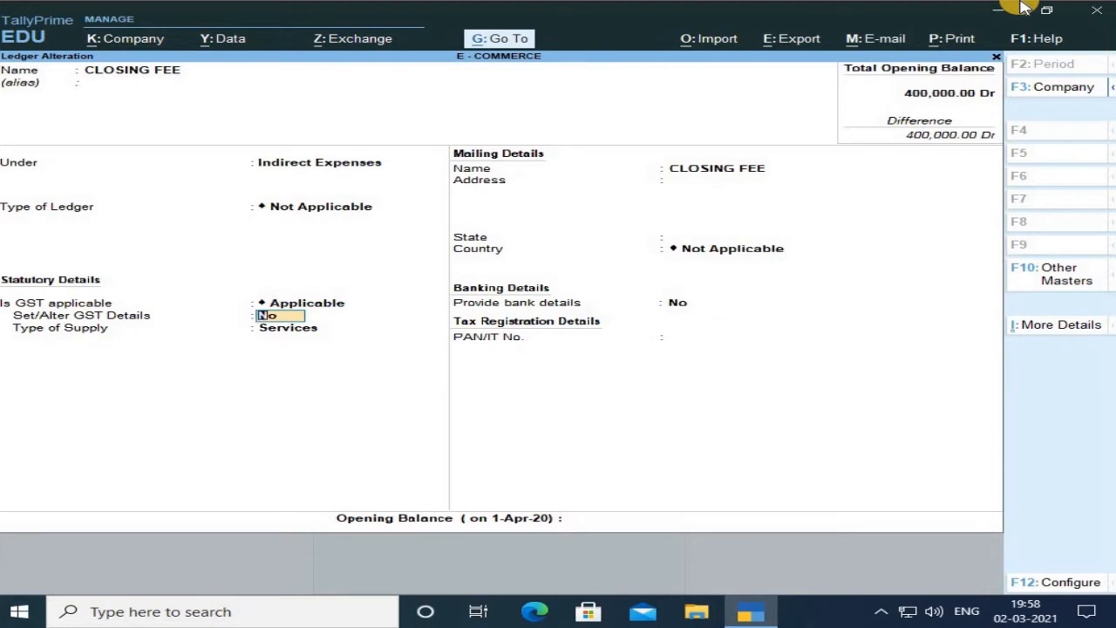
text(y)
Step through the CLOSING FEE GST details without changes, close the dialog and accept the ledger.
key(Return)
key(Return)
key(Return)
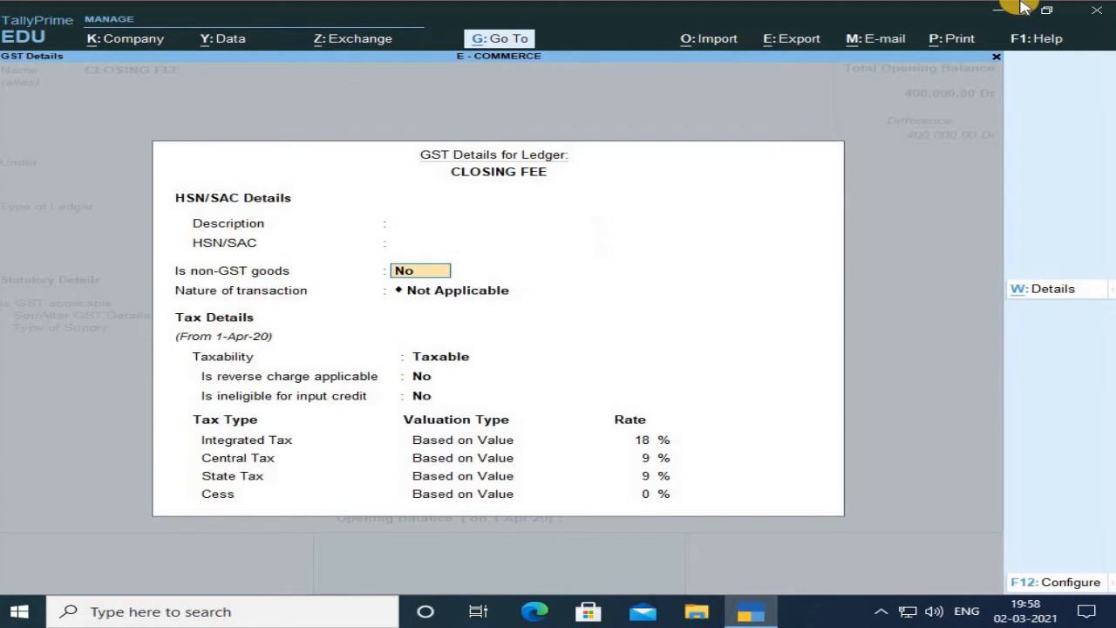
key(Return)
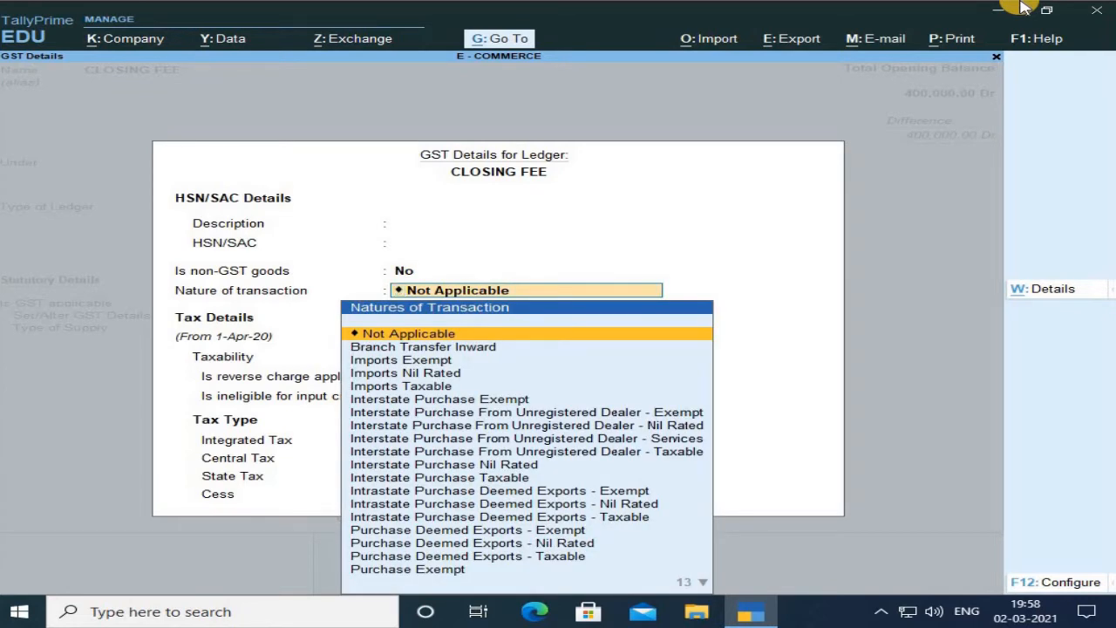
key(Return)
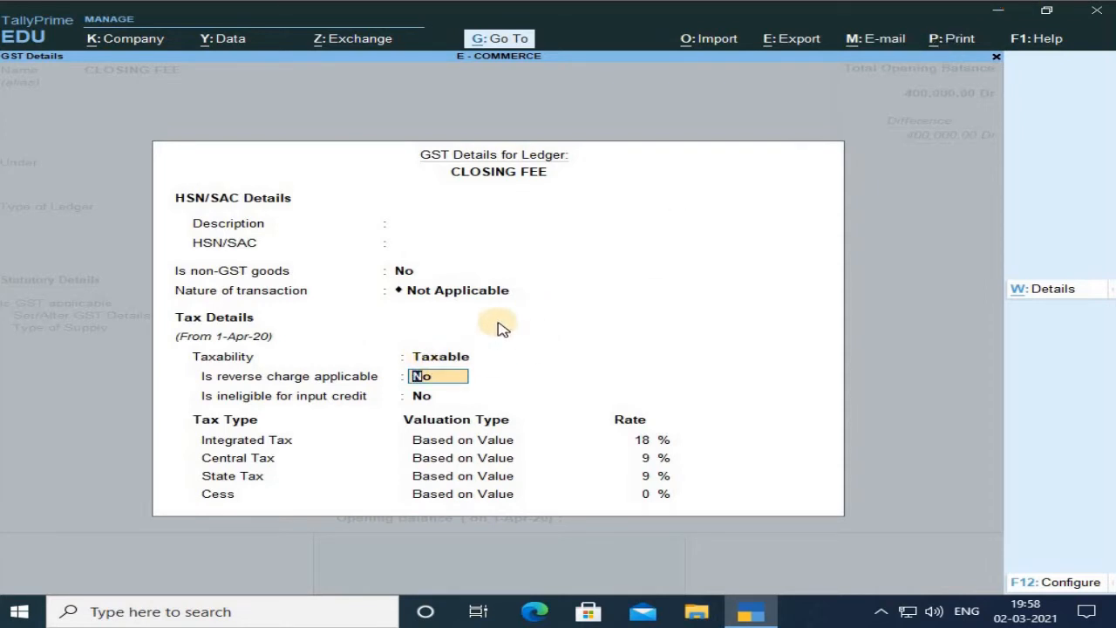
key(Return)
key(Return)
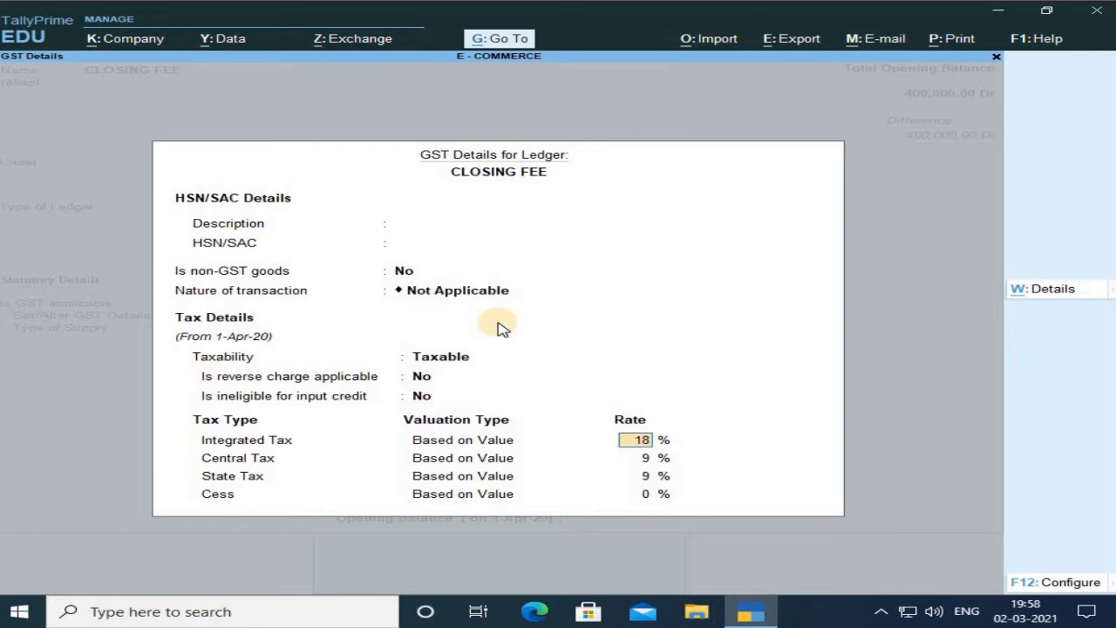
key(Return)
key(Return)
key(Return)
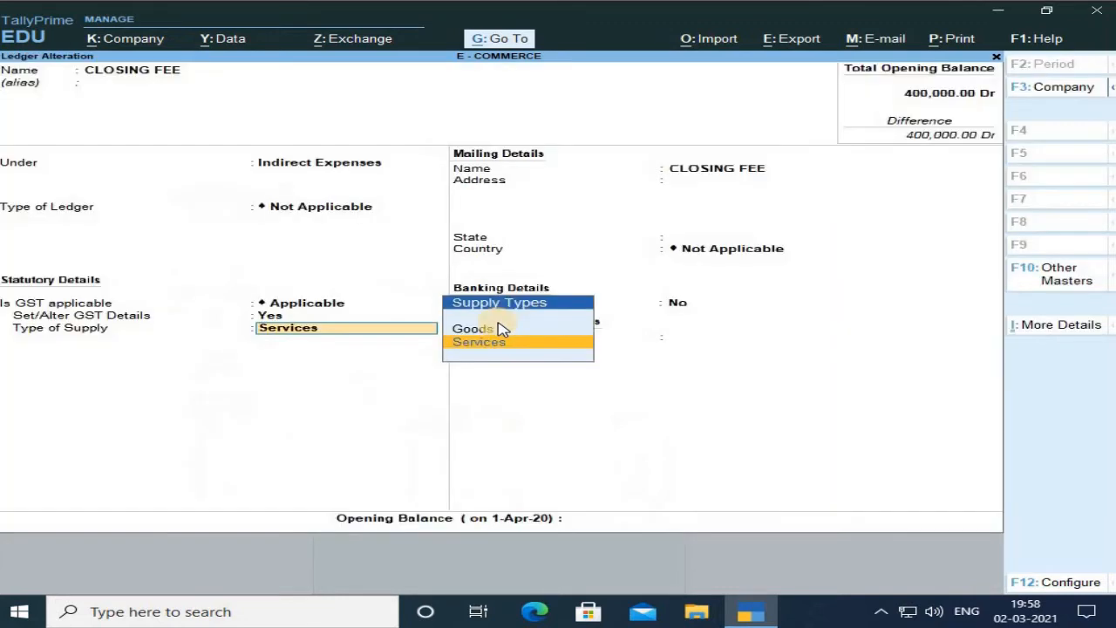
key(Return)
key(Return)
key(Return)
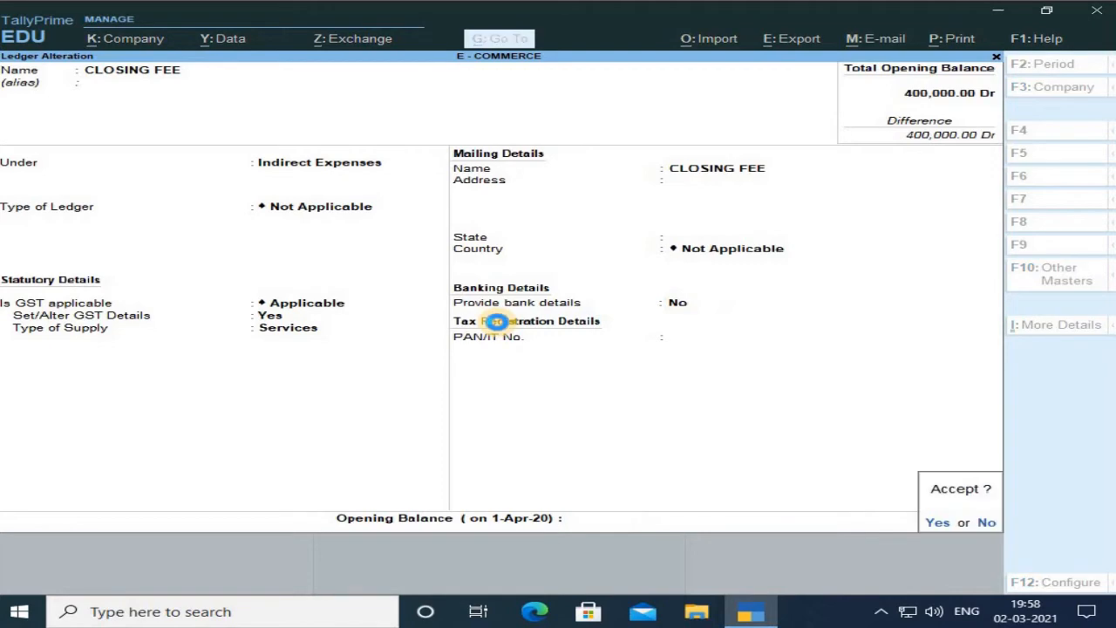
key(Return)
key(Return)
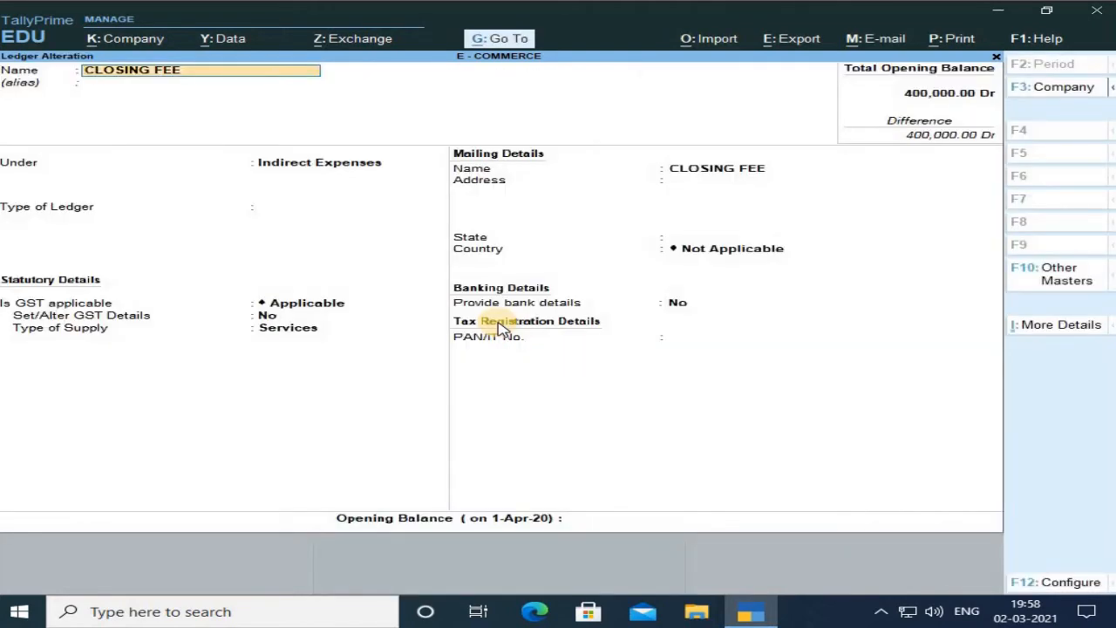
Reopen the CLOSING FEE ledger and leave it without changes.
key(BackSpace)
key(Escape)
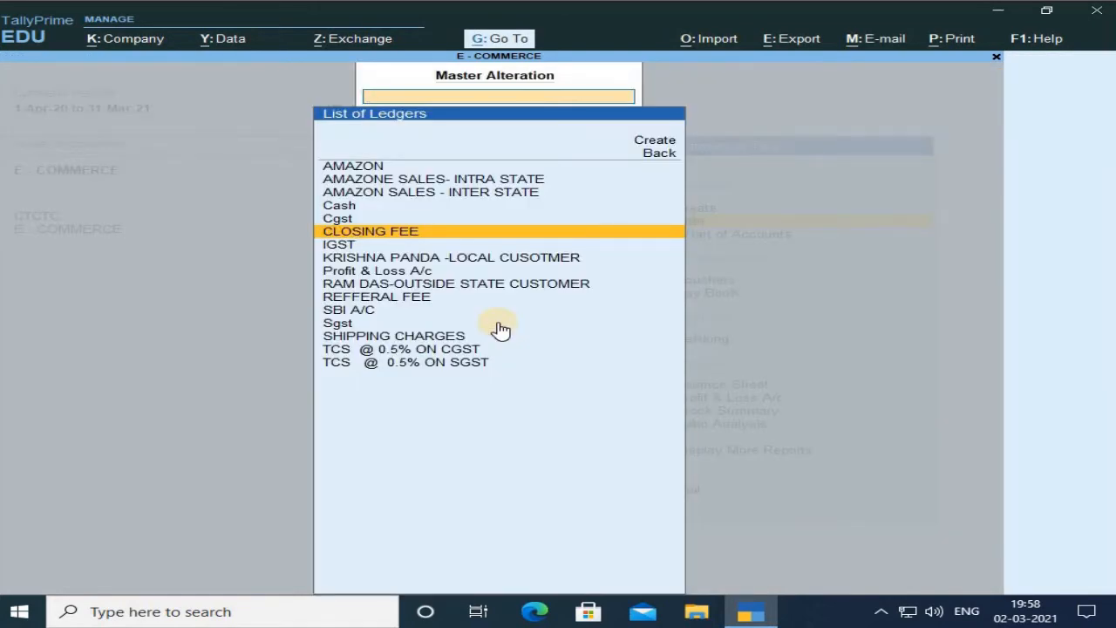
Open the REFFERAL FEE ledger, keep it under Indirect Expenses, and switch on Set/Alter GST Details.
key(Down)
key(Down)
key(Down)
key(Down)
key(Down)
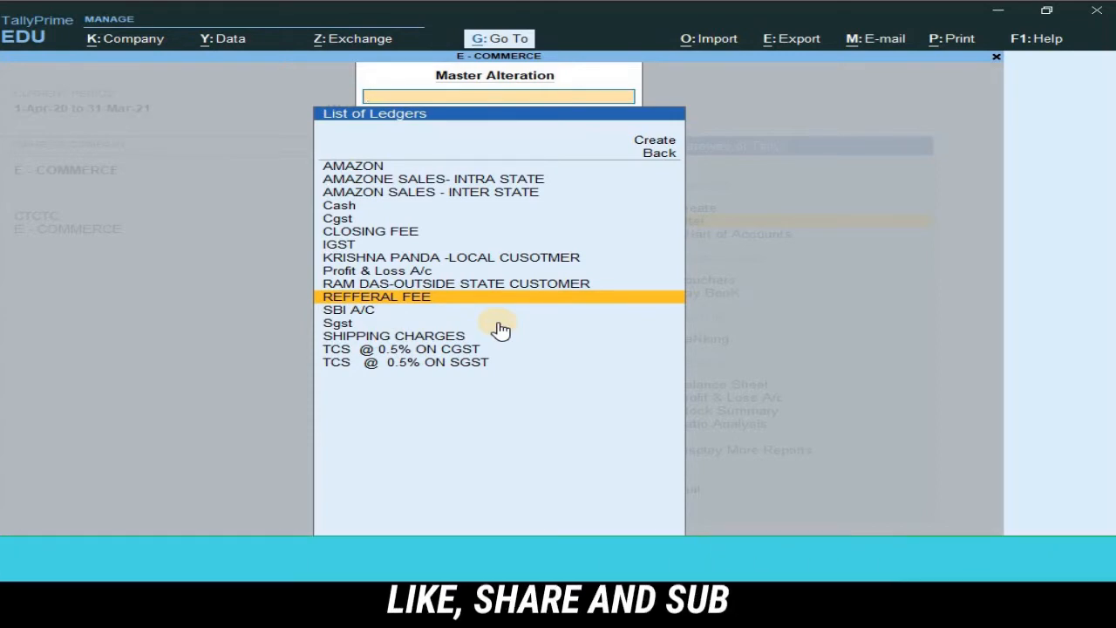
key(Return)
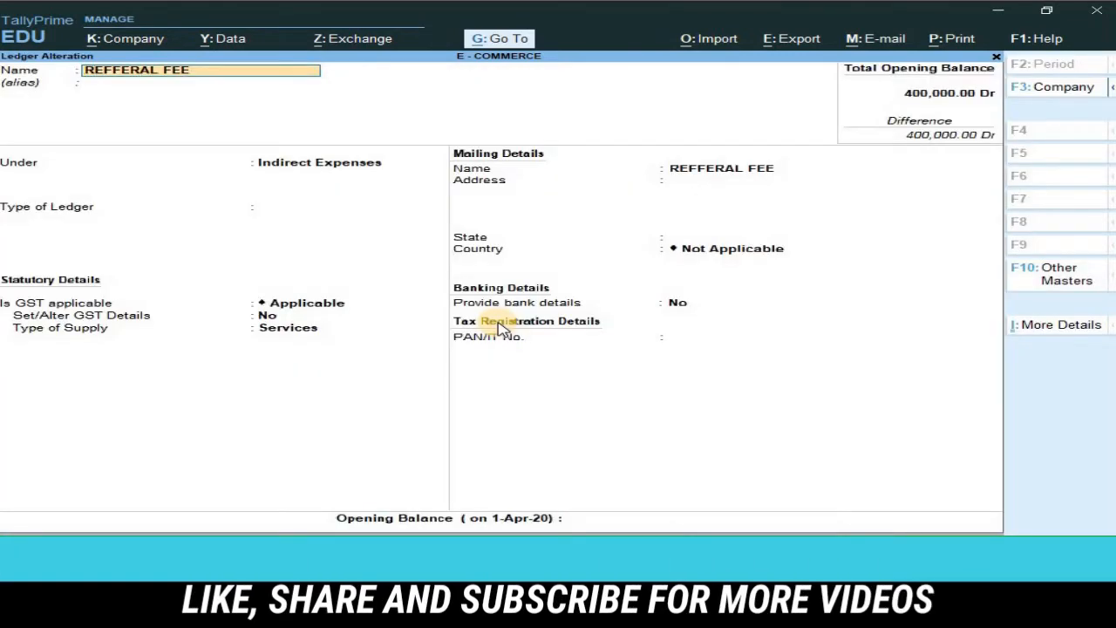
key(Return)
key(Return)
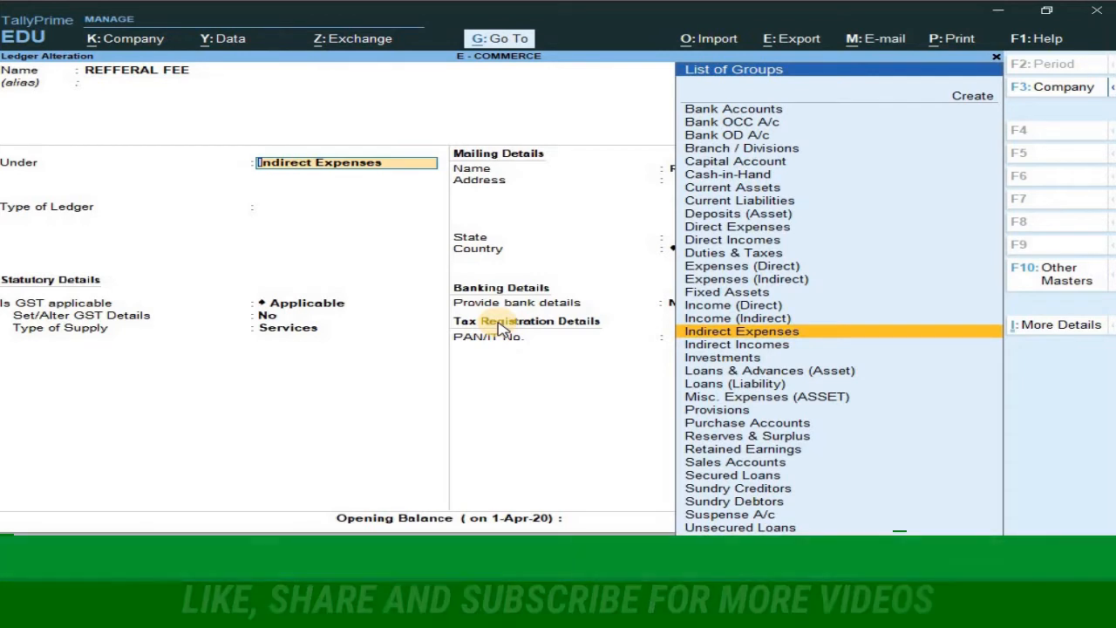
key(Return)
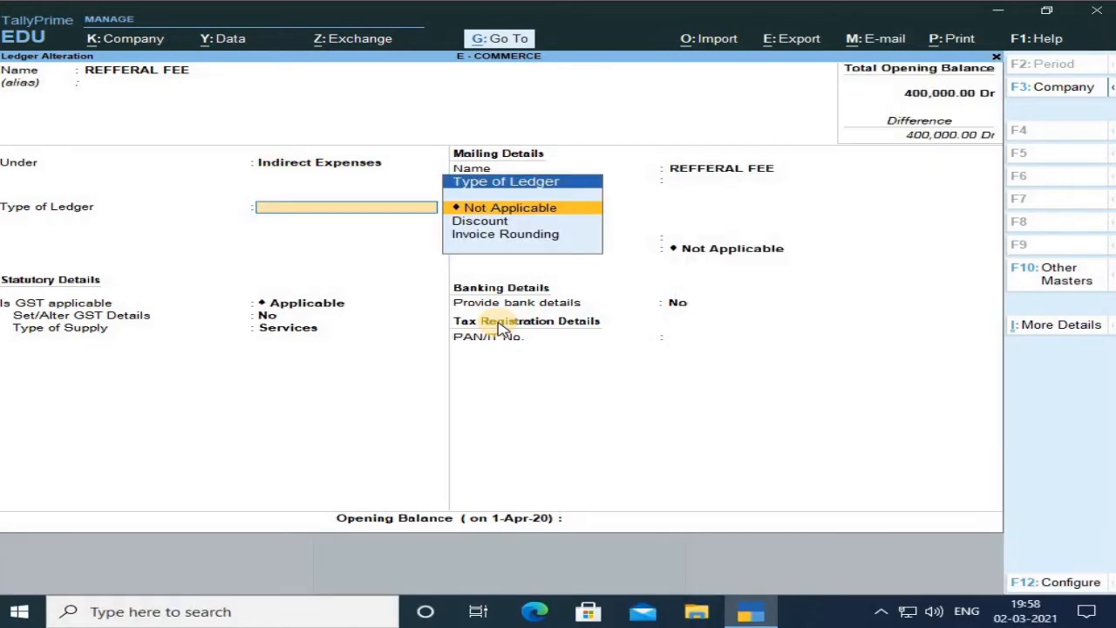
key(Return)
key(Return)
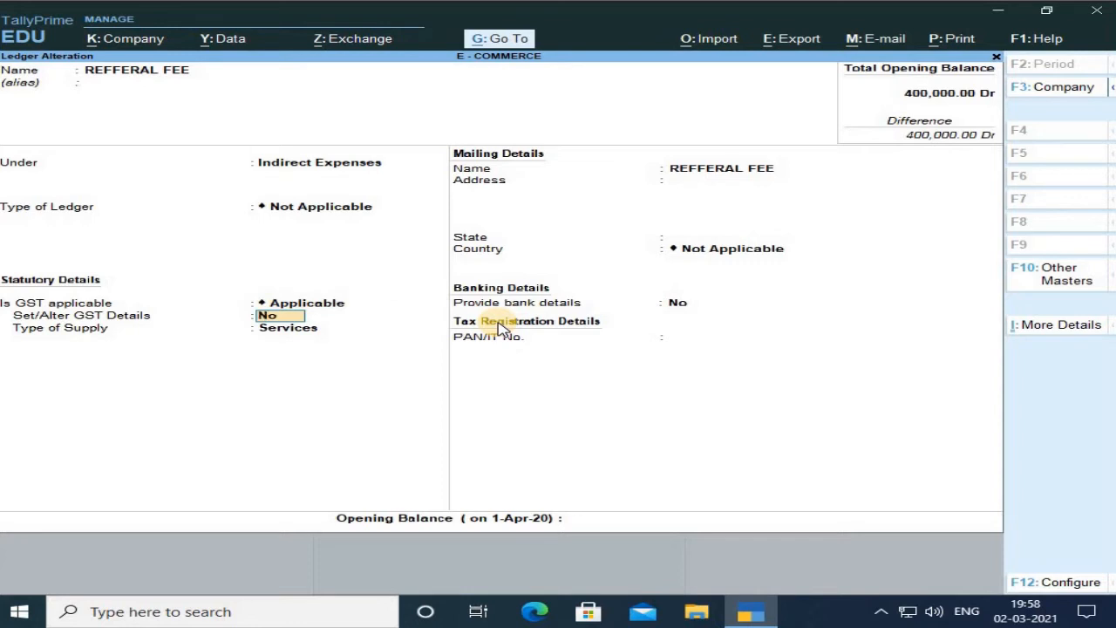
text(y)
Step through the REFFERAL FEE GST details without changes, close the dialog and accept the ledger.
key(Return)
key(Return)
key(Return)
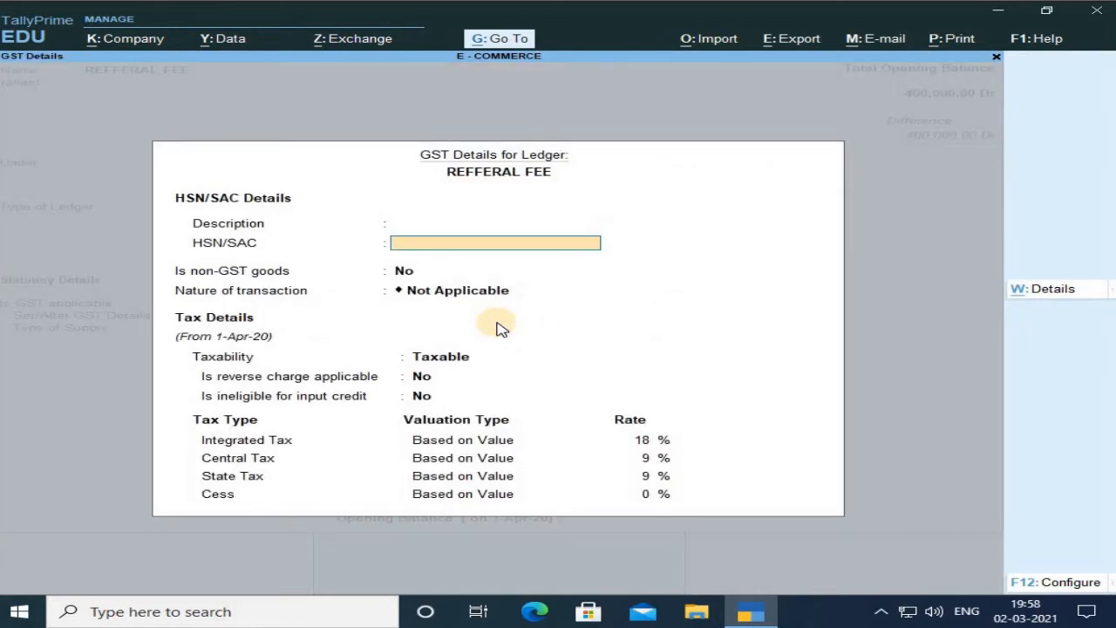
key(Return)
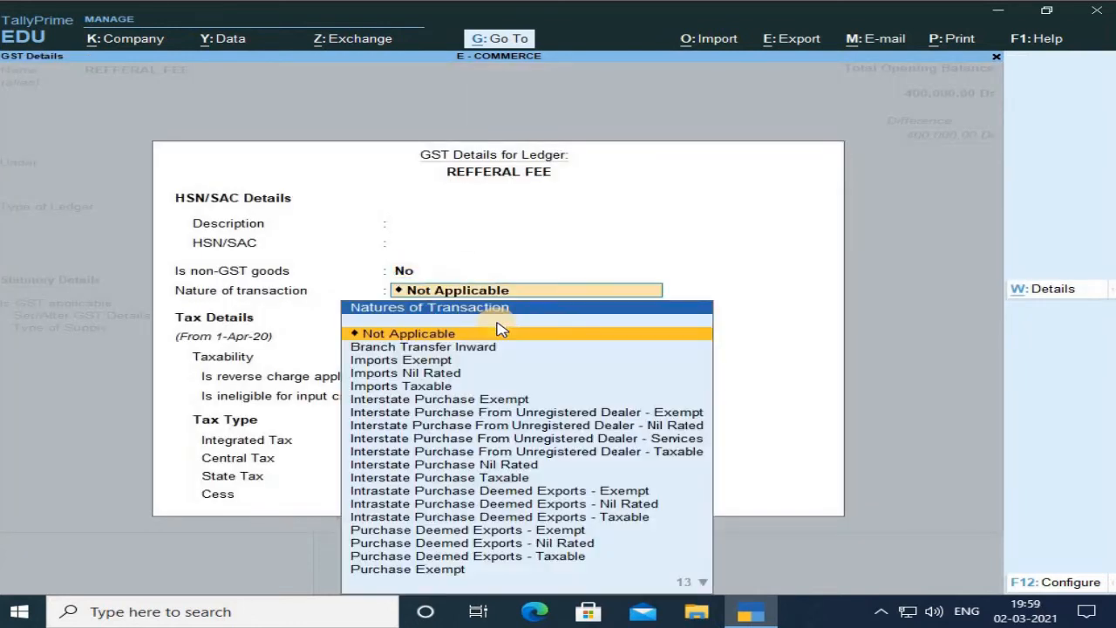
key(Return)
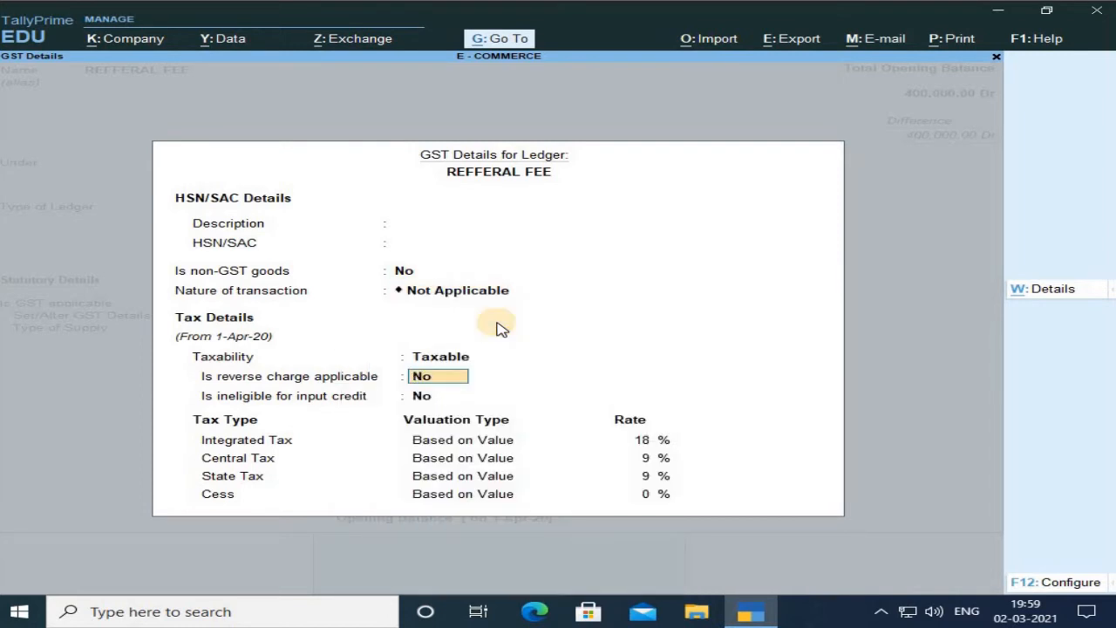
key(Return)
key(Return)
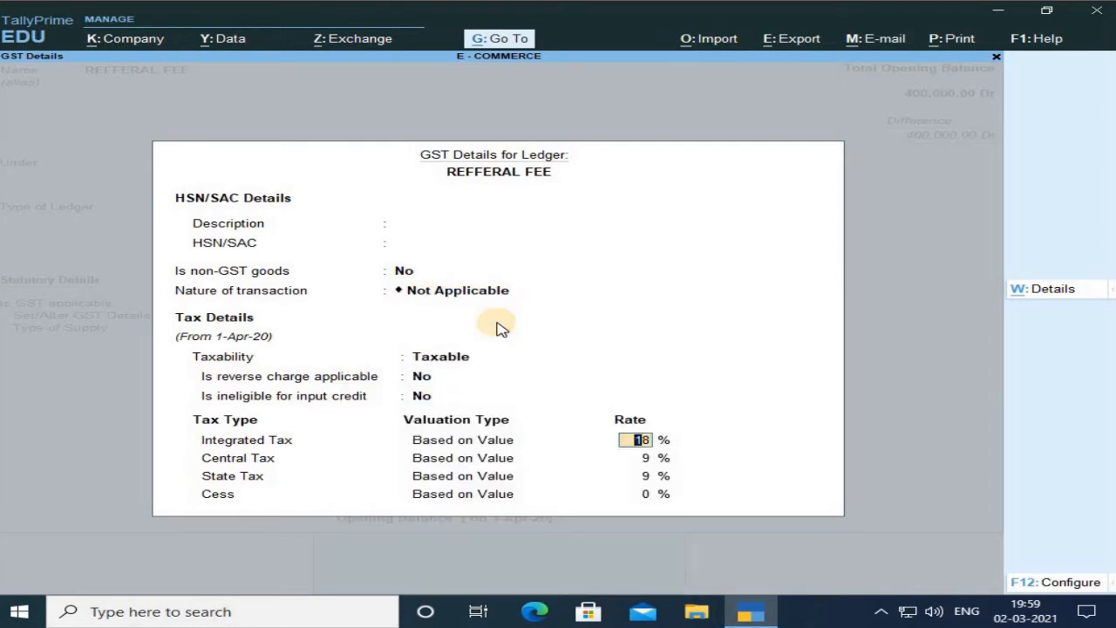
key(Return)
key(Return)
key(Return)
key(Return)
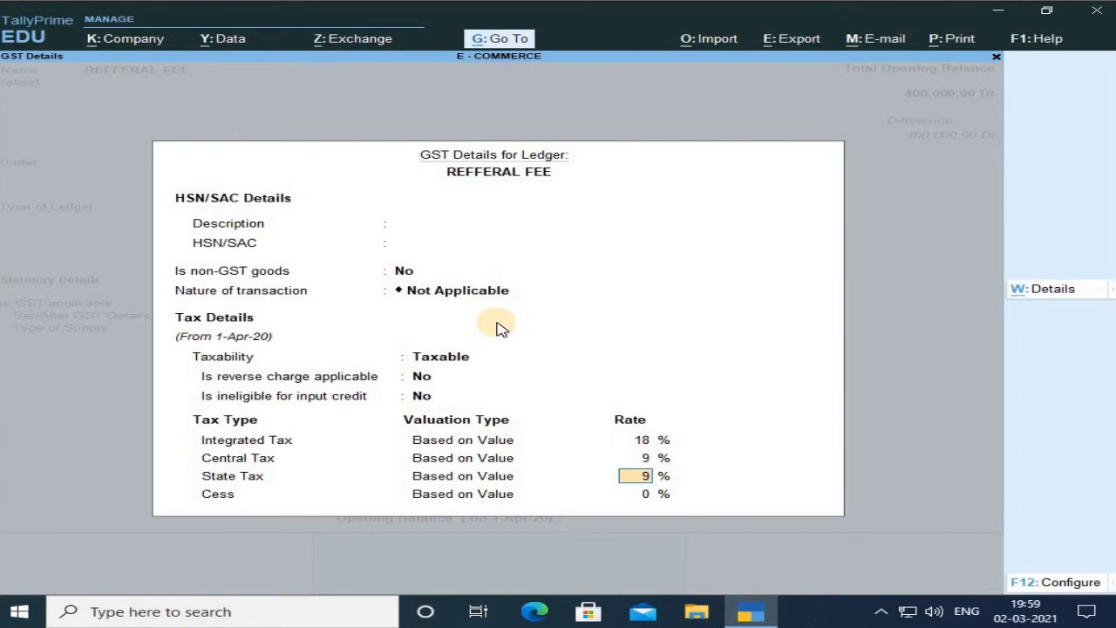
key(Return)
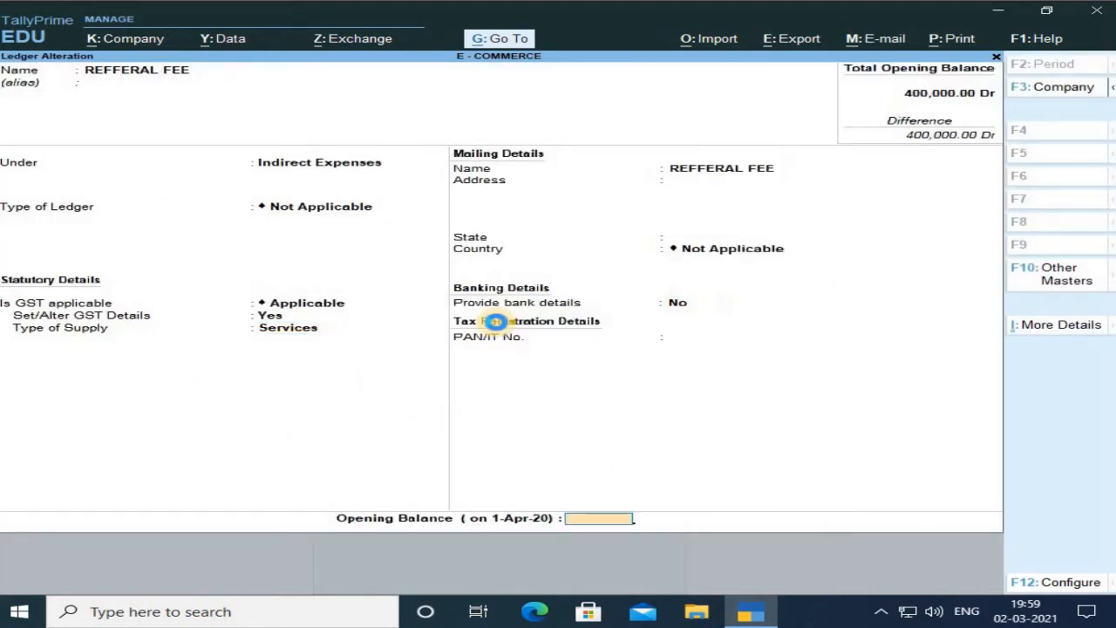
key(Return)
key(Return)
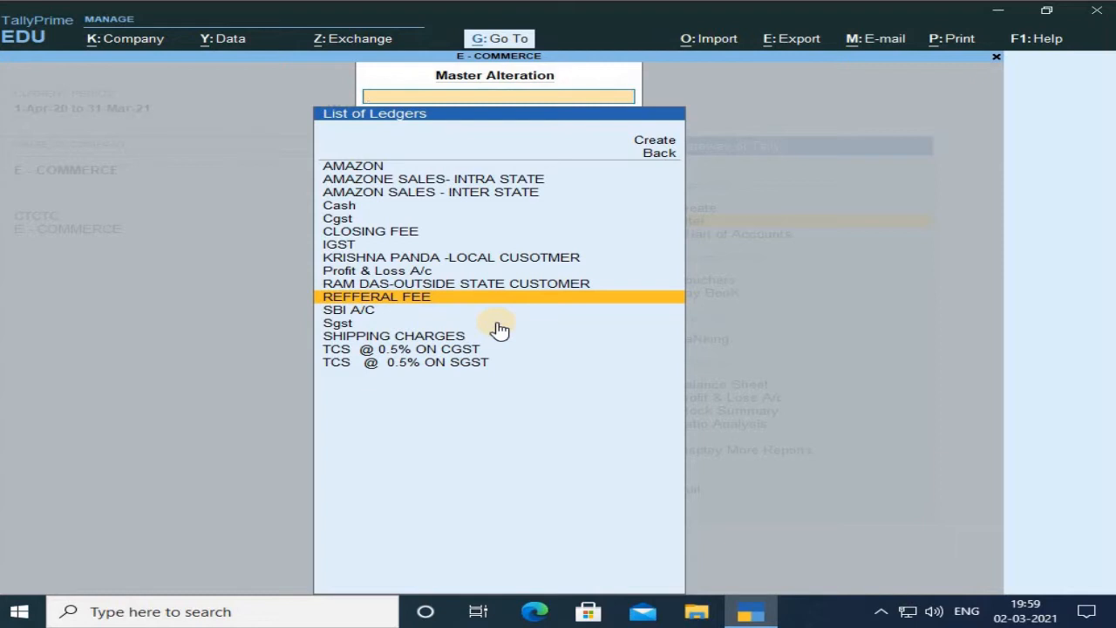
Open the SHIPPING CHARGES ledger, keep it under Indirect Expenses, and switch on Set/Alter GST Details.
key(Down)
key(Down)
key(Down)
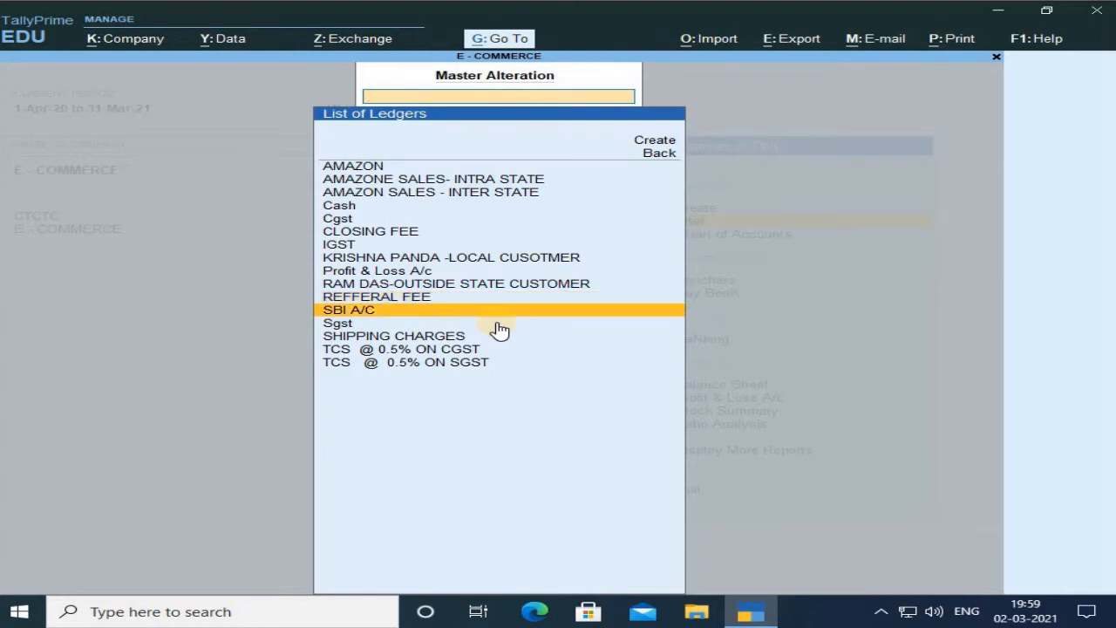
click(499, 328)
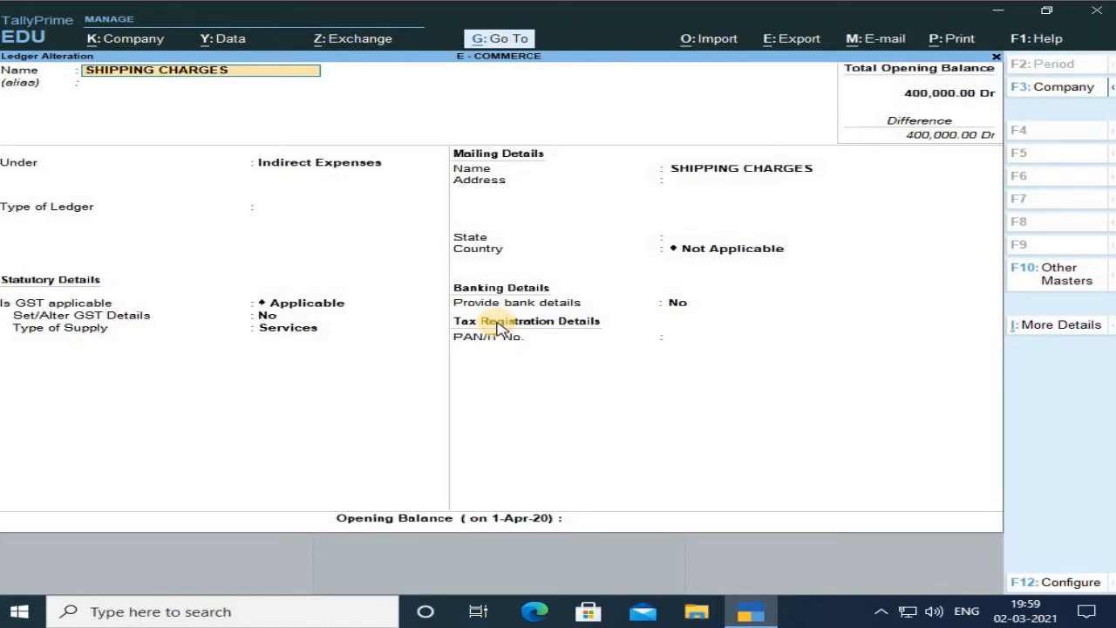
key(Return)
key(Return)
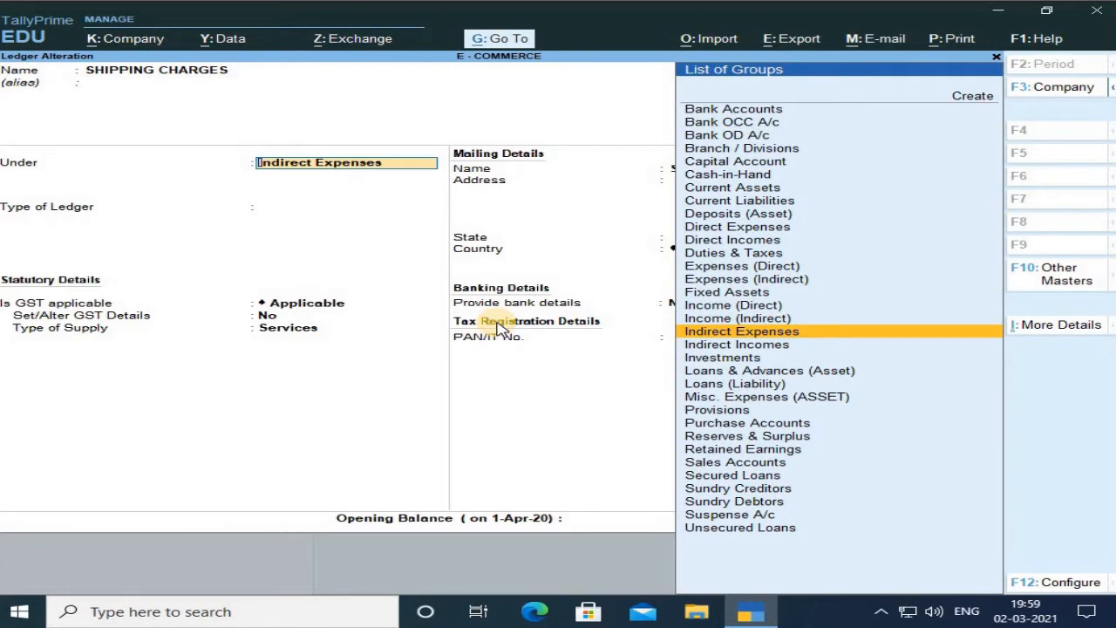
key(Return)
key(Return)
key(Return)
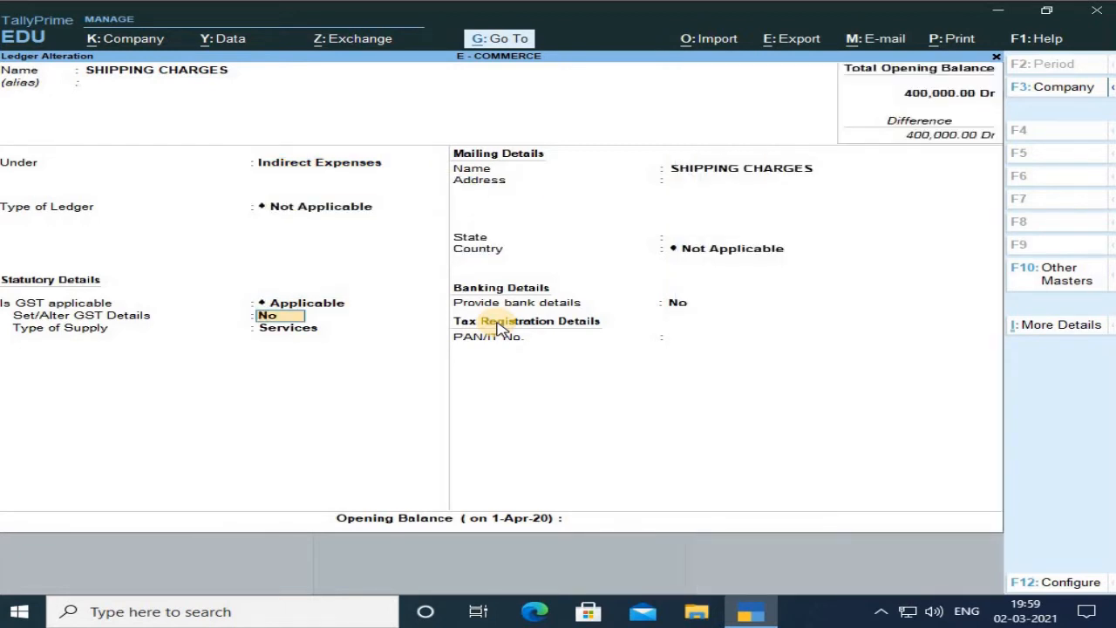
text(y)
Step through the SHIPPING CHARGES GST details without changes, close the dialog and accept the ledger.
click(495, 322)
key(Return)
key(Return)
key(Return)
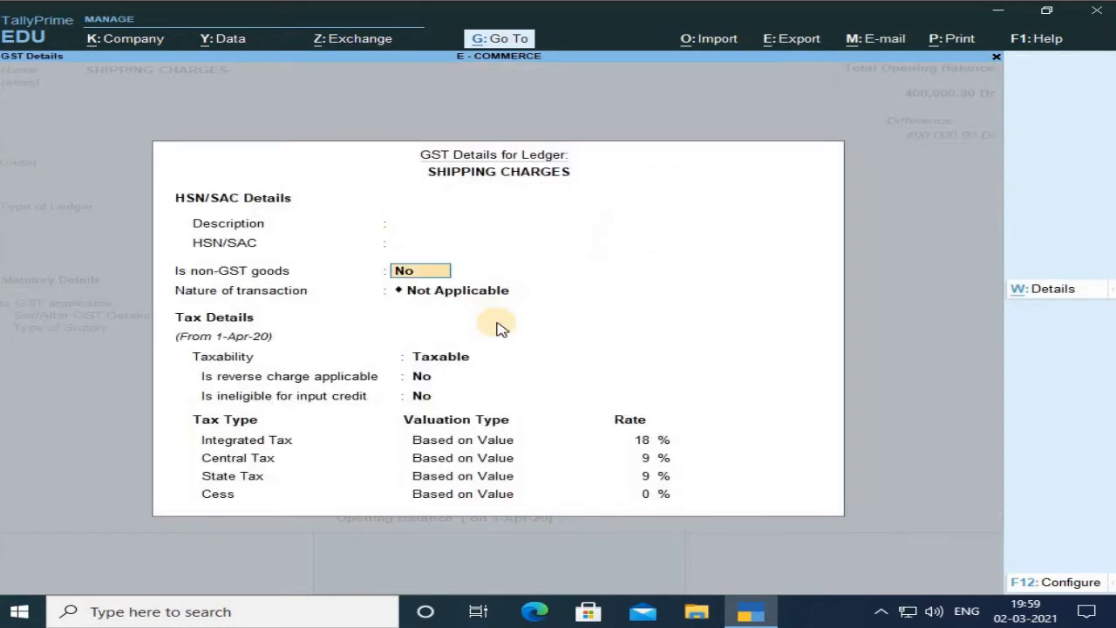
key(Return)
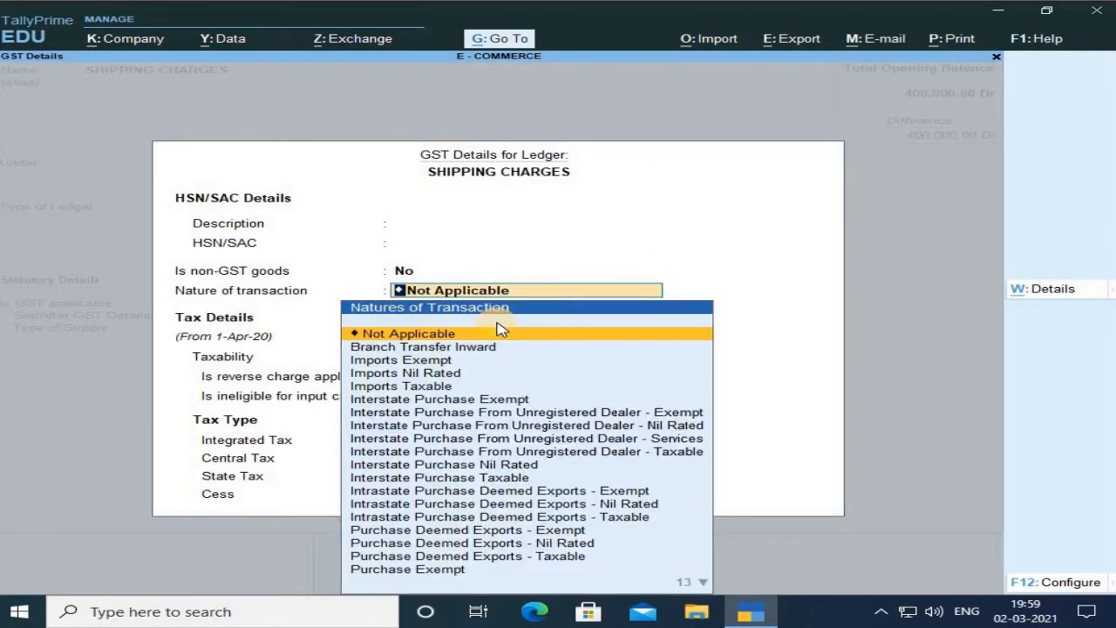
click(501, 329)
key(Return)
key(Return)
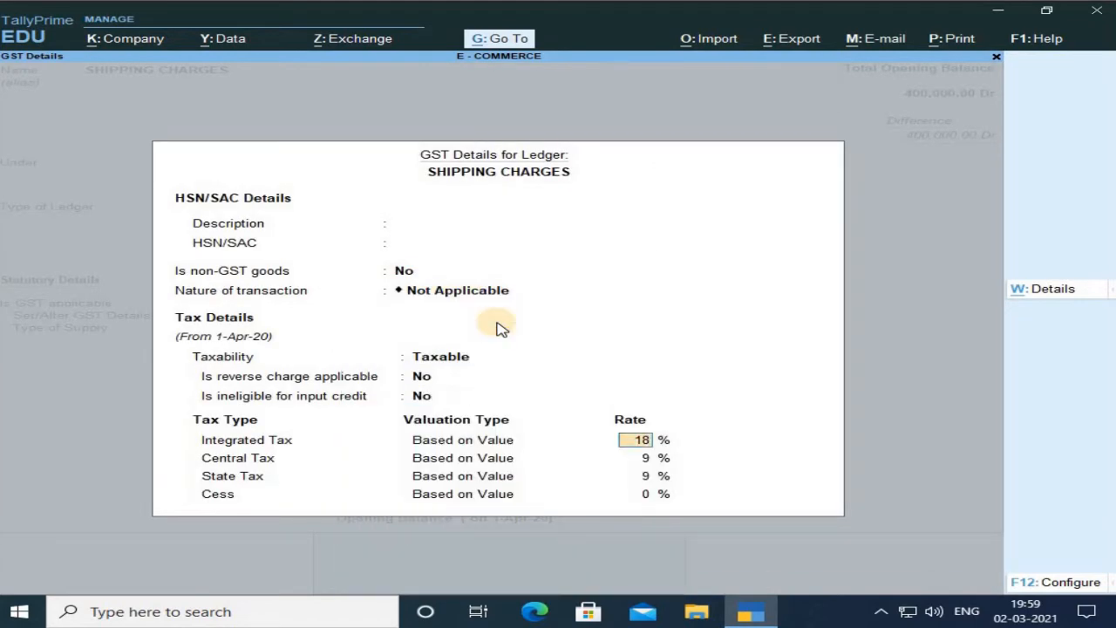
key(Return)
key(Return)
key(Return)
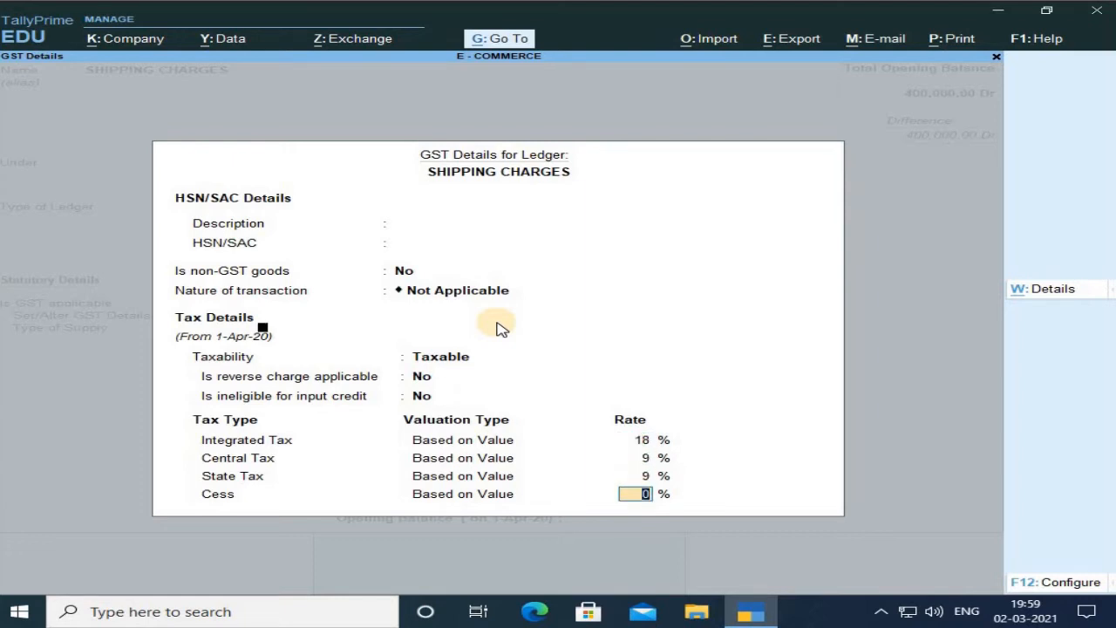
key(Return)
key(Return)
key(Return)
key(Return)
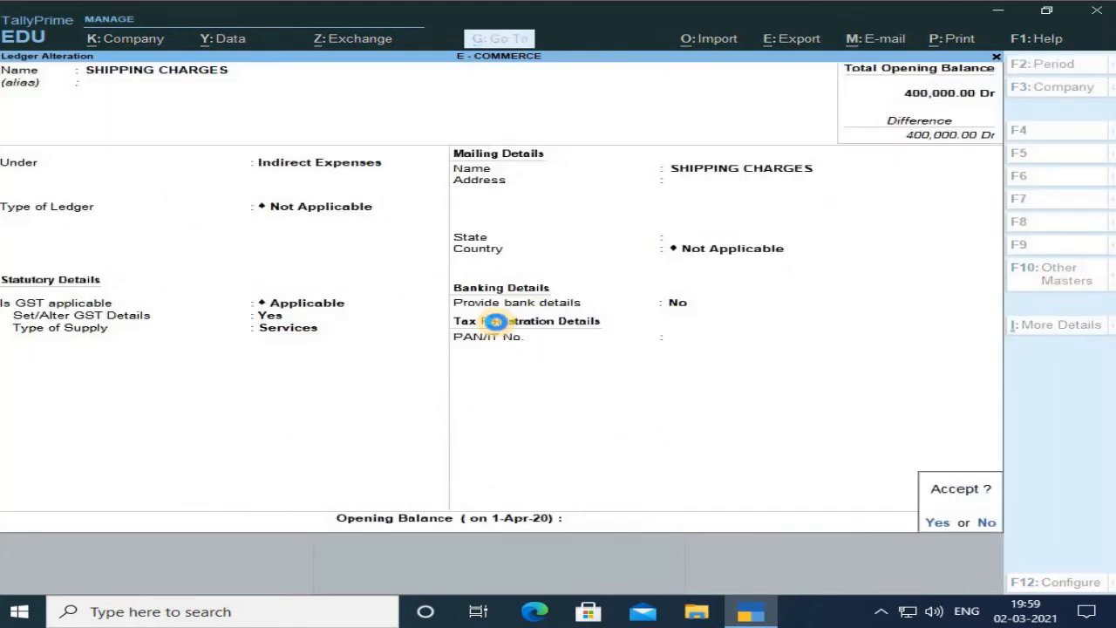
key(Return)
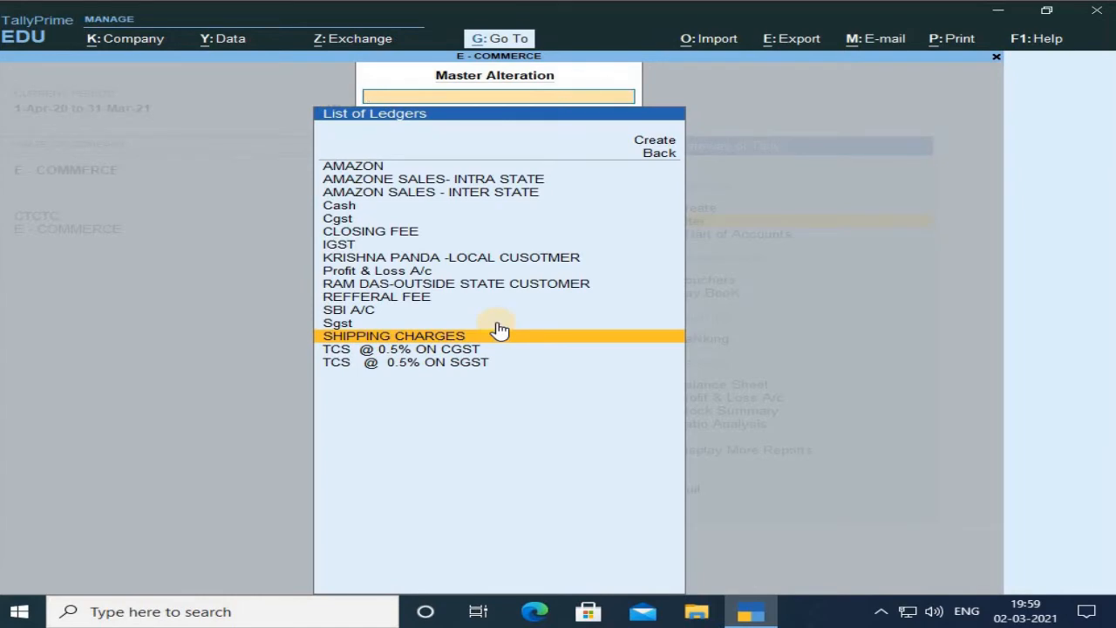
Open the SBI A/C ledger and step through its bank account details, leaving Bank name as Not Applicable.
key(Up)
key(Up)
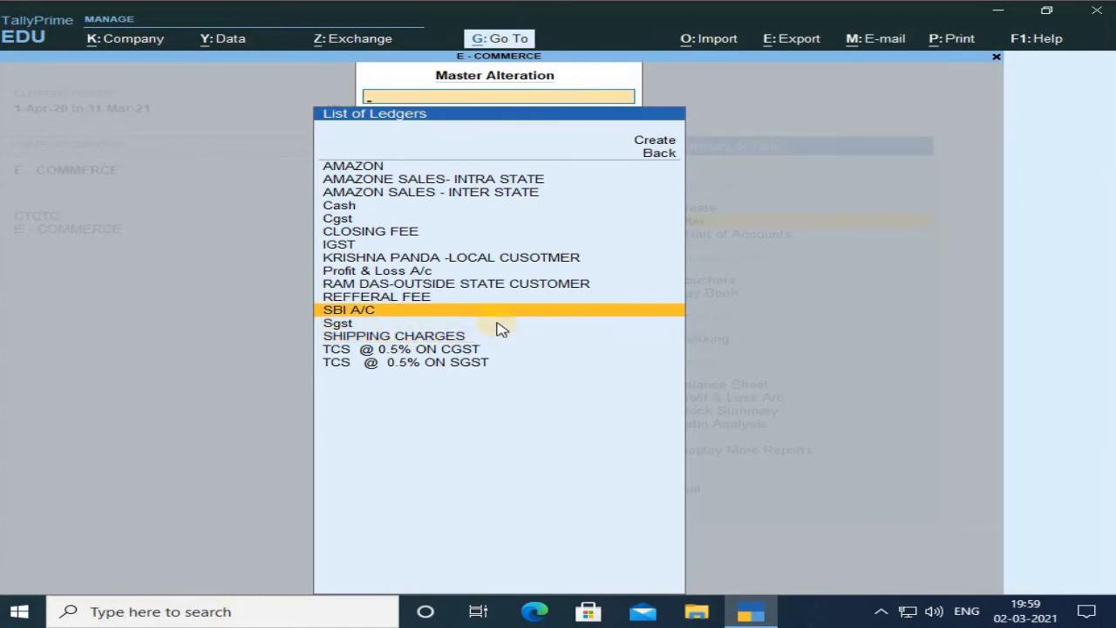
key(Return)
key(Return)
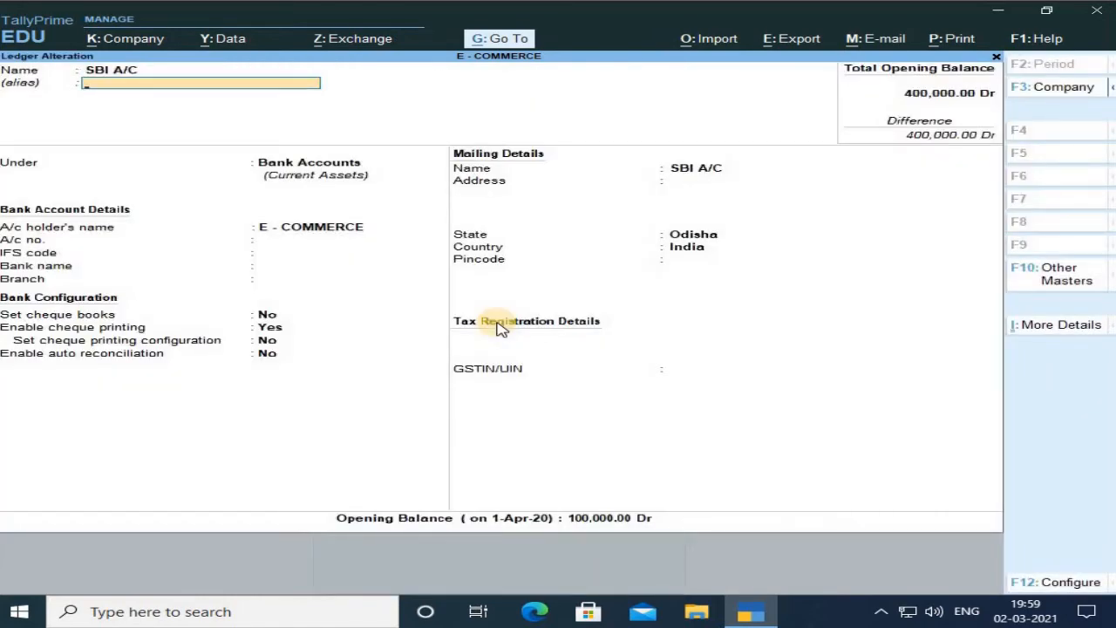
key(Return)
key(Return)
key(Return)
key(Return)
key(Return)
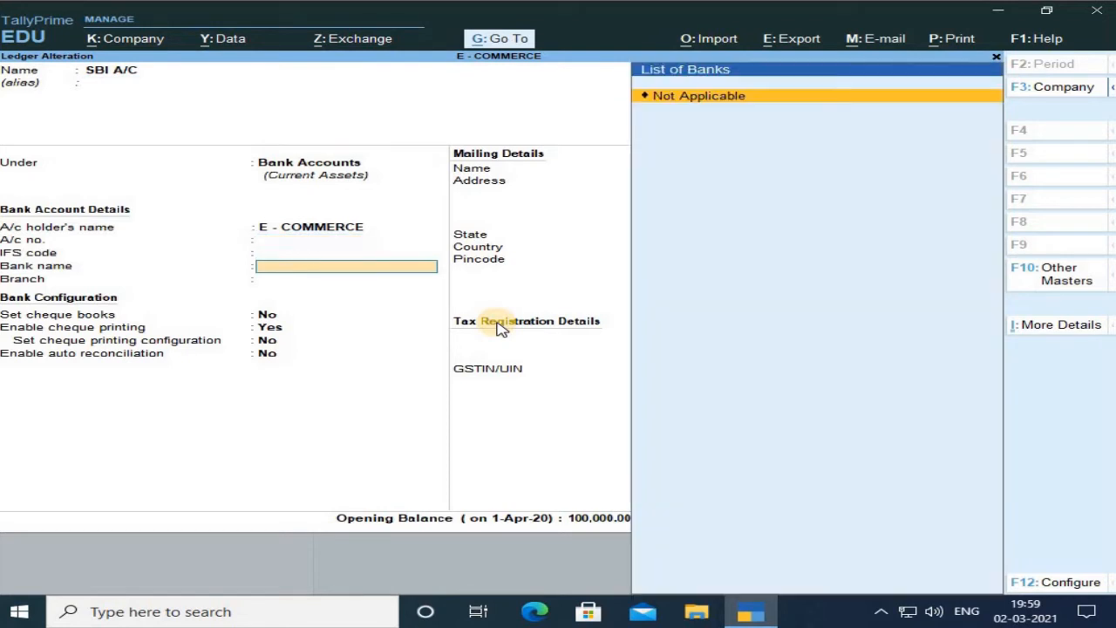
key(Return)
key(Return)
Step through the remaining SBI A/C fields without changes and accept the ledger.
key(Return)
key(Return)
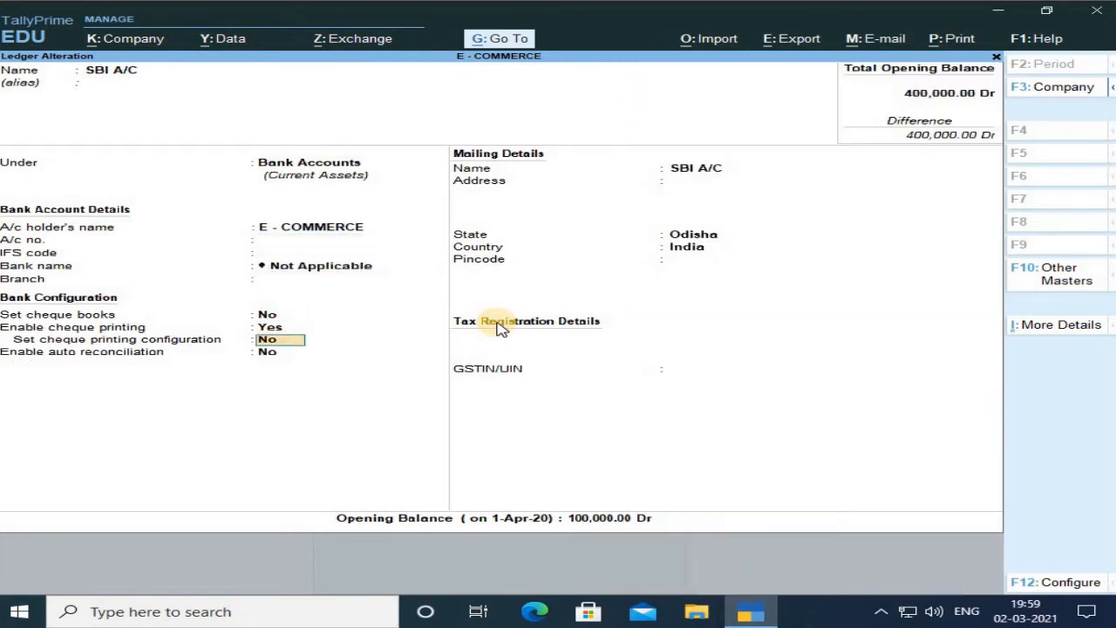
key(Return)
key(Return)
key(Return)
key(Return)
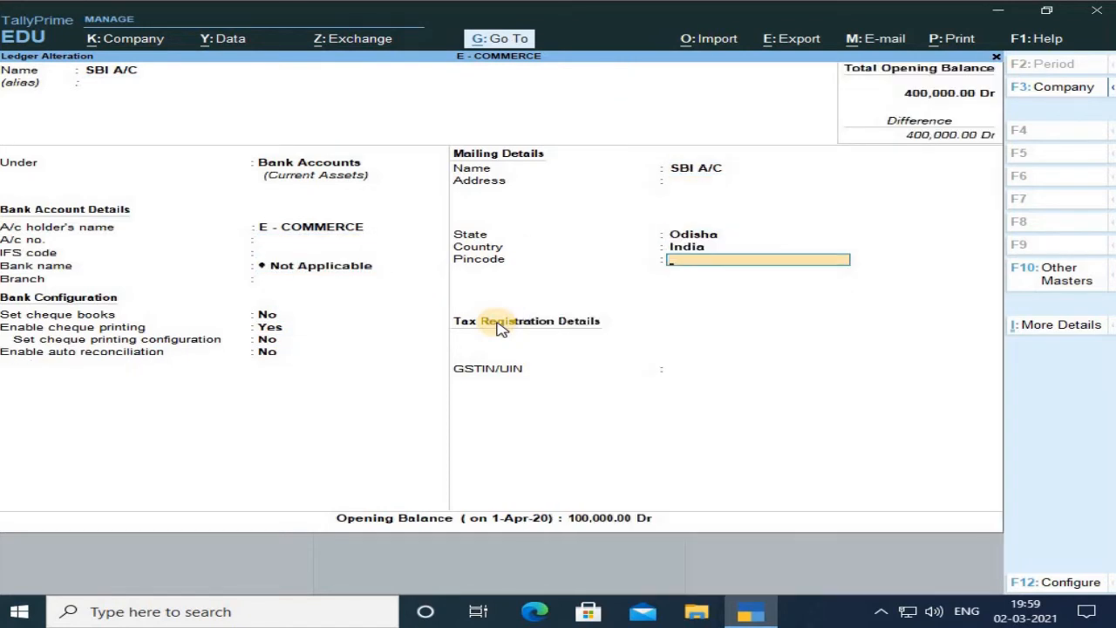
key(Return)
key(Return)
key(Return)
key(Return)
key(Return)
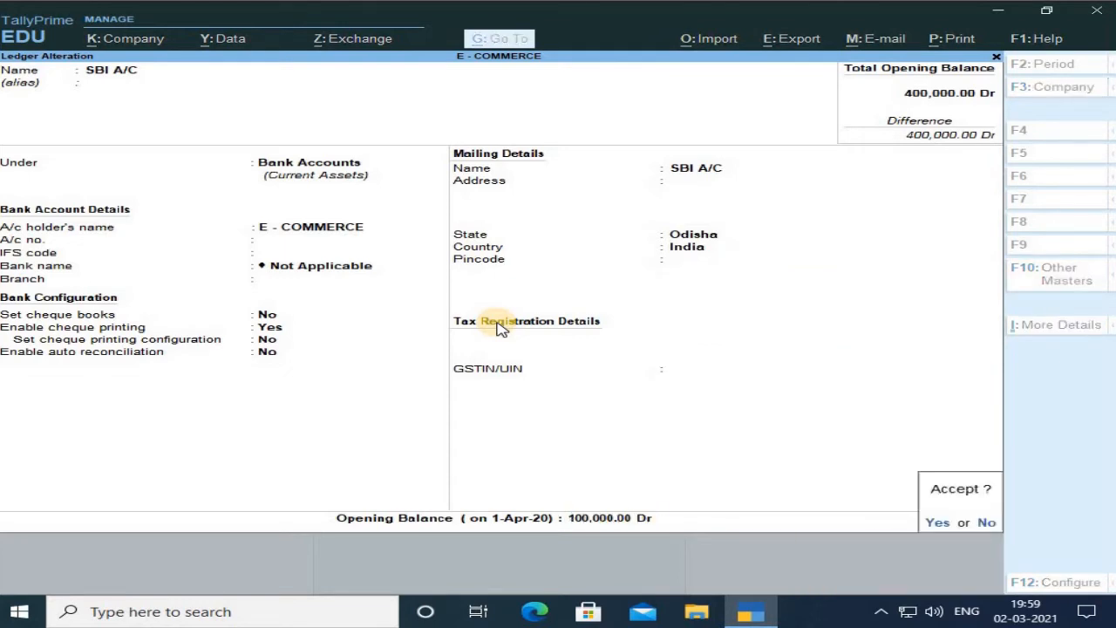
key(Return)
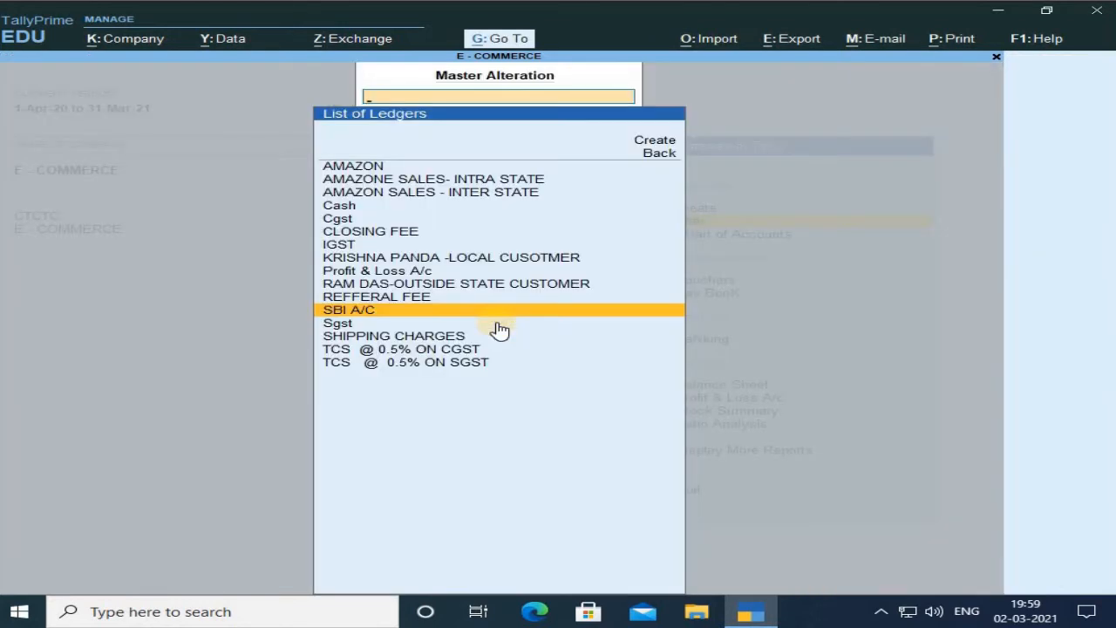
Open the TCS @ 0.5% ON CGST ledger and keep its type of duty/tax as GST.
key(Down)
key(Down)
key(Down)
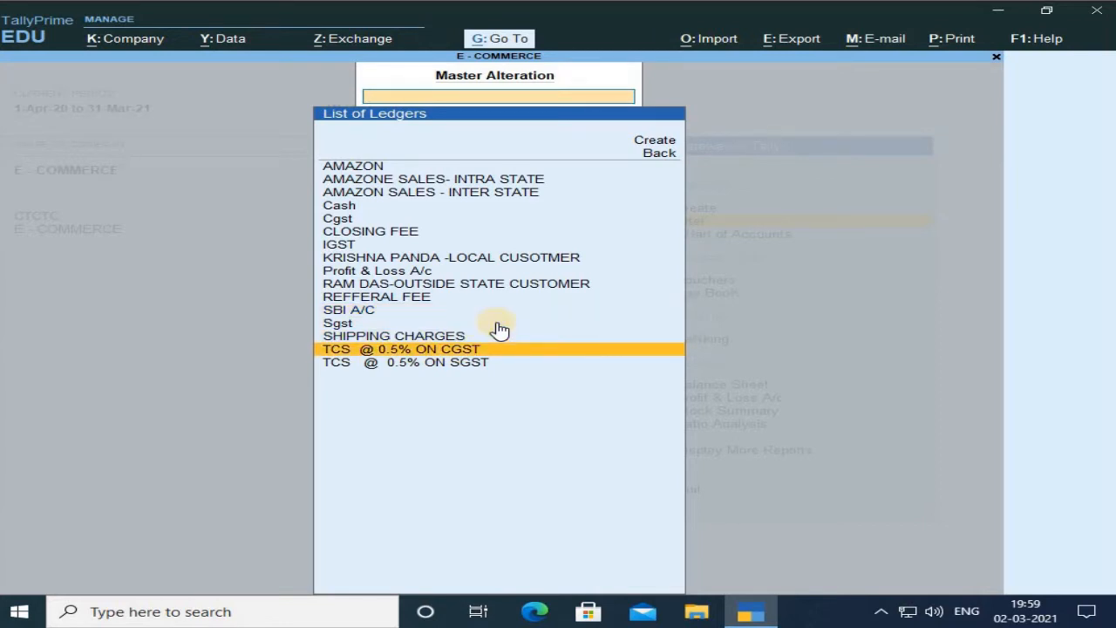
key(Return)
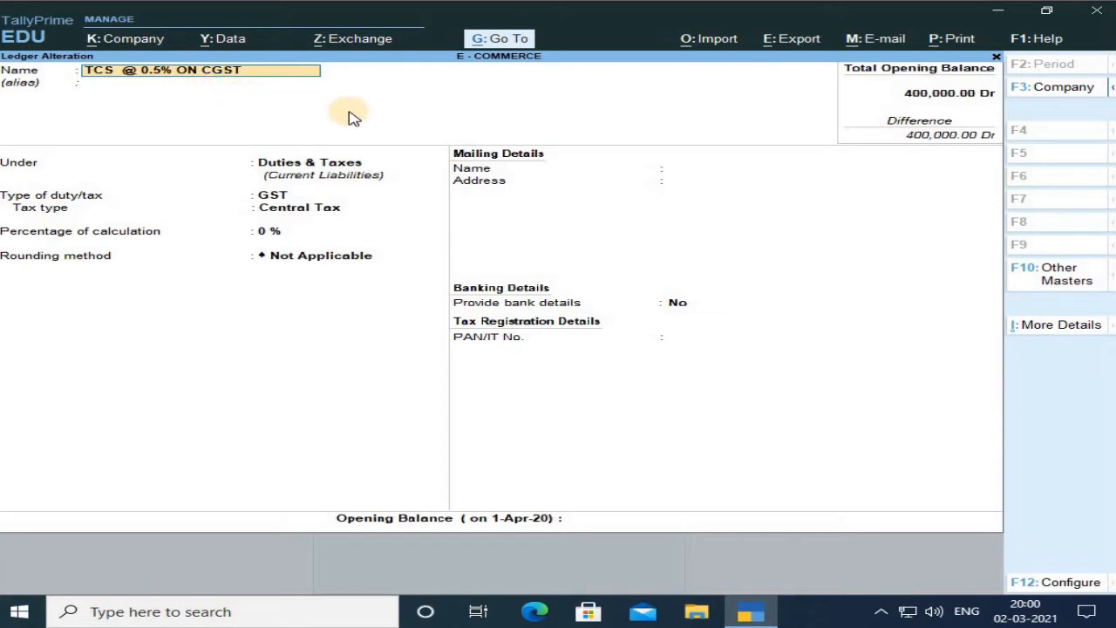
key(Return)
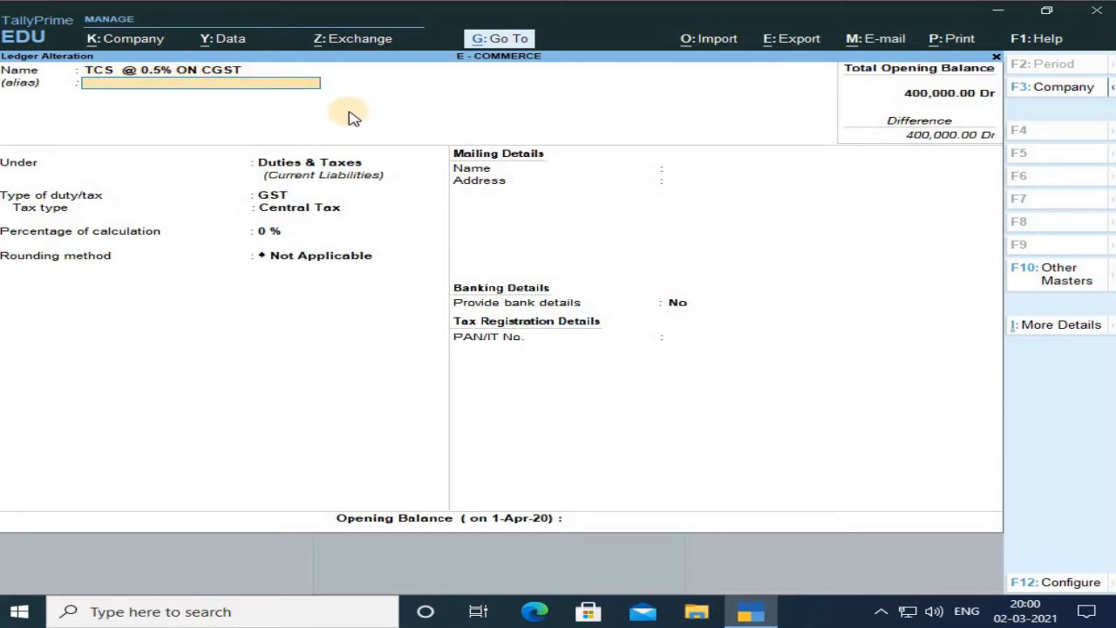
key(Return)
key(Return)
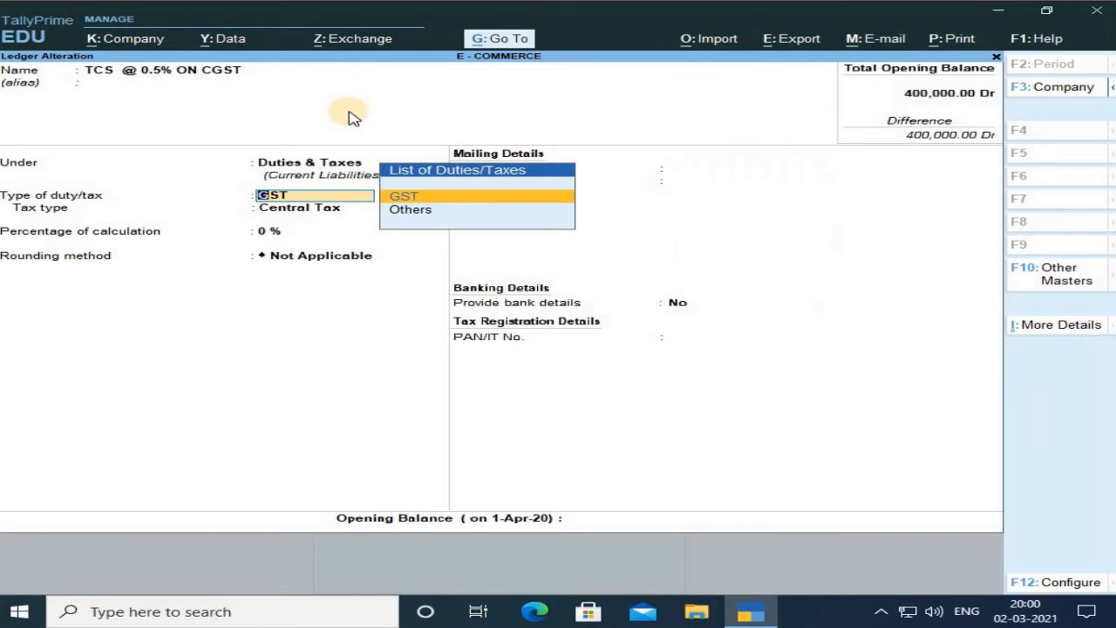
key(Return)
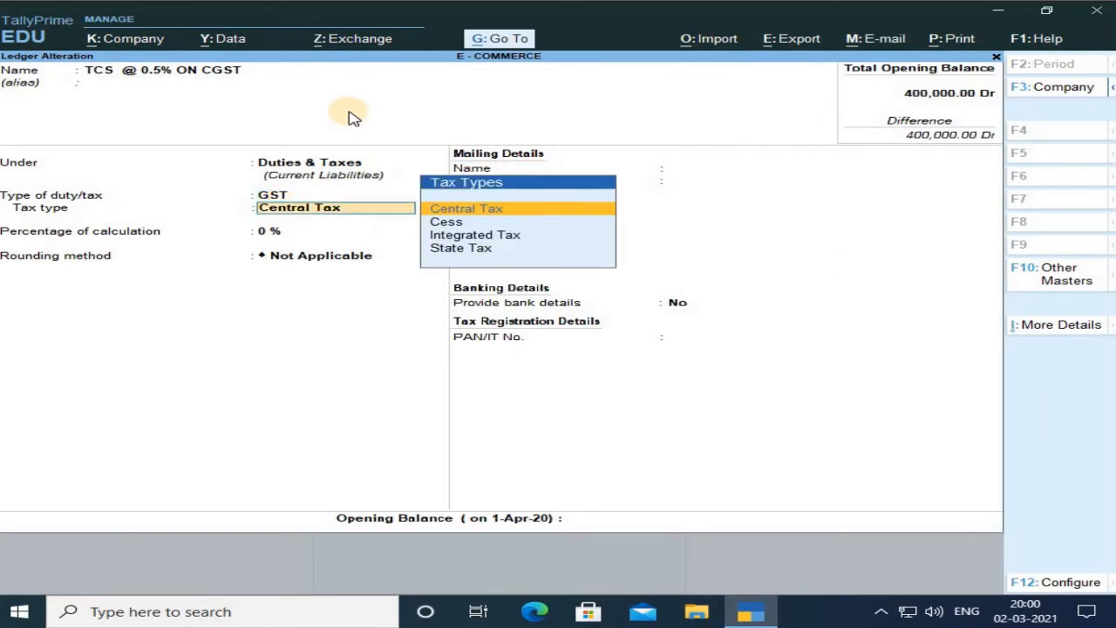
Keep Central Tax and 0 % calculation for TCS @ 0.5% ON CGST and accept the ledger.
click(445, 209)
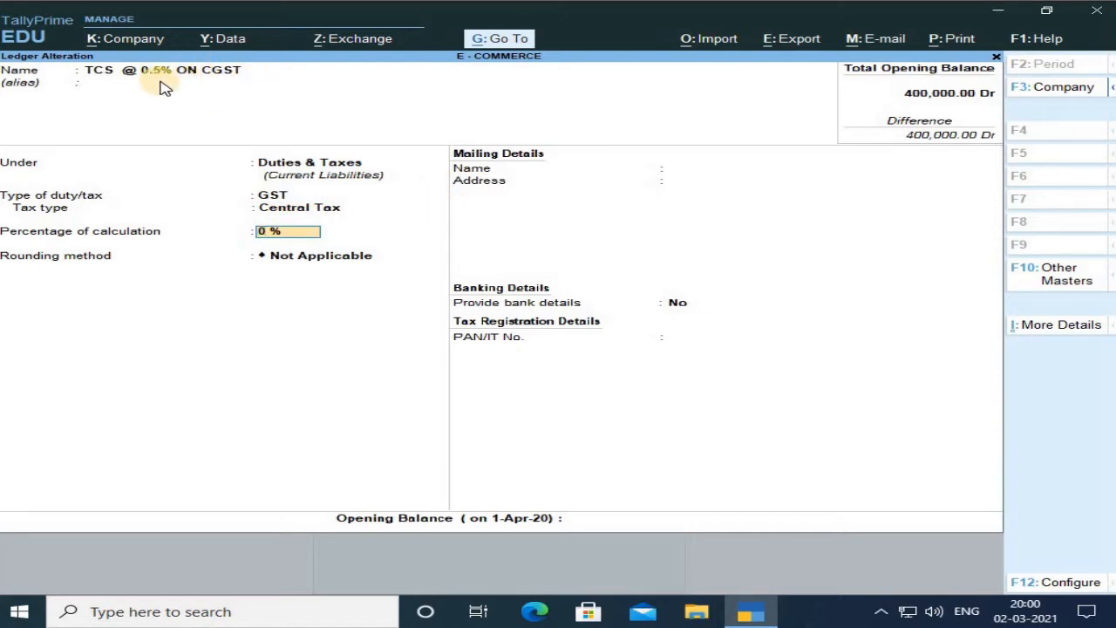
key(Return)
key(Return)
key(Return)
key(Return)
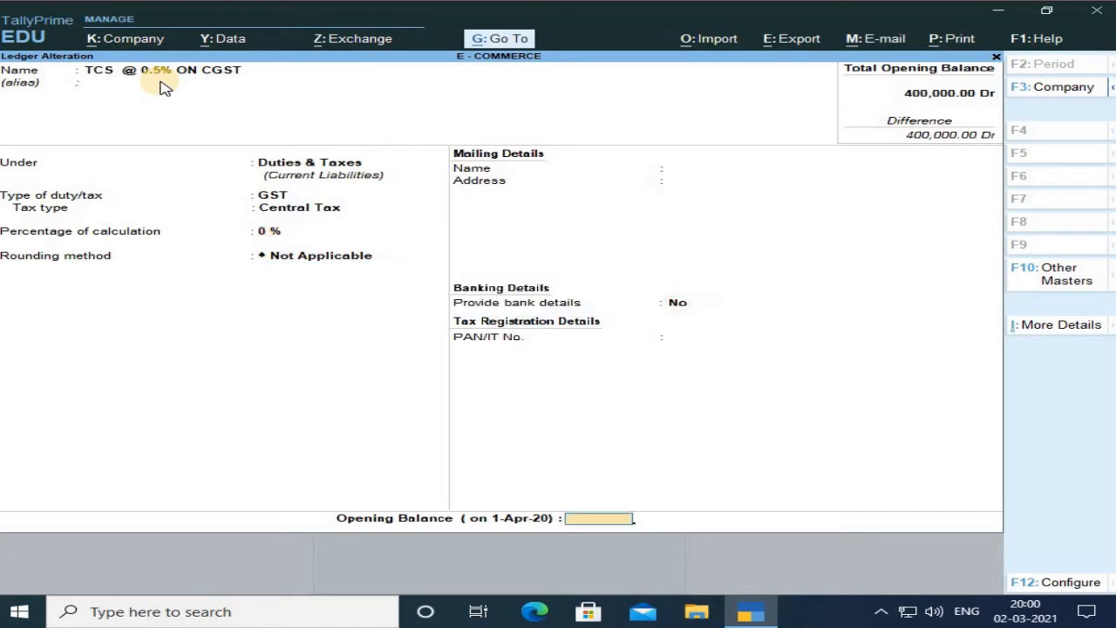
key(Return)
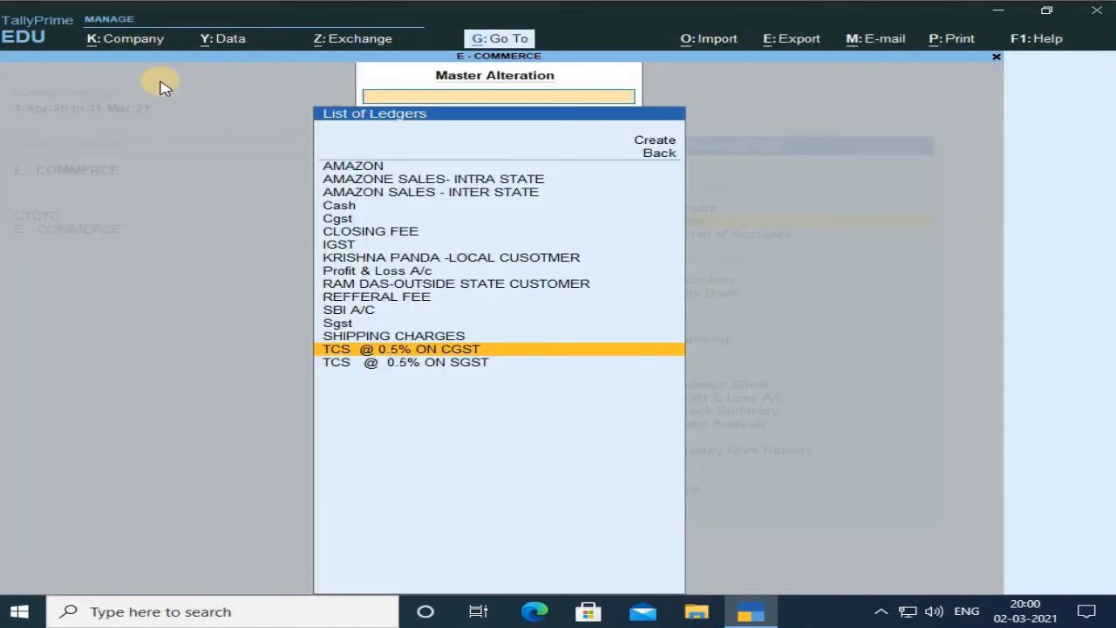
Open the TCS @ 0.5% ON SGST ledger and keep its type of duty/tax as GST.
key(Down)
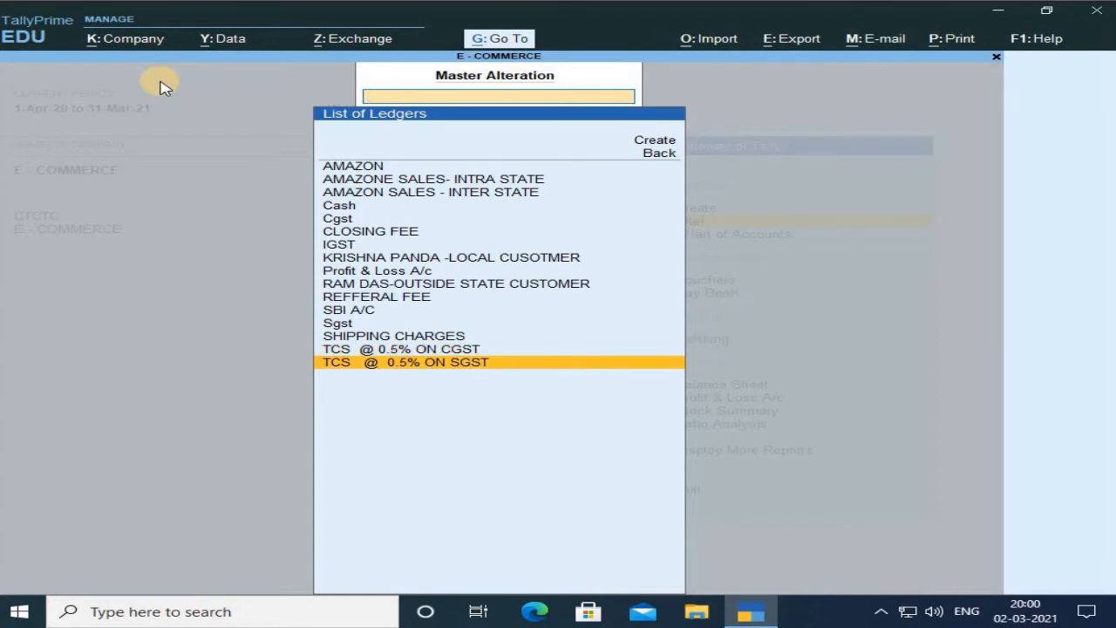
key(Return)
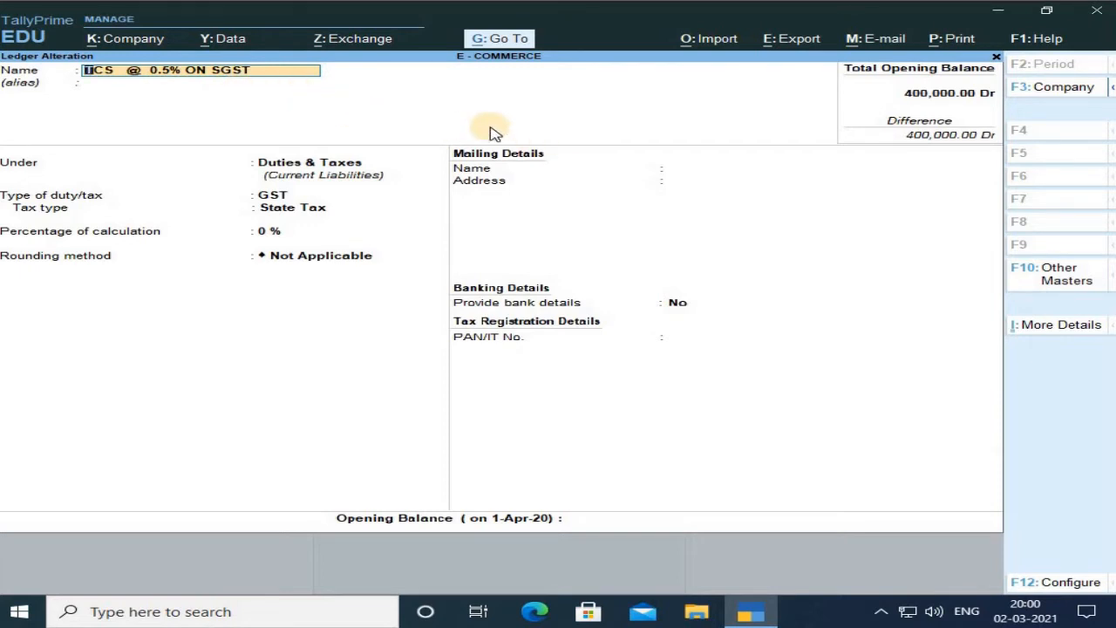
key(Return)
key(Return)
key(Return)
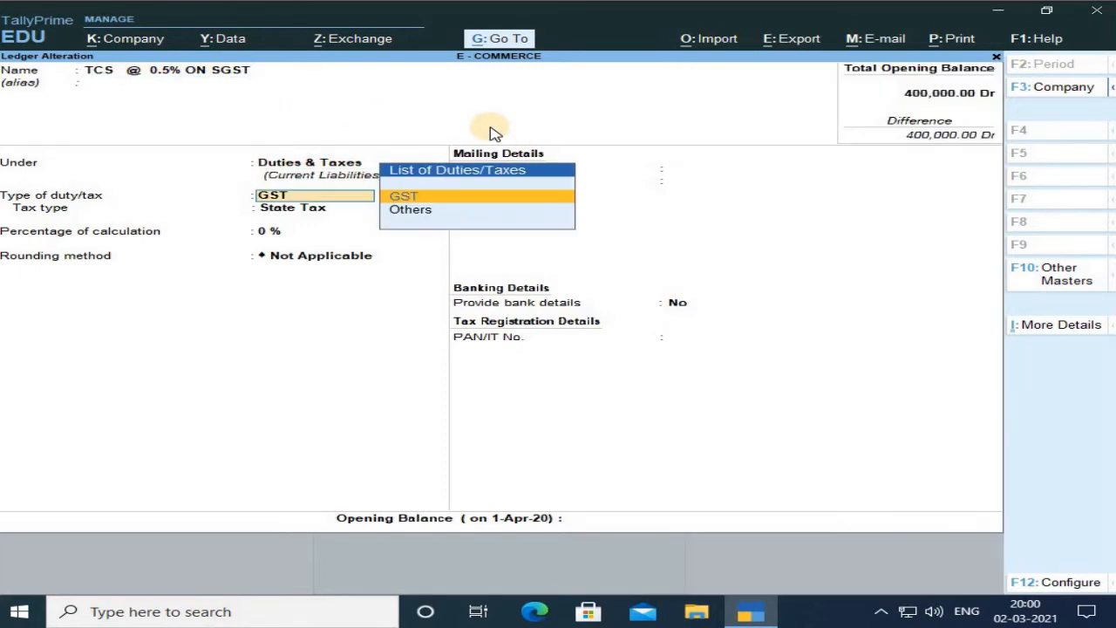
key(Return)
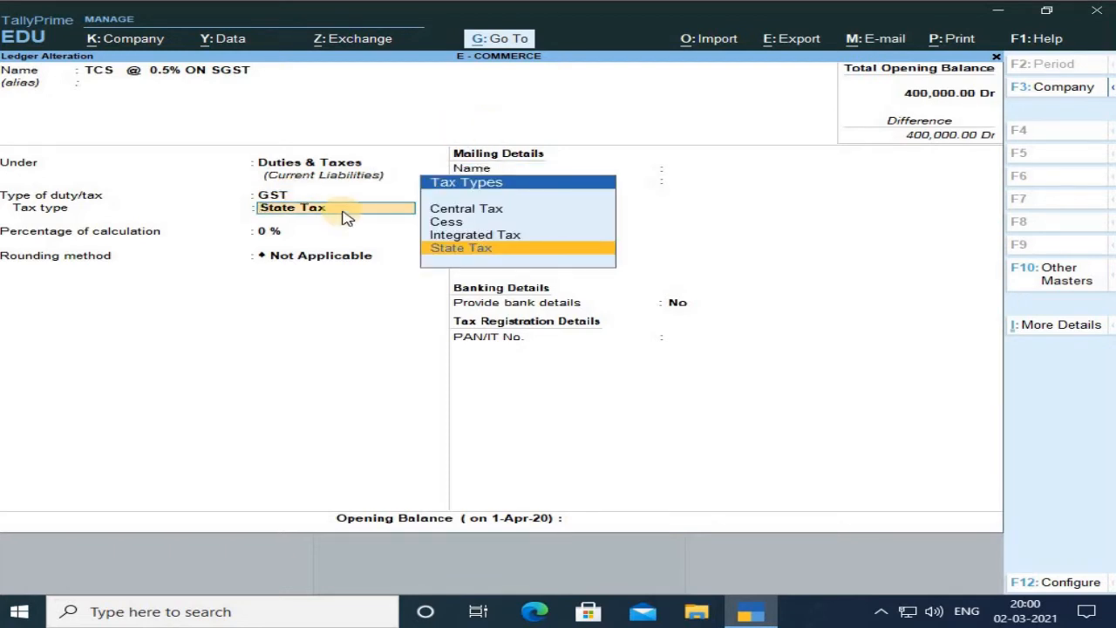
Keep State Tax and 0 % calculation for TCS @ 0.5% ON SGST, accept the ledger and leave ledger alteration.
key(Return)
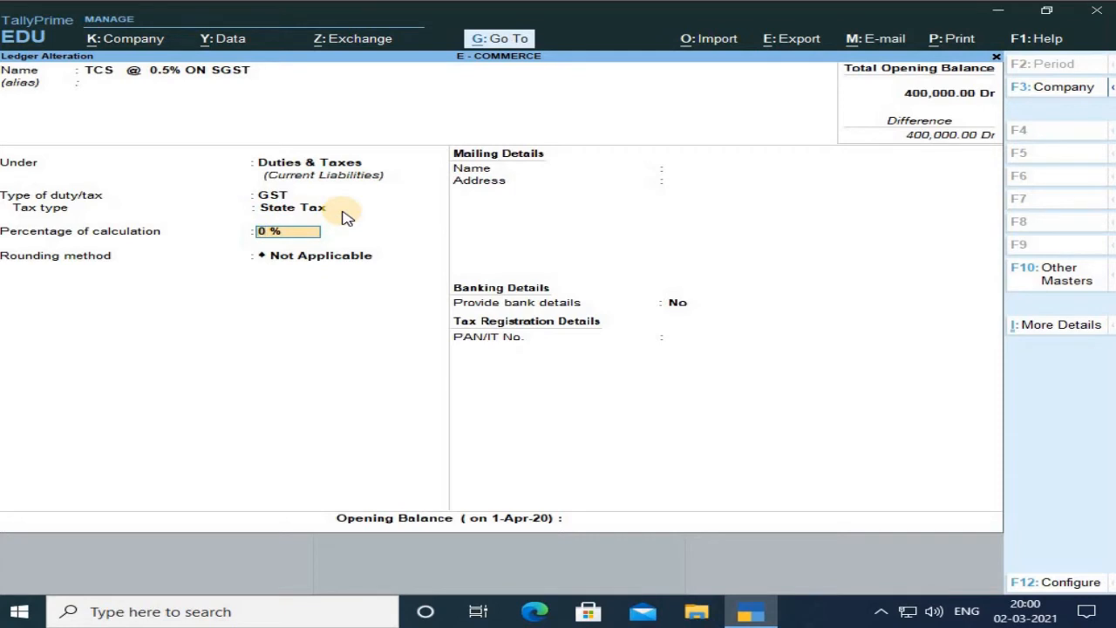
key(Return)
key(Return)
key(Return)
click(341, 210)
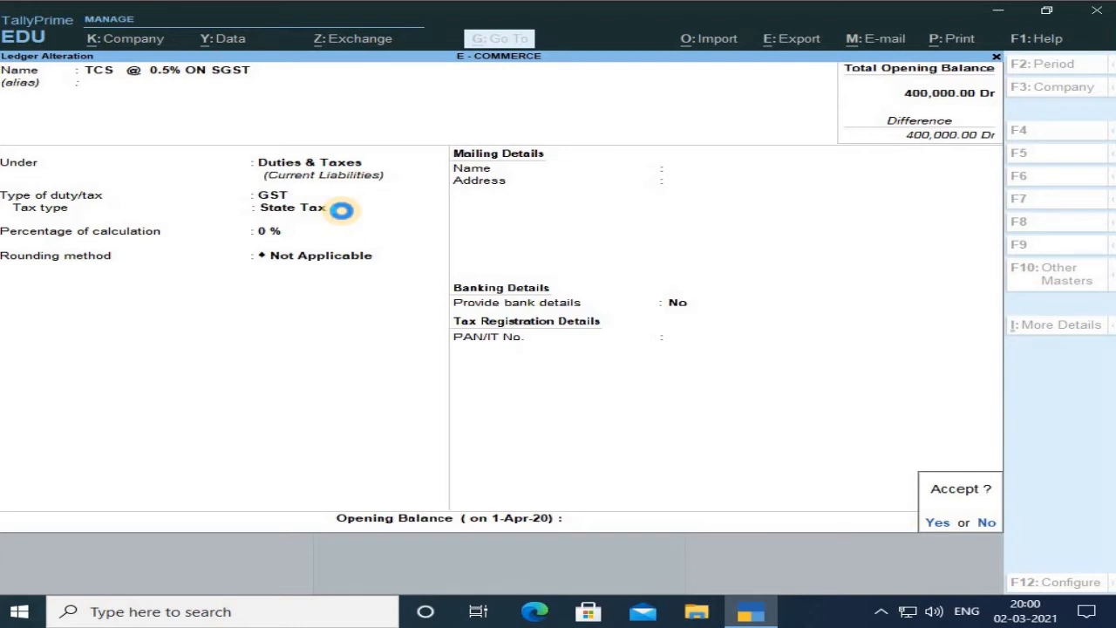
key(Return)
key(Return)
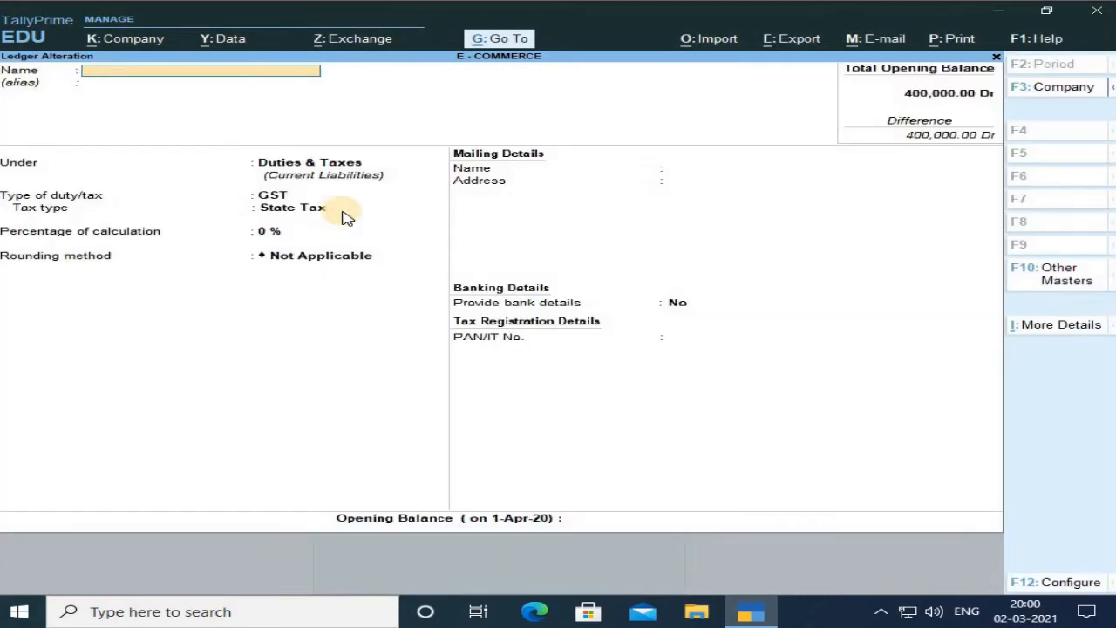
key(Escape)
key(Return)
key(Escape)
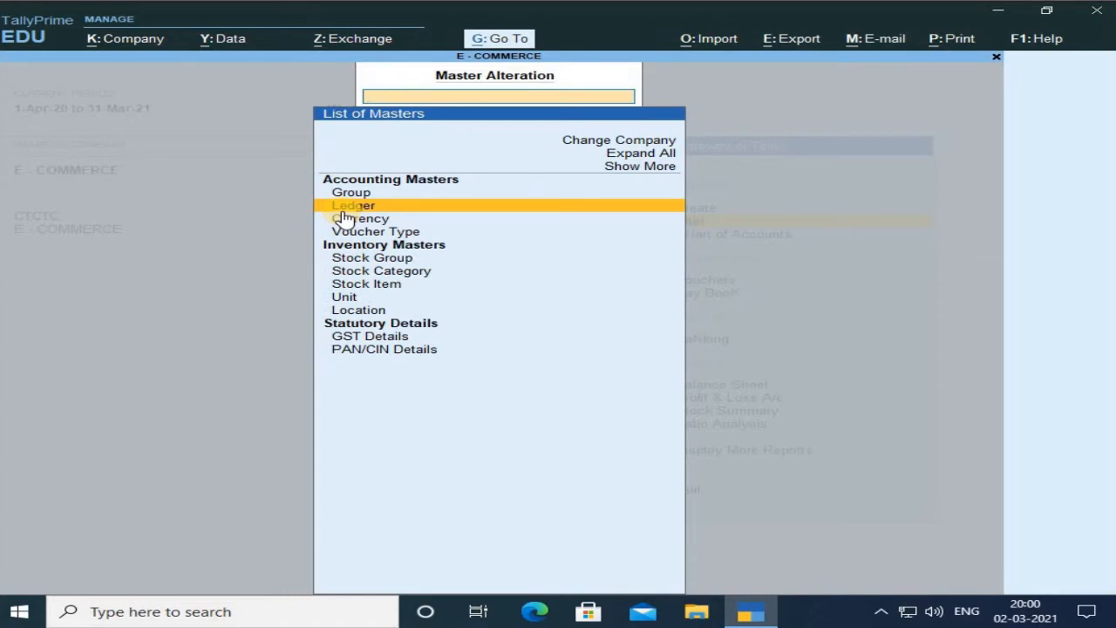
Open the TOYS stock group for review and close it again.
key(Down)
key(Down)
key(Down)
key(Down)
key(Down)
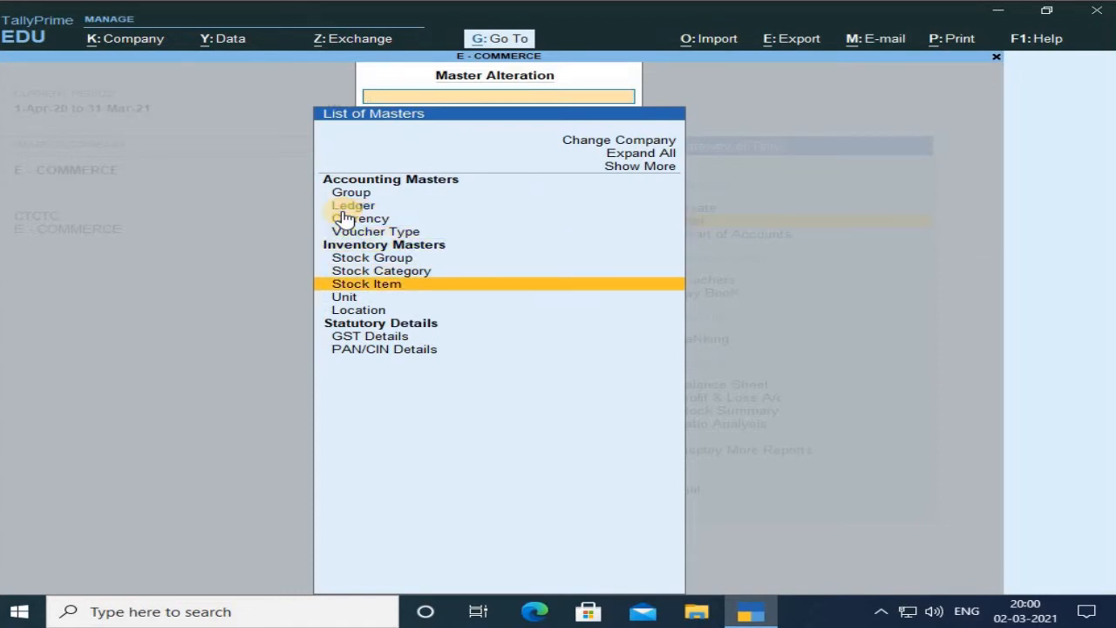
key(Down)
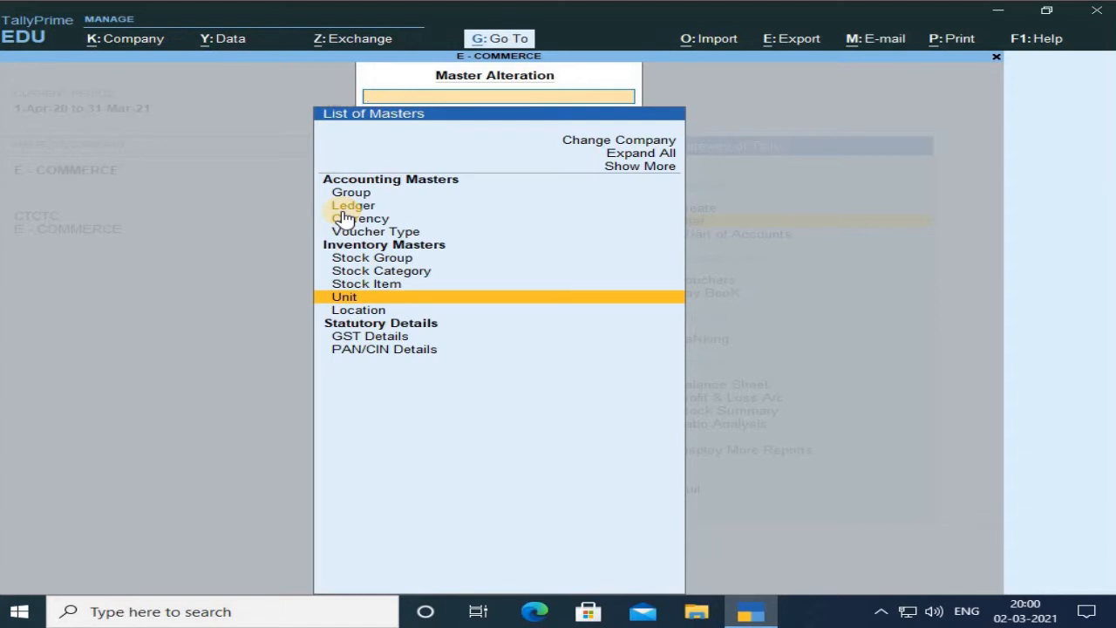
key(Up)
key(Up)
key(Up)
key(Return)
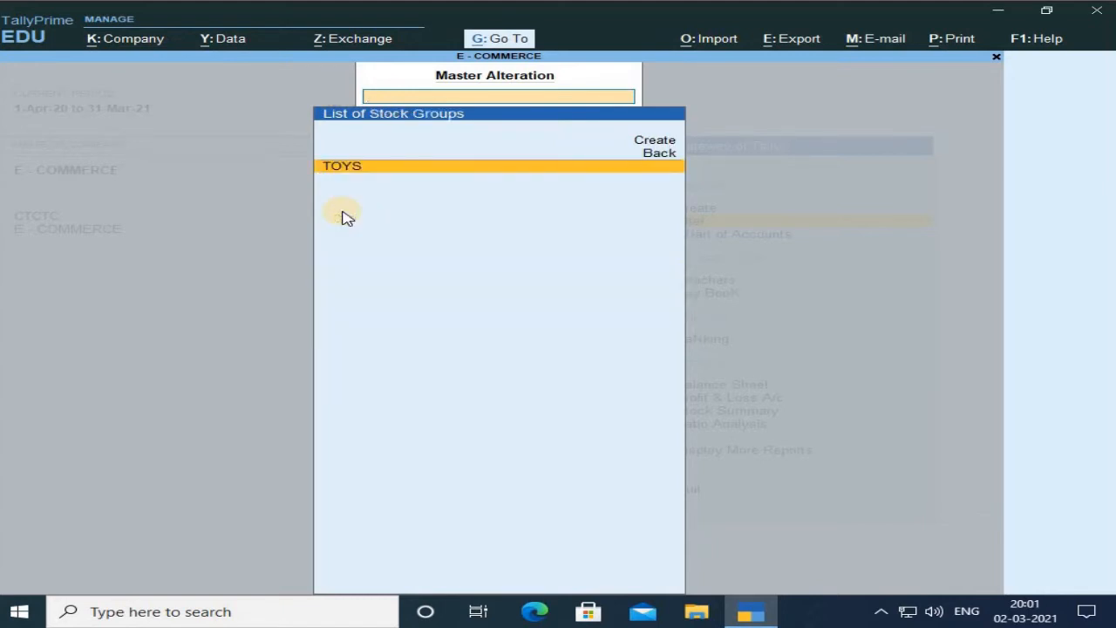
key(Return)
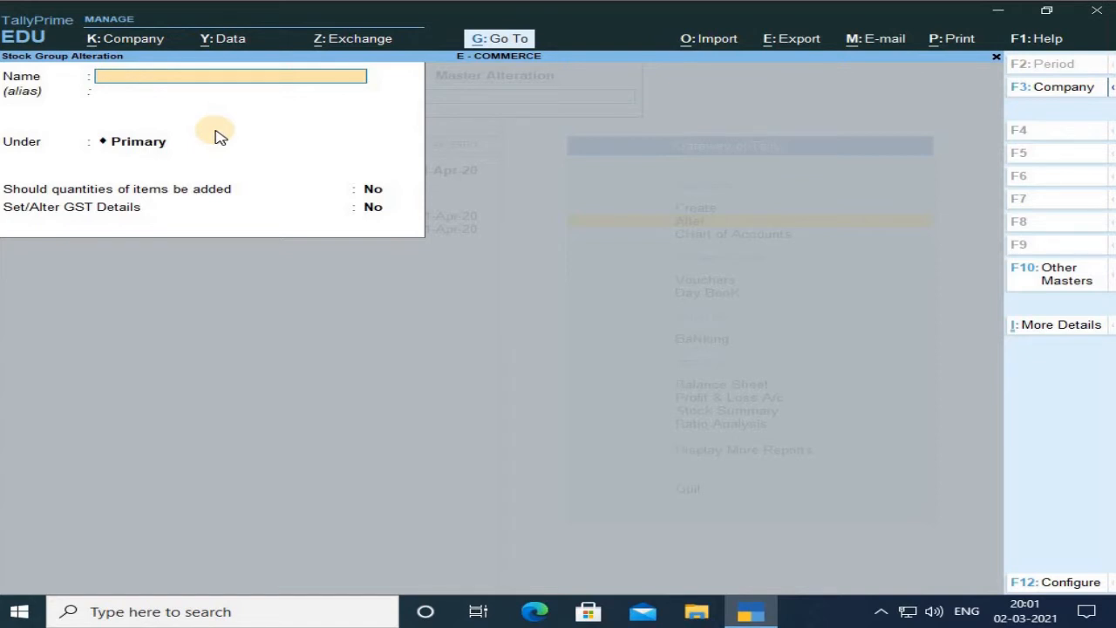
key(Escape)
key(Escape)
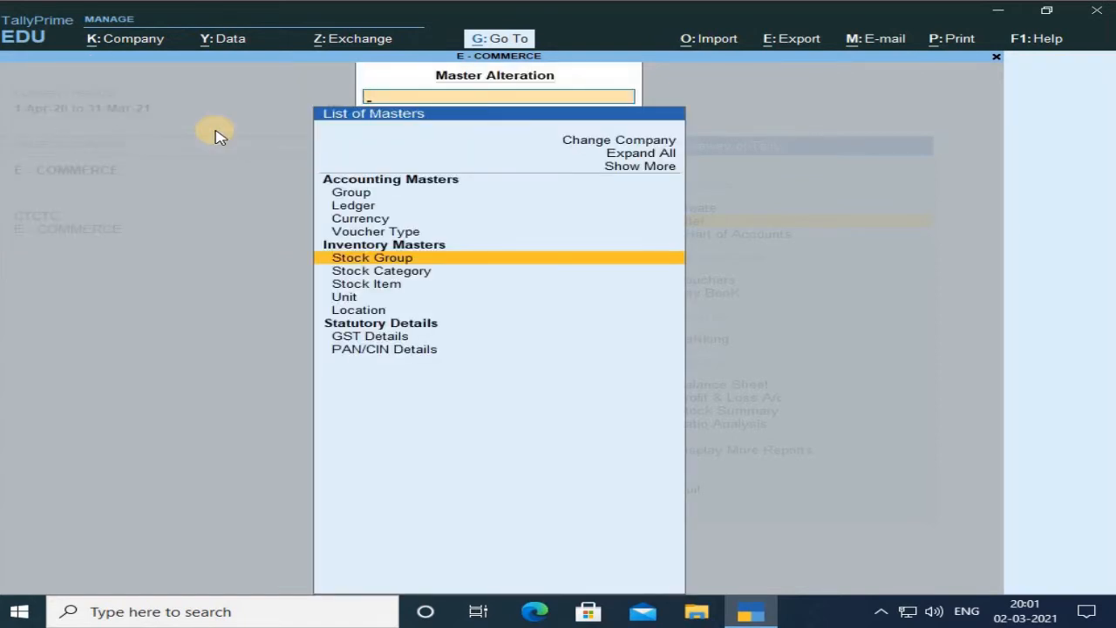
Open the ZNEX stock category for review and close it again.
key(Down)
key(Return)
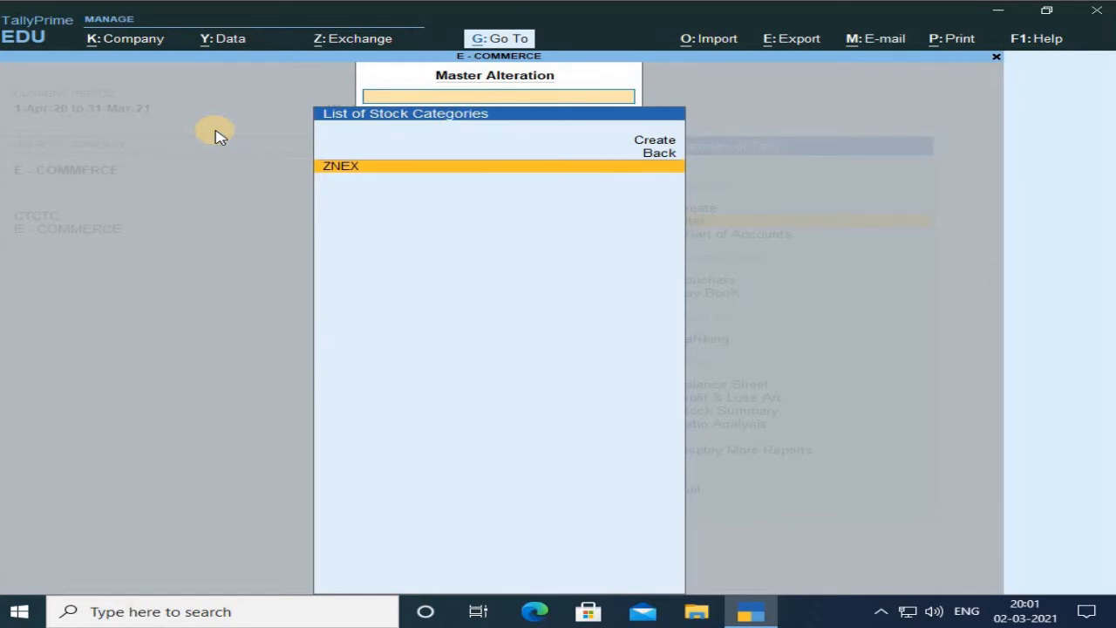
key(Return)
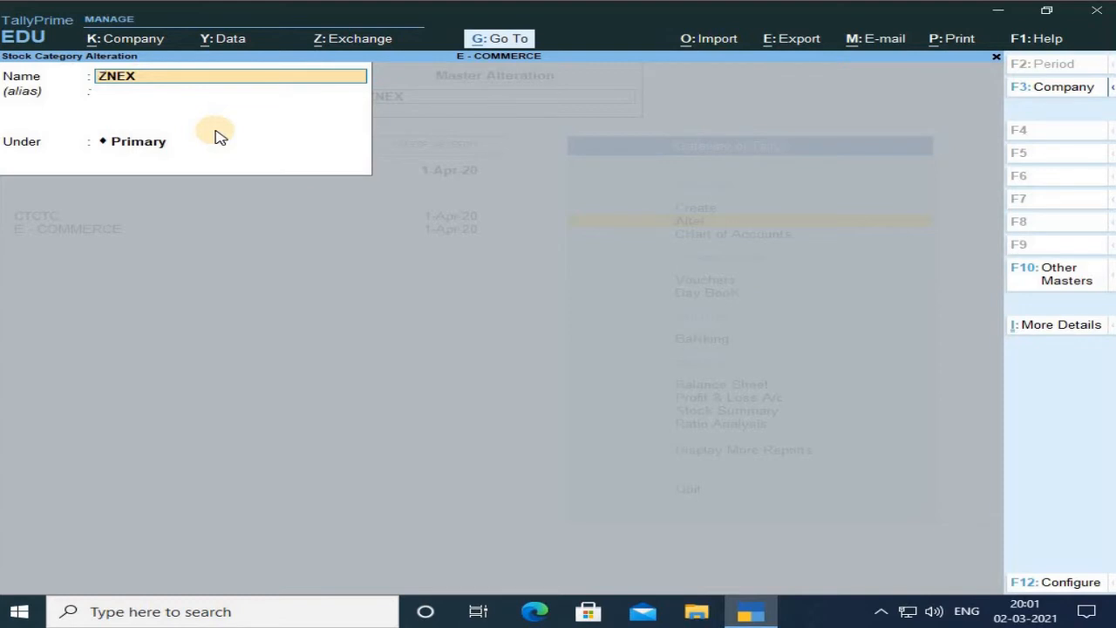
key(Escape)
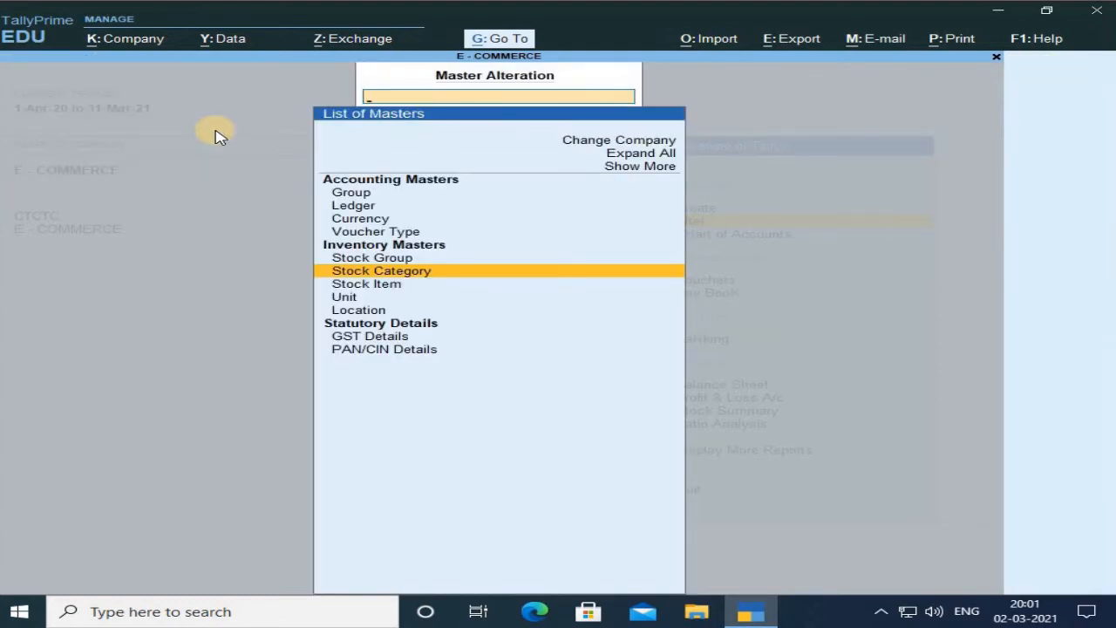
Open the no unit of measure for review and close it again.
key(Down)
key(Down)
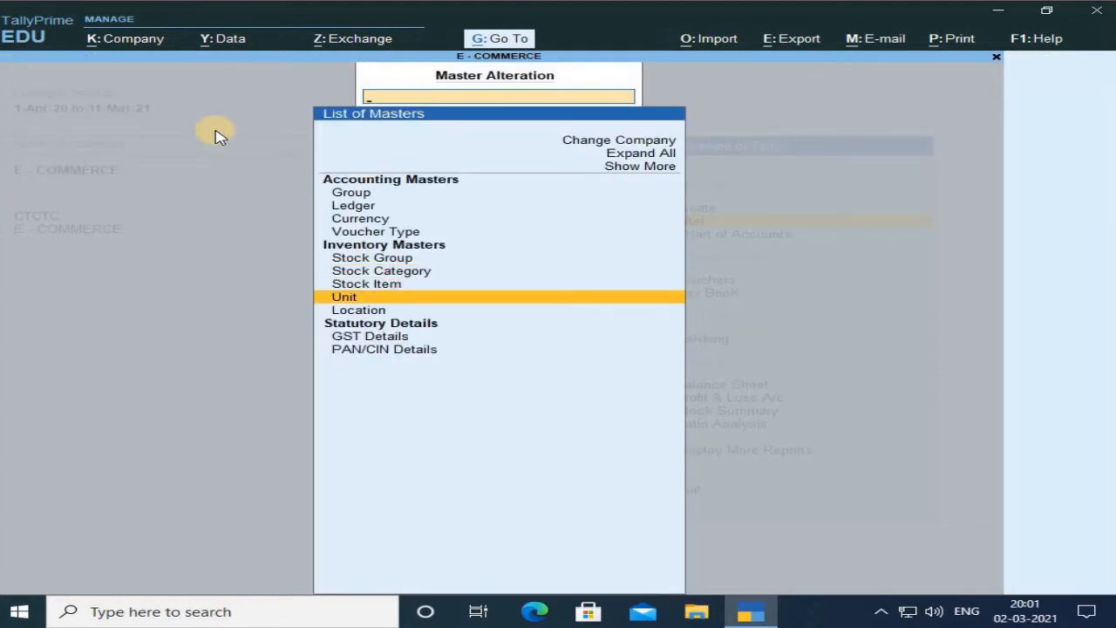
key(Return)
key(Return)
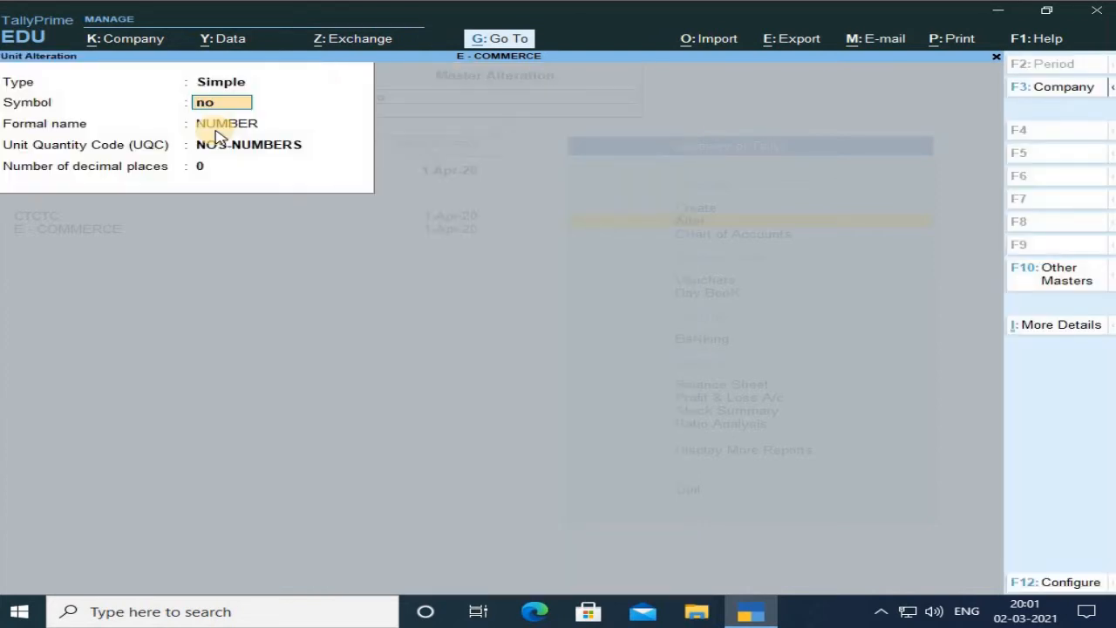
key(Escape)
key(Escape)
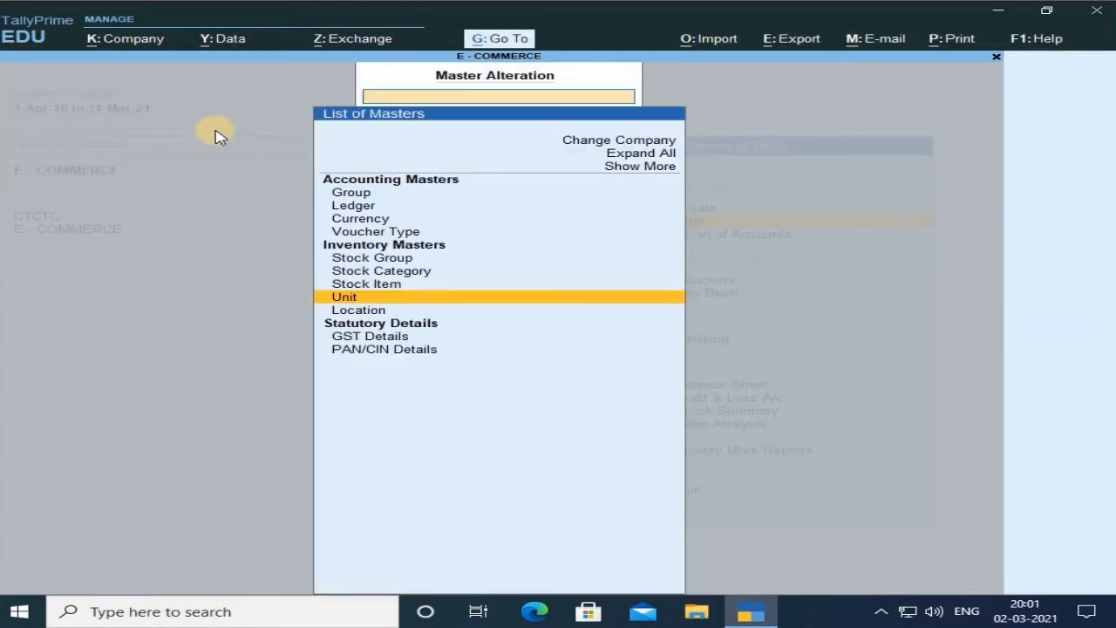
Open the TEDDY stock item for alteration and switch Set/Alter GST Details to Yes.
key(Up)
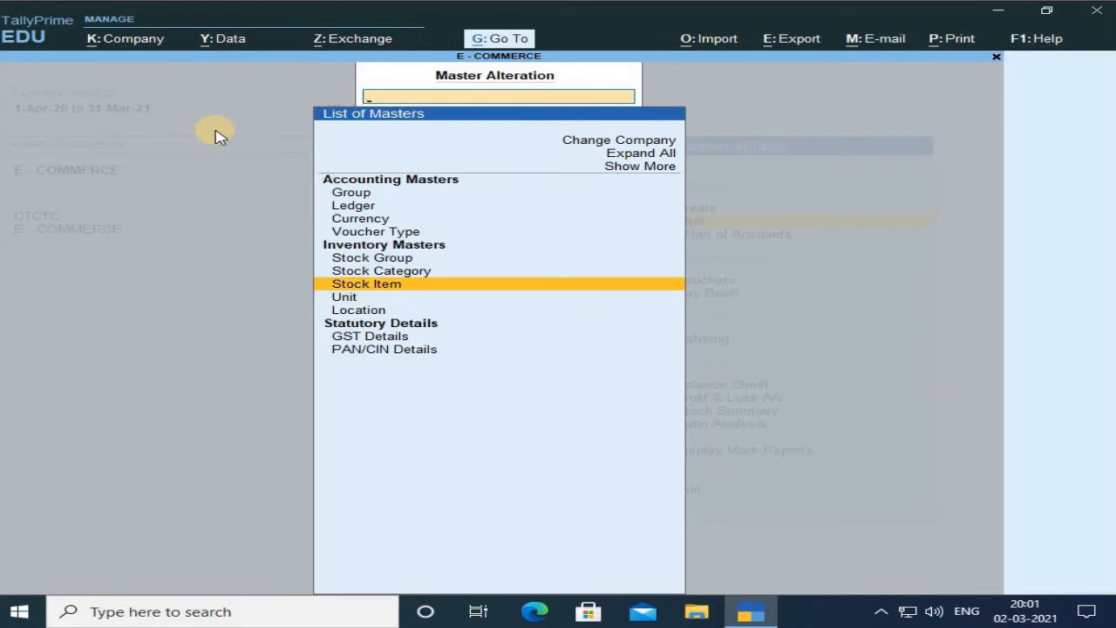
key(Return)
key(Return)
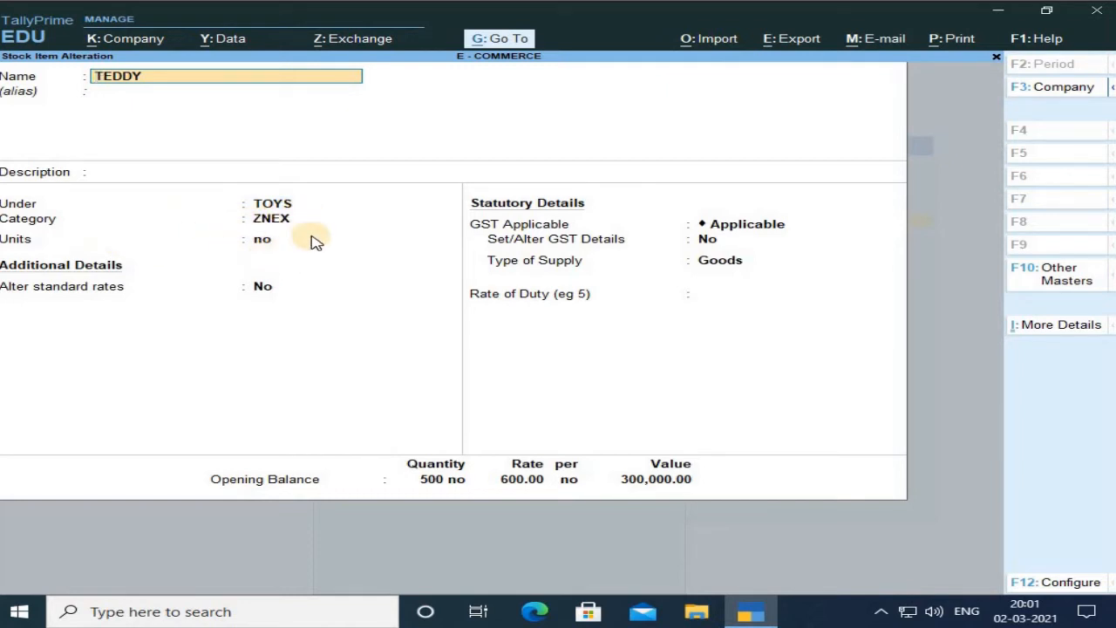
key(Return)
key(Return)
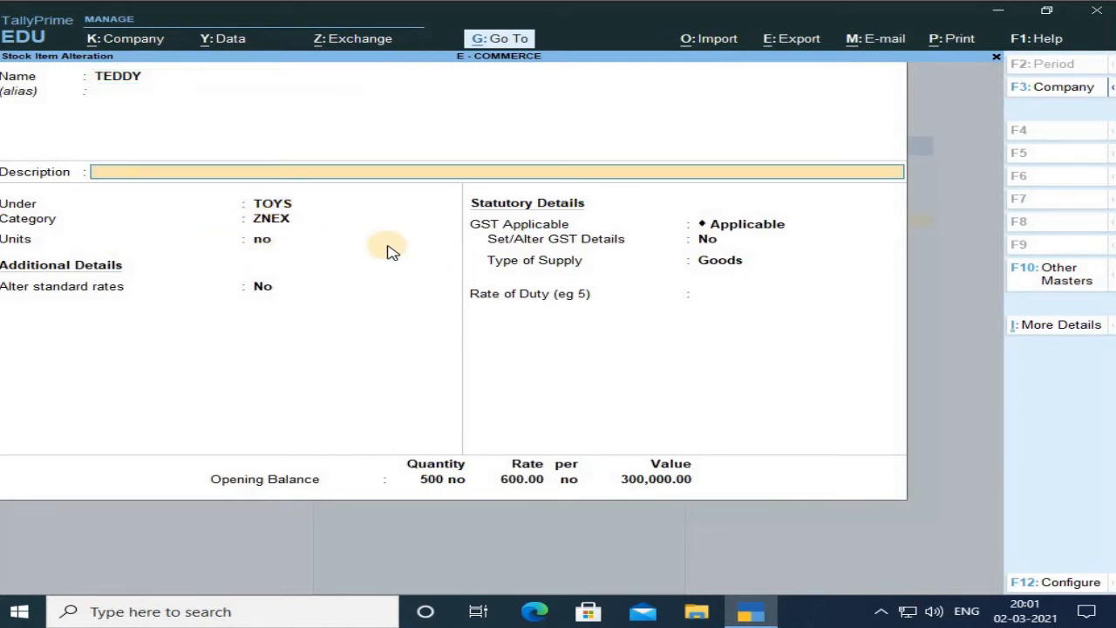
key(Return)
key(Return)
key(Return)
key(Return)
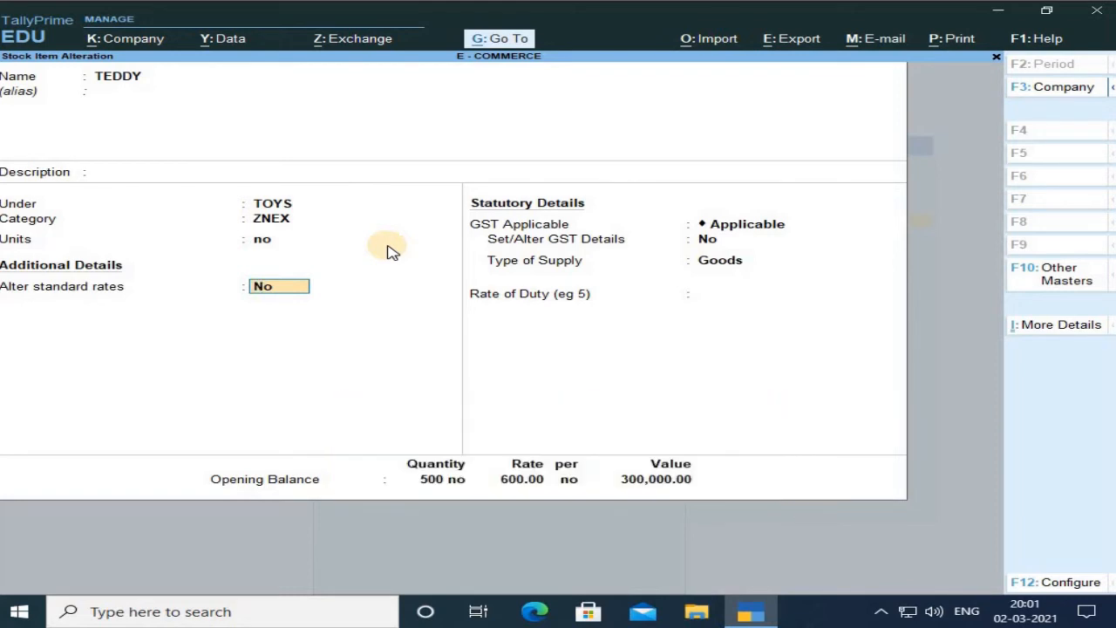
key(Return)
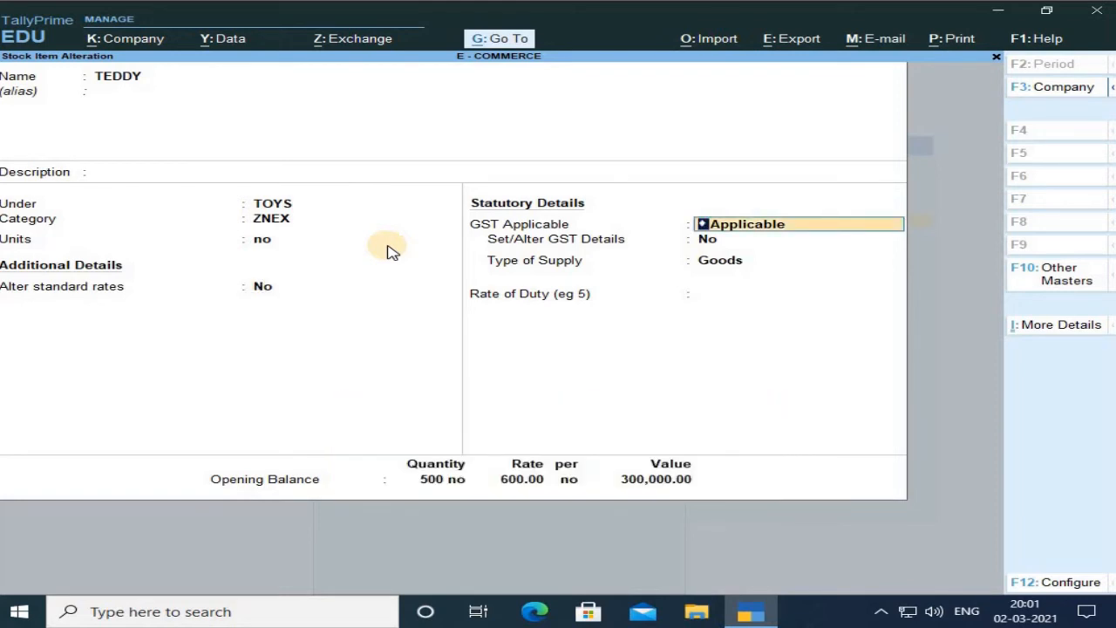
key(Return)
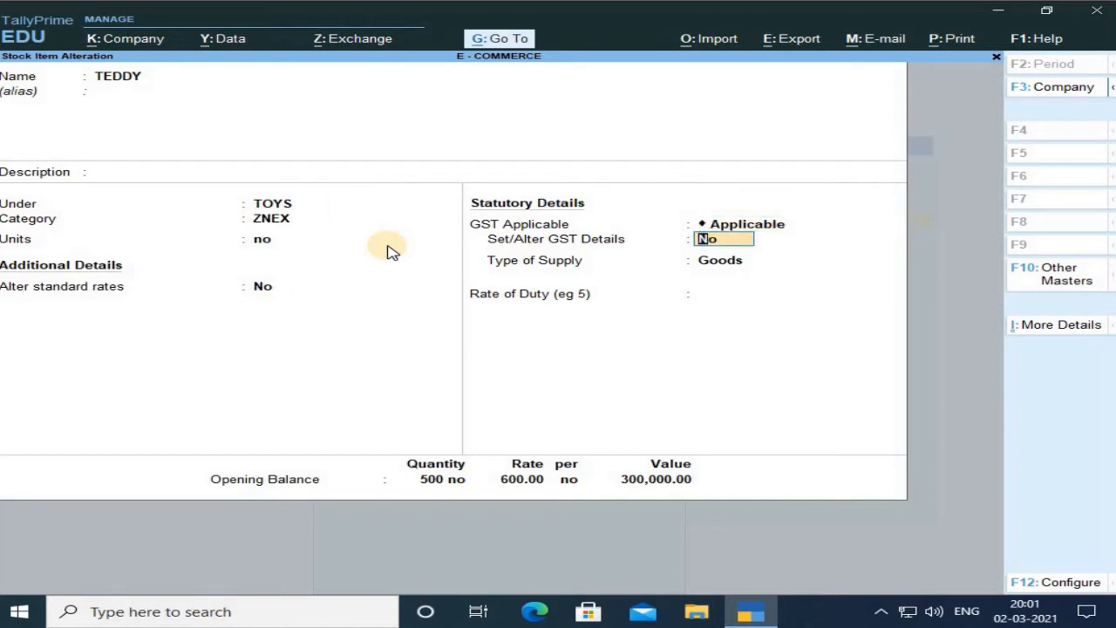
text(y)
Keep On Value calculation with 18% integrated, 9% central, 9% state and 0% cess in TEDDY's GST details.
key(Return)
key(Return)
key(Return)
key(Return)
key(Return)
key(Return)
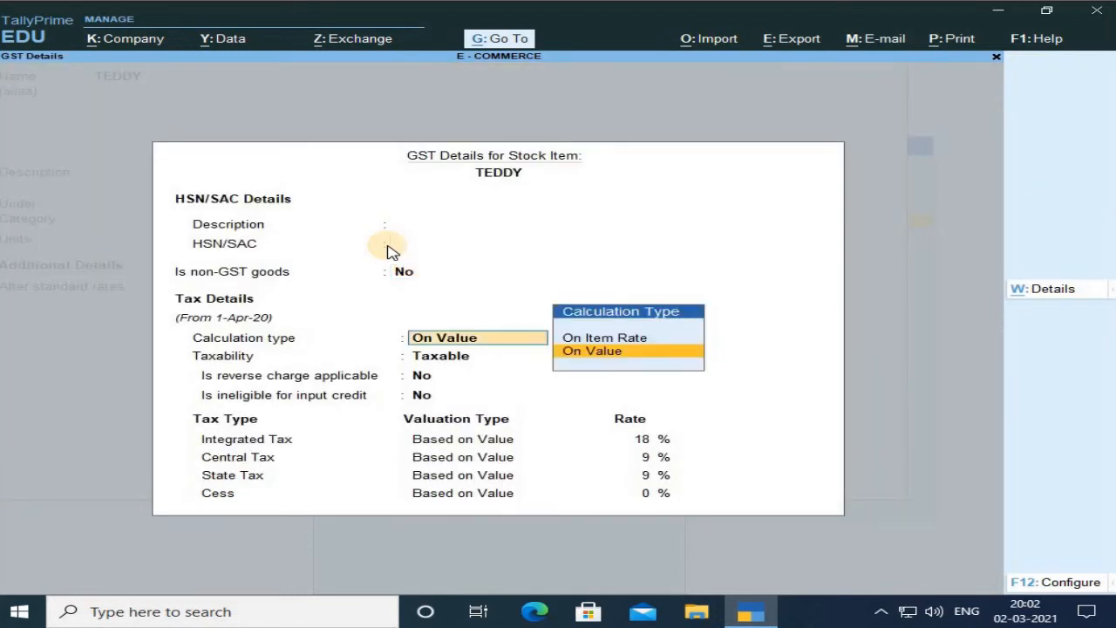
key(Return)
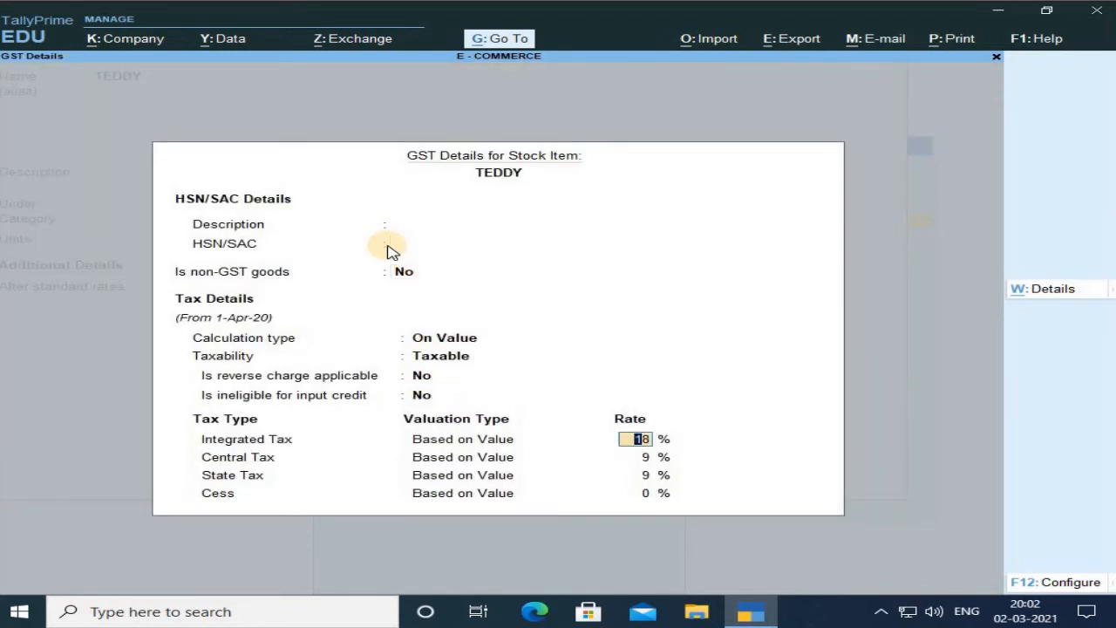
key(Return)
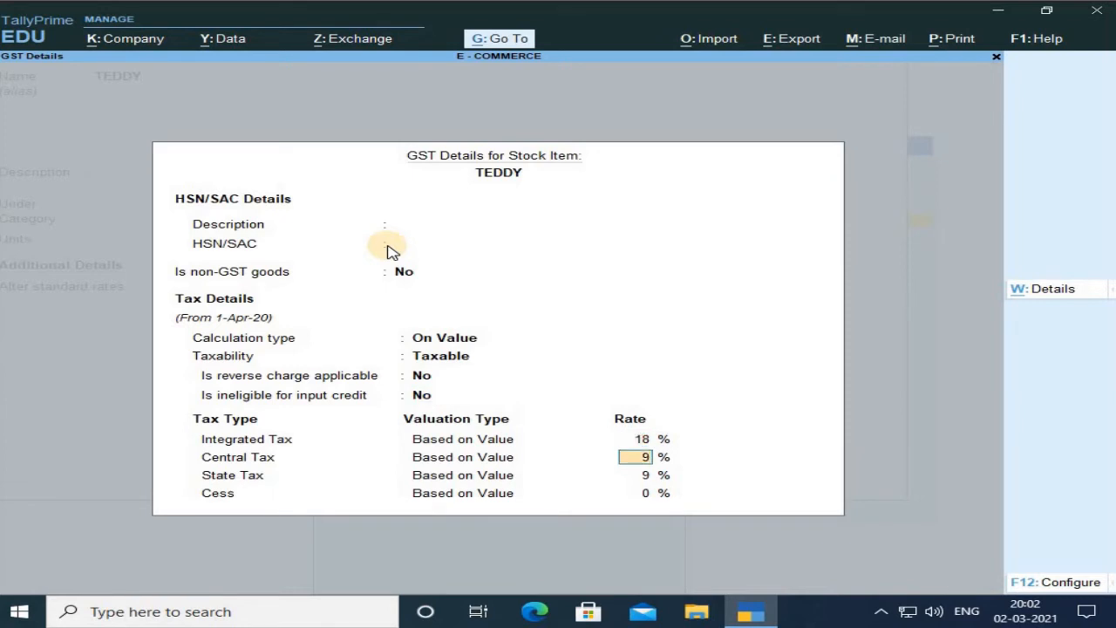
key(Return)
key(Return)
key(Return)
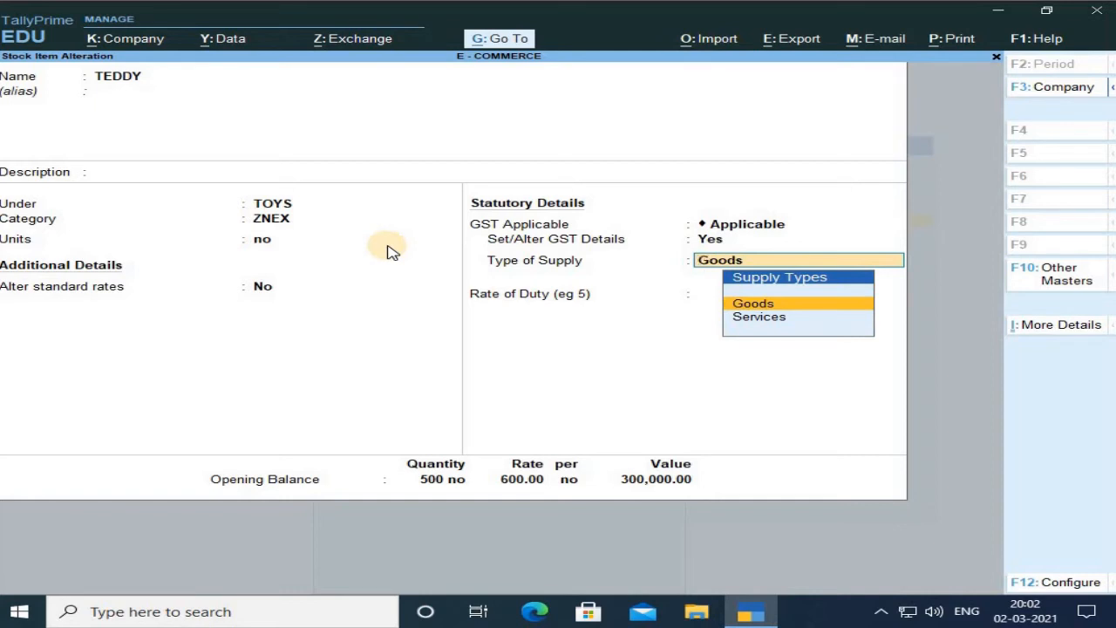
Keep Goods as supply type and the SAHEED NAGAR opening allocation of 500 no at 600, then accept TEDDY.
key(Return)
key(Return)
key(Return)
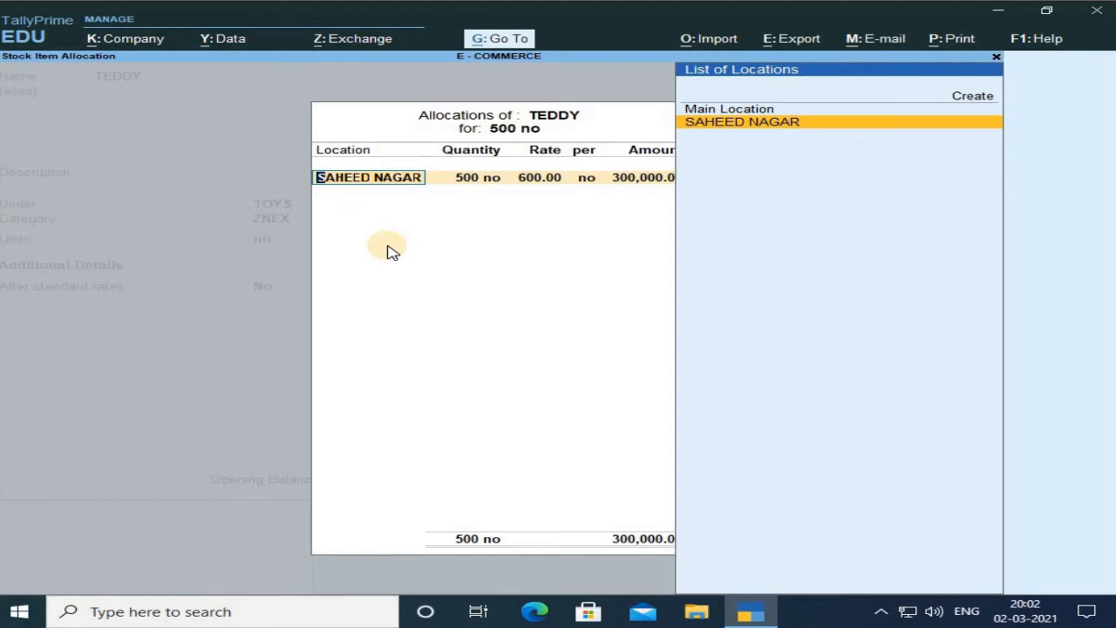
key(Return)
key(Return)
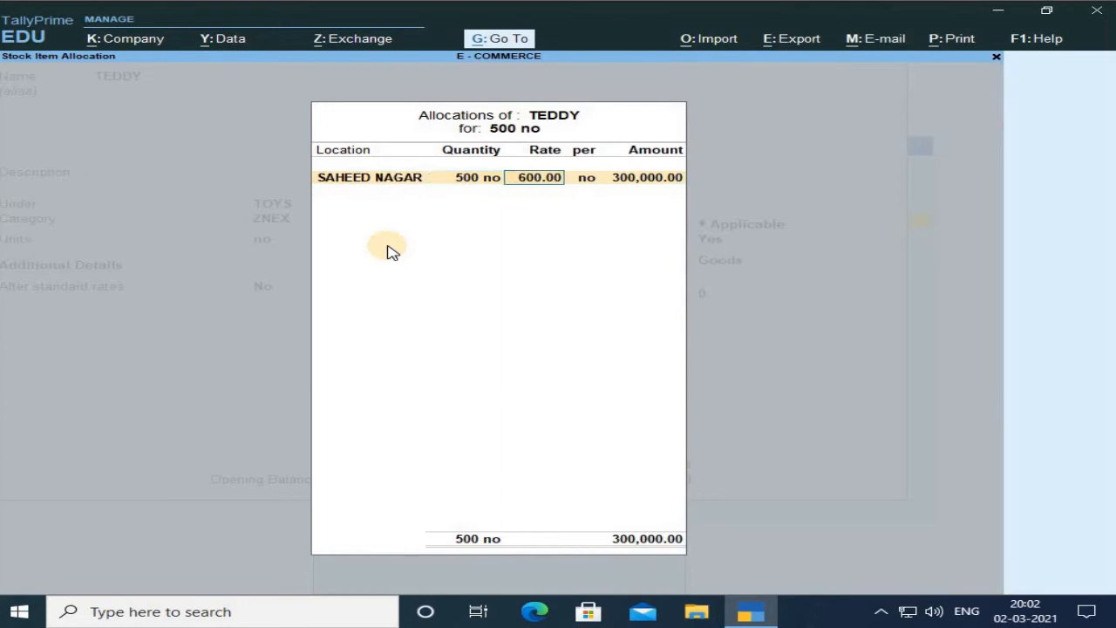
key(Return)
key(Return)
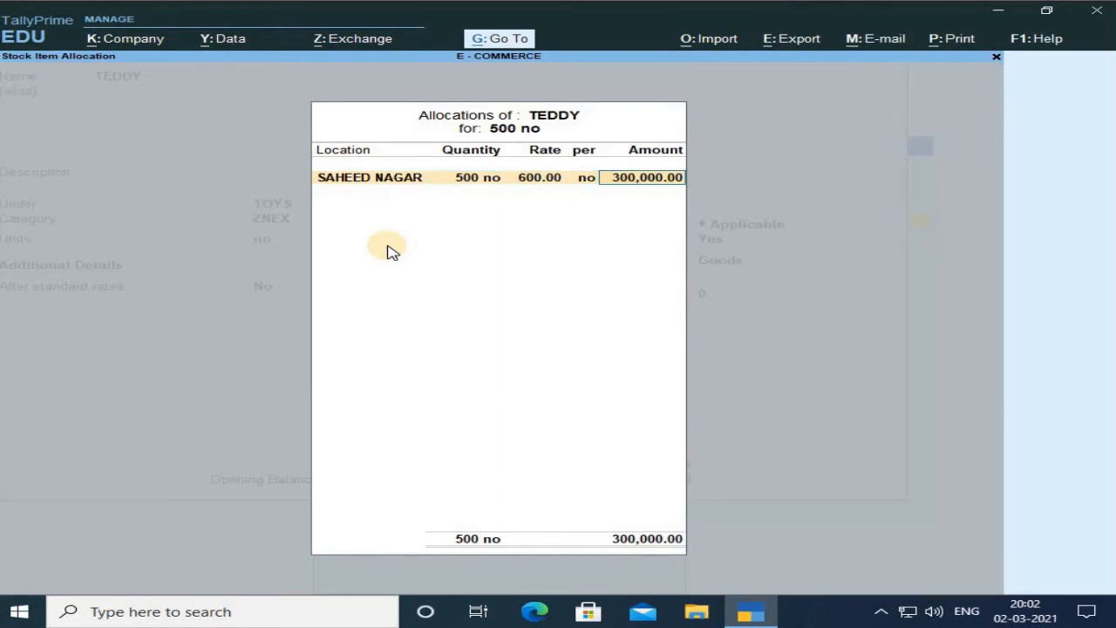
key(Return)
Reopen TEDDY, step through its fields and location allocation again, and accept it.
key(Return)
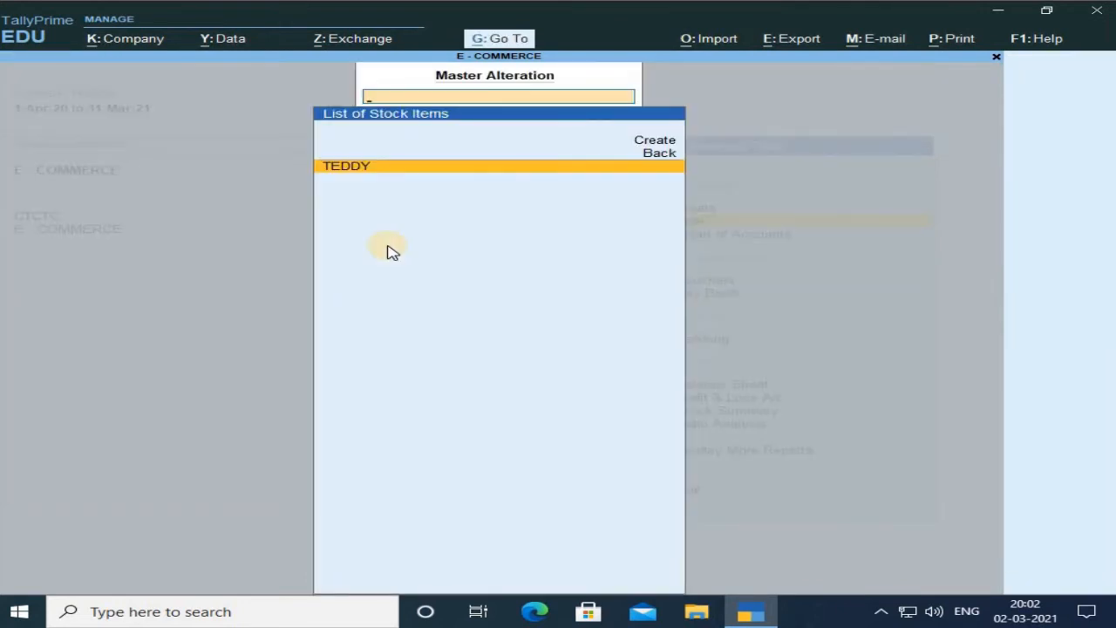
key(Return)
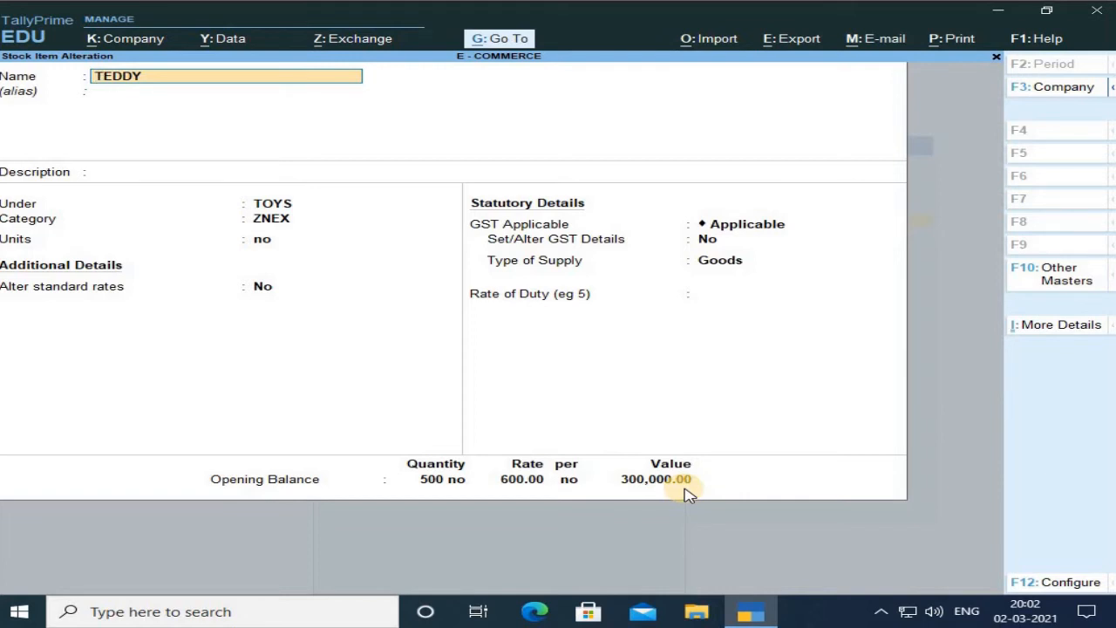
key(Return)
key(Return)
key(Return)
key(Return)
key(Return)
key(Return)
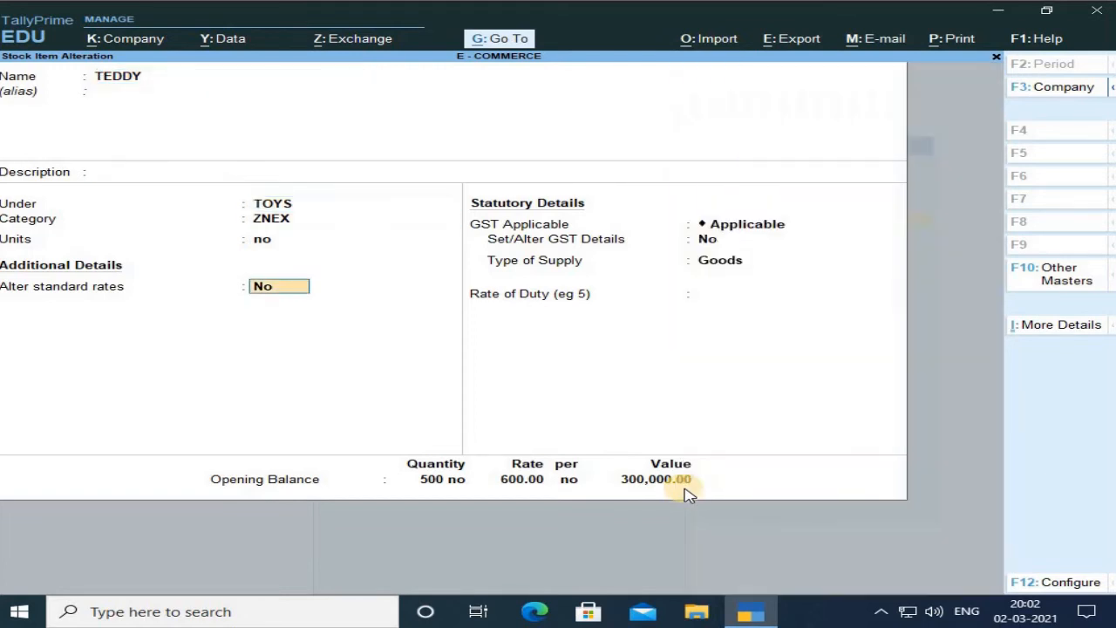
key(Return)
key(Return)
key(Return)
key(Return)
key(Return)
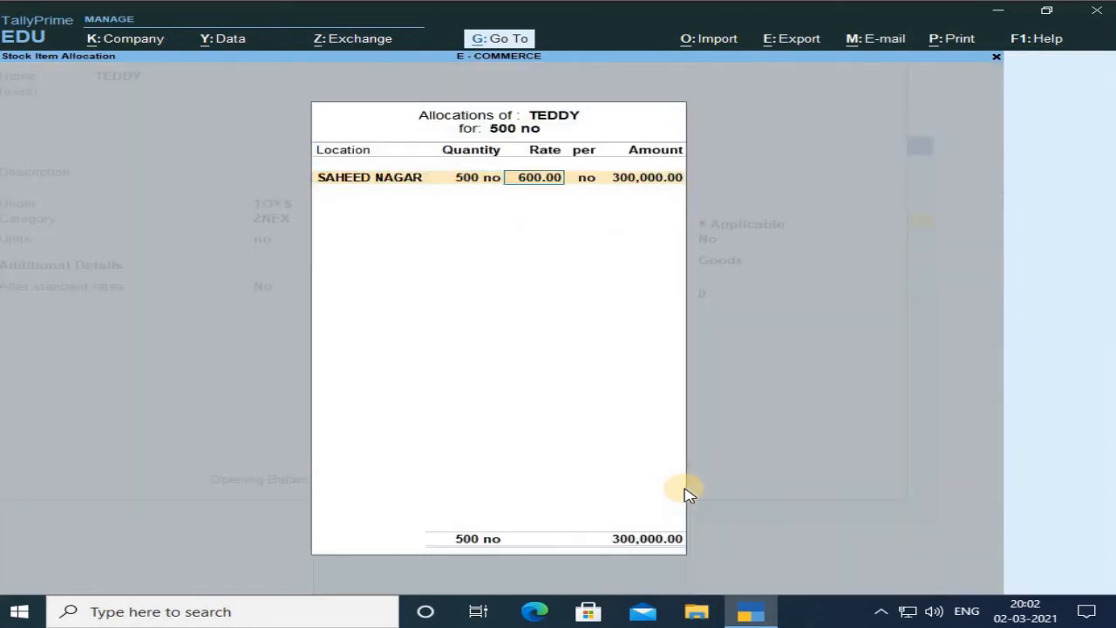
key(Return)
key(Return)
key(Return)
Open TEDDY once more, leave it without changes and return to the Gateway of Tally.
key(Return)
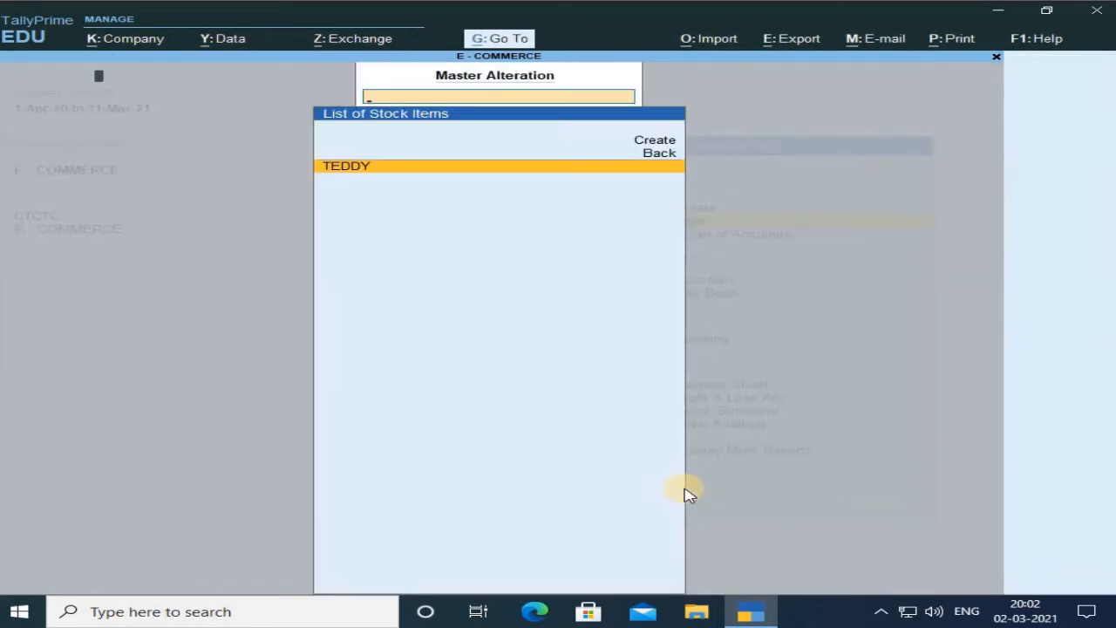
key(Return)
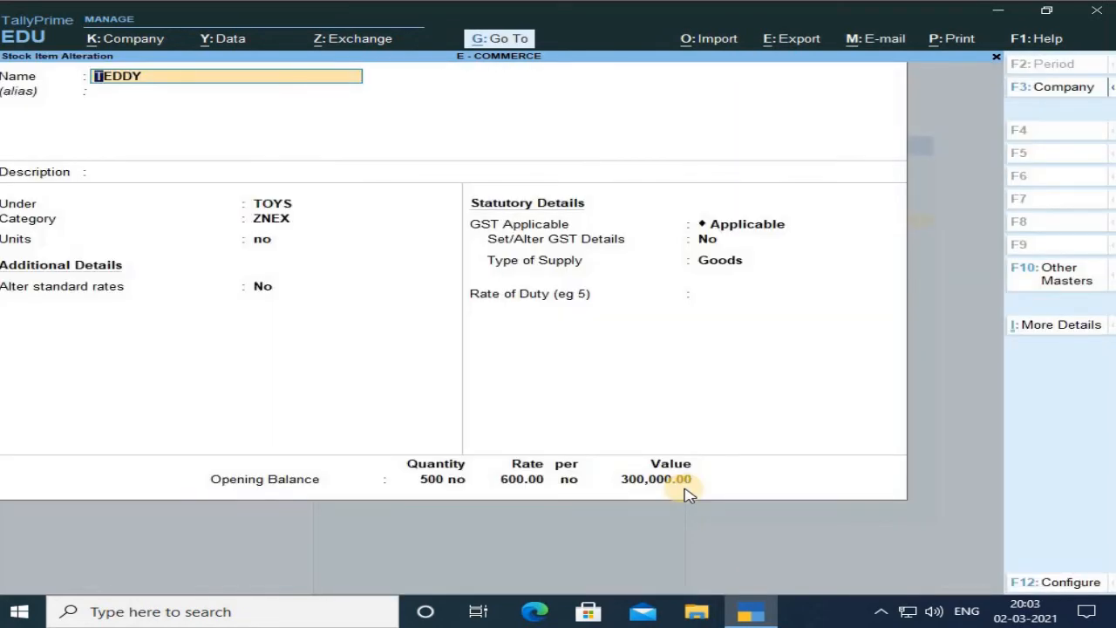
key(BackSpace)
key(Escape)
key(Return)
key(Escape)
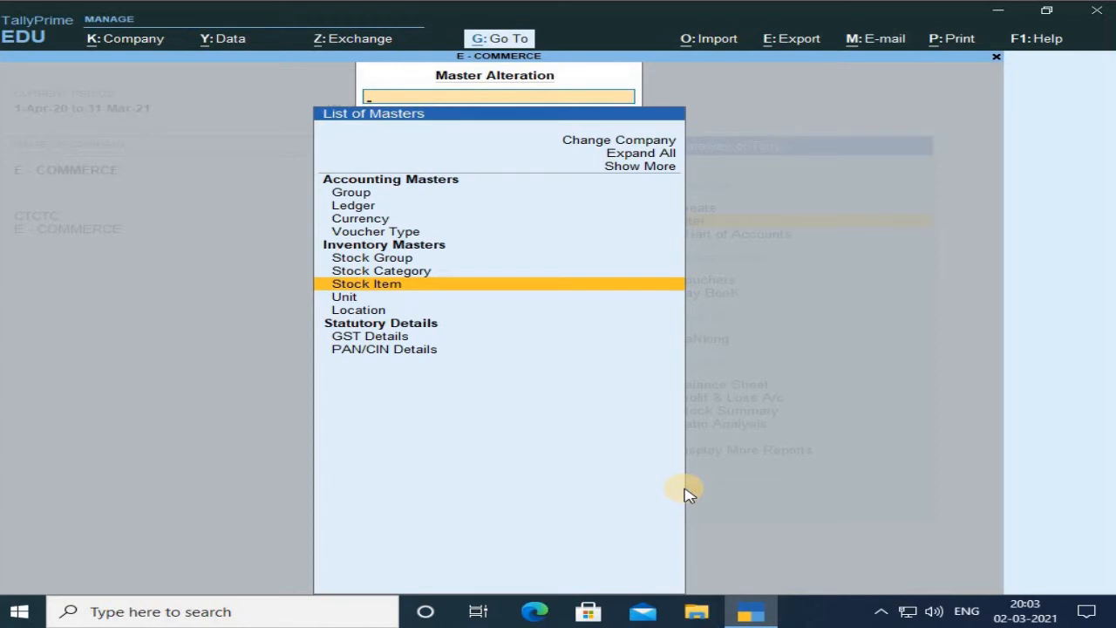
key(Escape)
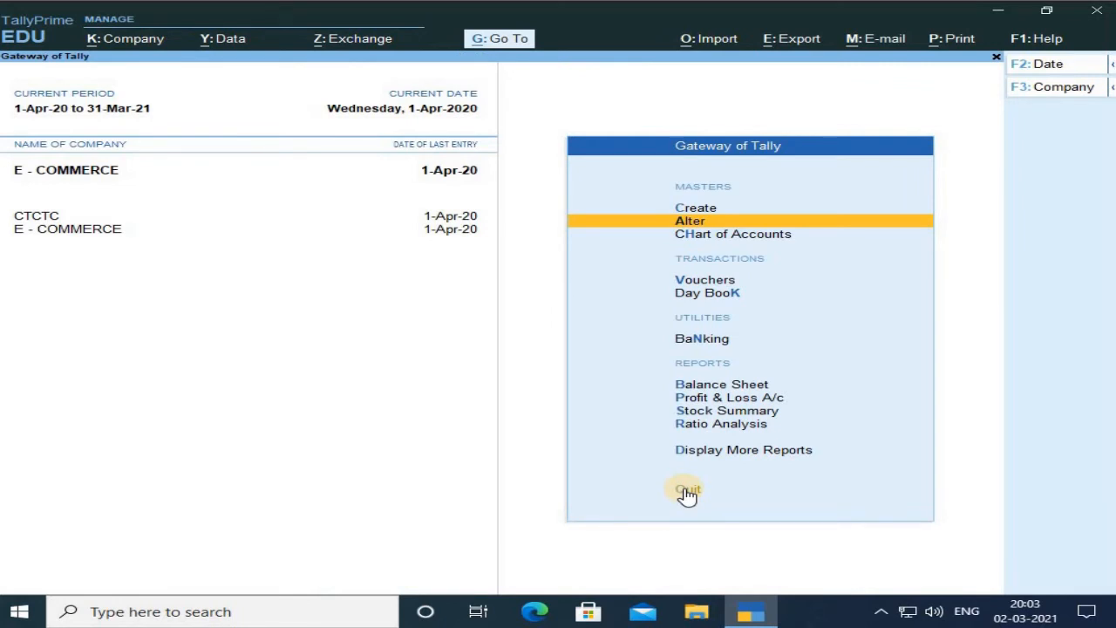
Start a Sales voucher entry and accept the voucher configuration.
key(Down)
key(Down)
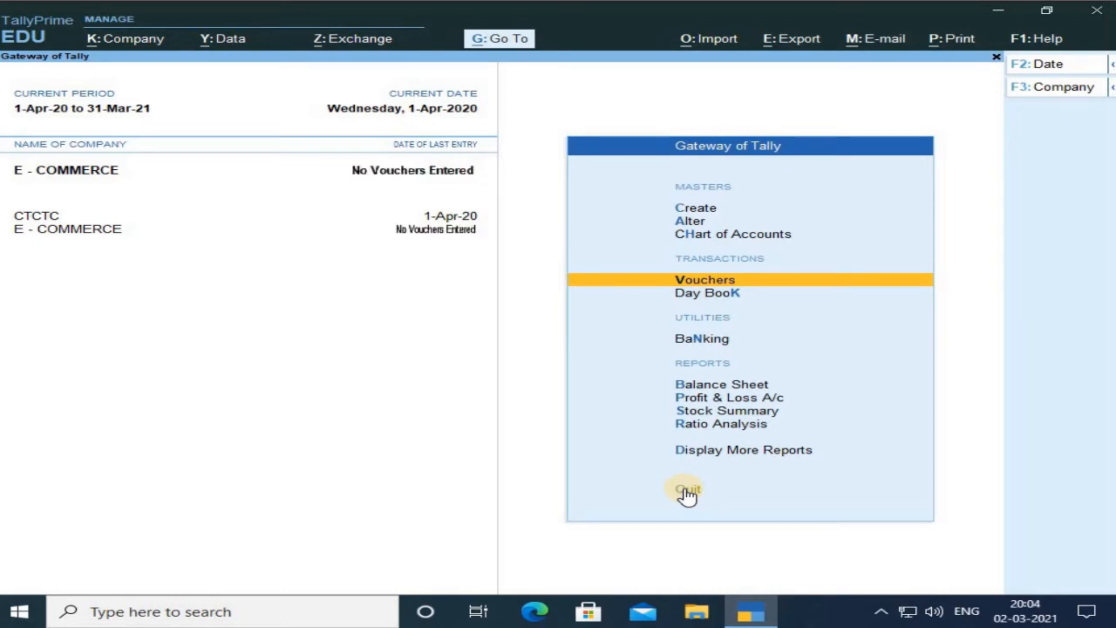
key(Return)
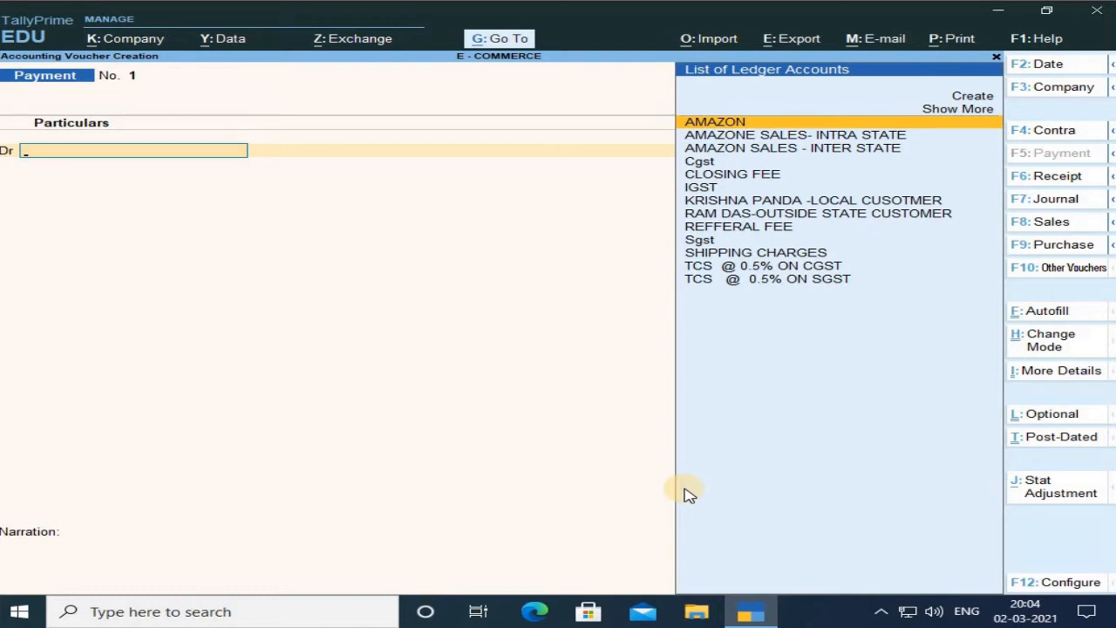
key(F8)
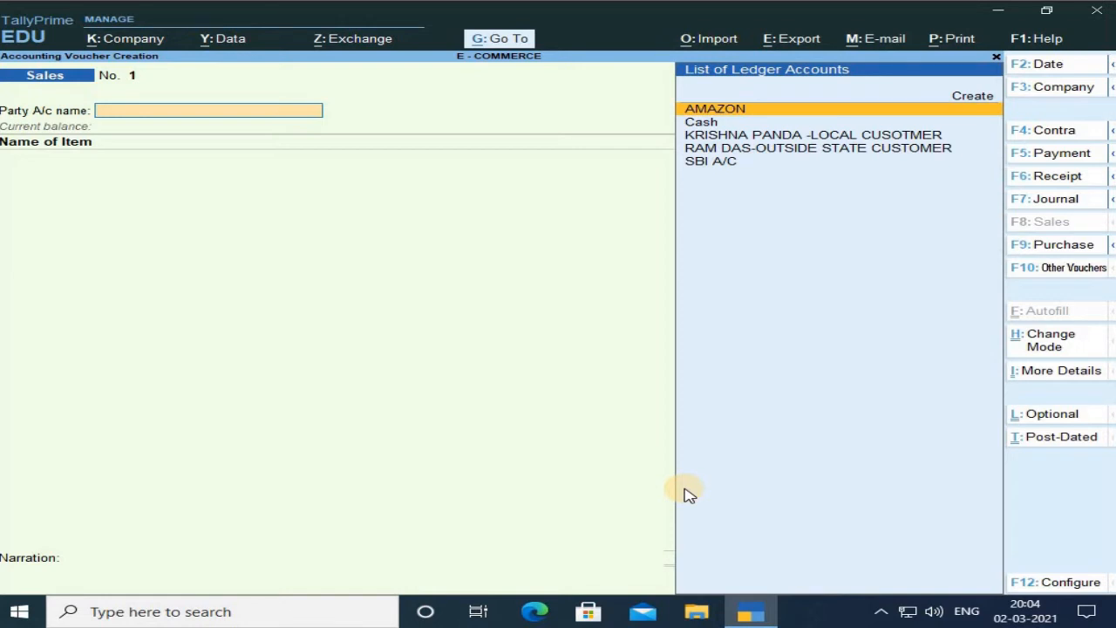
key(F12)
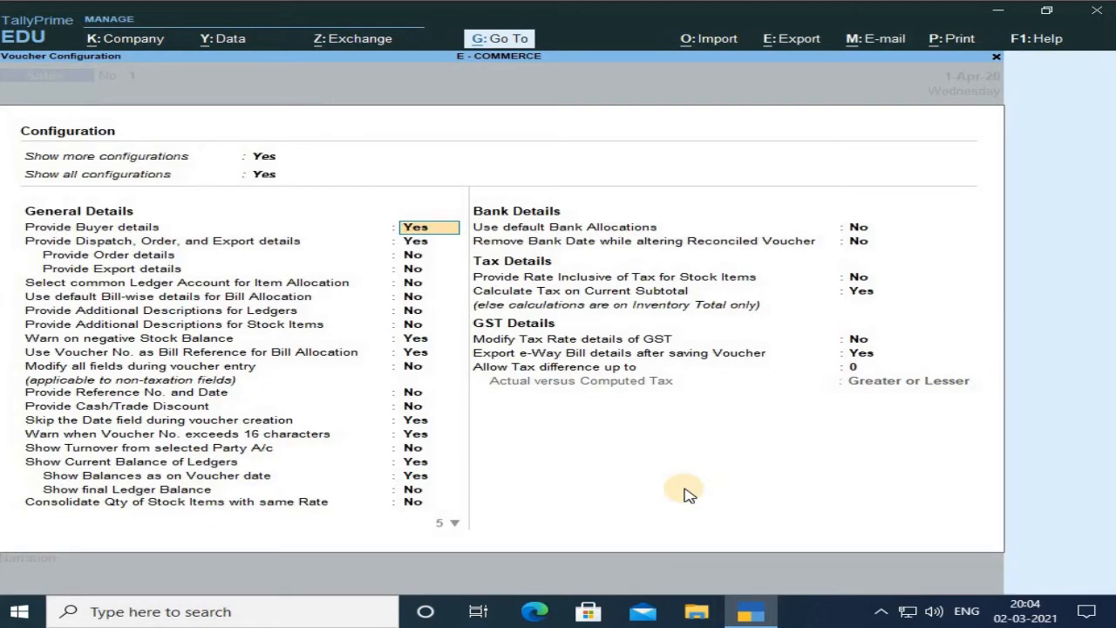
key(ctrl+a)
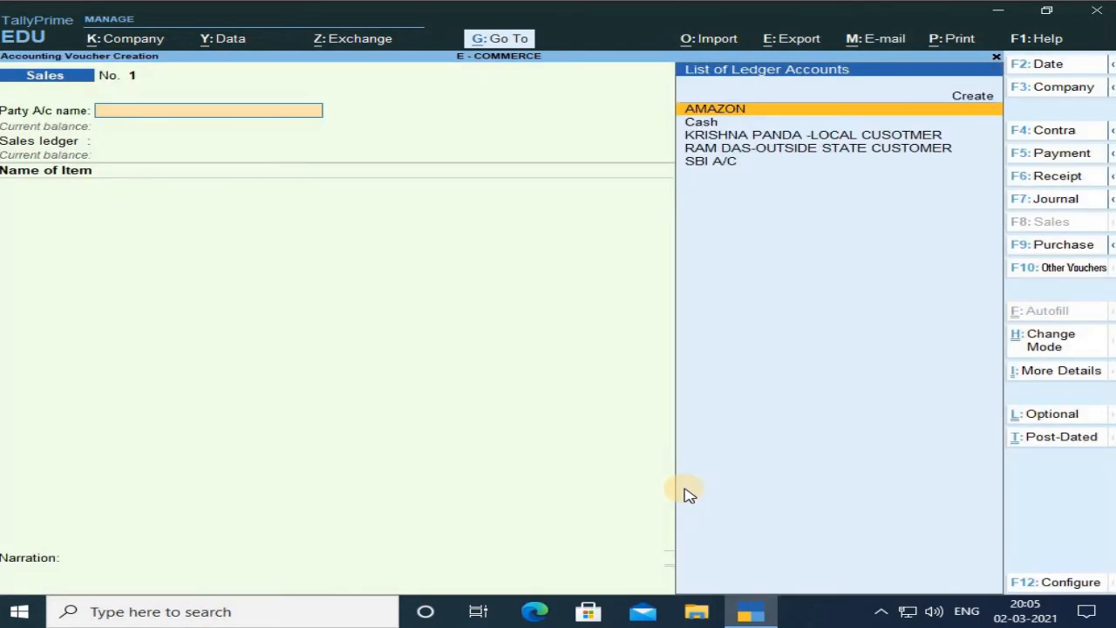
Select AMAZON as the party account and pass over the dispatch details.
key(Return)
key(Return)
key(Return)
key(Return)
key(Return)
key(Return)
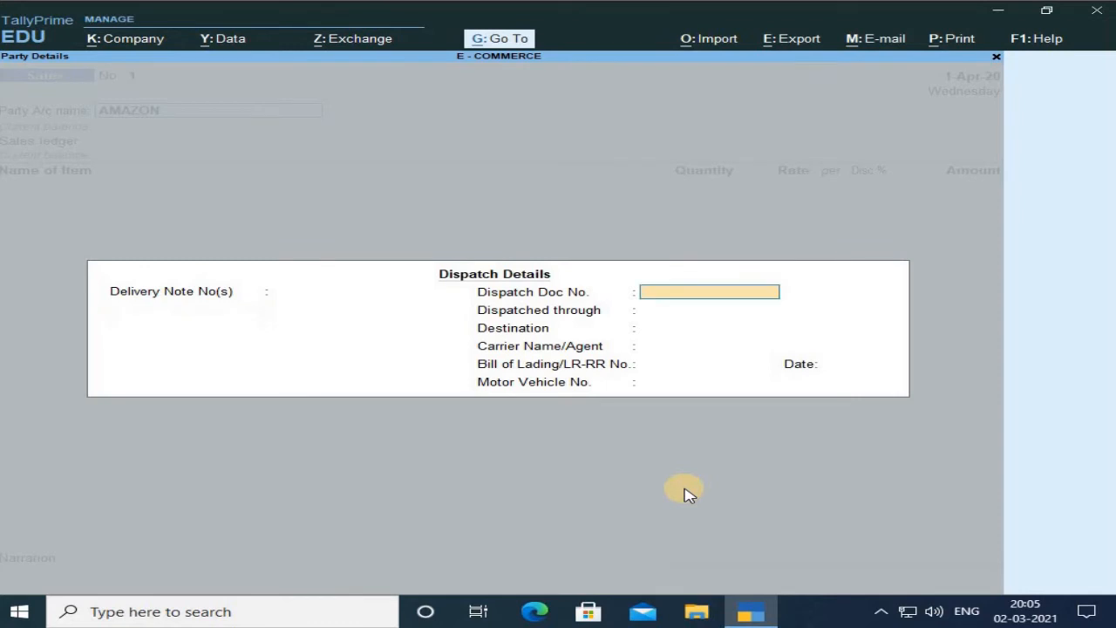
key(Return)
key(Return)
key(Return)
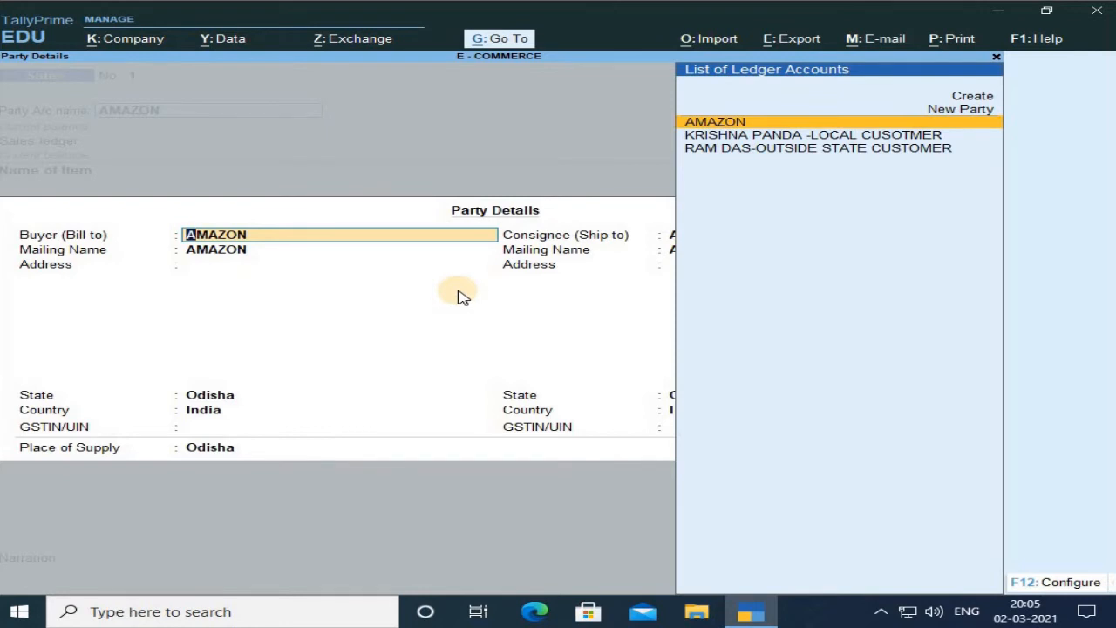
Keep AMAZON as buyer, set the consignee (ship to) to the local customer ledger and accept the party details.
key(Return)
key(Return)
key(Return)
key(Return)
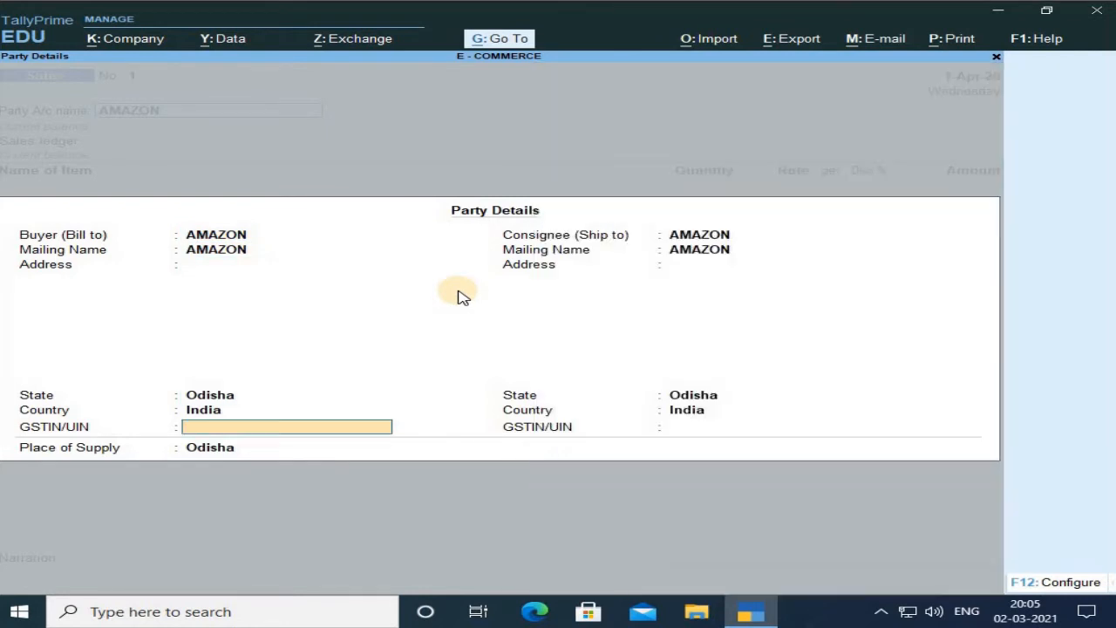
key(Return)
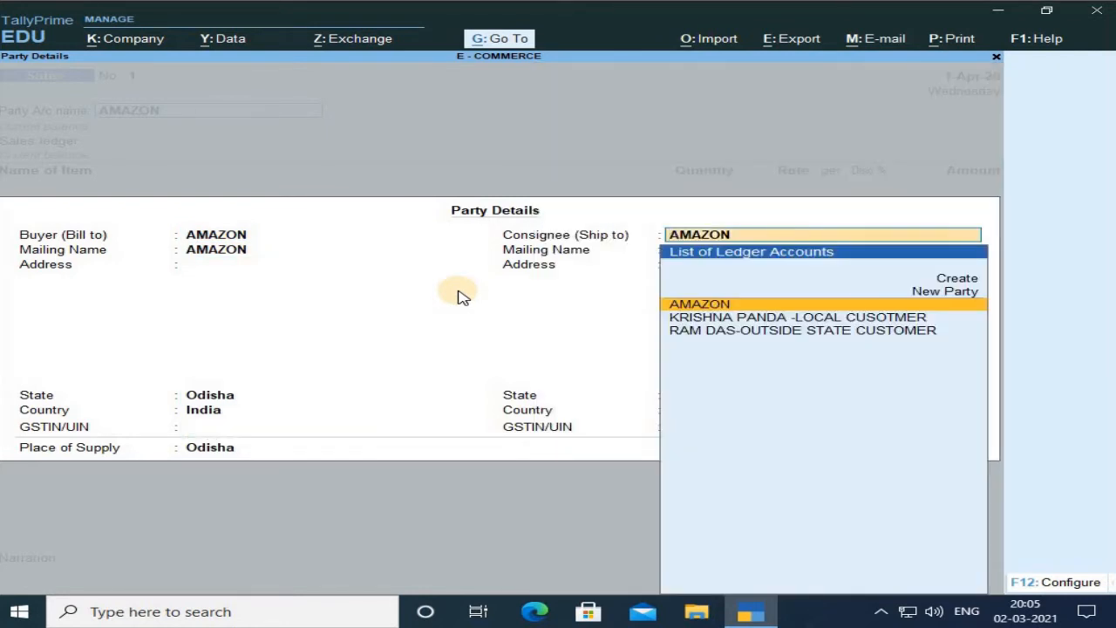
key(Down)
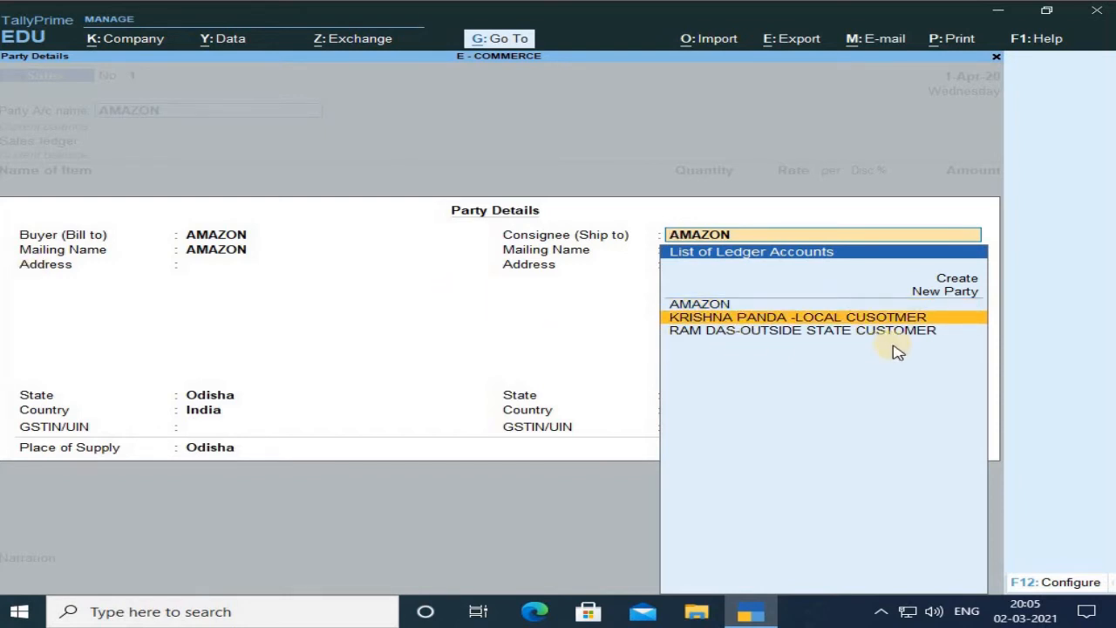
key(Return)
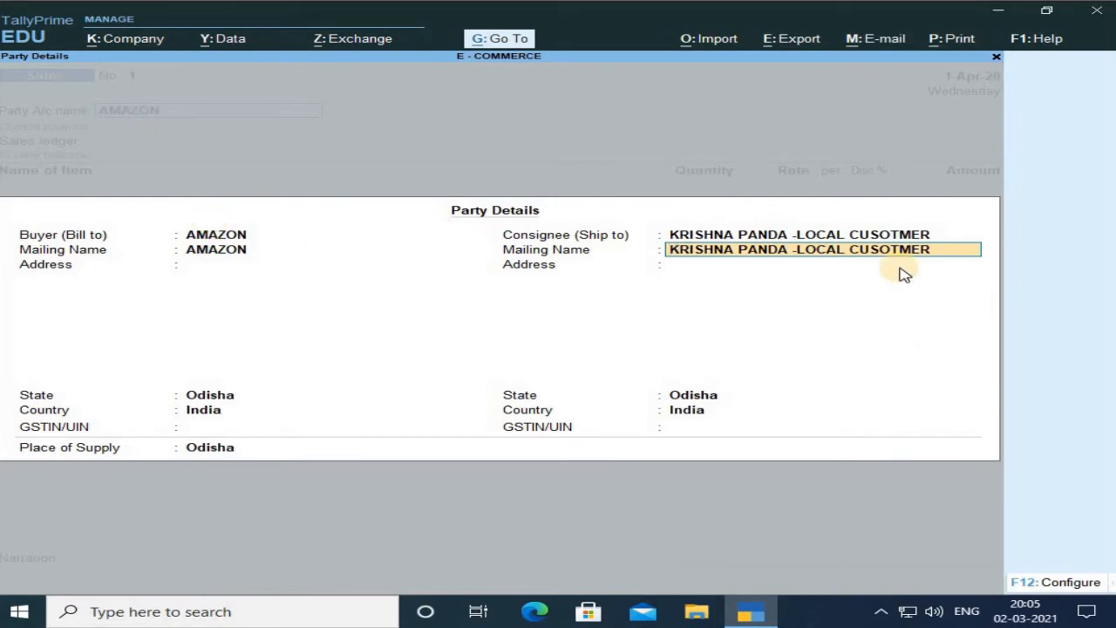
key(Return)
key(Return)
key(Return)
key(Return)
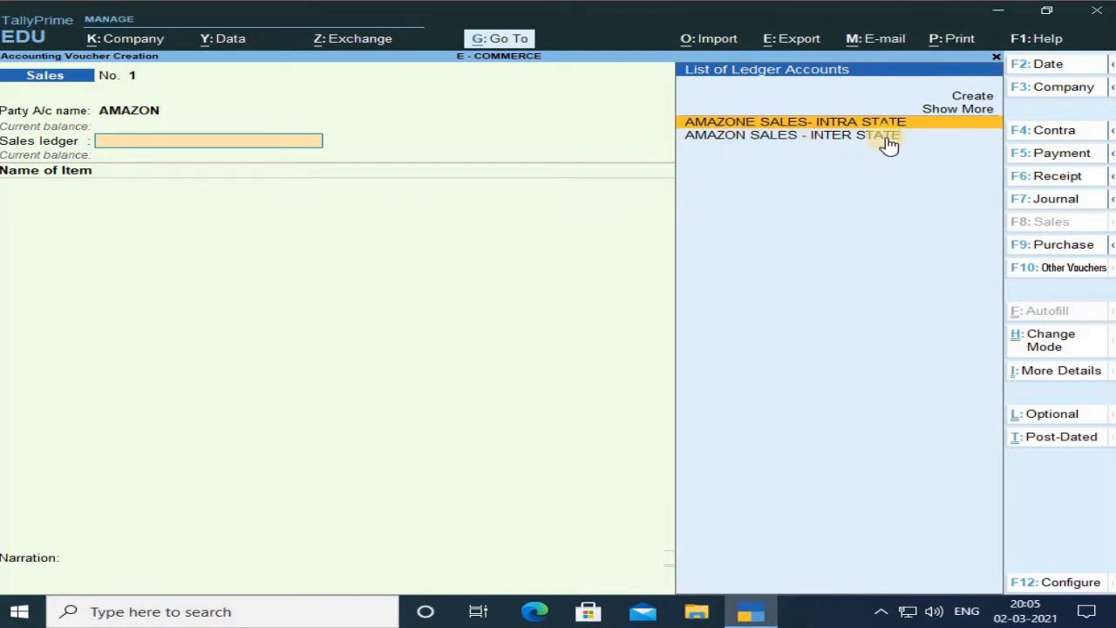
Choose AMAZONE SALES- INTRA STATE as the sales ledger and allocate 10 of TEDDY from SAHEED NAGAR.
key(Return)
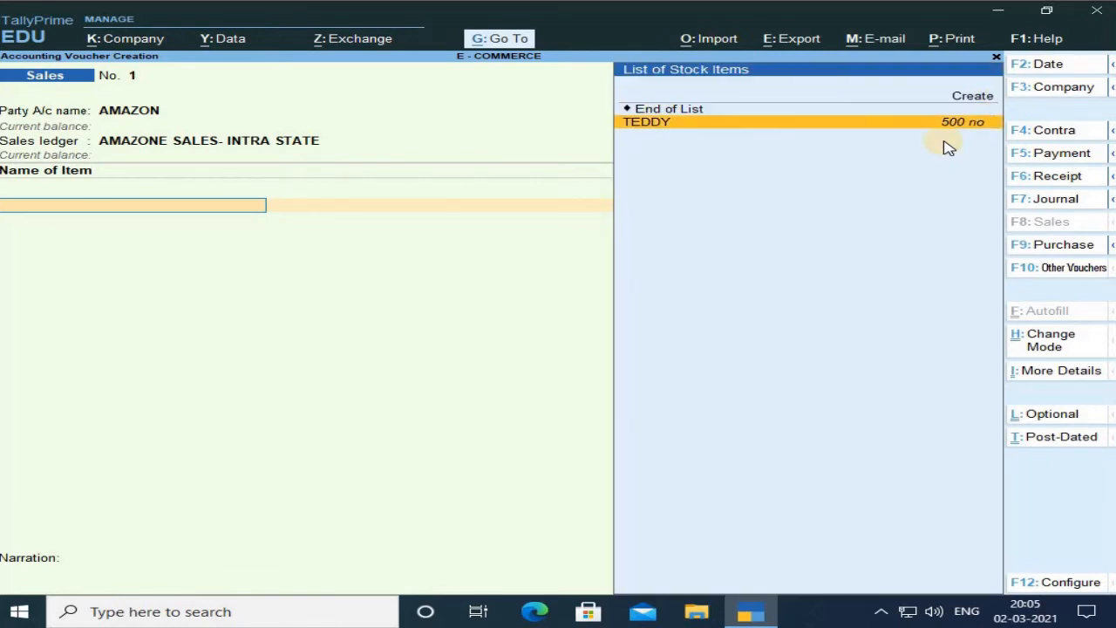
key(Return)
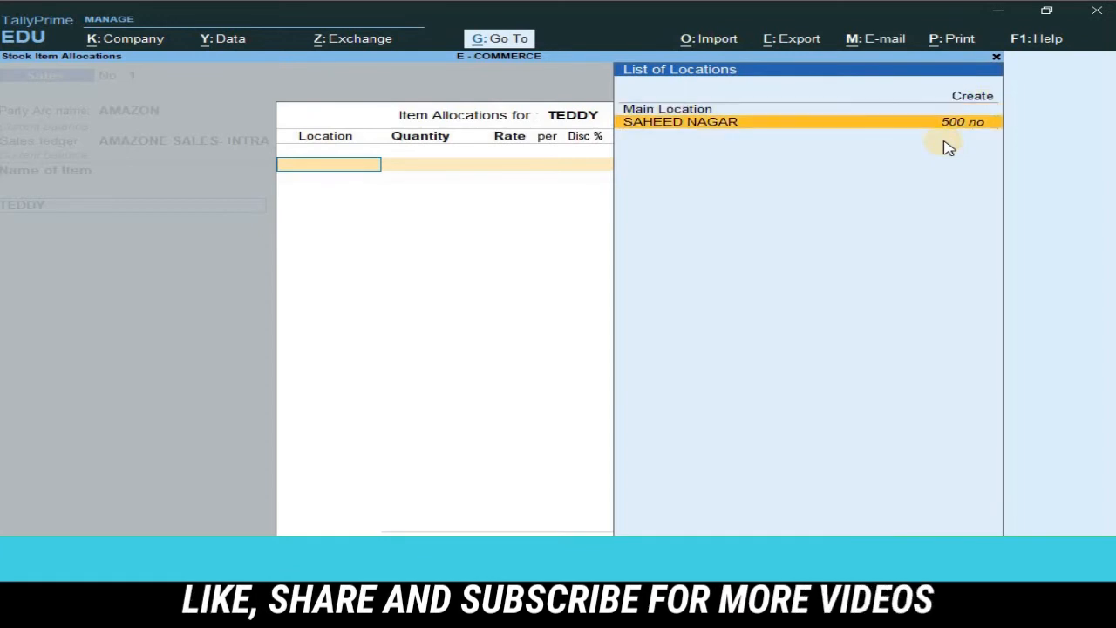
key(Return)
text(10)
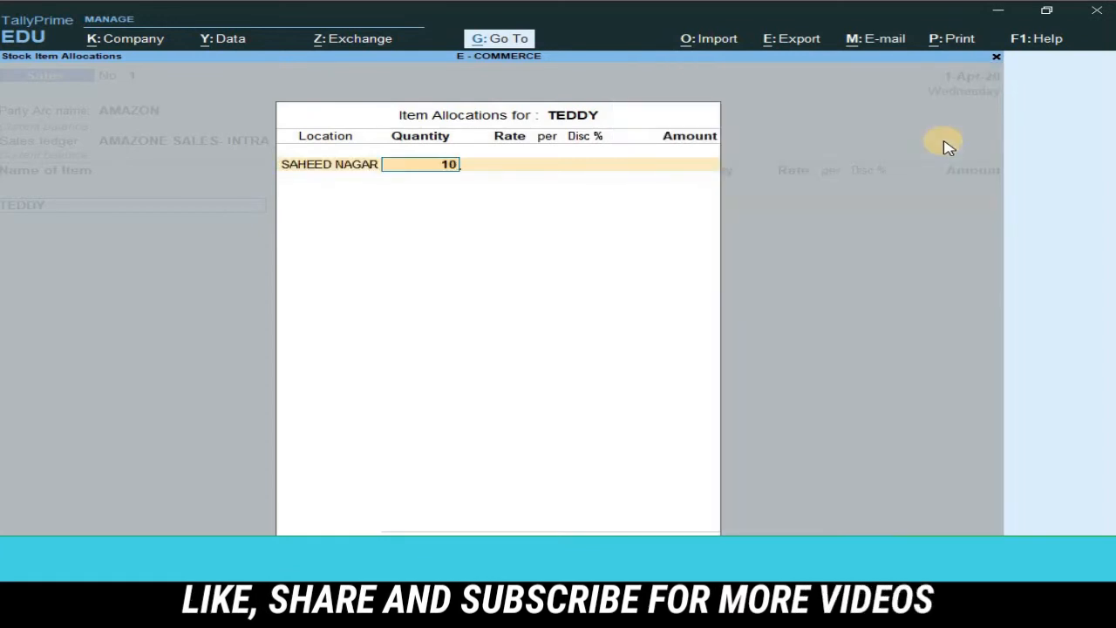
key(Return)
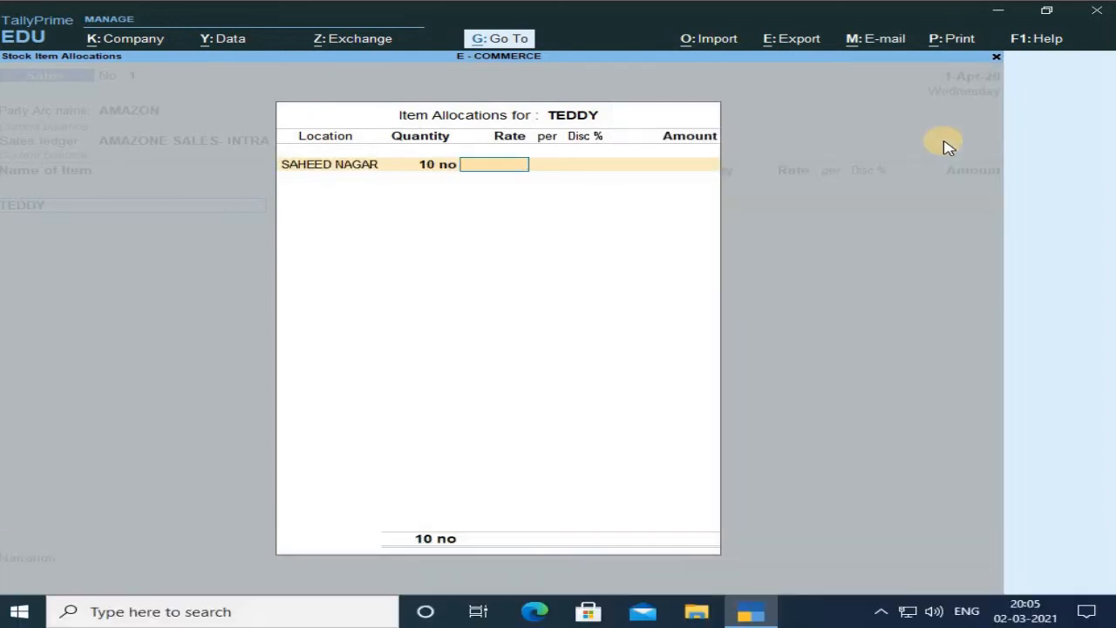
Enter a rate of 1,000 for TEDDY and close the item allocation.
text(1000)
key(Return)
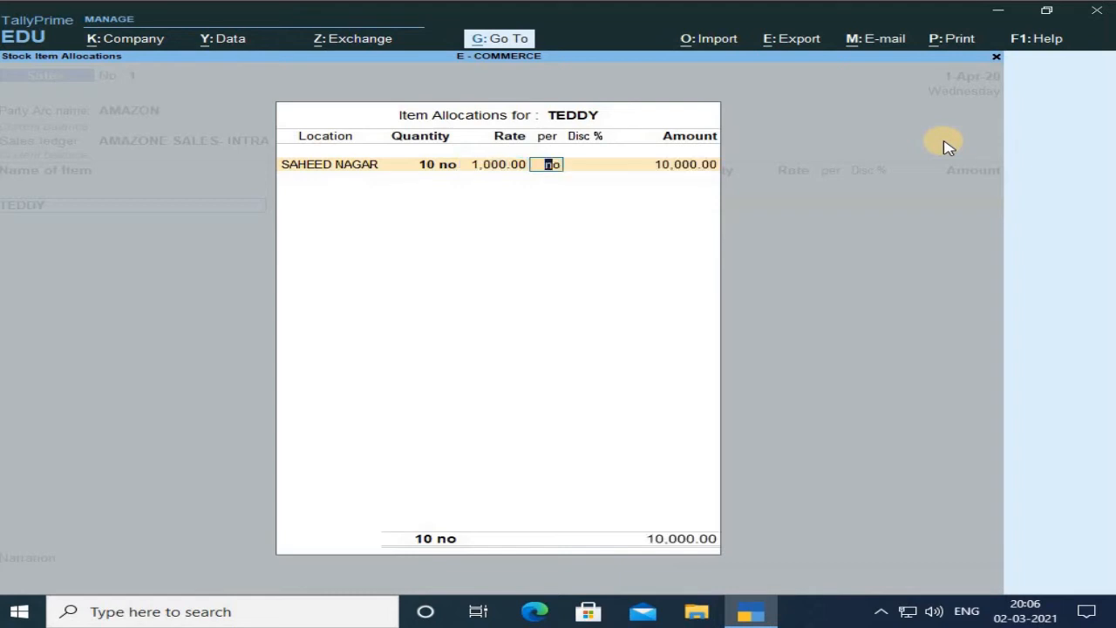
key(Return)
key(Return)
key(Return)
key(Return)
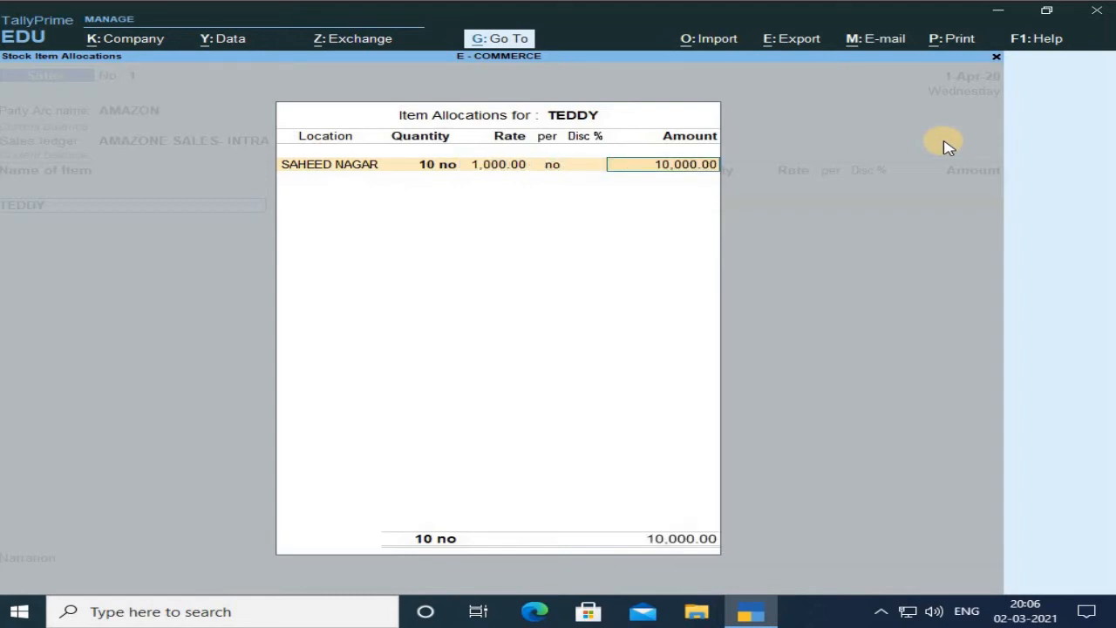
key(Return)
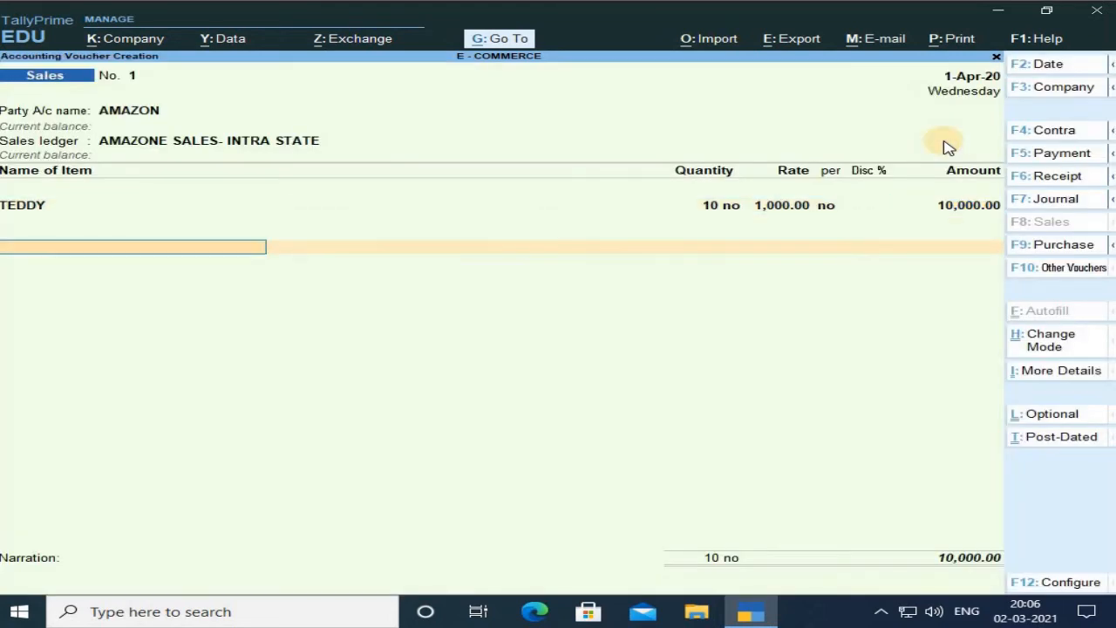
Add the Cgst and Sgst ledgers below the item with their calculated tax amounts.
key(Return)
key(Down)
key(Down)
key(Down)
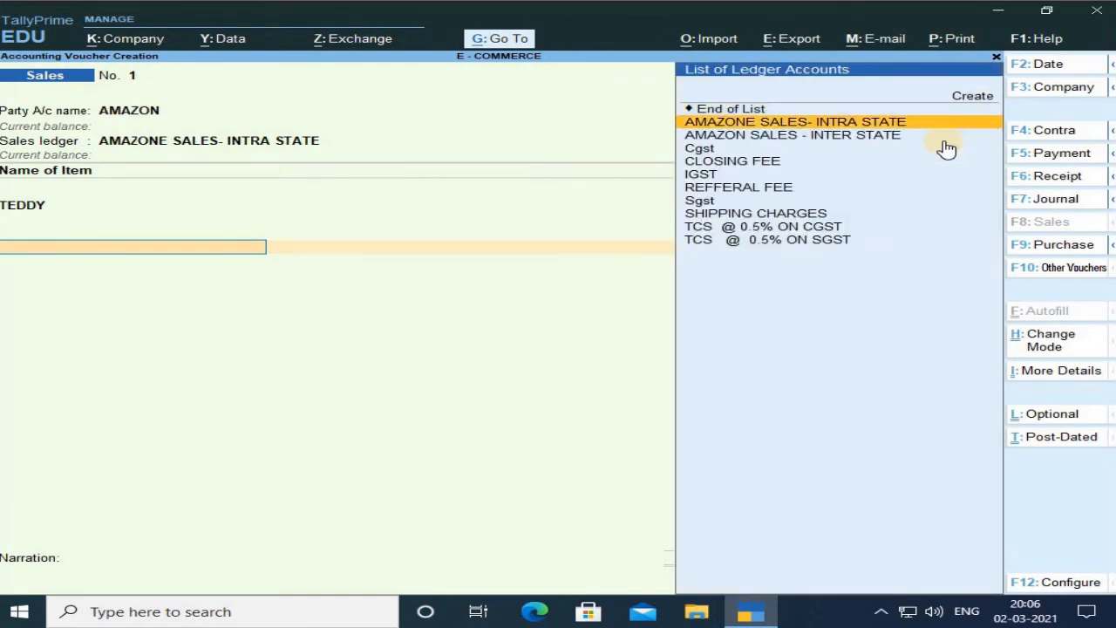
key(Return)
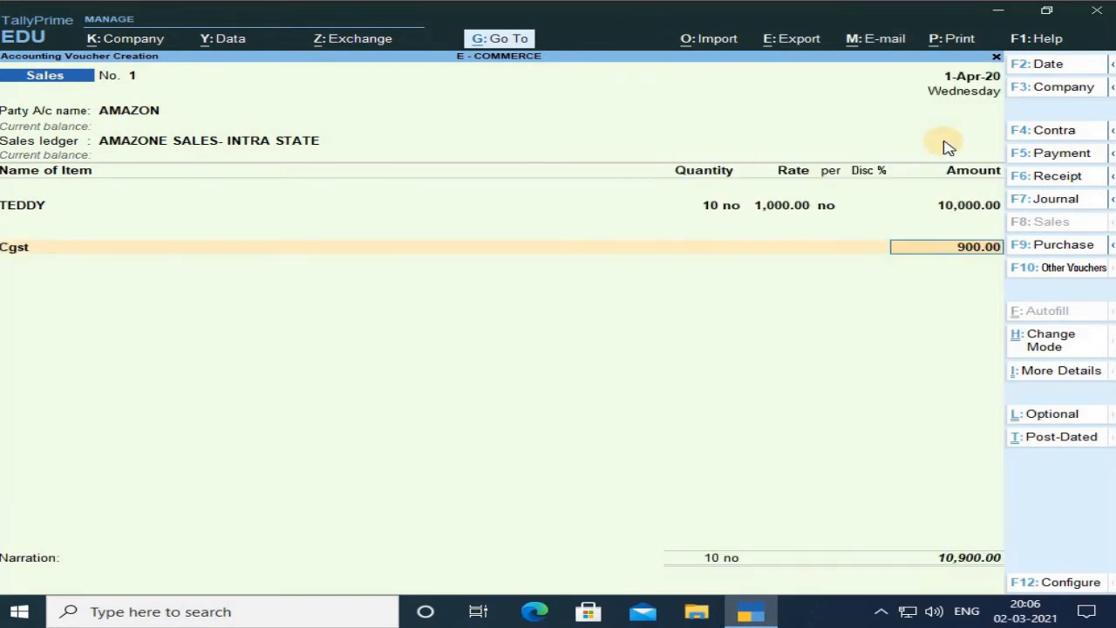
key(Return)
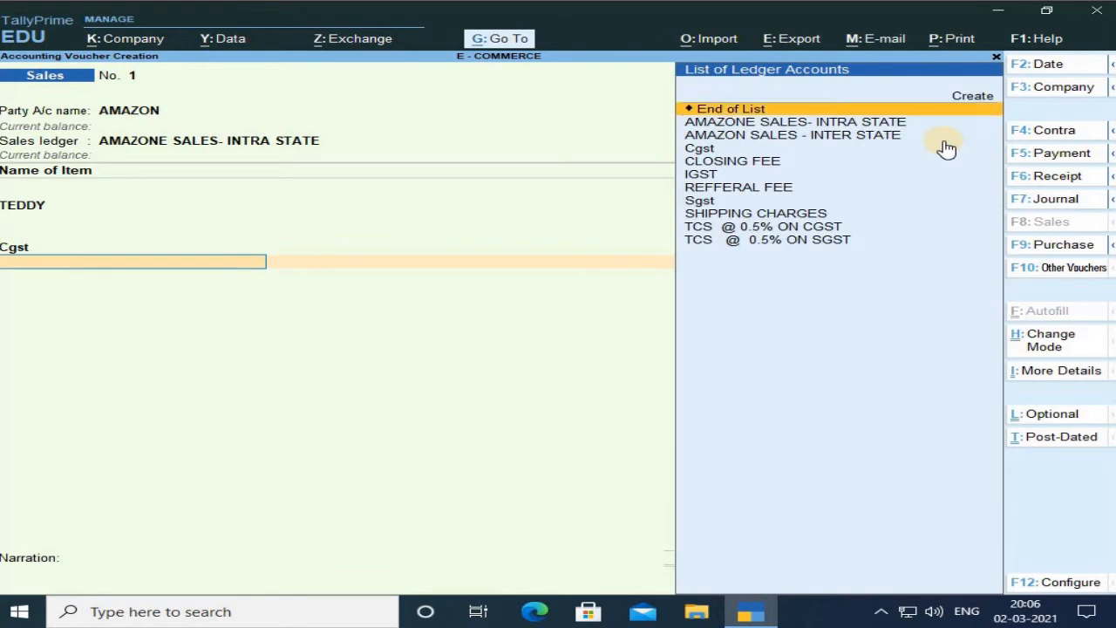
key(Down)
key(Down)
key(Down)
key(Down)
key(Down)
key(Down)
key(Down)
key(Return)
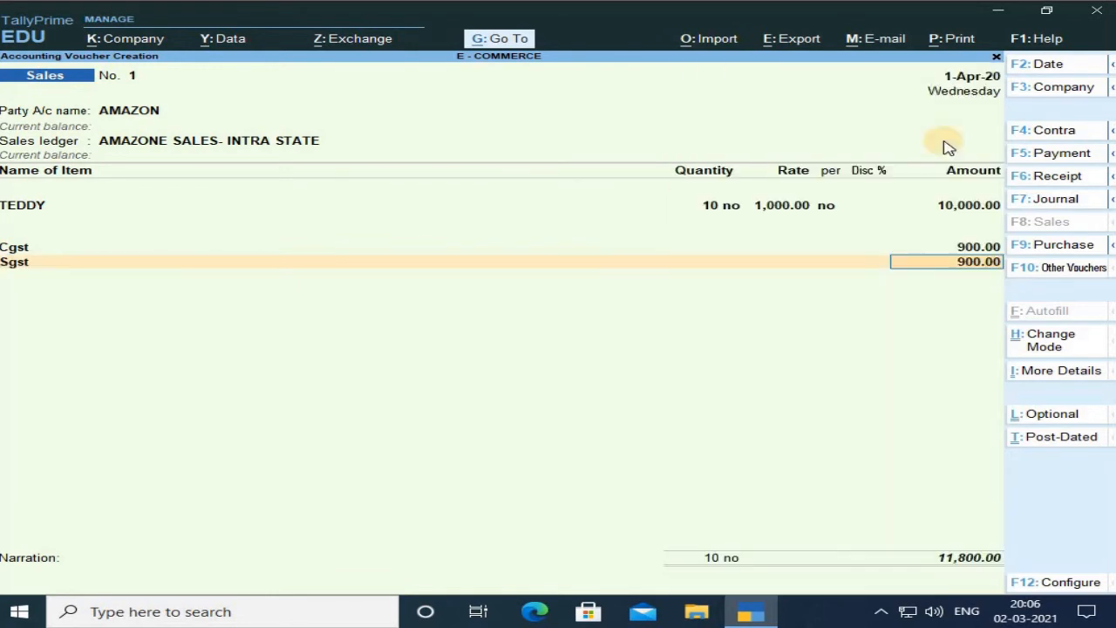
key(Return)
key(Return)
Accept bill-wise new reference 1 for the full amount and save the voucher.
key(Return)
key(Return)
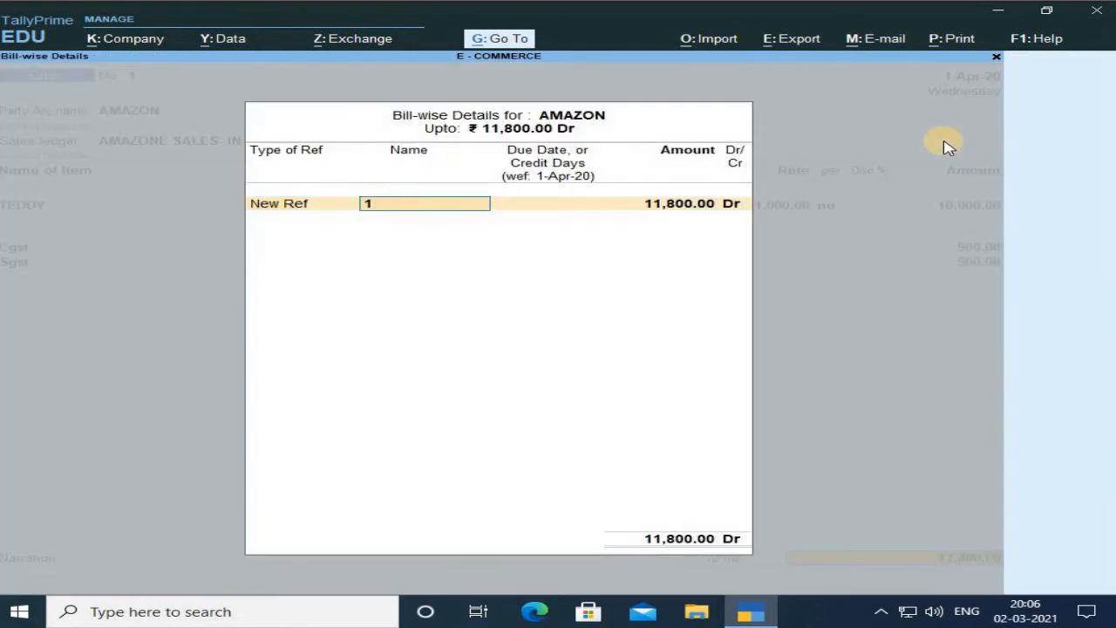
key(Return)
key(Return)
key(Return)
key(Return)
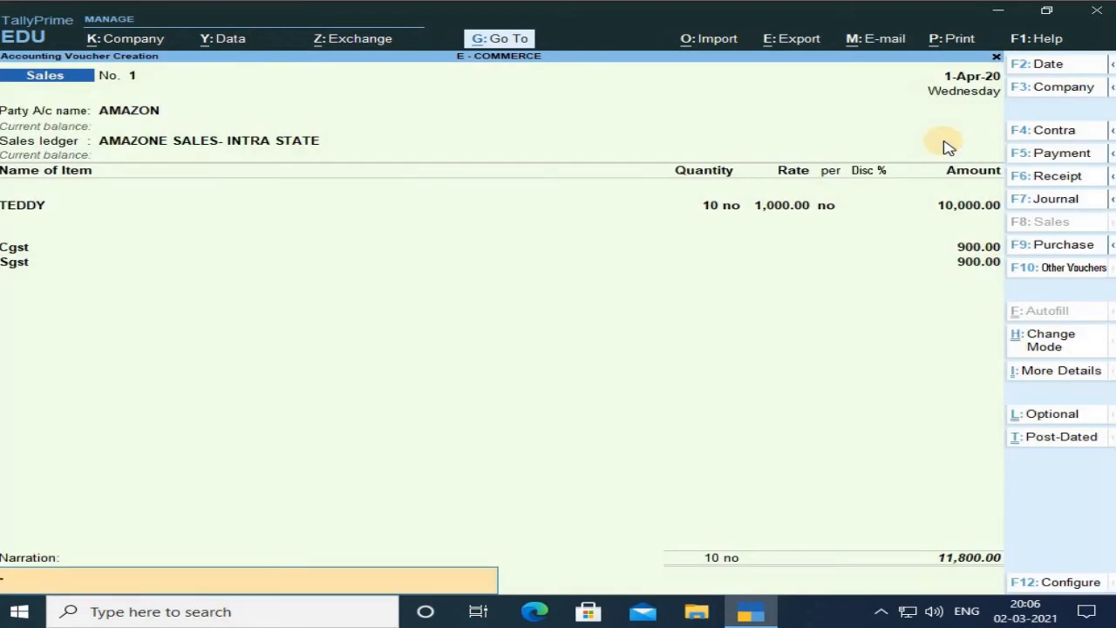
key(Return)
key(Return)
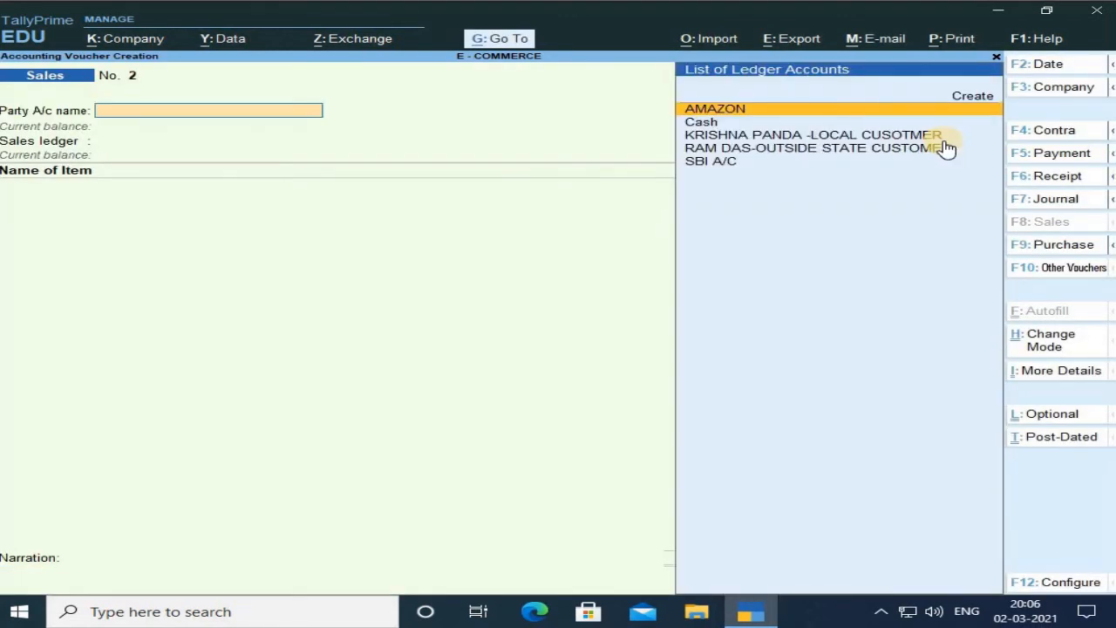
Start a second sales voucher with AMAZON as party account and pass over the dispatch details.
key(Return)
key(Return)
key(Return)
key(Return)
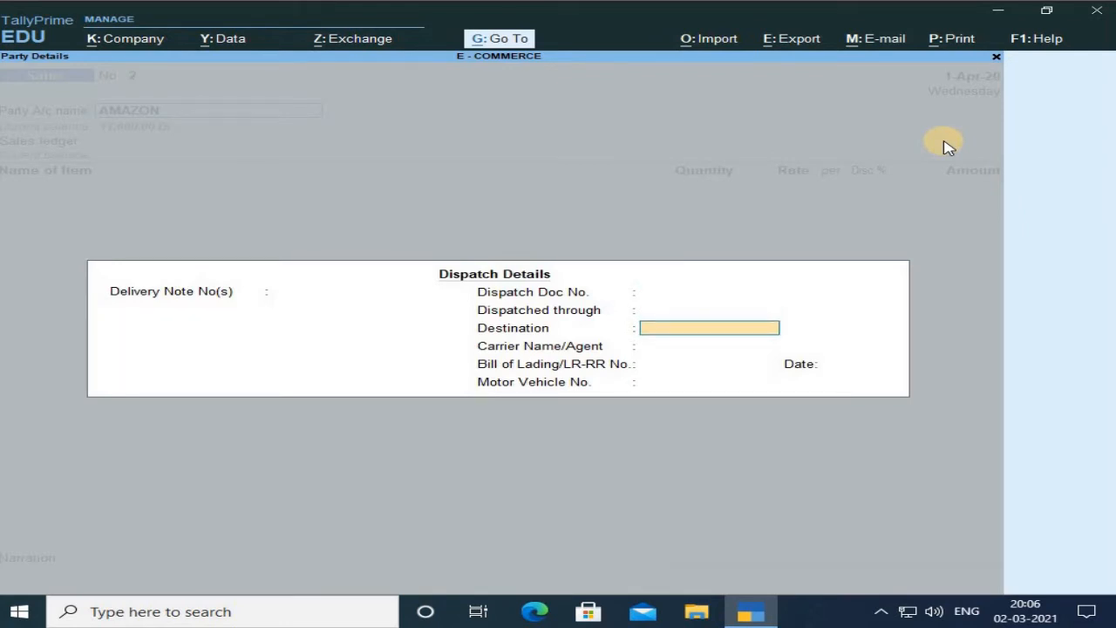
key(Return)
key(Return)
key(Return)
key(Return)
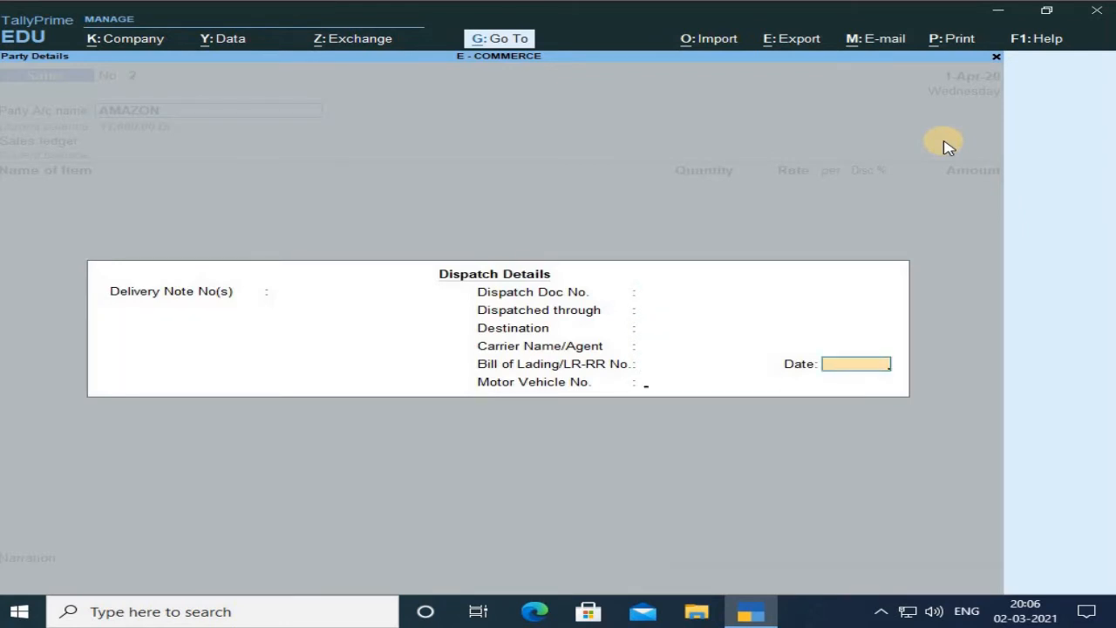
key(Return)
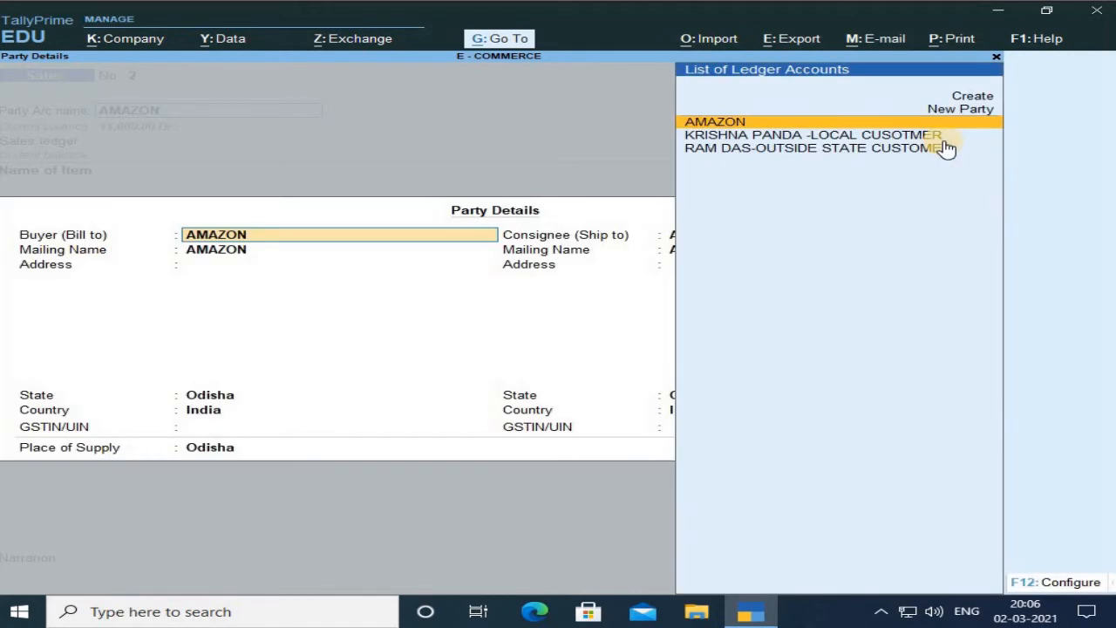
Keep AMAZON as buyer, set the consignee (ship to) to the outside-state customer ledger and accept the party details.
key(Return)
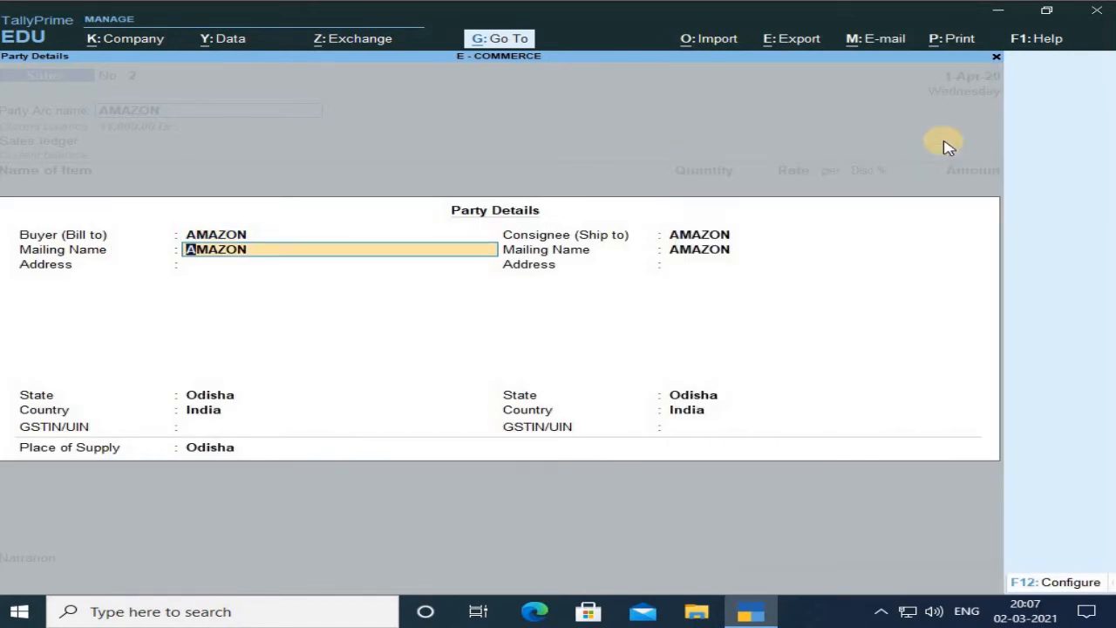
key(Return)
key(Return)
key(Return)
key(Return)
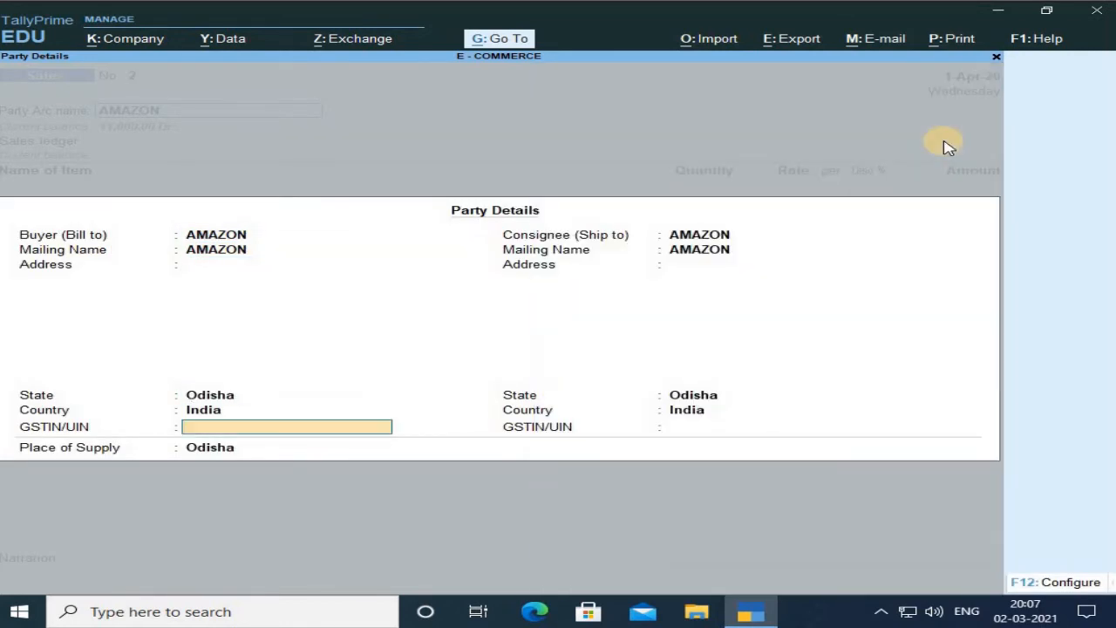
key(Return)
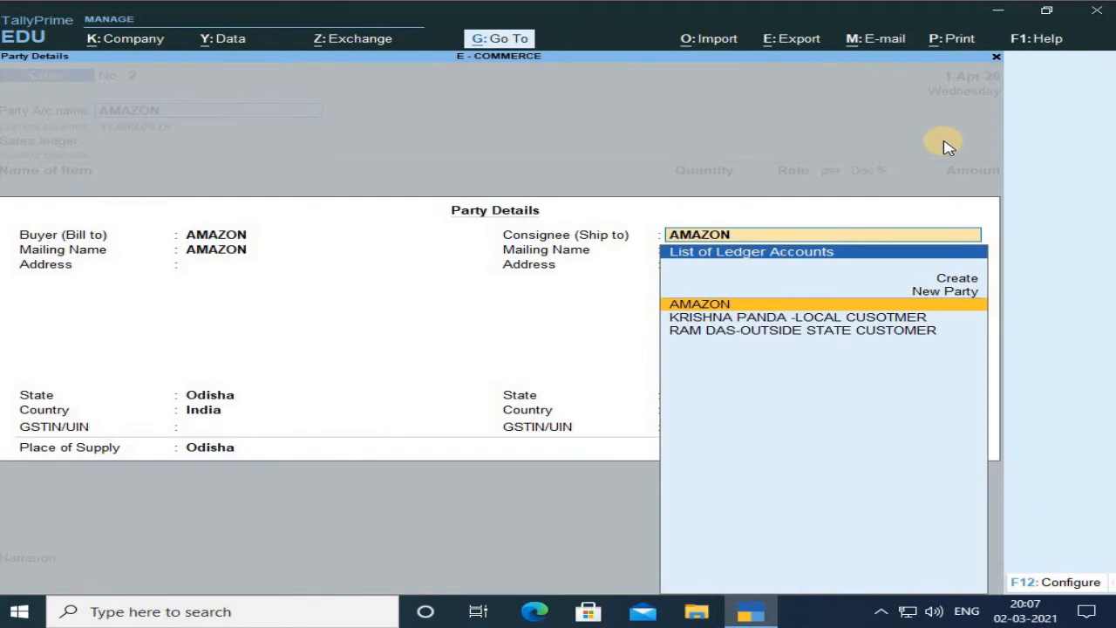
key(Down)
key(Down)
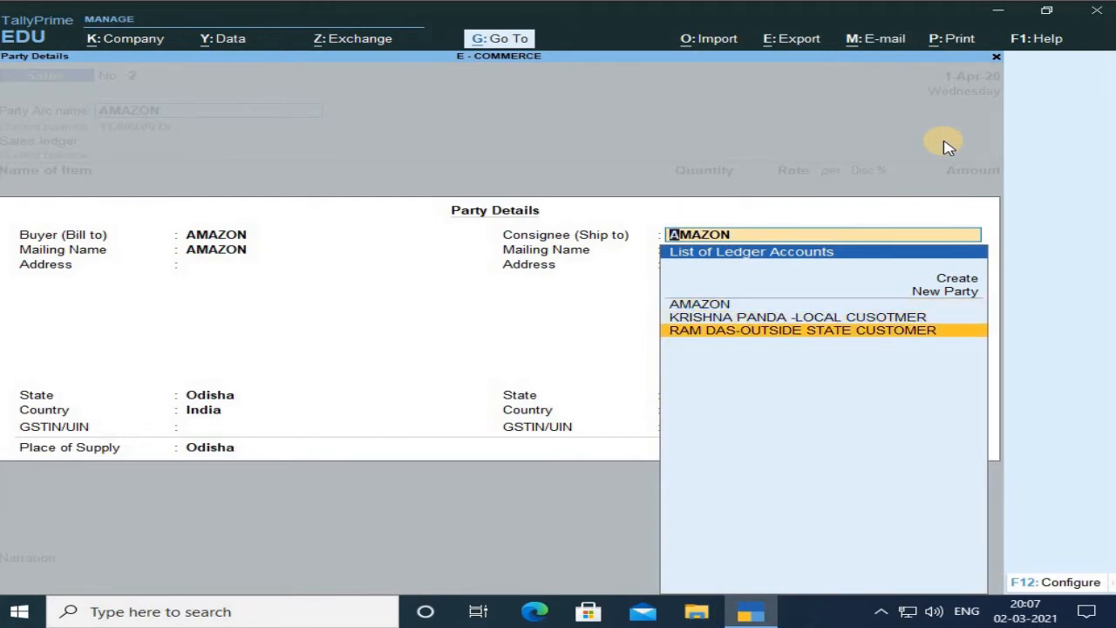
key(Return)
key(Return)
key(Return)
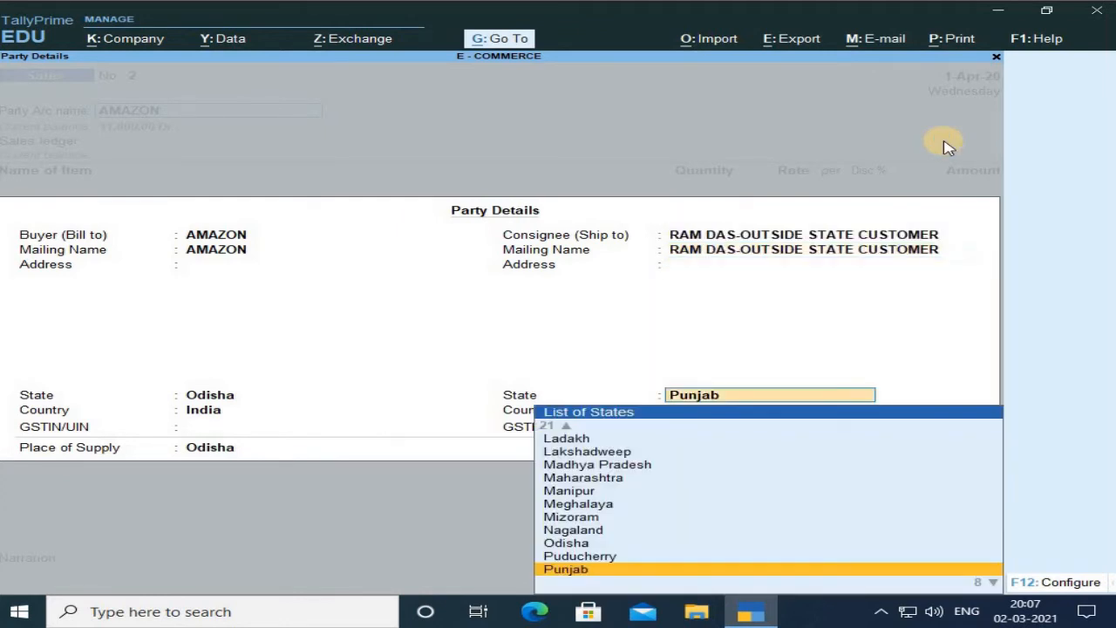
key(Return)
key(Return)
key(Return)
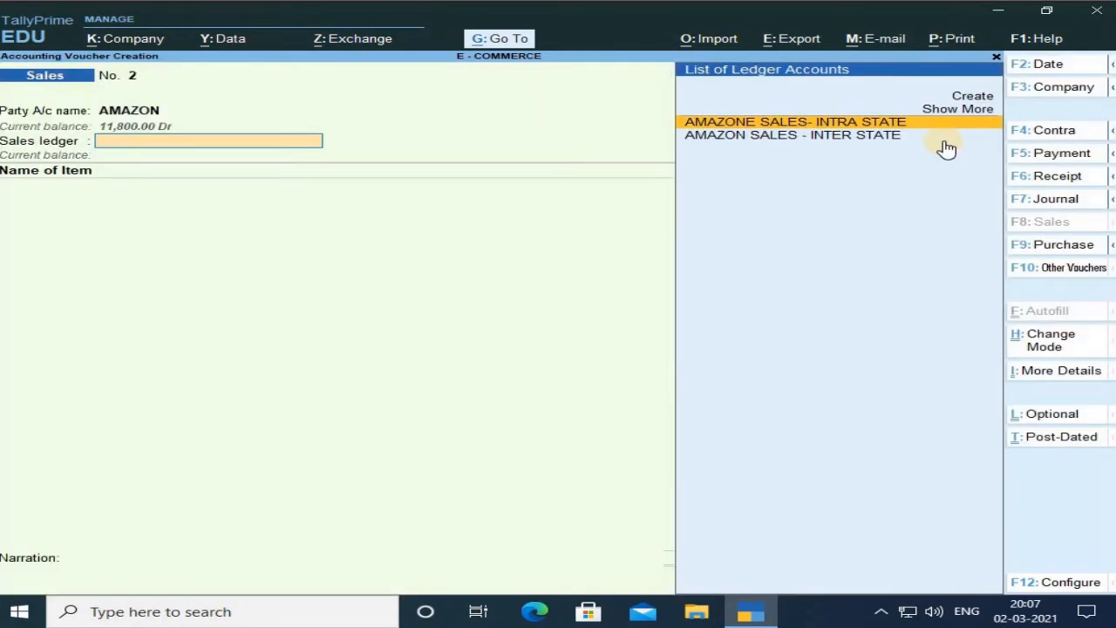
Choose AMAZON SALES - INTER STATE as the sales ledger and pick TEDDY as the item.
key(Down)
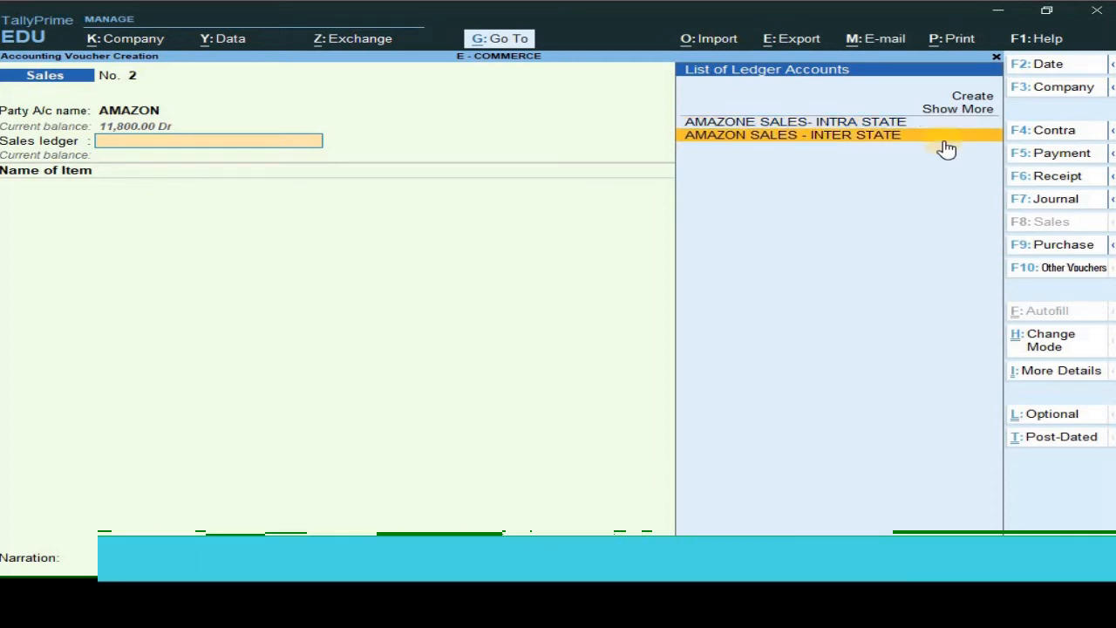
key(Return)
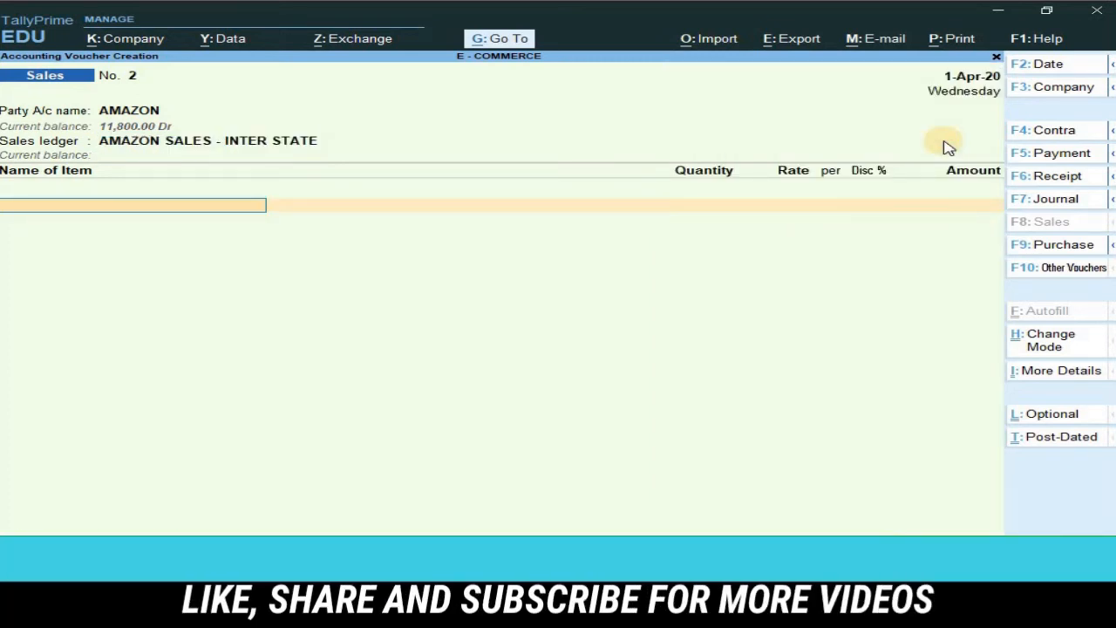
key(Down)
key(Return)
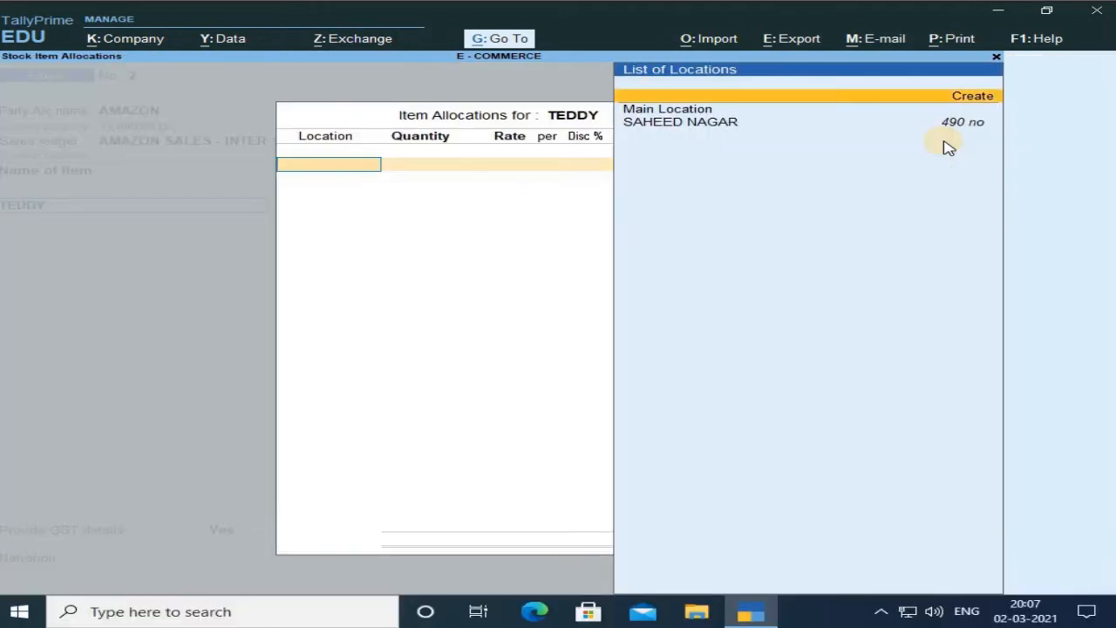
Allocate 10 of TEDDY from SAHEED NAGAR at the default rate and finish the item line.
key(Down)
click(949, 146)
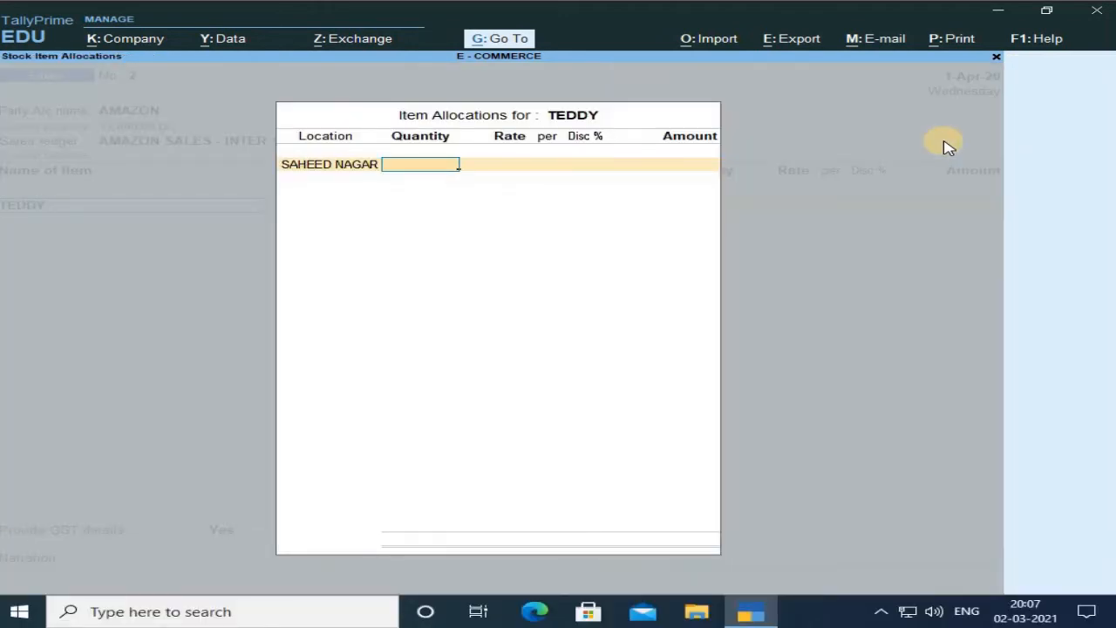
text(10)
key(Return)
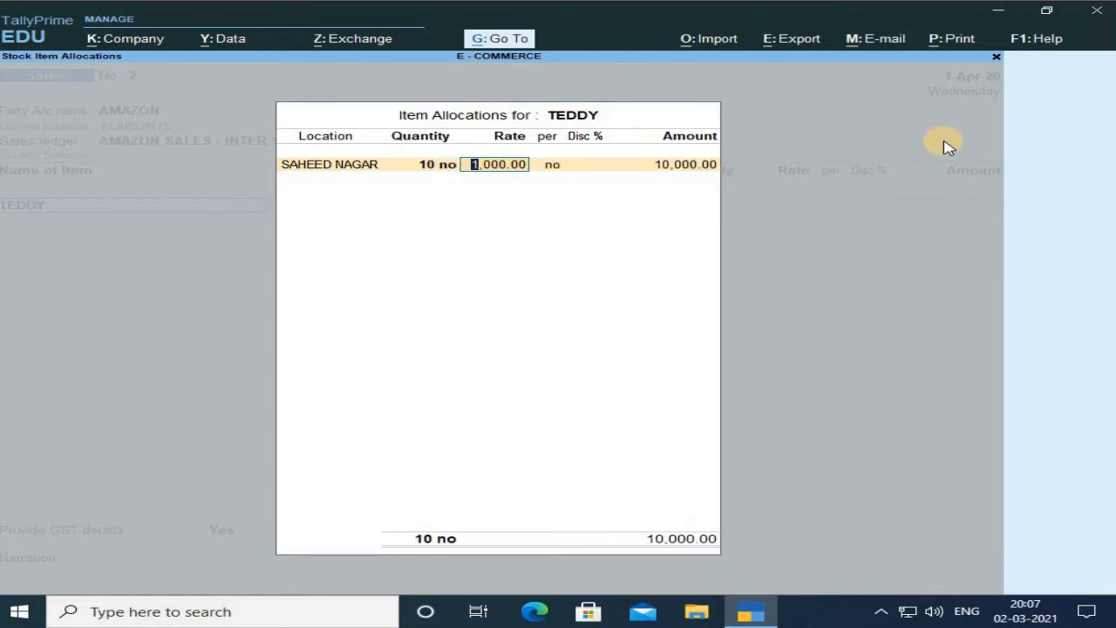
key(Return)
key(Return)
key(Return)
key(Return)
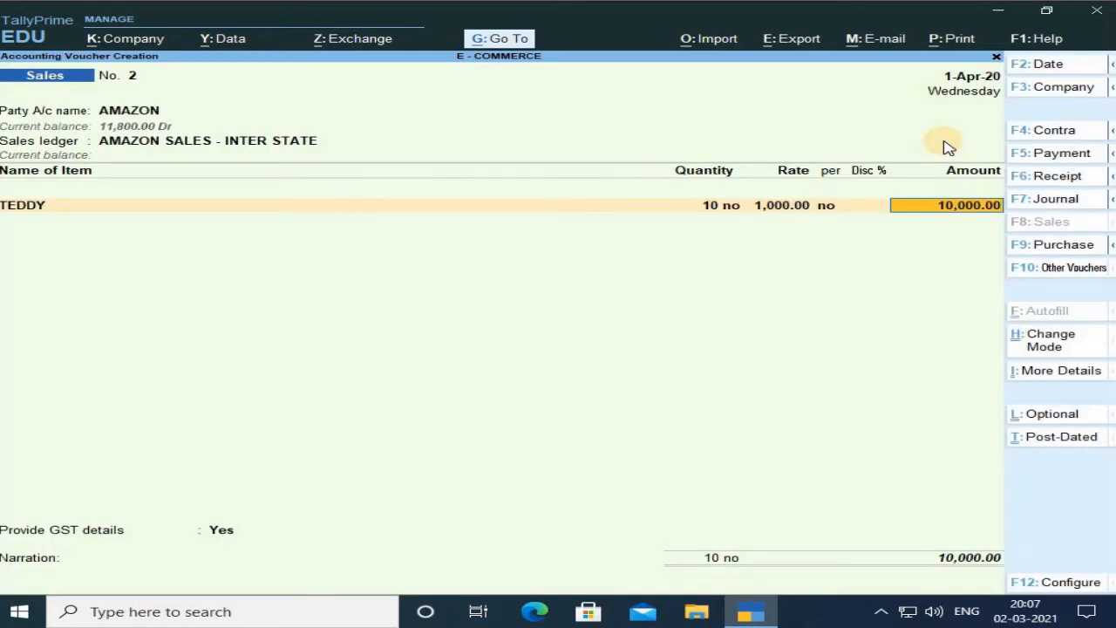
key(Return)
key(Return)
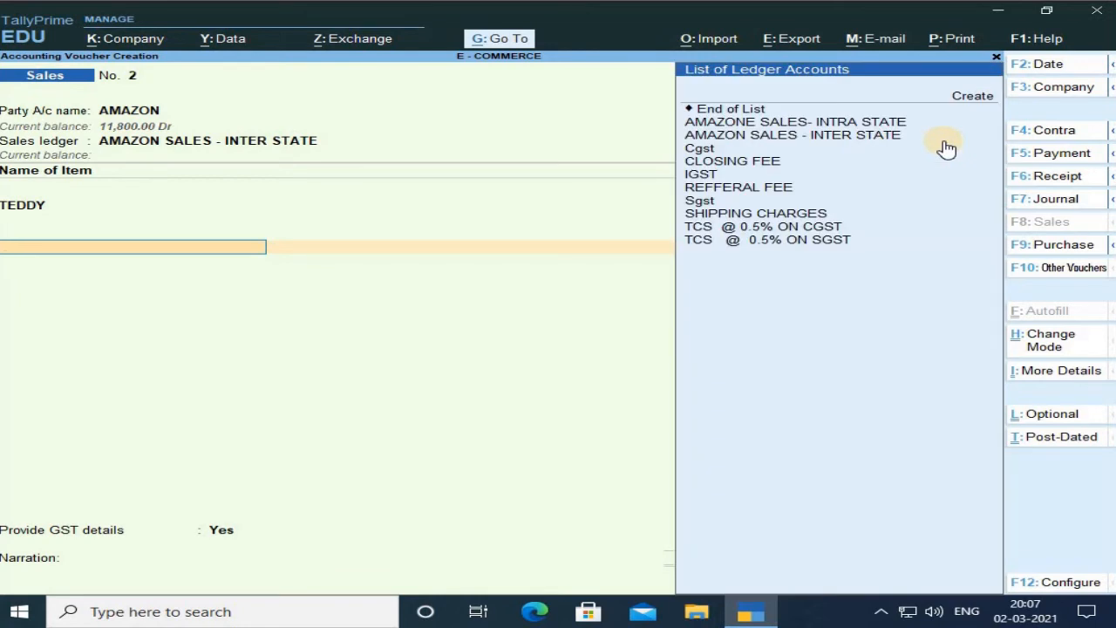
Add the IGST ledger below the item with its calculated tax amount.
key(Down)
key(Down)
key(Down)
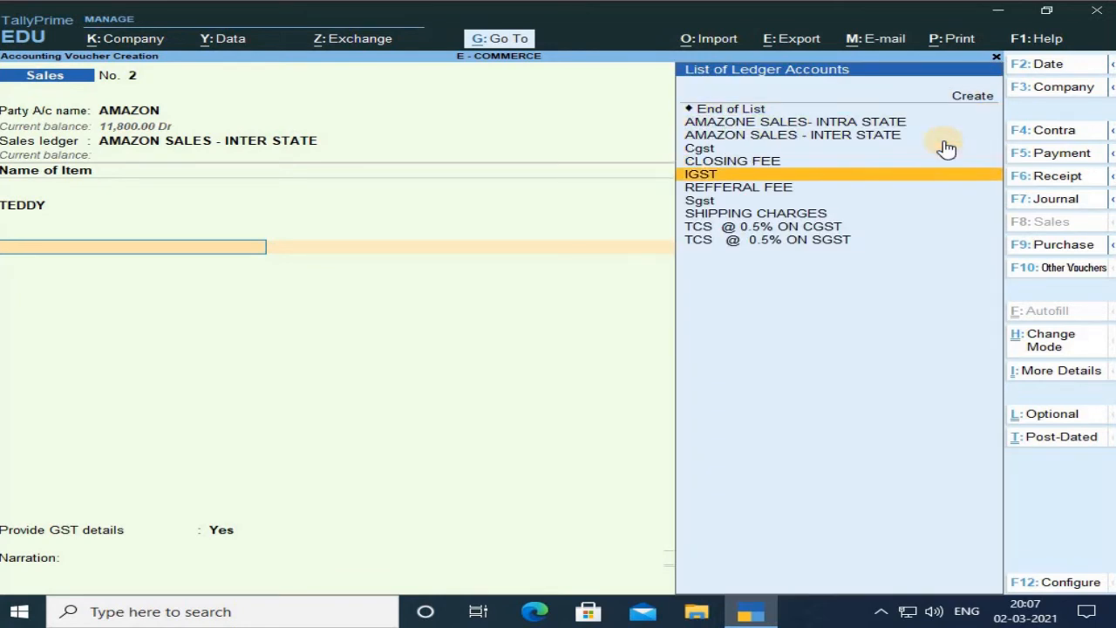
key(Return)
key(Return)
key(Return)
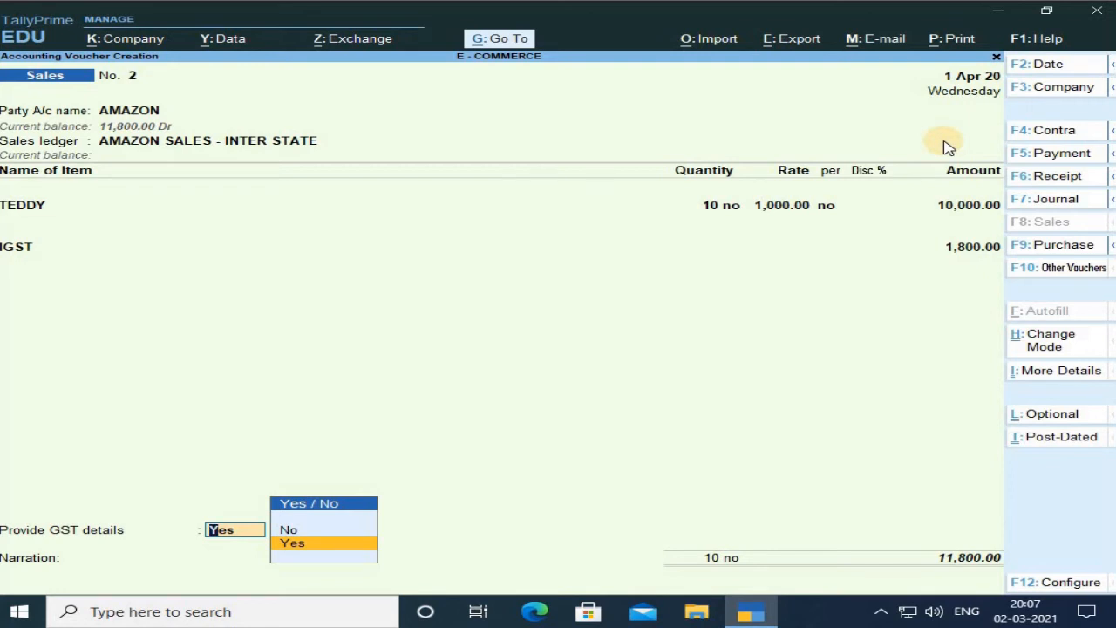
Close the ledger lines and provide GST details, keeping supplies under section 7 of IGST Act as No.
key(Return)
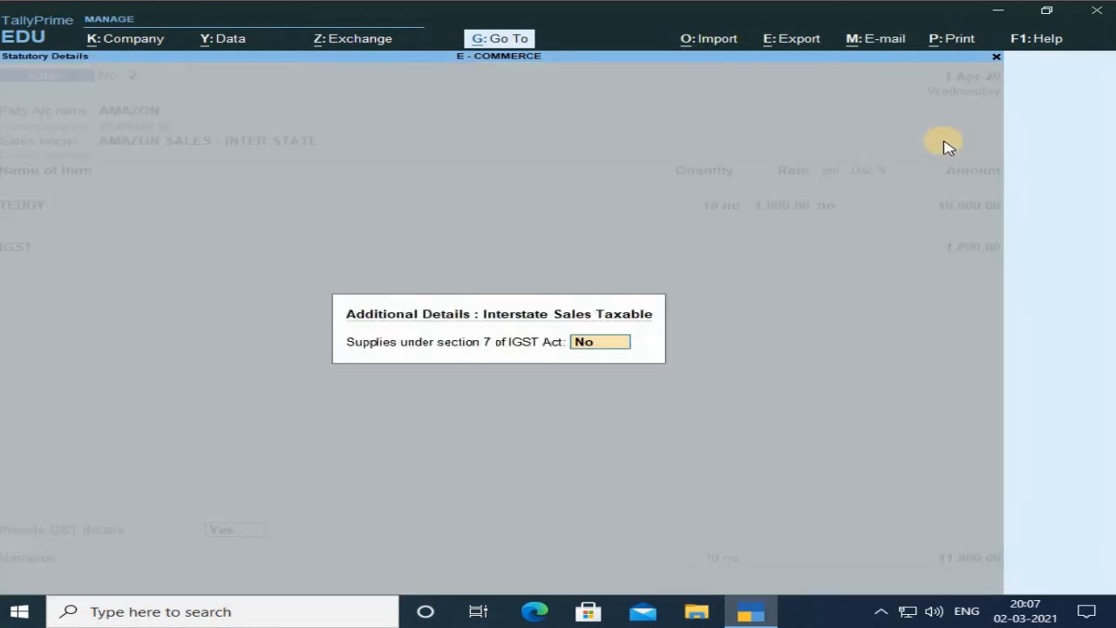
key(Return)
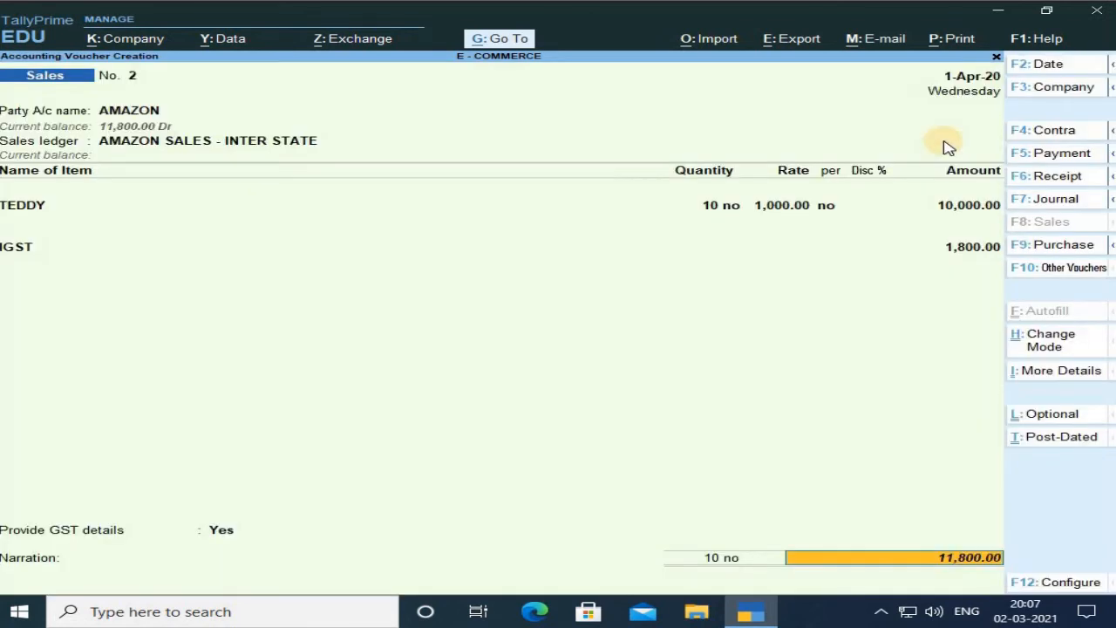
Accept the GST details and the default new bill reference 2 for 11,800 Dr in AMAZON's bill-wise details.
key(Return)
key(Return)
key(Return)
key(Return)
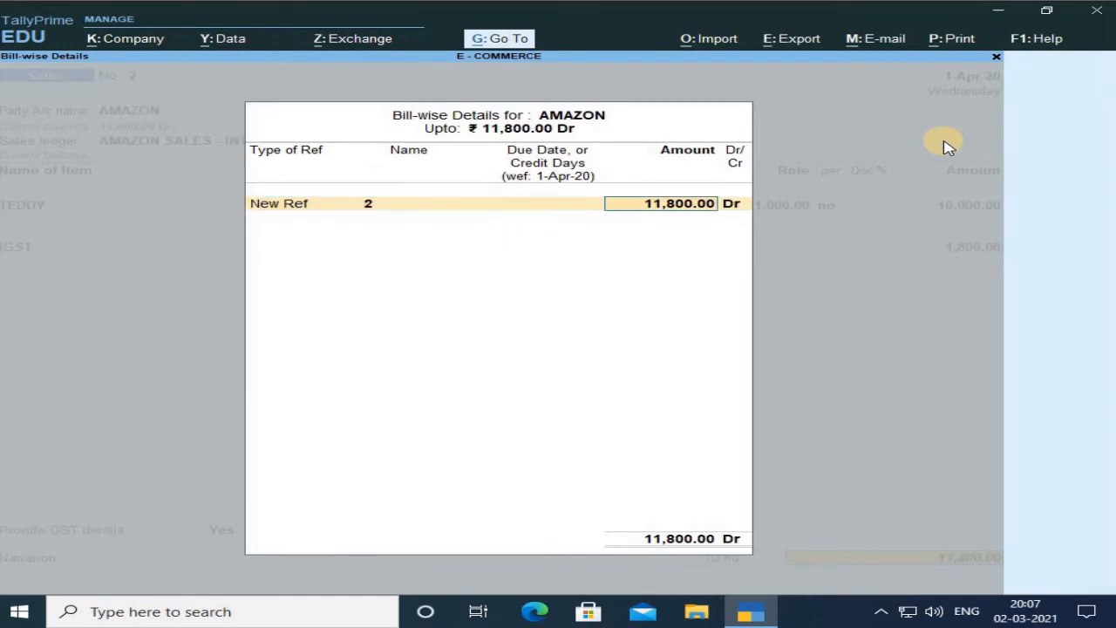
key(Return)
key(Return)
Acknowledge the place-of-supply mismatch warning and save the inter-state sales voucher.
key(Return)
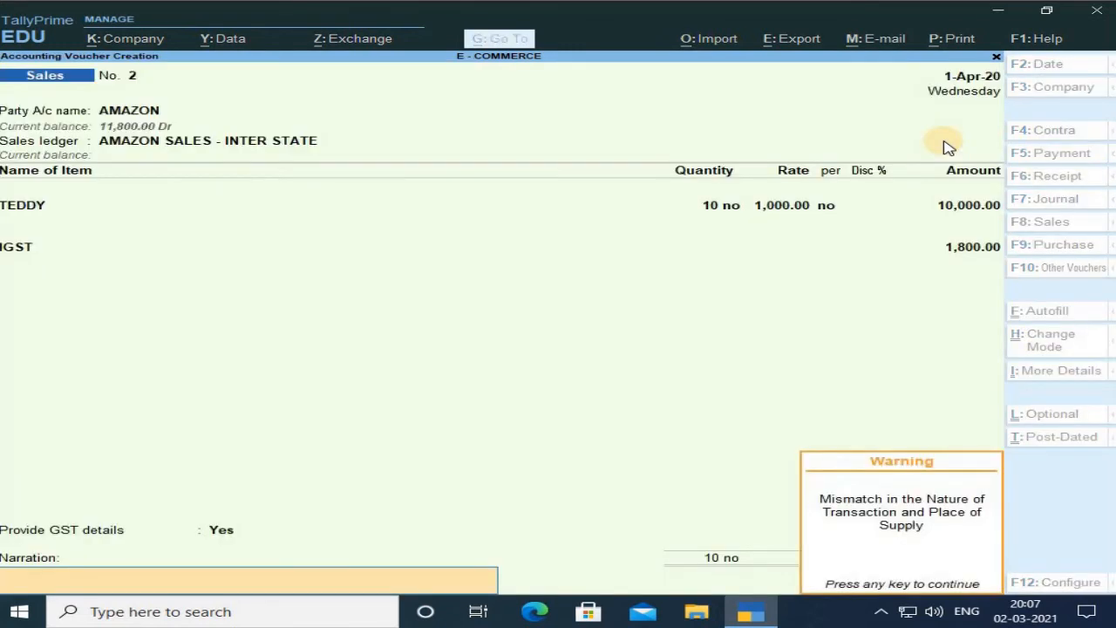
key(Return)
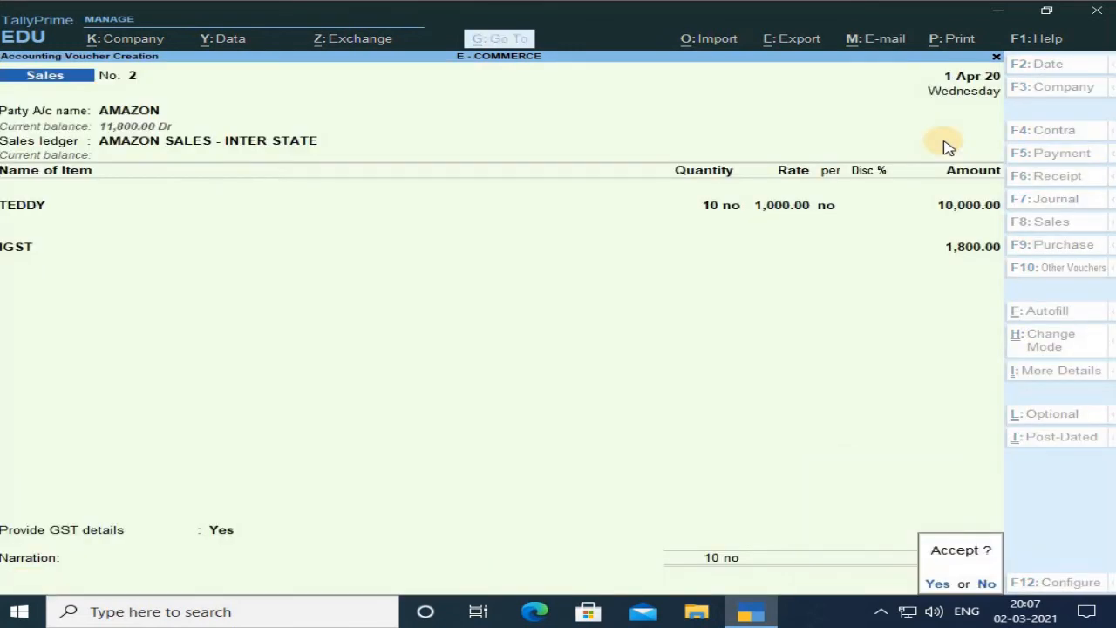
click(943, 140)
key(Return)
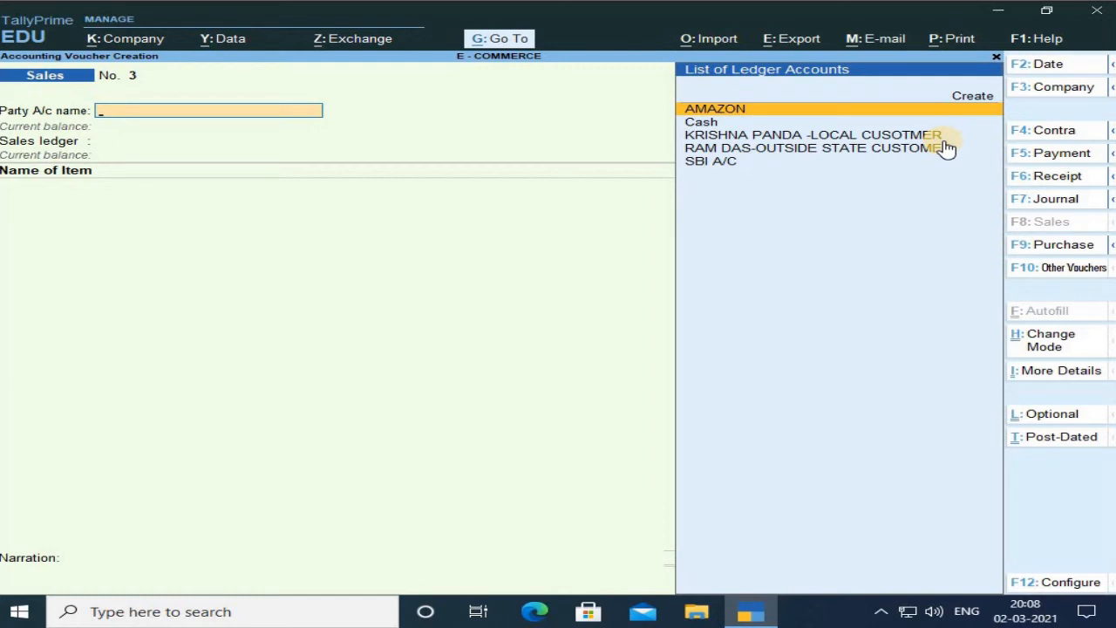
Switch to a Journal voucher and set its stat adjustment to GST, Increase of Input Tax Credit, TCS Adjustment.
key(F7)
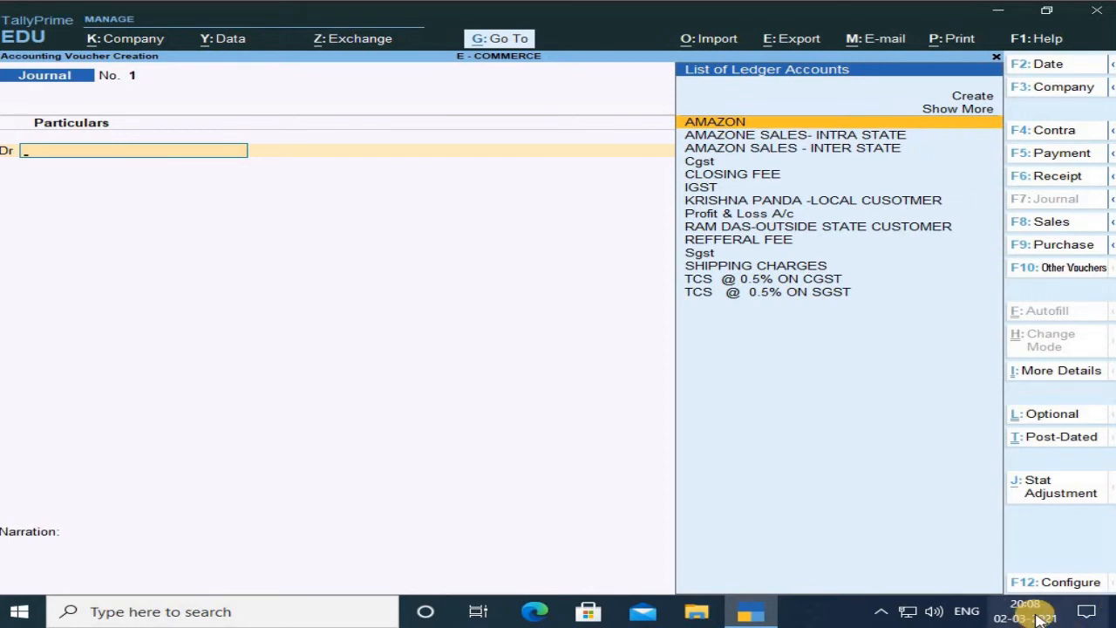
click(1054, 491)
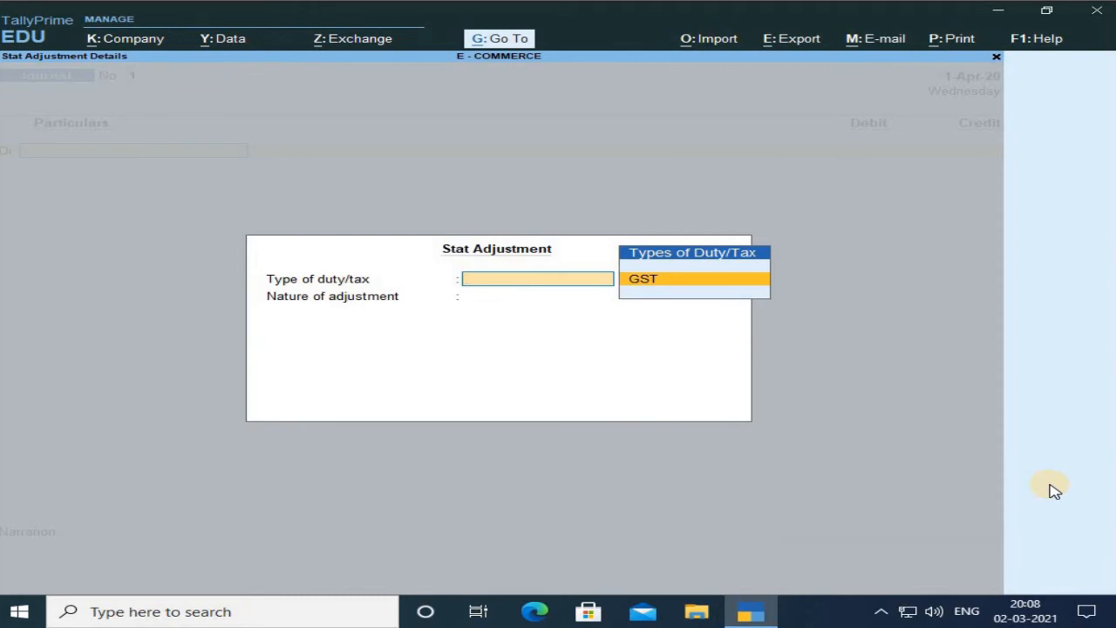
key(Return)
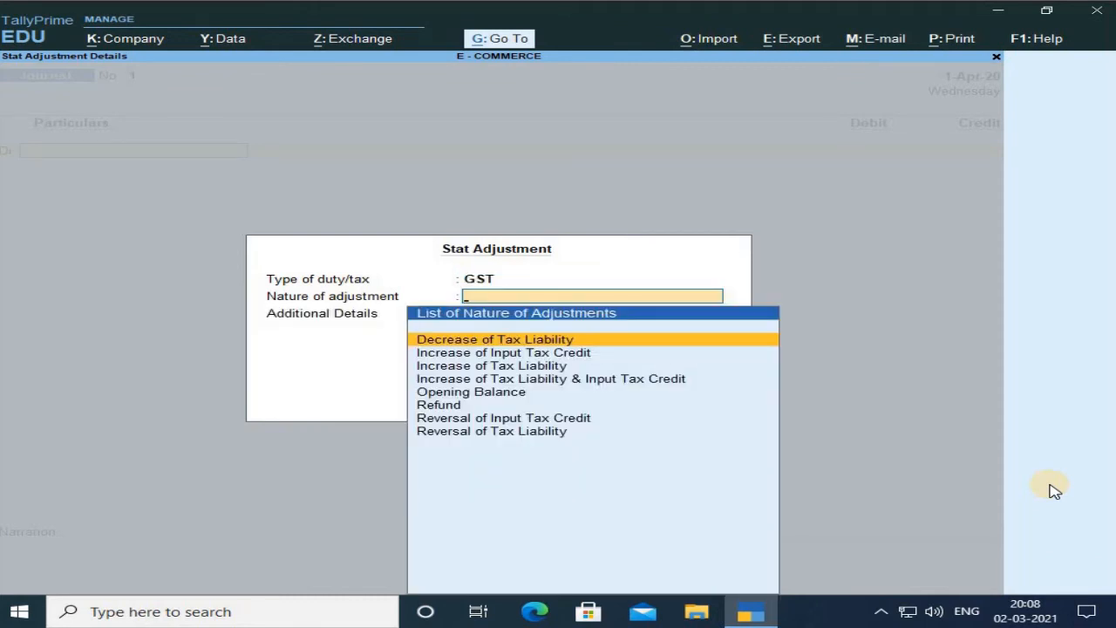
key(Down)
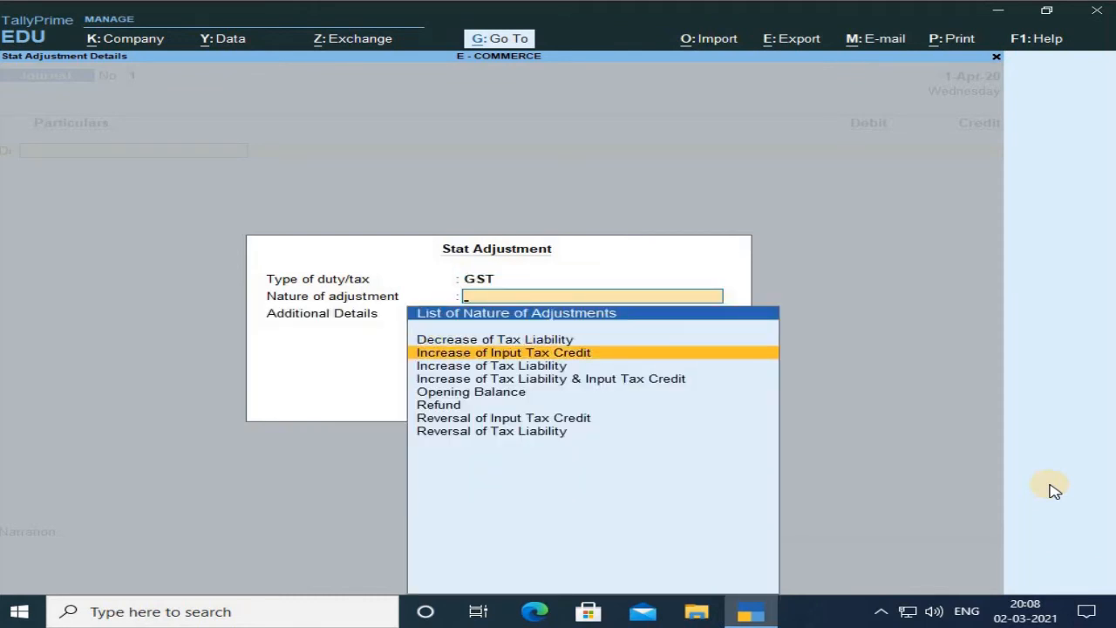
key(Return)
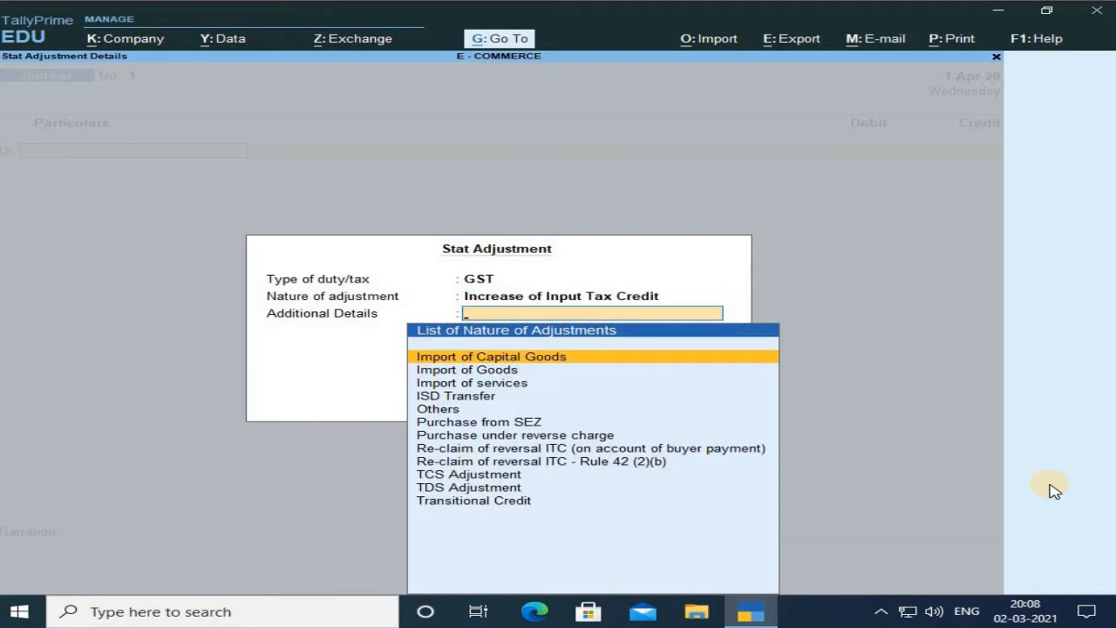
key(Down)
key(Down)
key(Down)
key(Down)
key(Down)
key(Down)
key(Down)
key(Down)
key(Down)
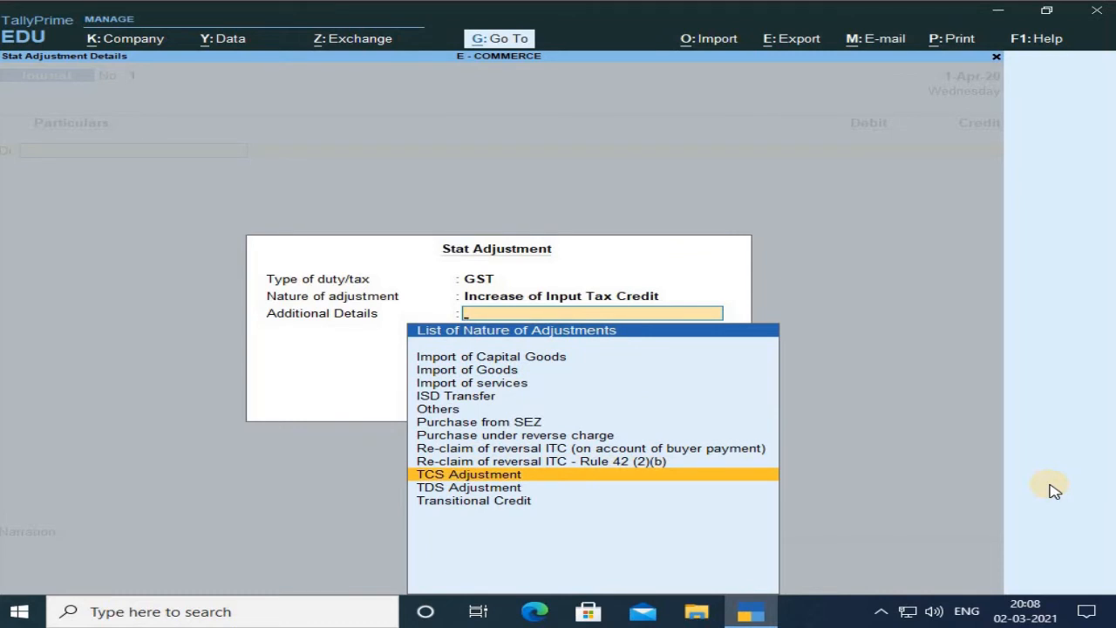
key(Return)
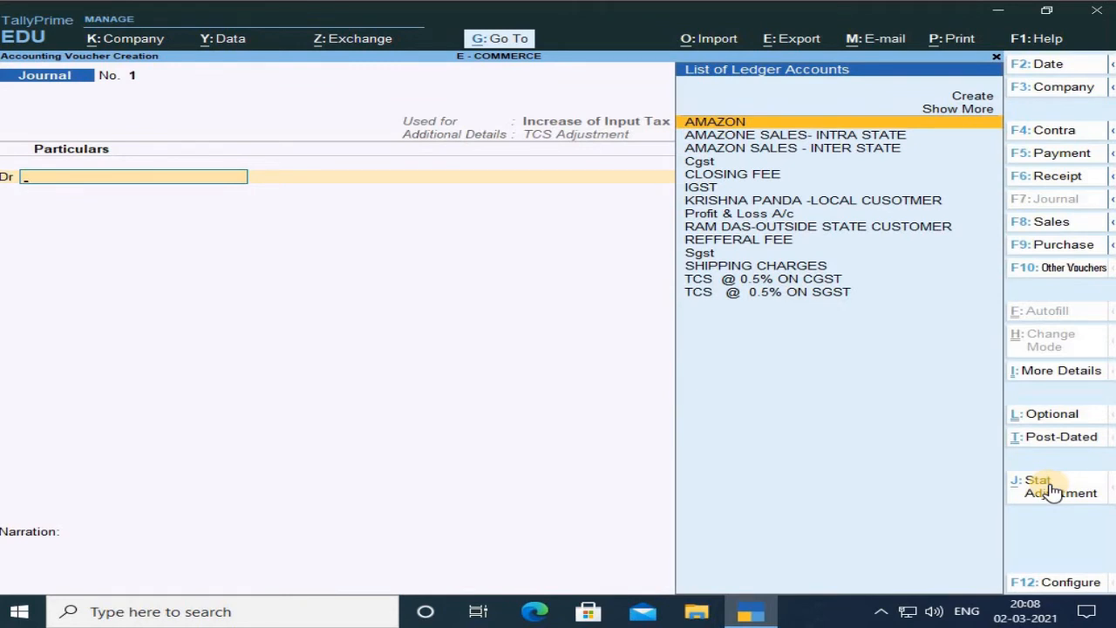
Debit the REFFERAL FEE ledger with 1,000 in the journal.
key(Down)
key(Down)
key(Down)
key(Down)
key(Down)
key(Down)
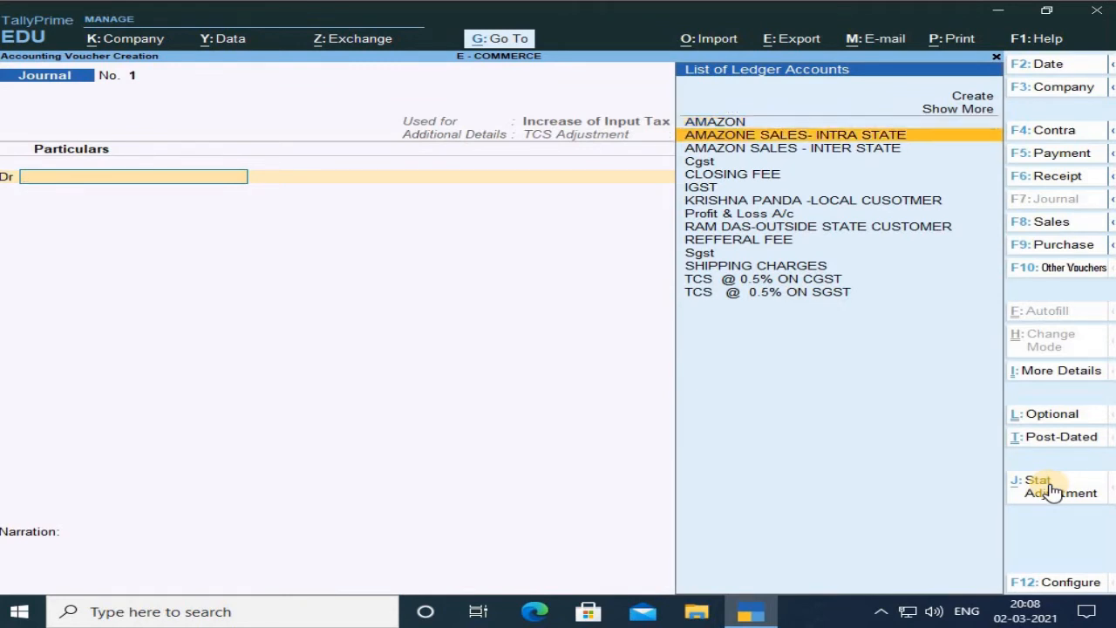
key(Down)
key(Down)
key(Down)
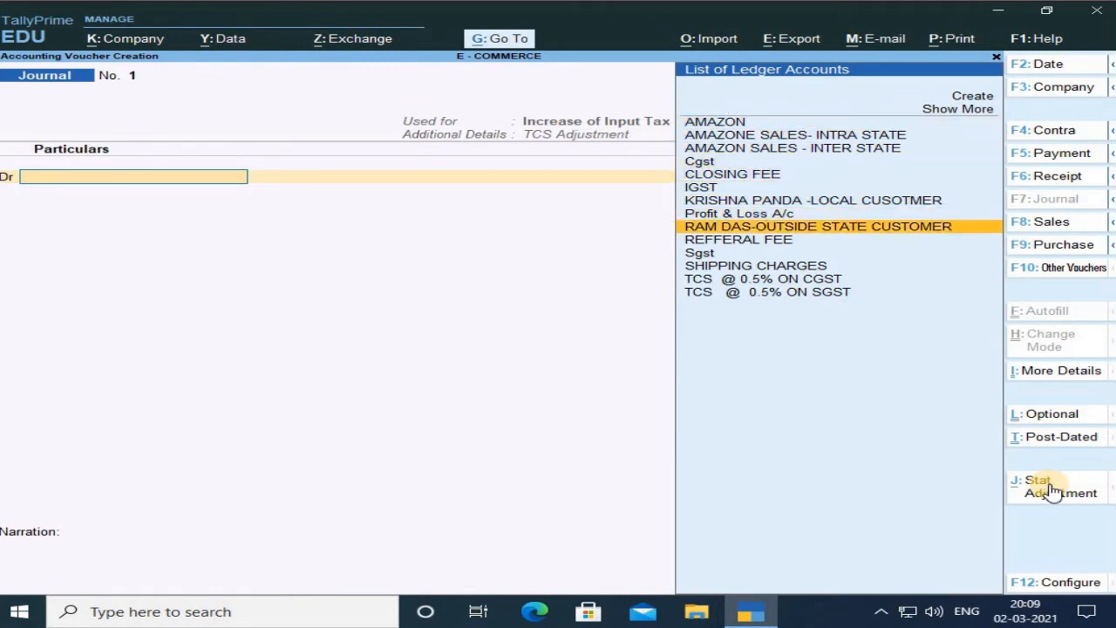
key(Return)
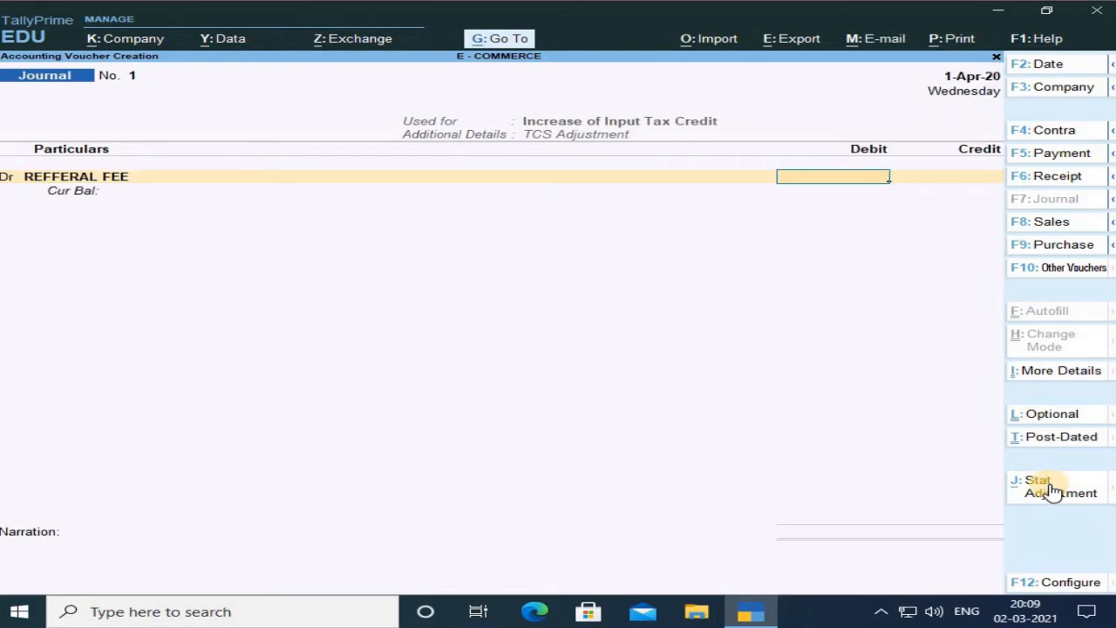
text(1000)
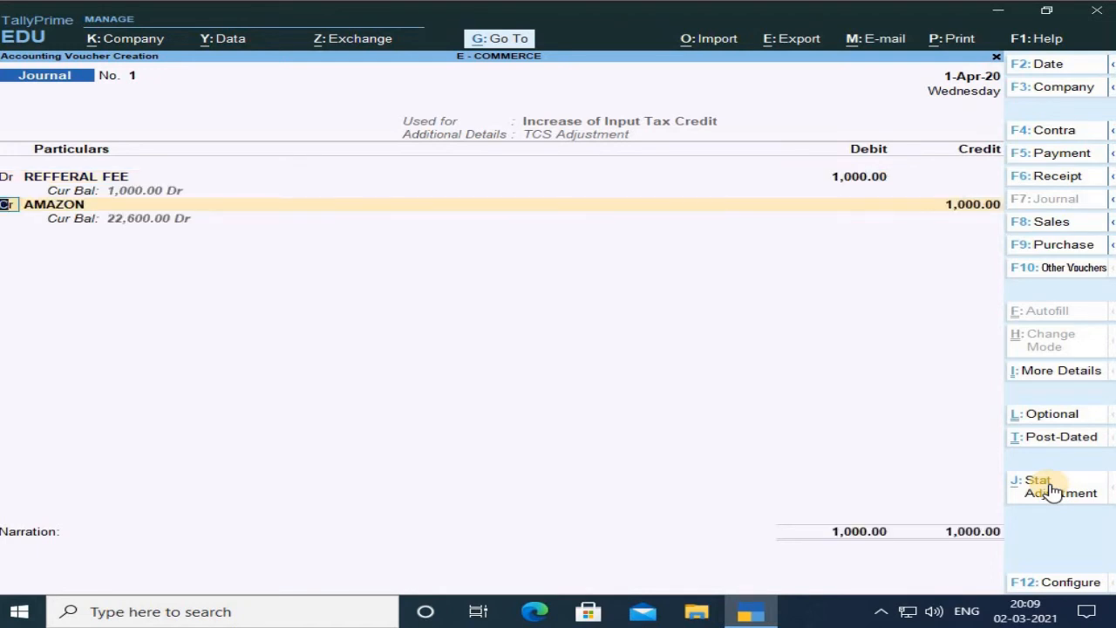
Turn the next line into a debit and debit CLOSING FEE with 100.
text(dr)
key(Return)
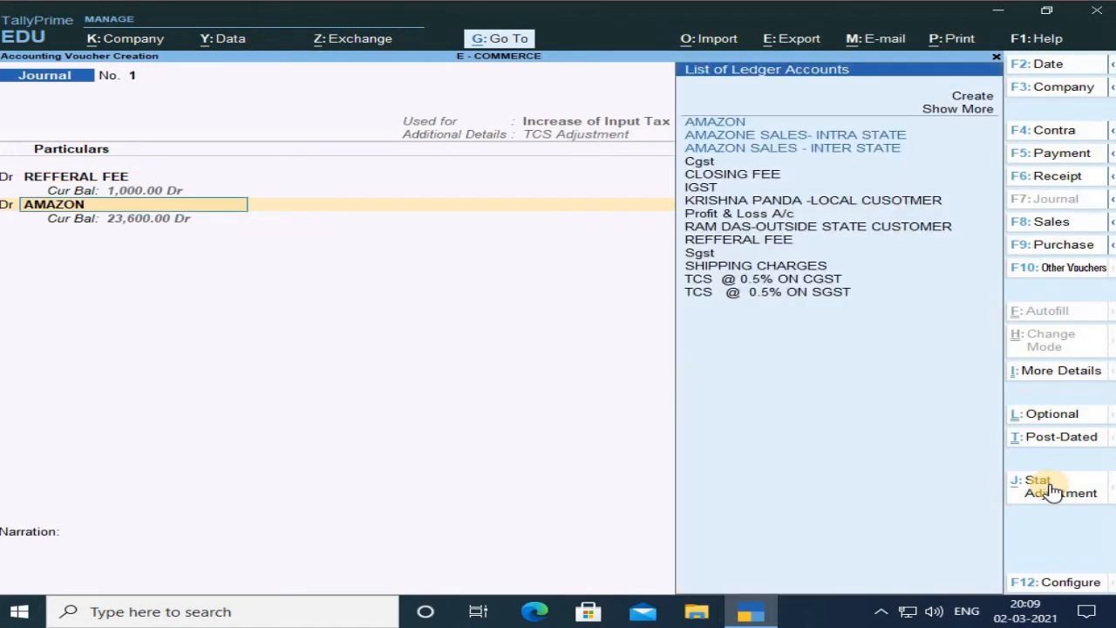
key(Down)
key(Down)
key(Down)
key(Down)
key(Down)
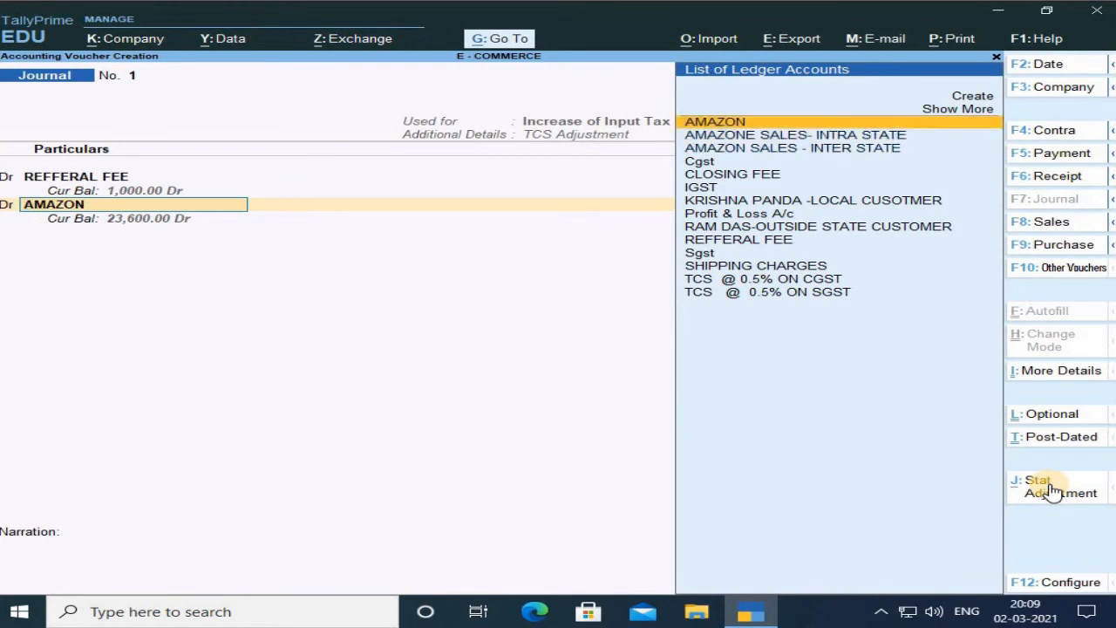
key(Return)
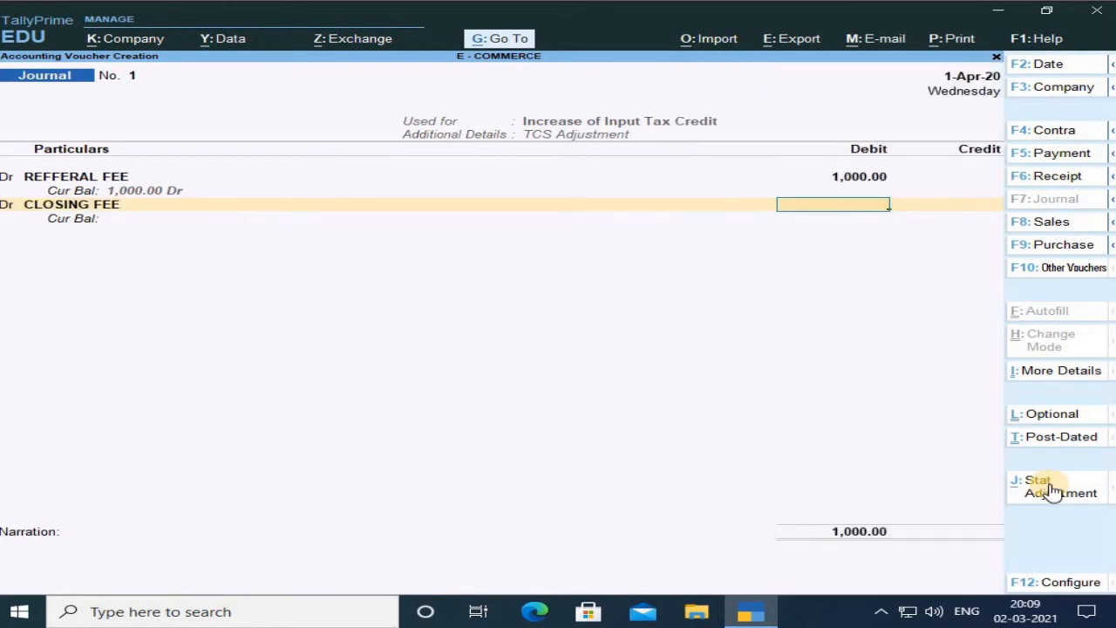
text(100)
key(Return)
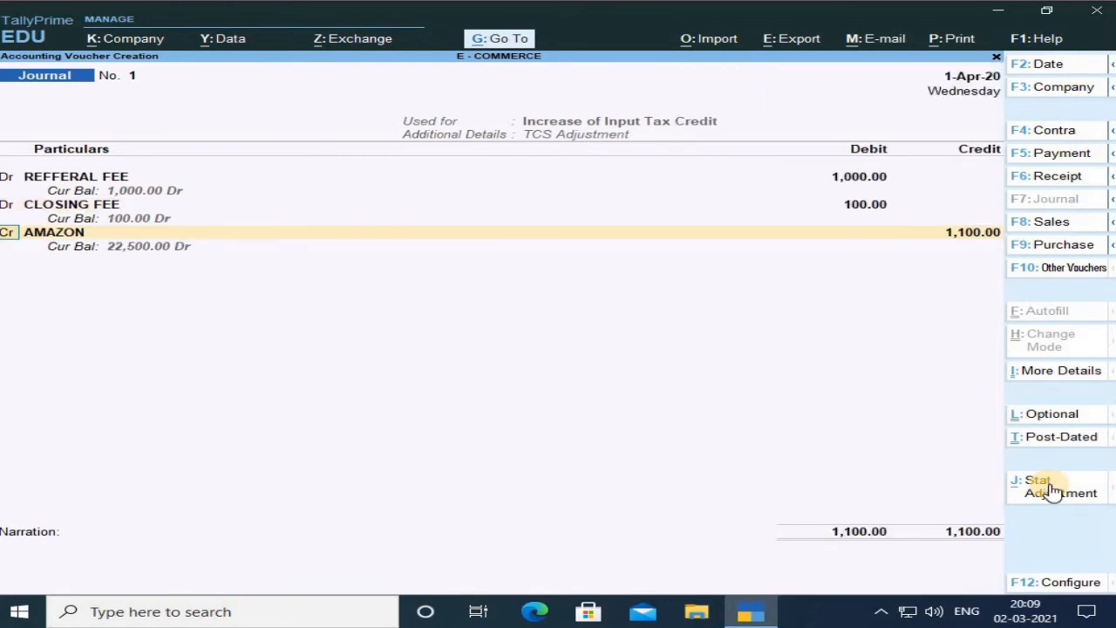
Add a debit line for SHIPPING CHARGES with 100.
text(d)
key(Return)
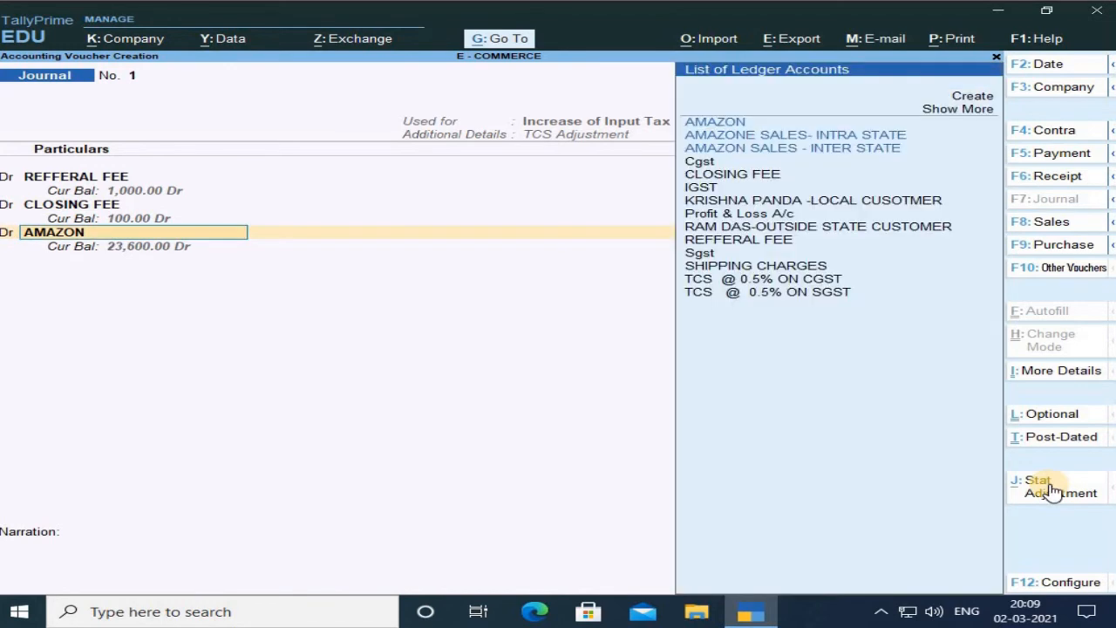
key(Down)
key(Down)
key(Down)
key(Down)
key(Down)
key(Down)
key(Down)
key(Down)
key(Down)
key(Down)
key(Down)
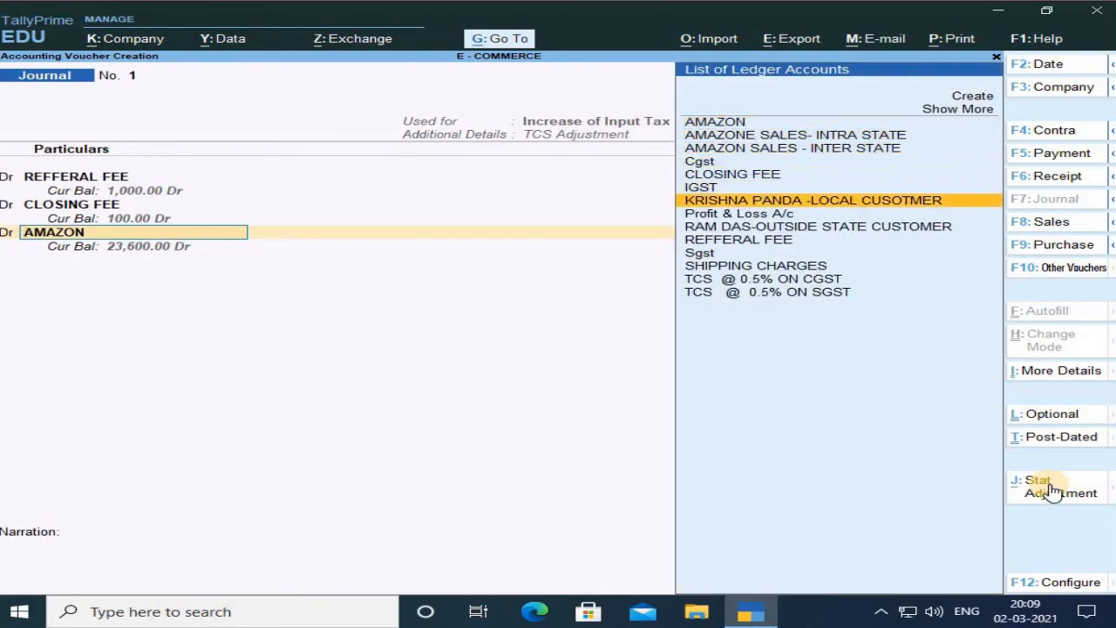
key(Return)
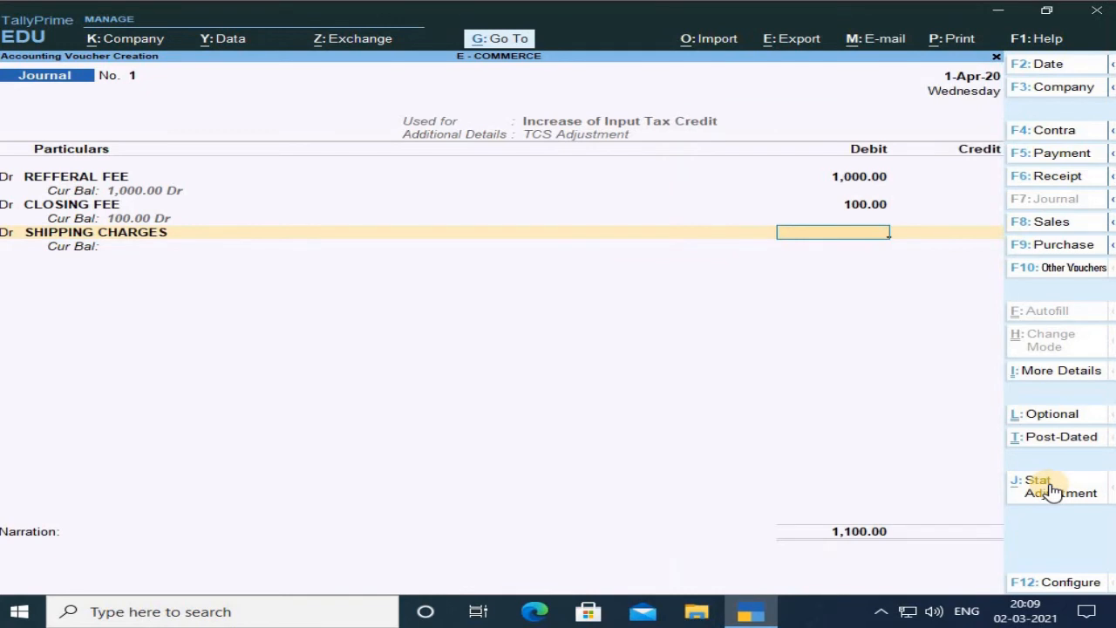
text(100)
key(Return)
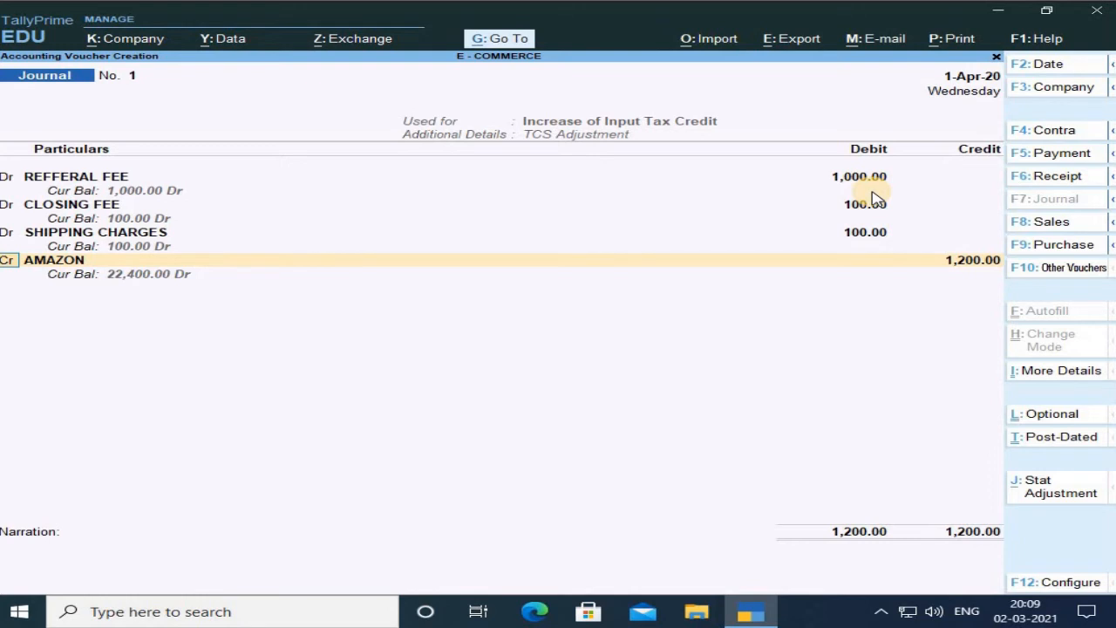
Add a debit line for Cgst with rate 9% on taxable value 1,200 and amount 108.
text(d)
key(Return)
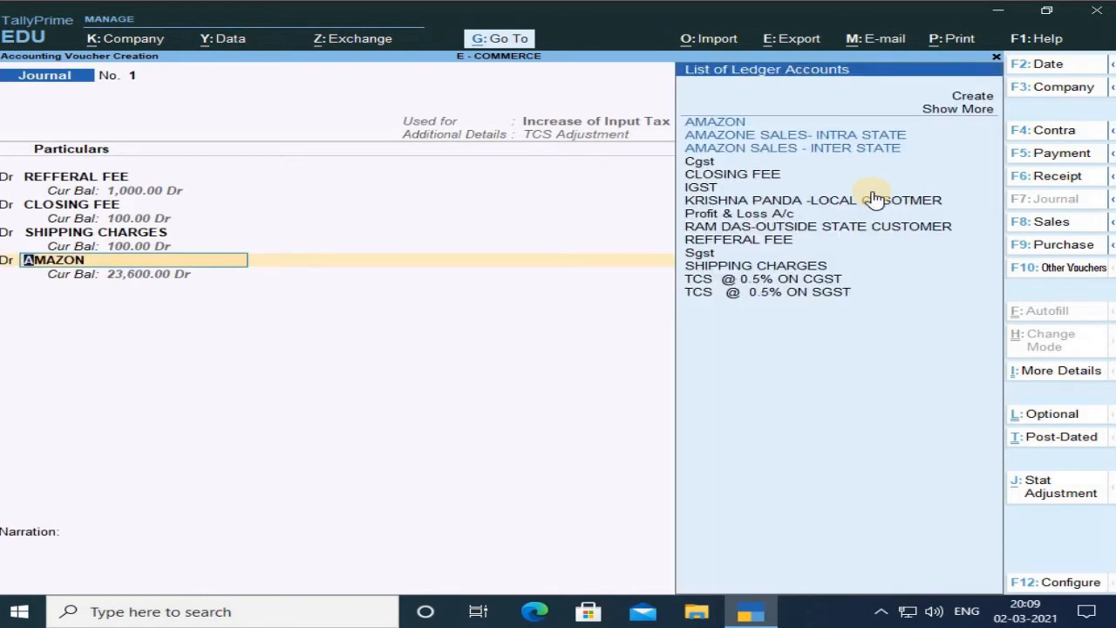
key(Down)
key(Down)
key(Down)
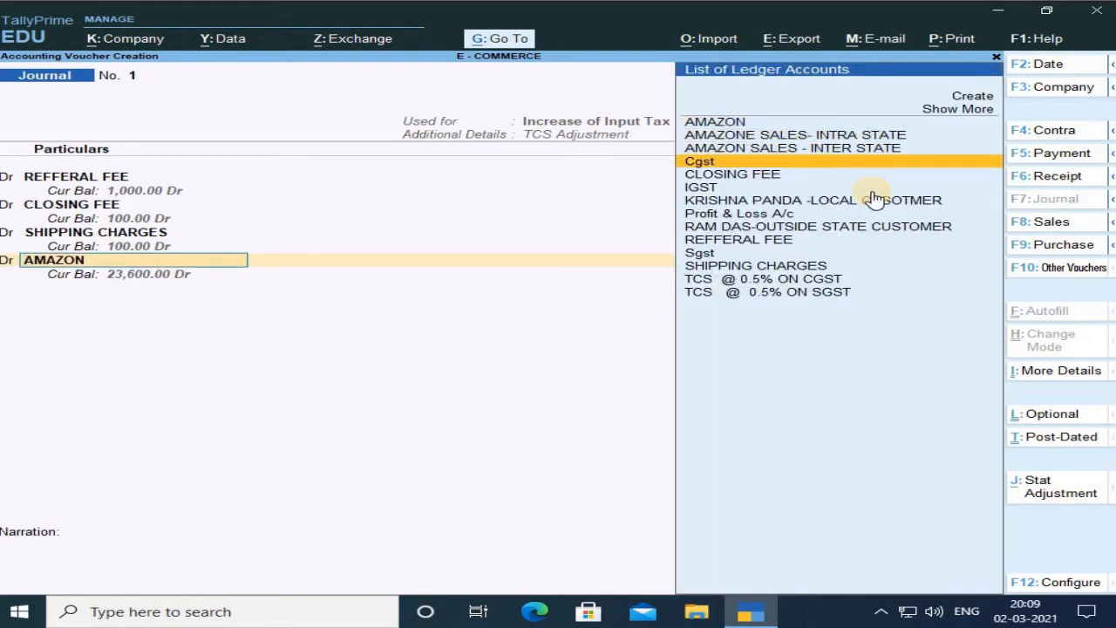
key(Return)
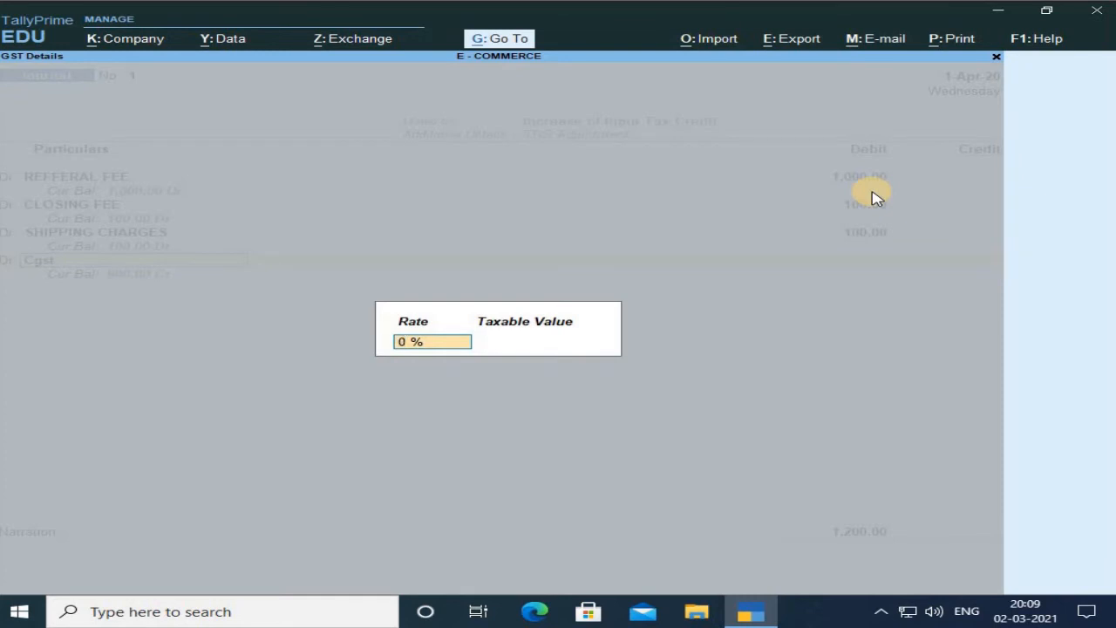
text(9)
key(Return)
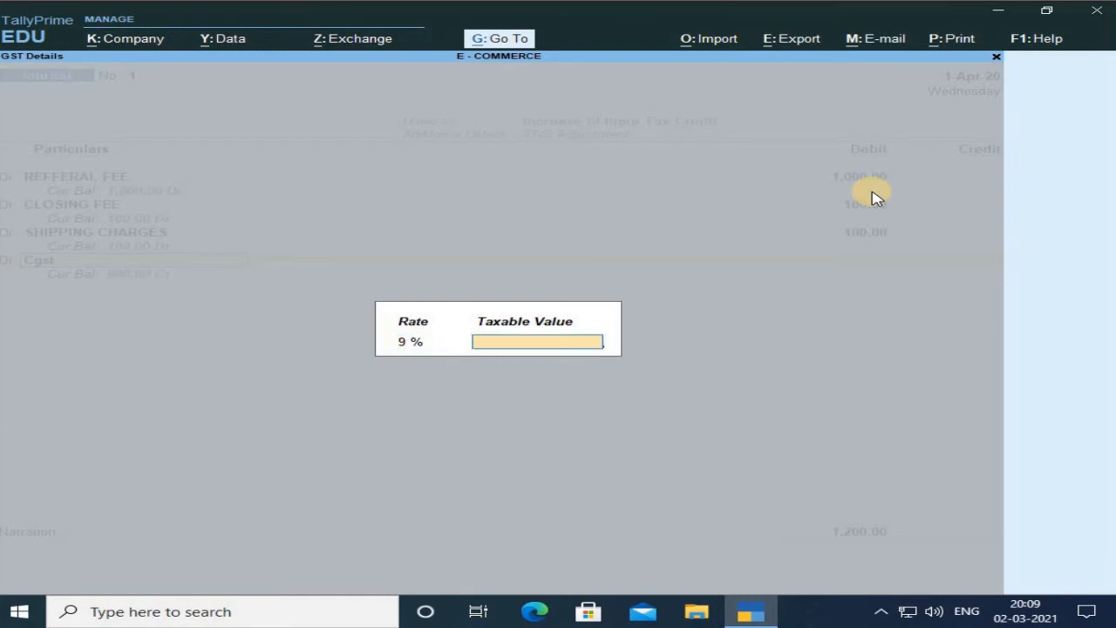
text(1200)
key(Return)
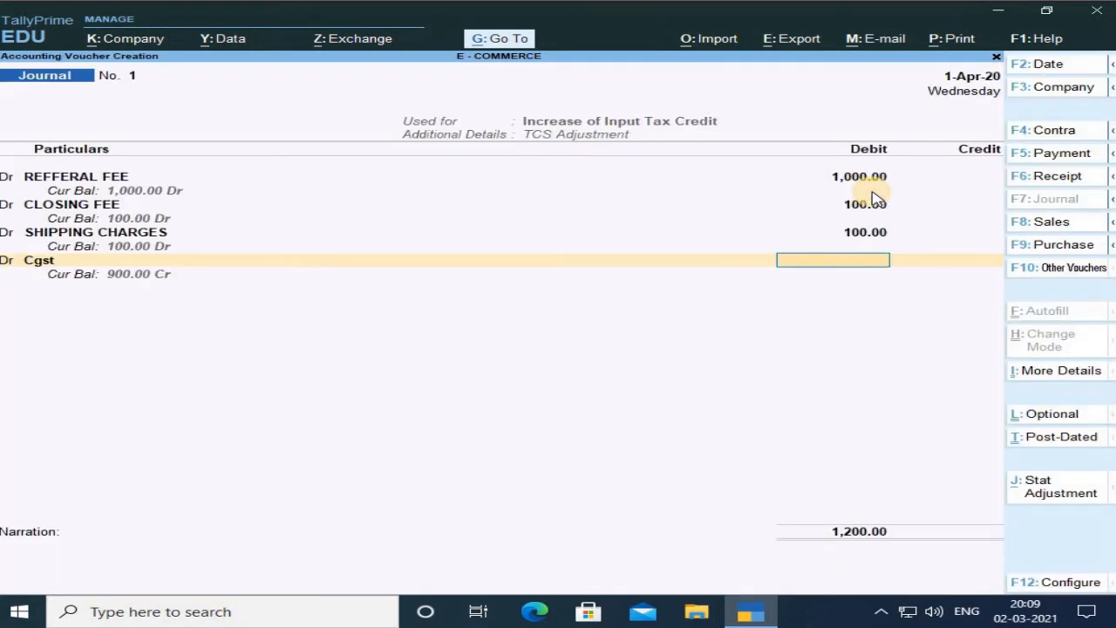
text(108)
key(Return)
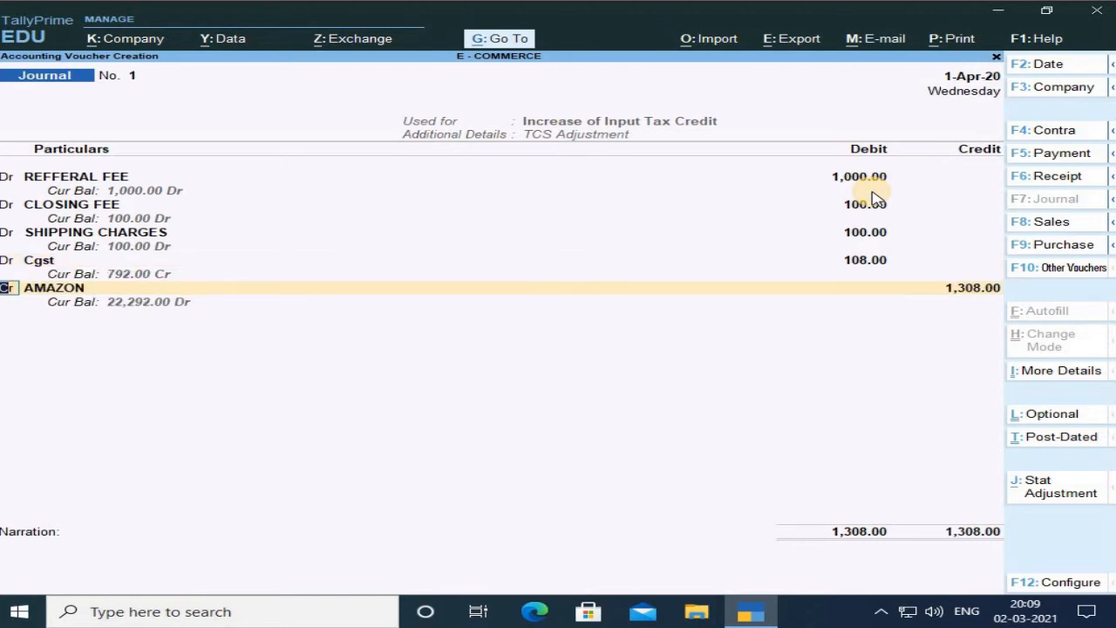
Add a debit line for Sgst at 9% on taxable value 1,200 with amount 108.
text(d)
key(Return)
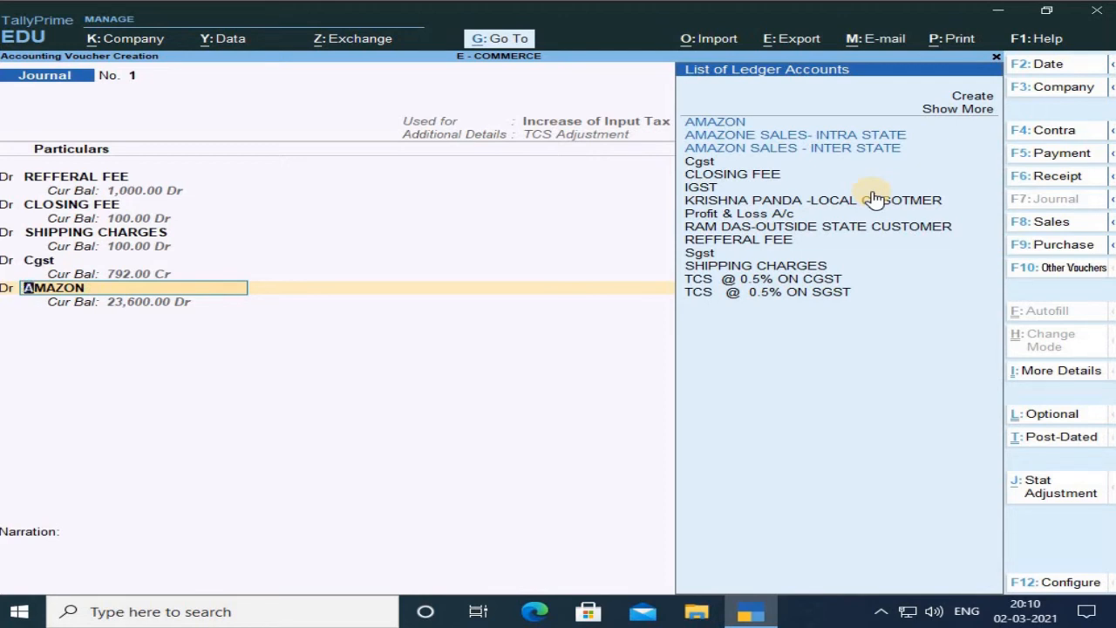
key(Down)
key(Down)
key(Down)
key(Down)
key(Down)
key(Down)
key(Down)
key(Down)
key(Down)
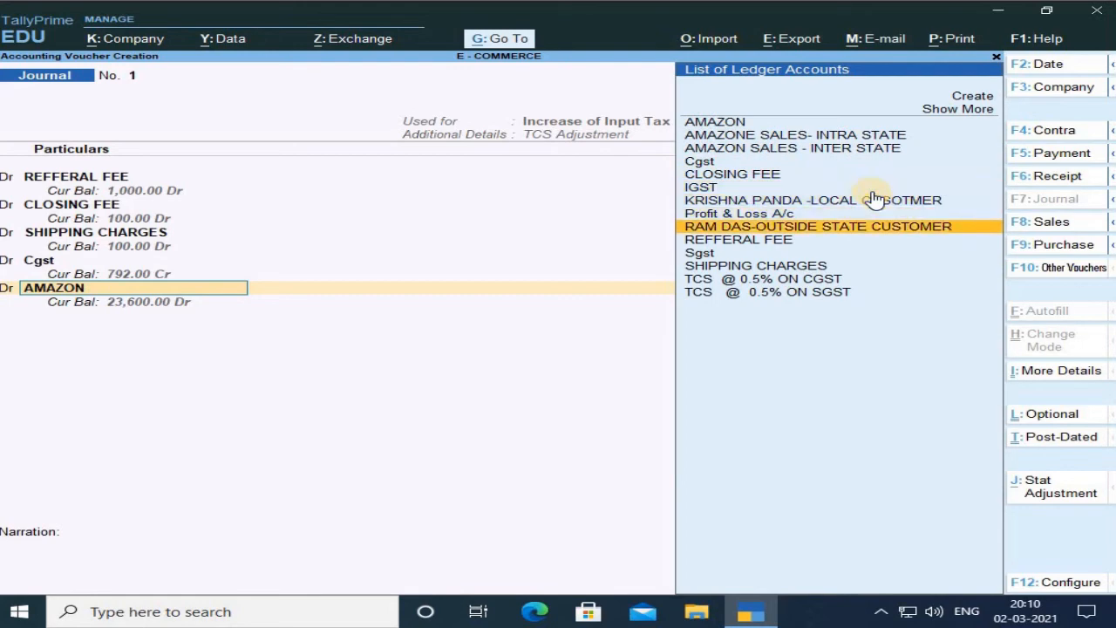
key(Down)
key(Down)
key(Return)
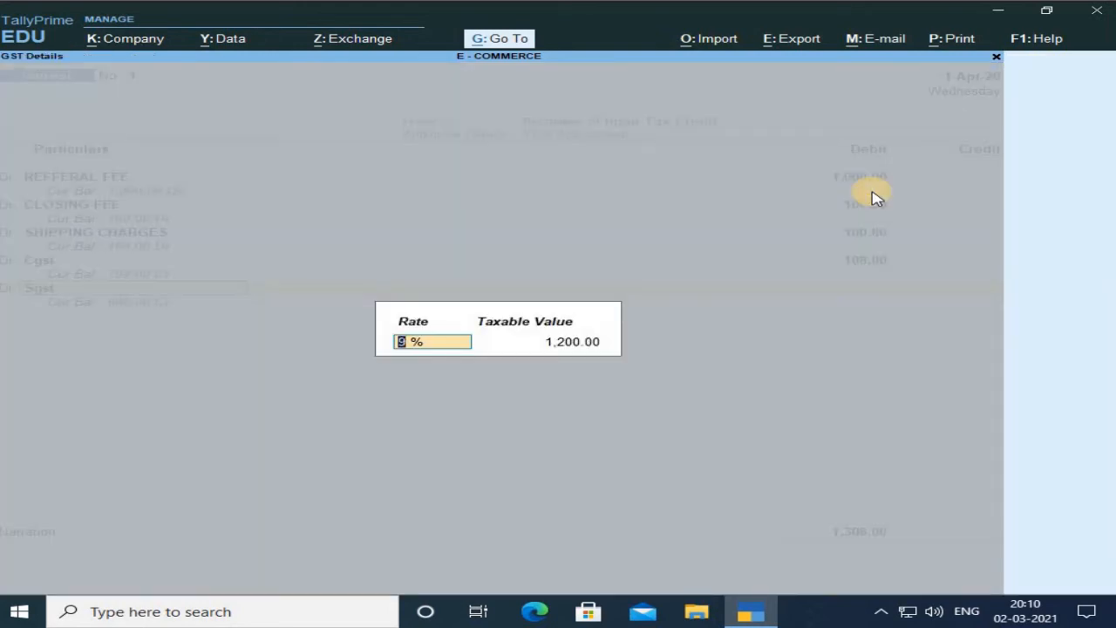
key(Return)
key(Return)
text(108)
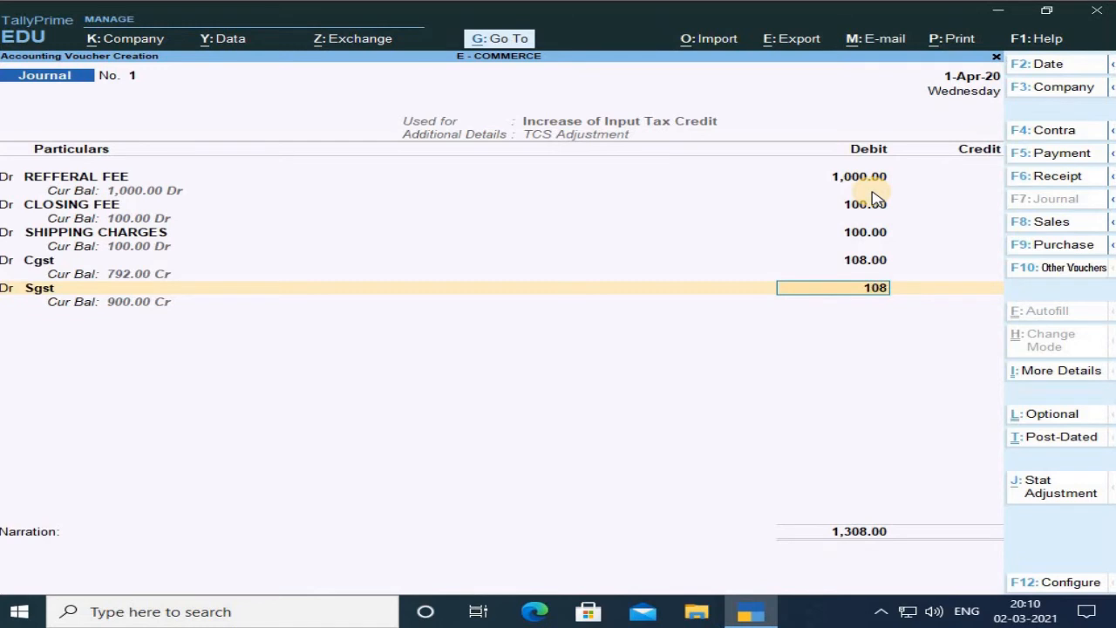
key(Return)
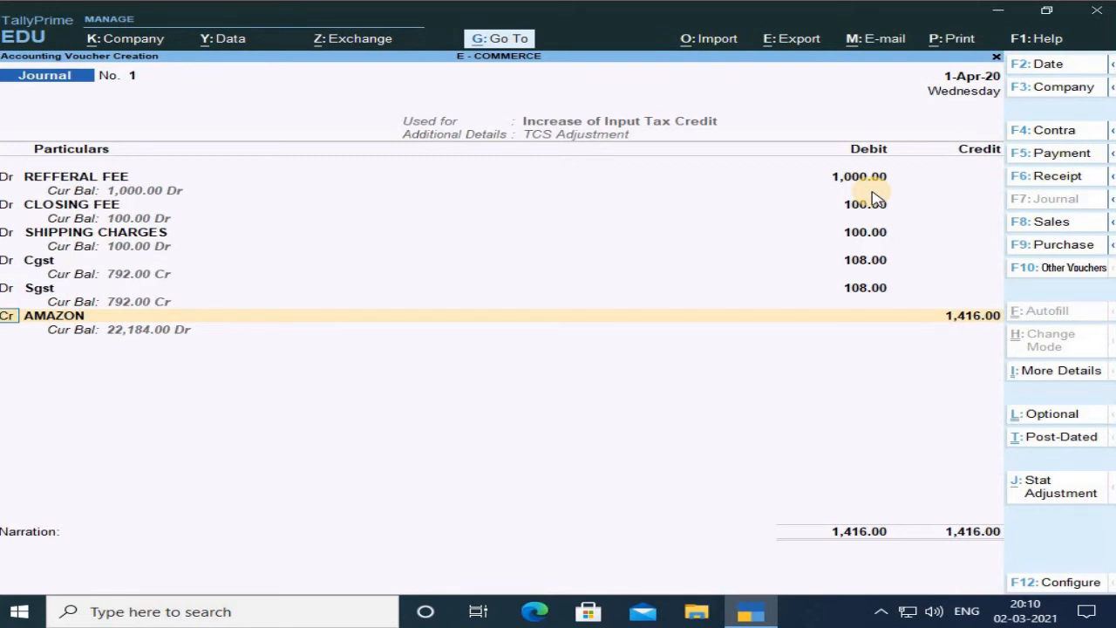
Add a debit line for TCS @ 0.5% ON CGST at rate 0.5% on taxable value 20,000 with amount 100.
text(d)
key(Return)
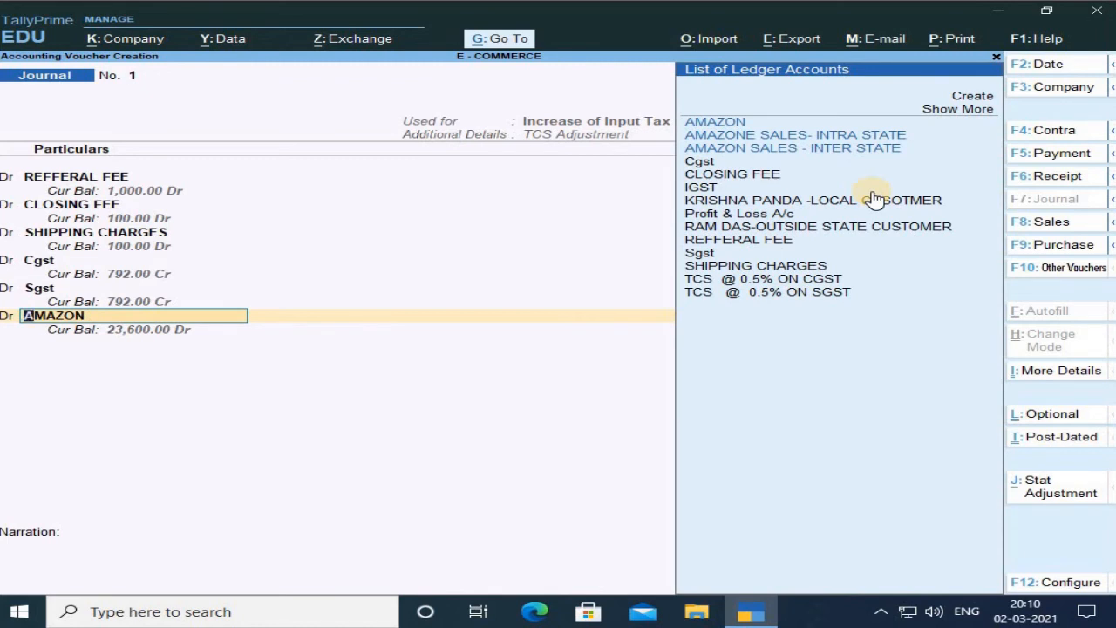
key(Down)
key(Down)
key(Down)
key(Down)
key(Down)
key(Down)
key(Down)
key(Down)
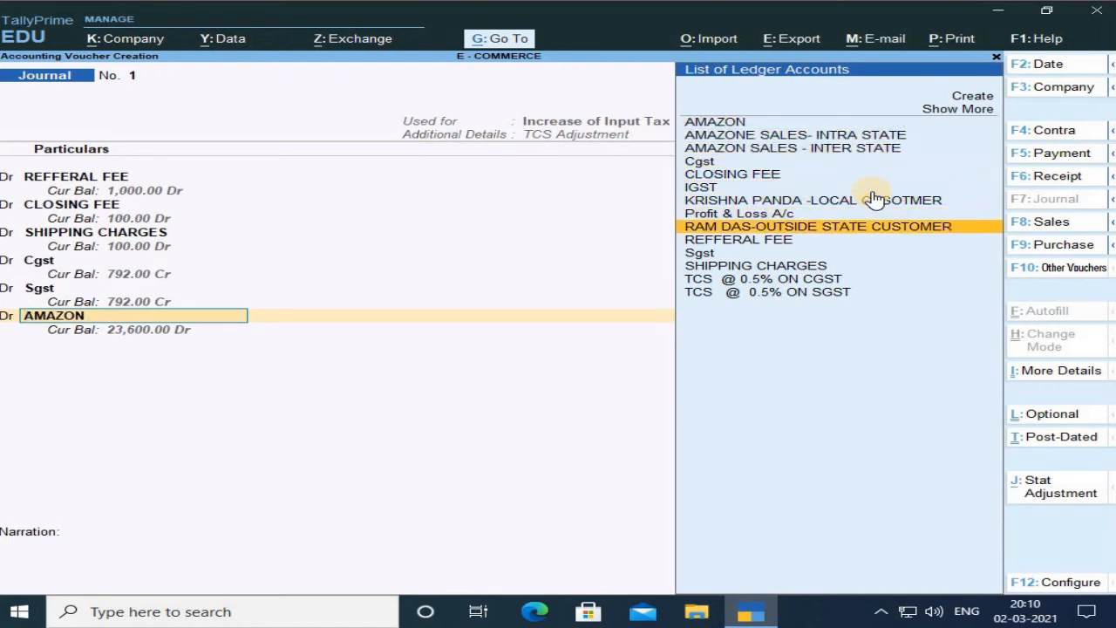
key(Down)
key(Down)
key(Down)
key(Down)
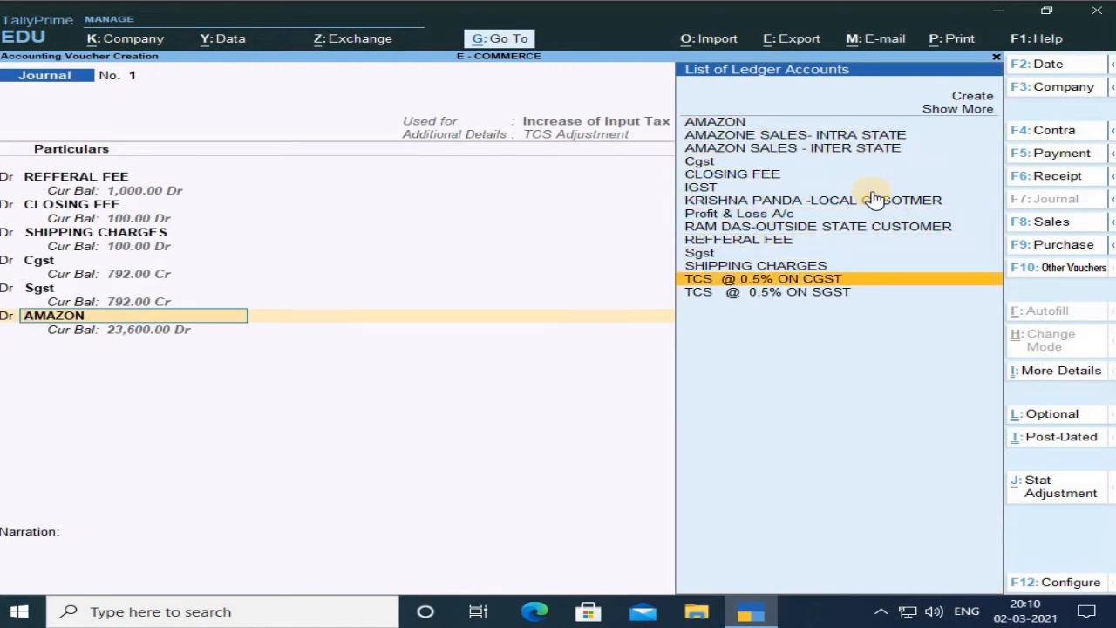
key(Return)
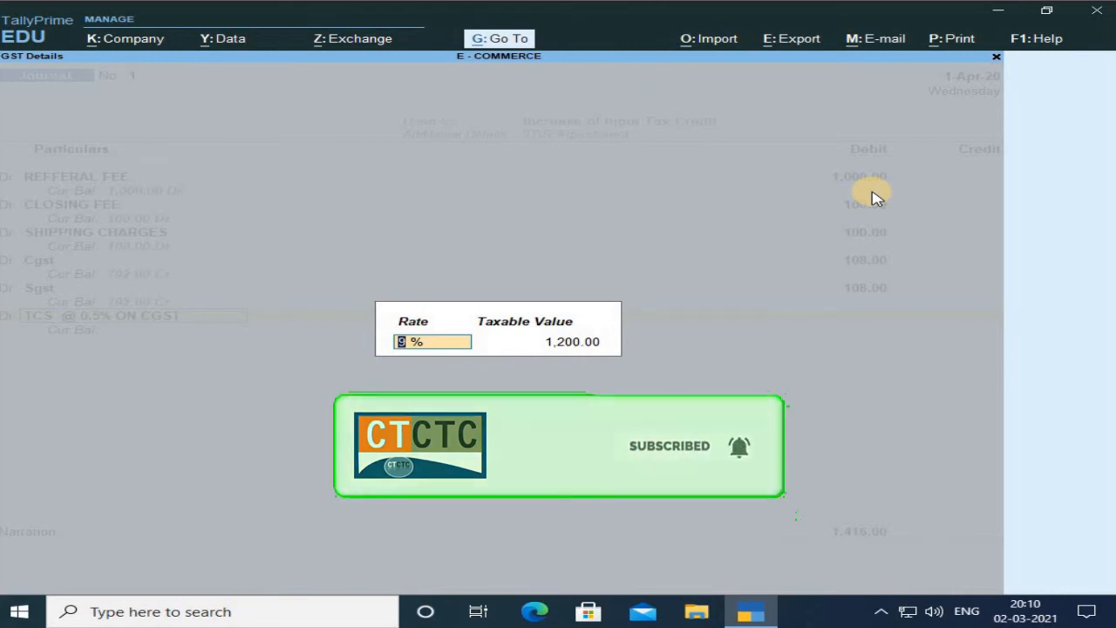
text(0.5)
key(Return)
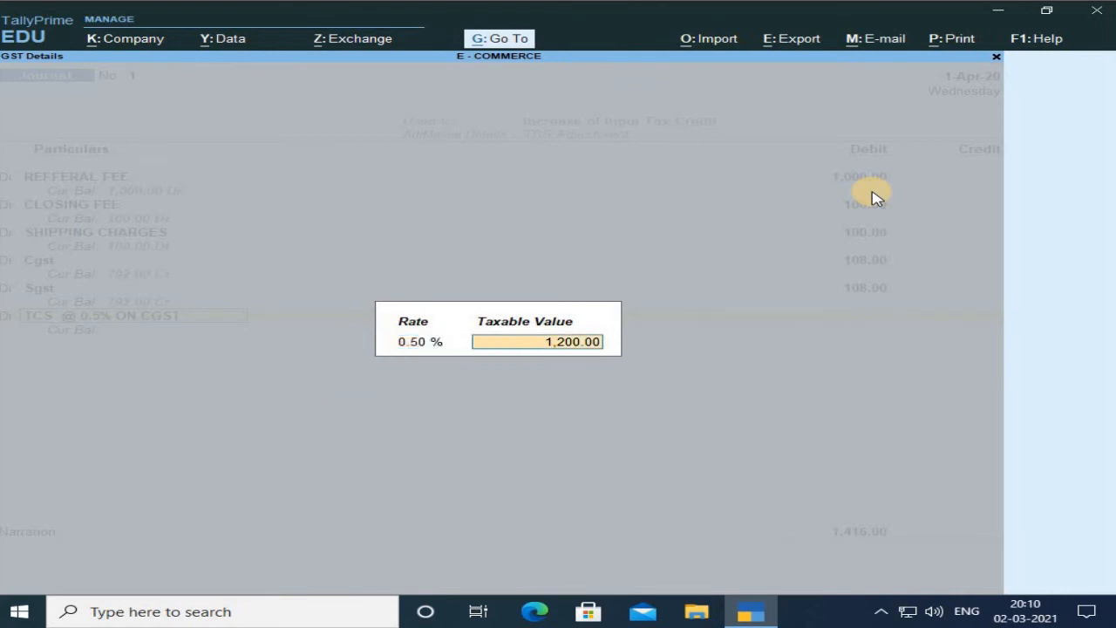
text(20000)
key(Return)
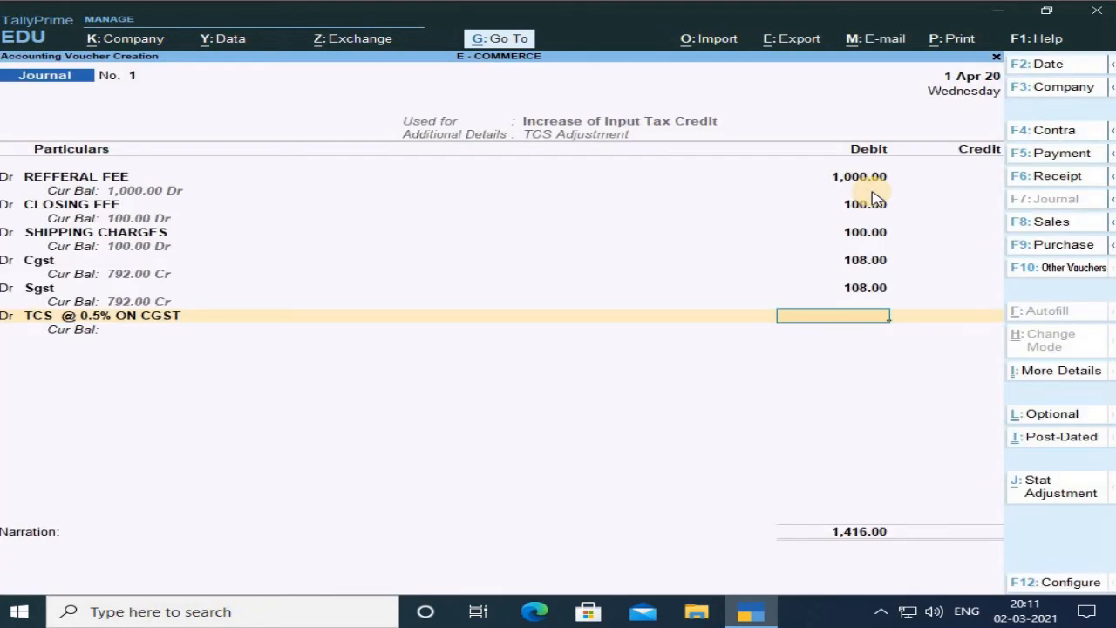
text(100)
key(Return)
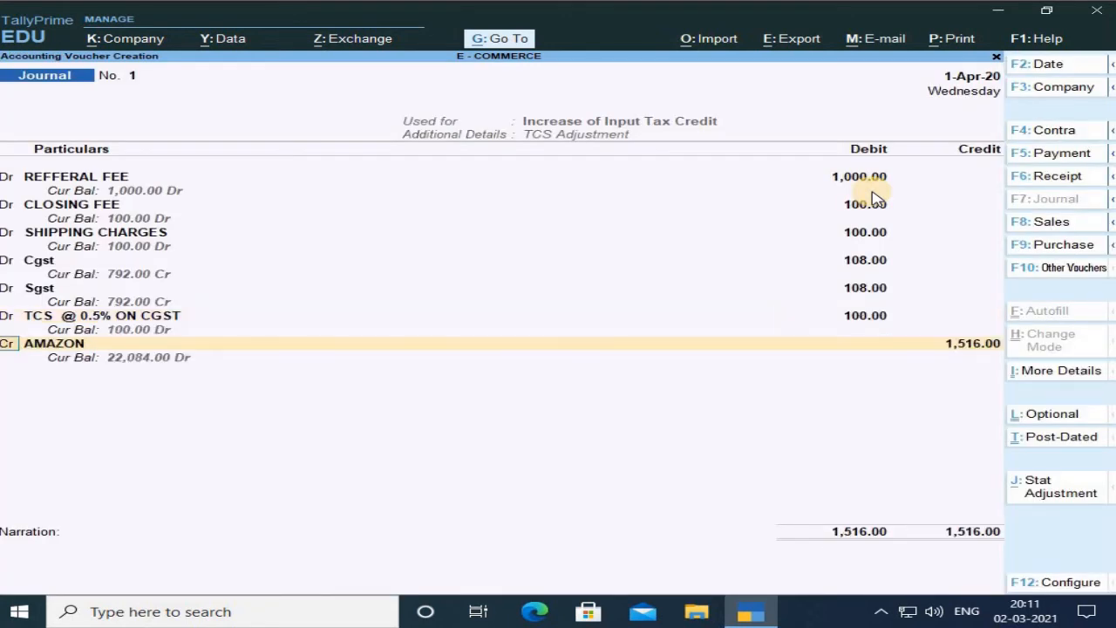
Add a debit line for TCS @ 0.5% ON SGST at rate 0.5% on taxable value 20,000 with amount 100.
text(d)
key(Return)
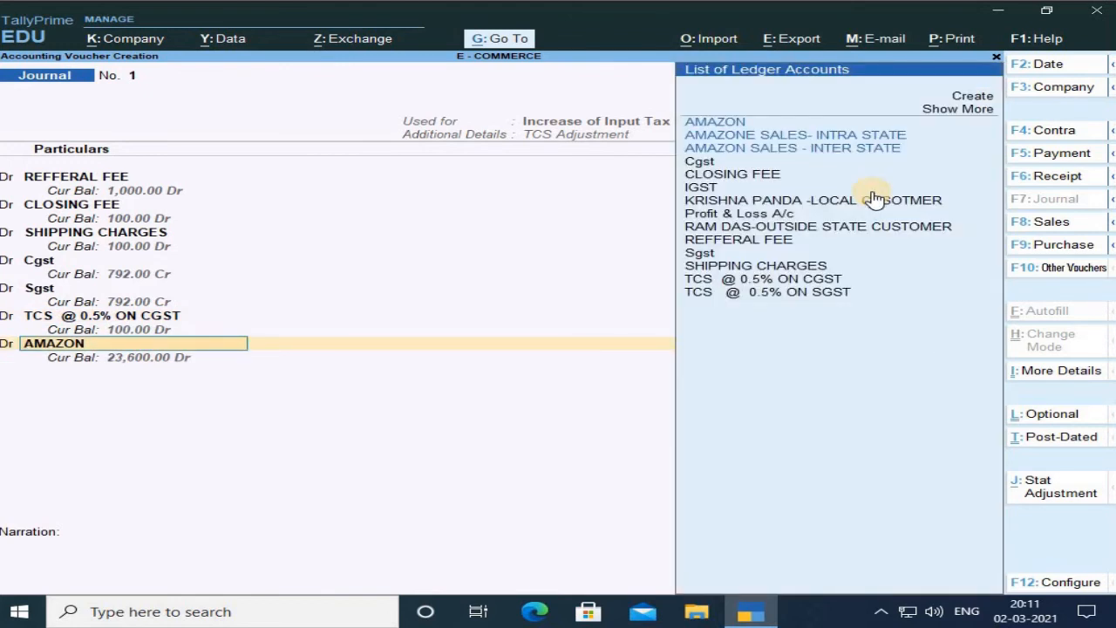
key(Down)
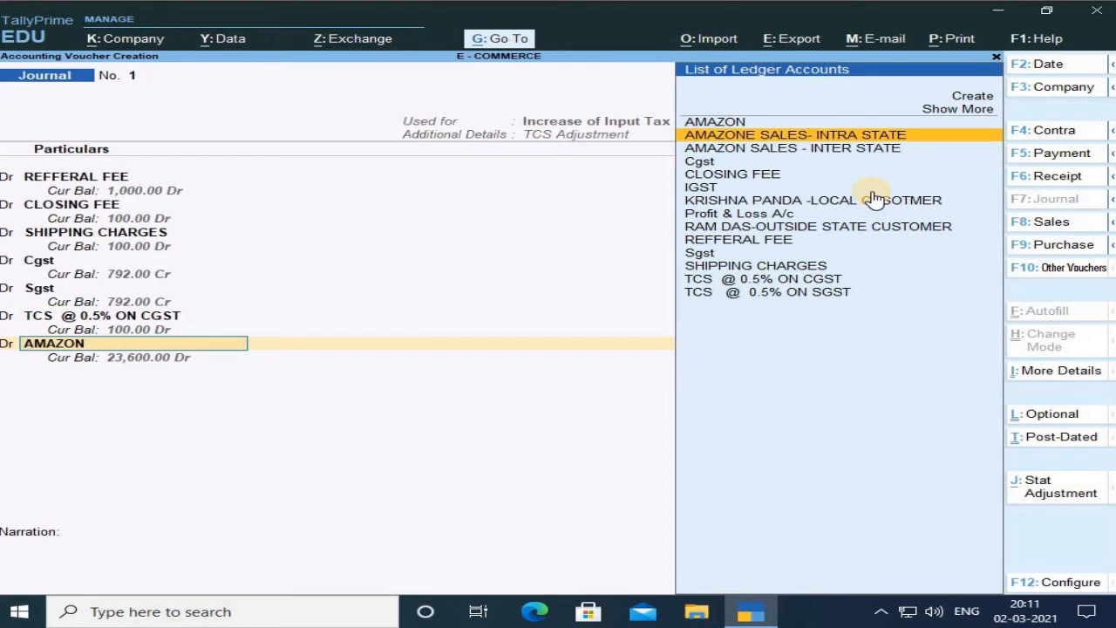
key(Down)
key(Down)
key(Down)
key(Down)
key(Down)
key(Down)
key(Down)
key(Down)
key(Down)
key(Down)
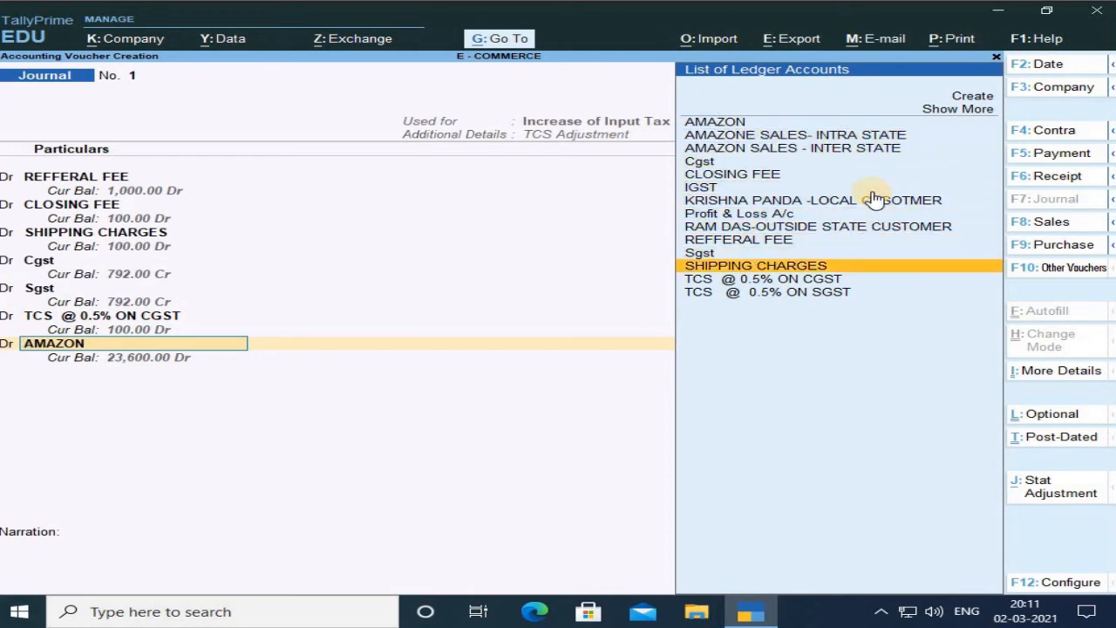
key(Down)
key(Down)
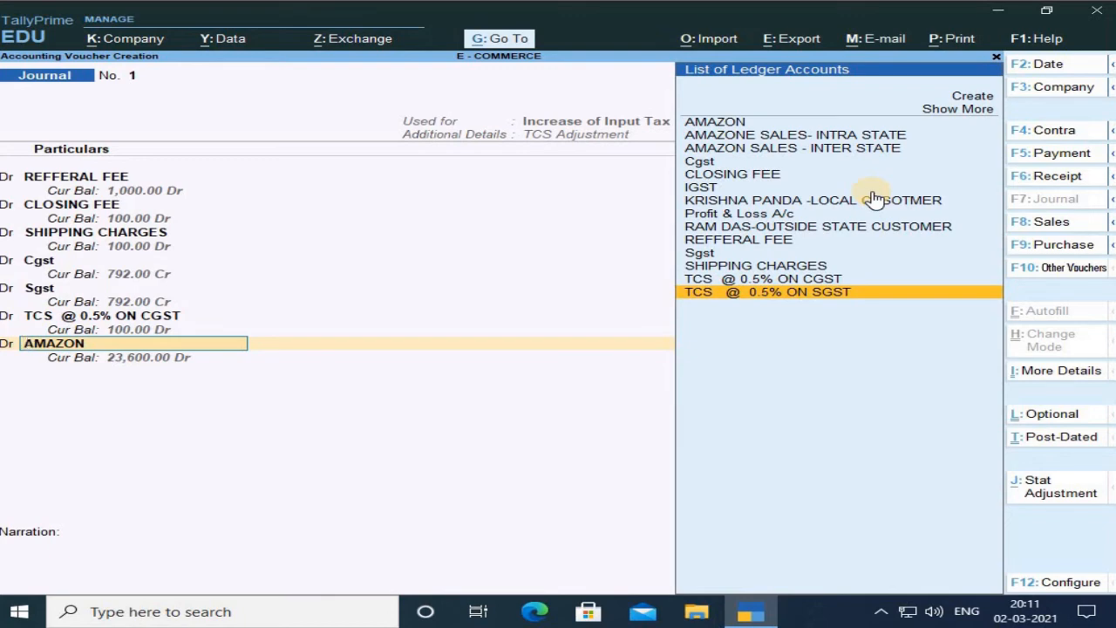
key(Return)
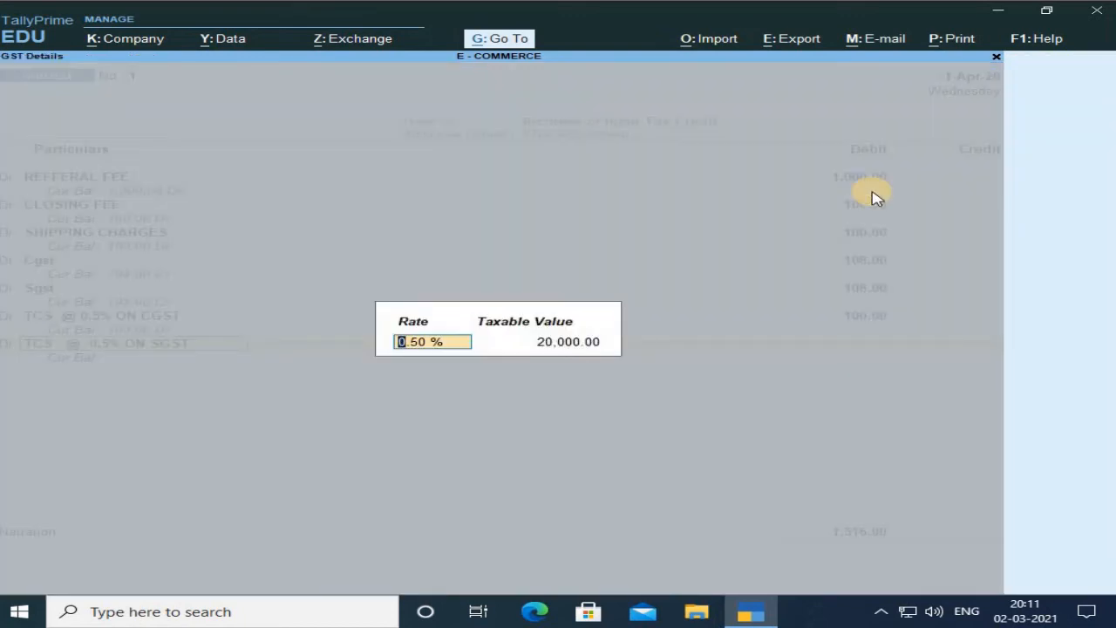
key(Return)
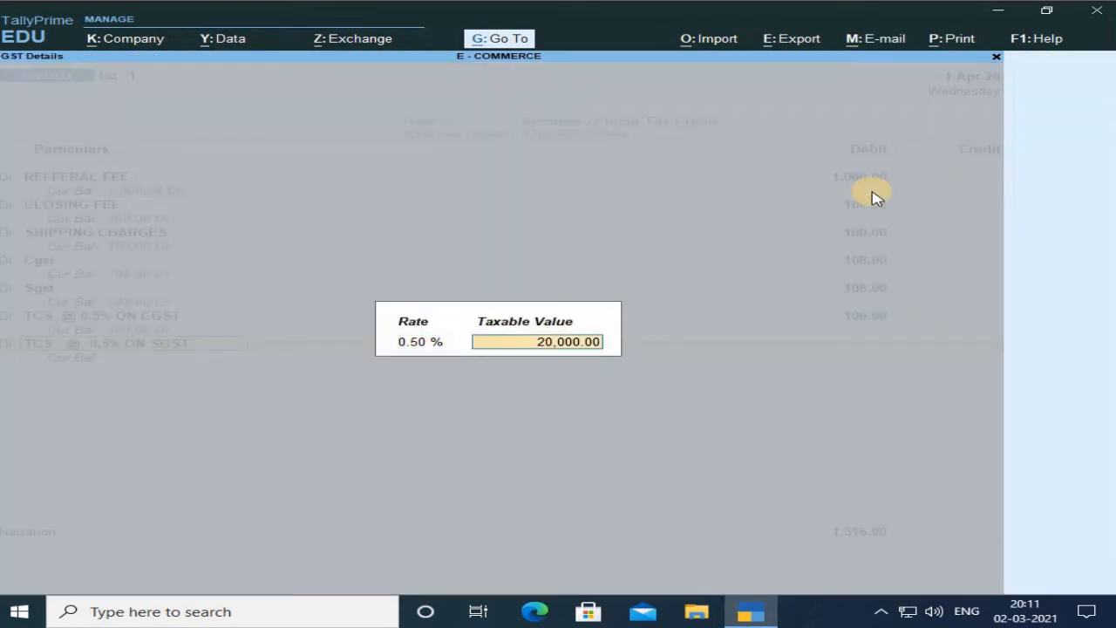
key(Return)
text(100)
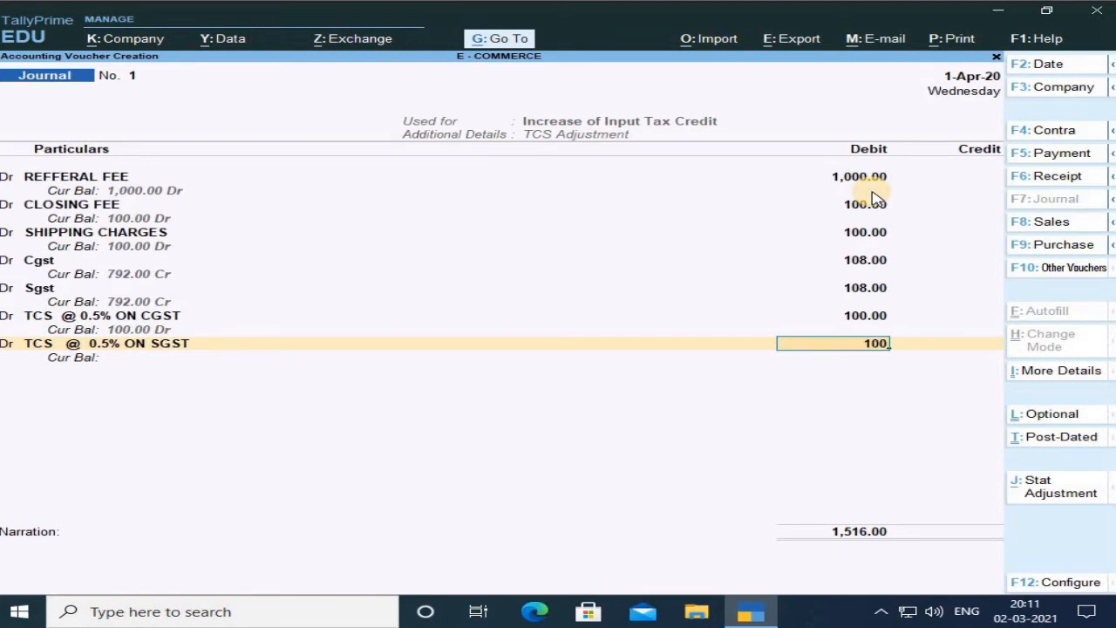
key(Return)
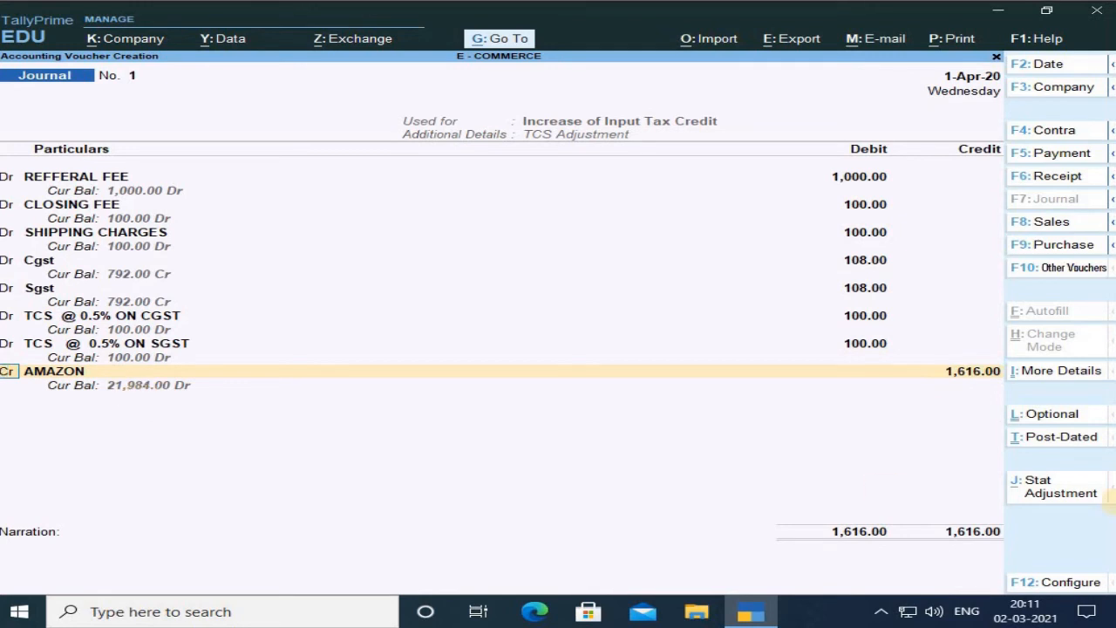
Credit AMAZON with 1,616, allocating 808 against bill 1 and 808 against bill 2.
key(Return)
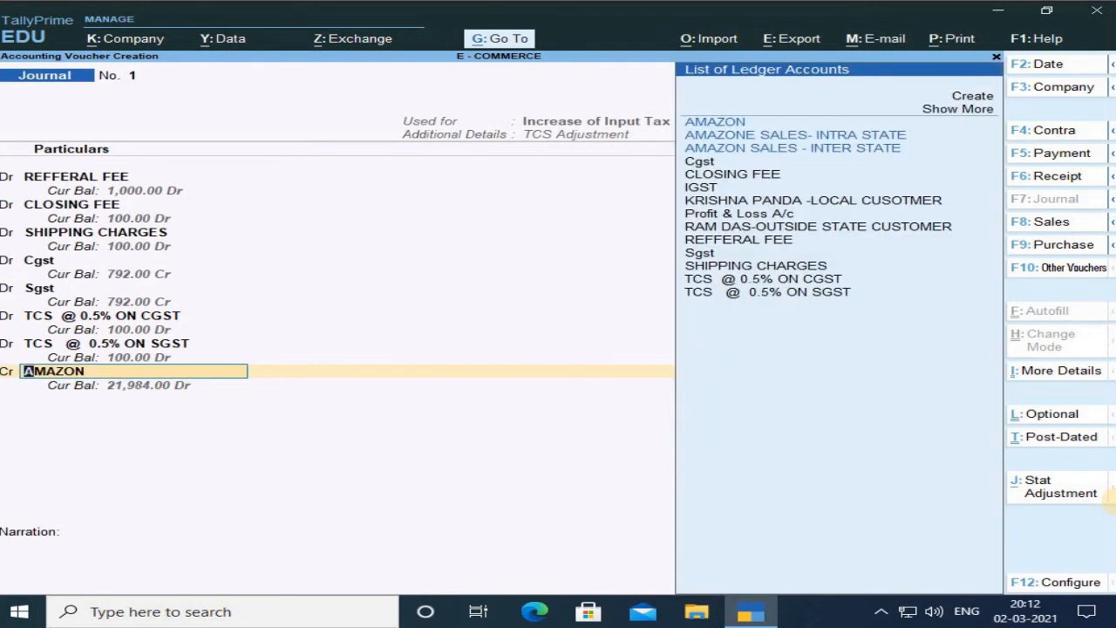
key(Return)
key(Return)
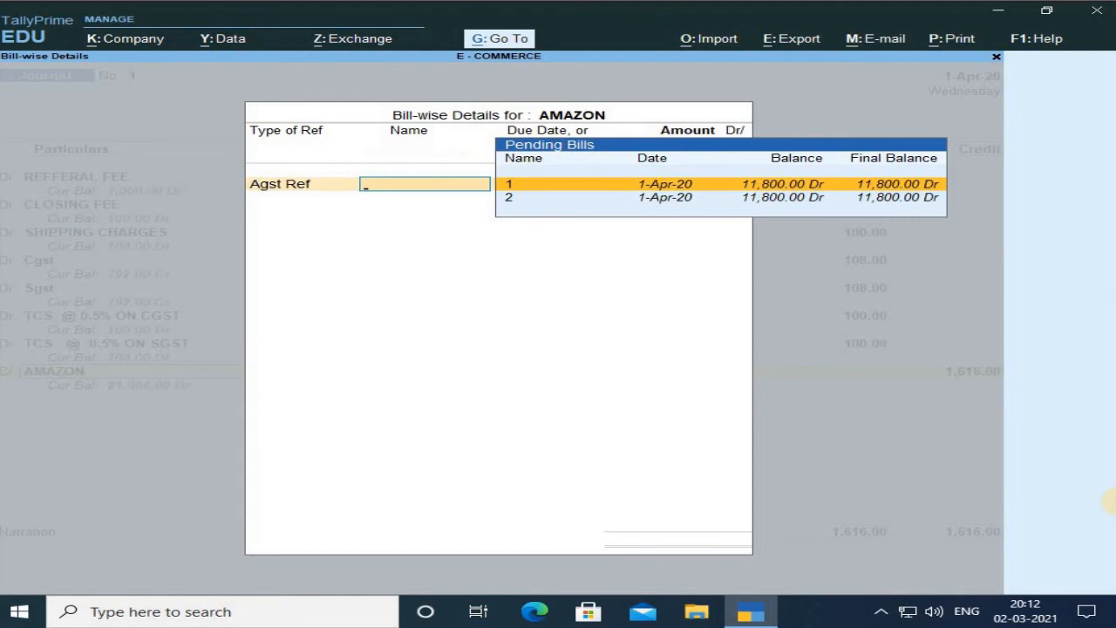
key(Return)
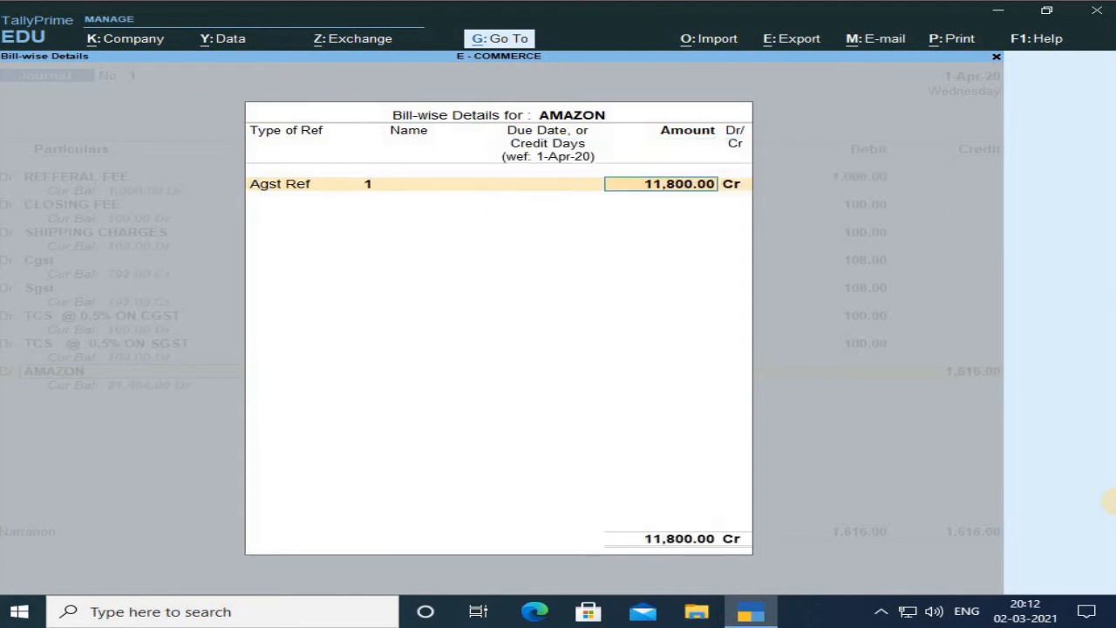
text(808)
key(Return)
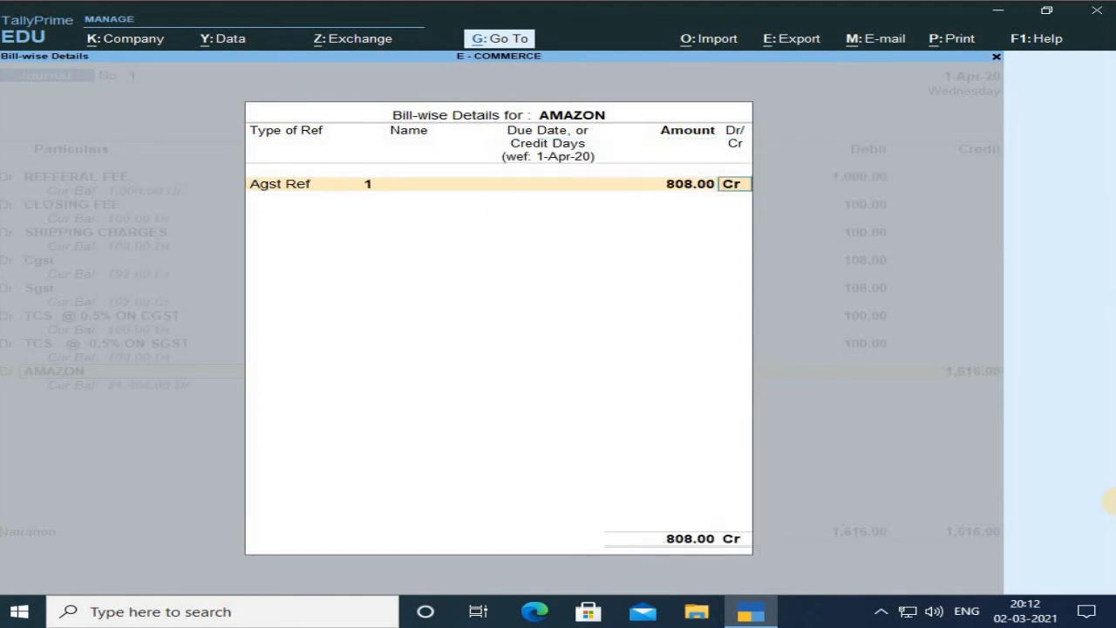
key(Return)
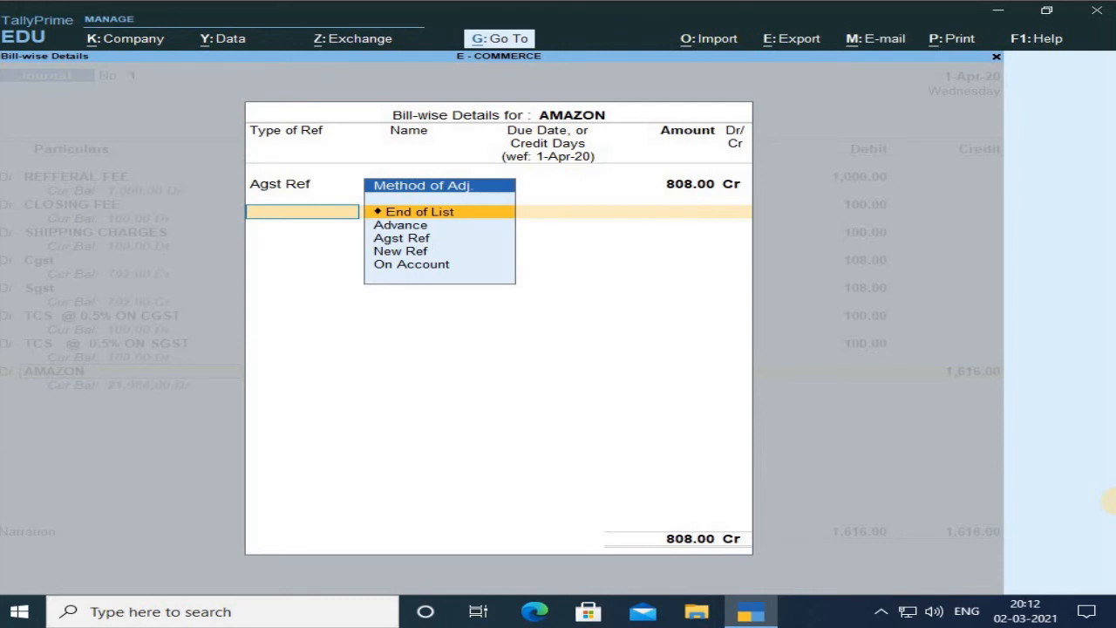
key(Down)
key(Down)
key(Down)
key(Up)
key(Return)
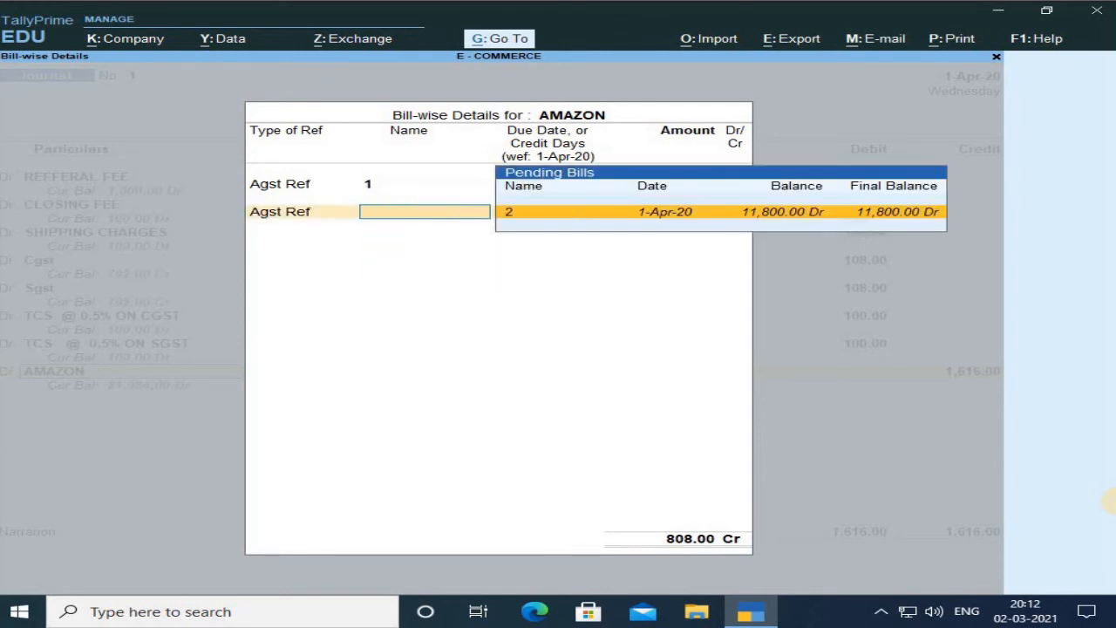
key(Return)
text(808)
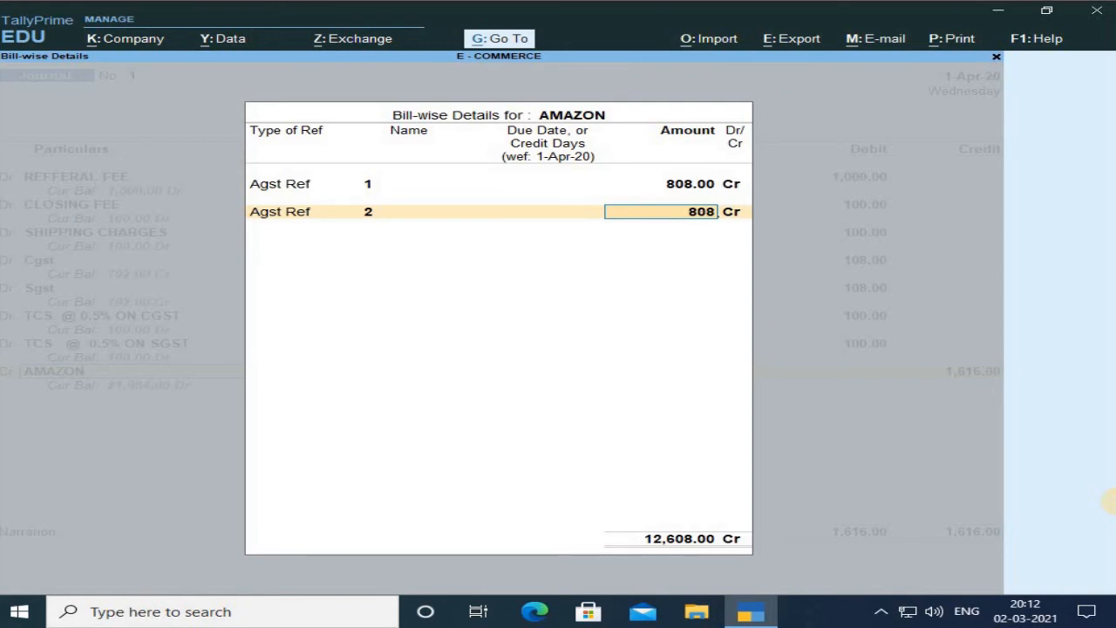
key(Return)
key(Return)
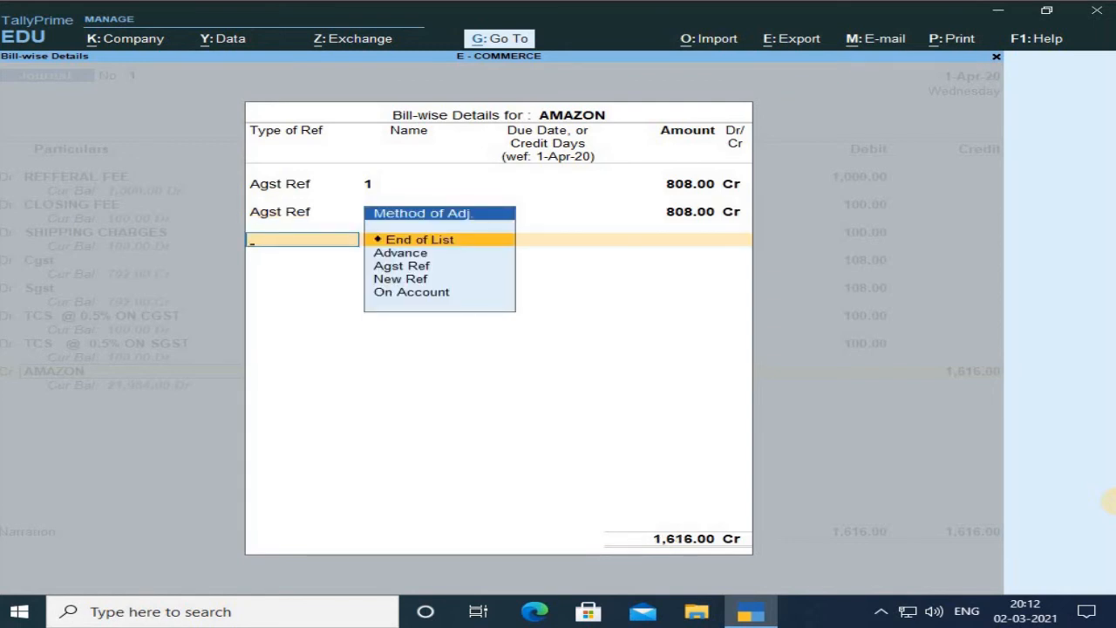
key(Return)
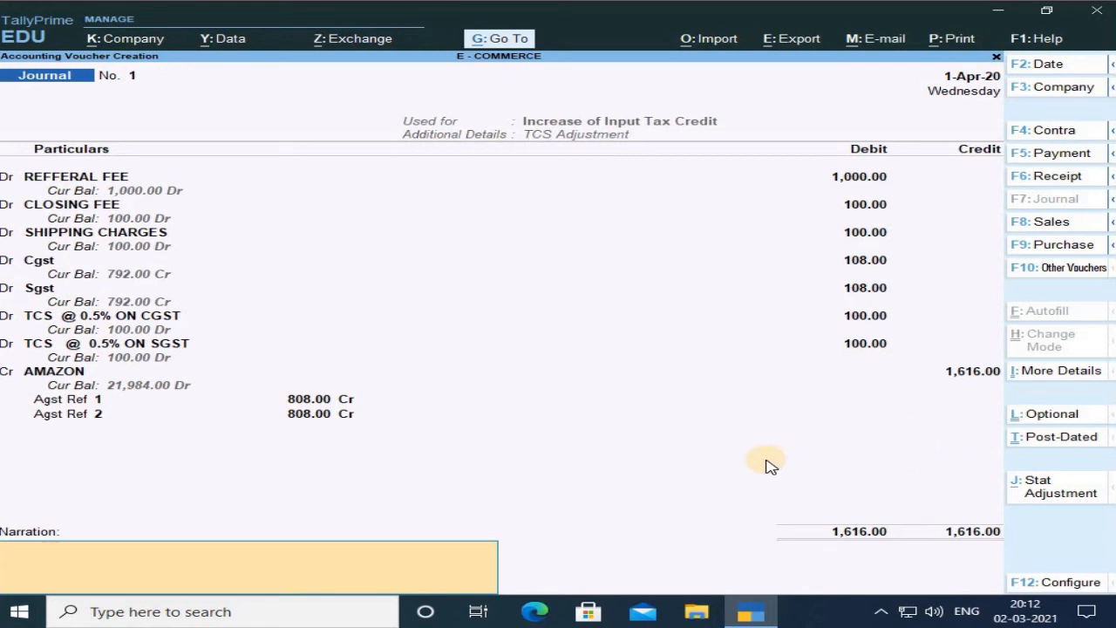
Save the journal voucher and open a new Receipt voucher.
key(Return)
key(Return)
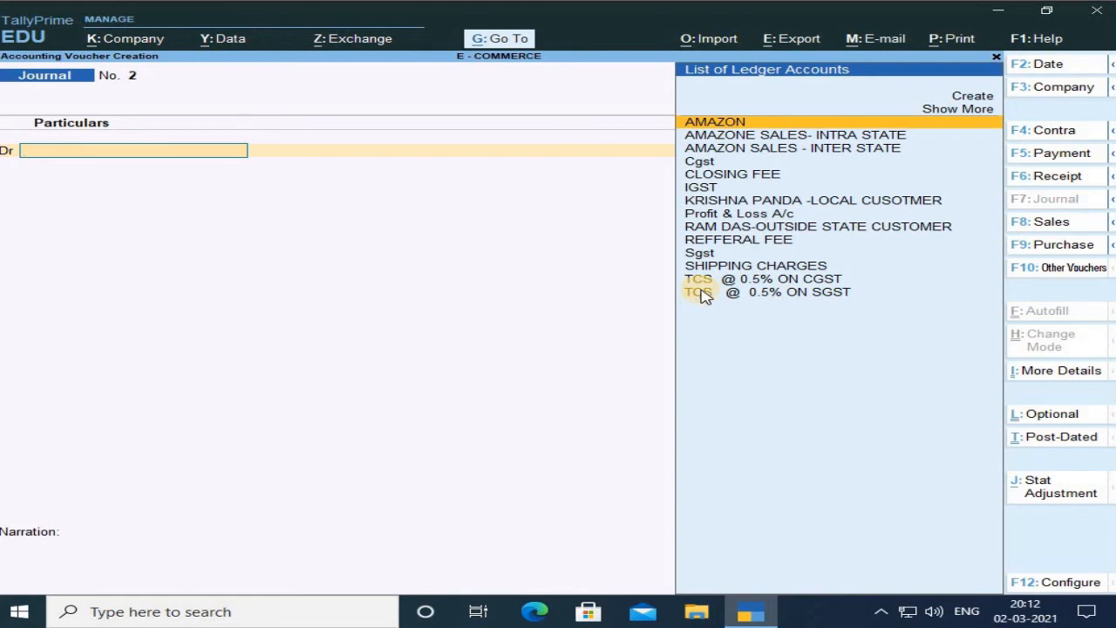
key(F6)
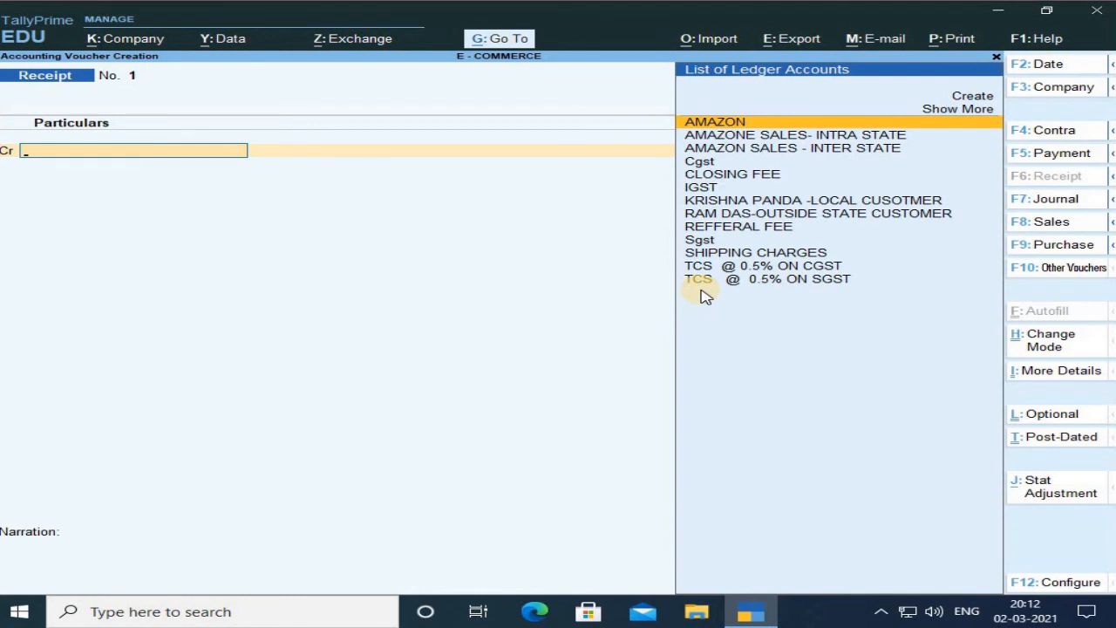
Credit AMAZON in the receipt, settling bills 1 and 2 against reference at 10,992 each.
key(Return)
key(Return)
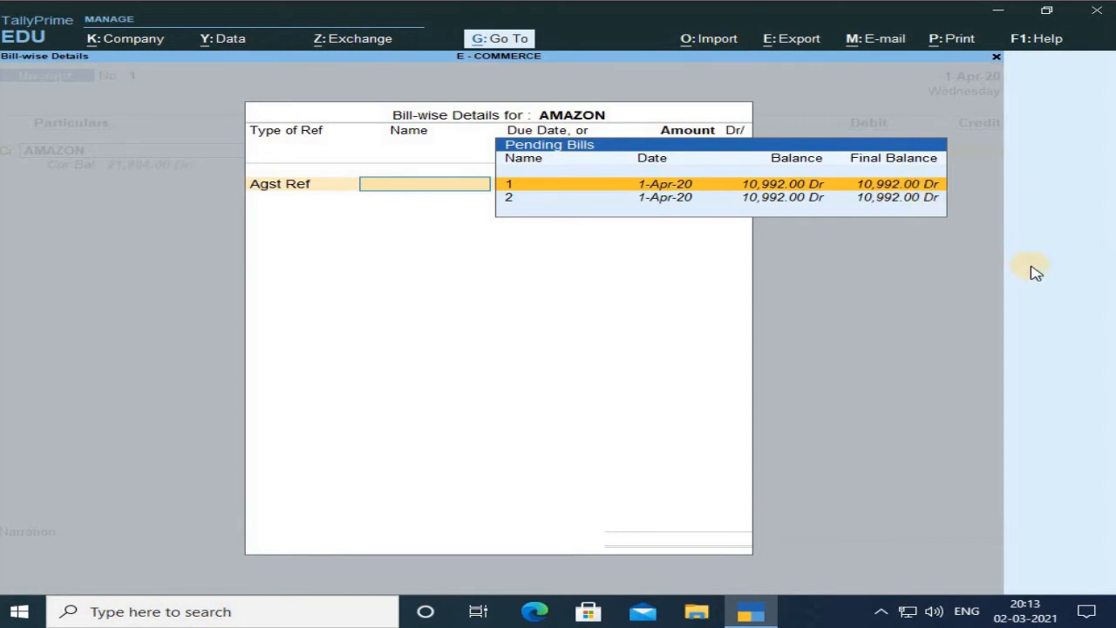
key(Return)
key(Return)
key(Return)
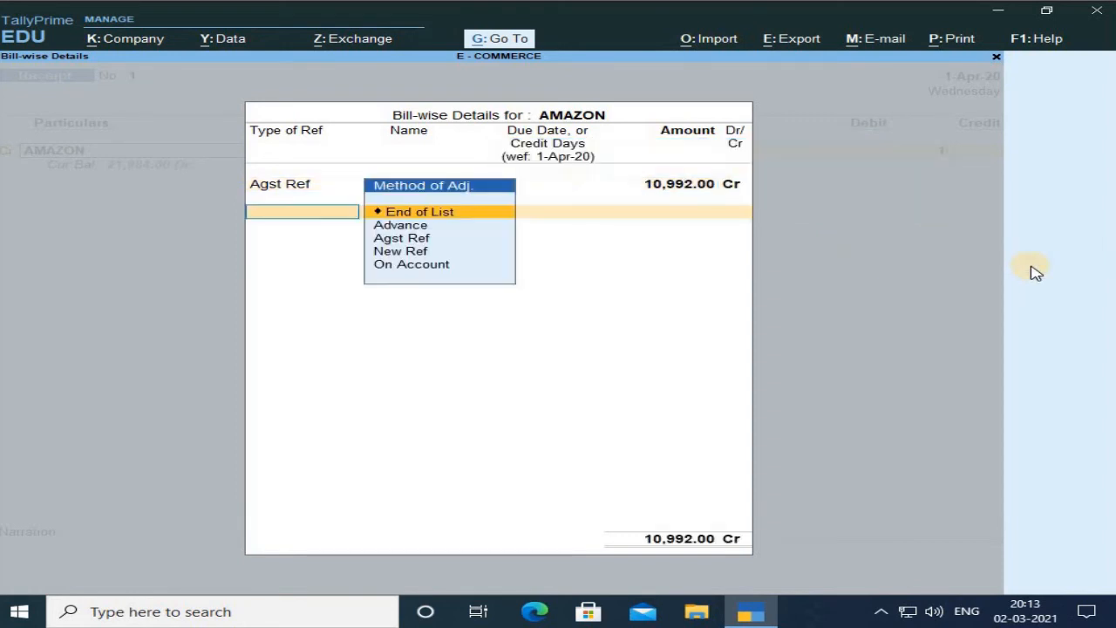
key(Down)
key(Down)
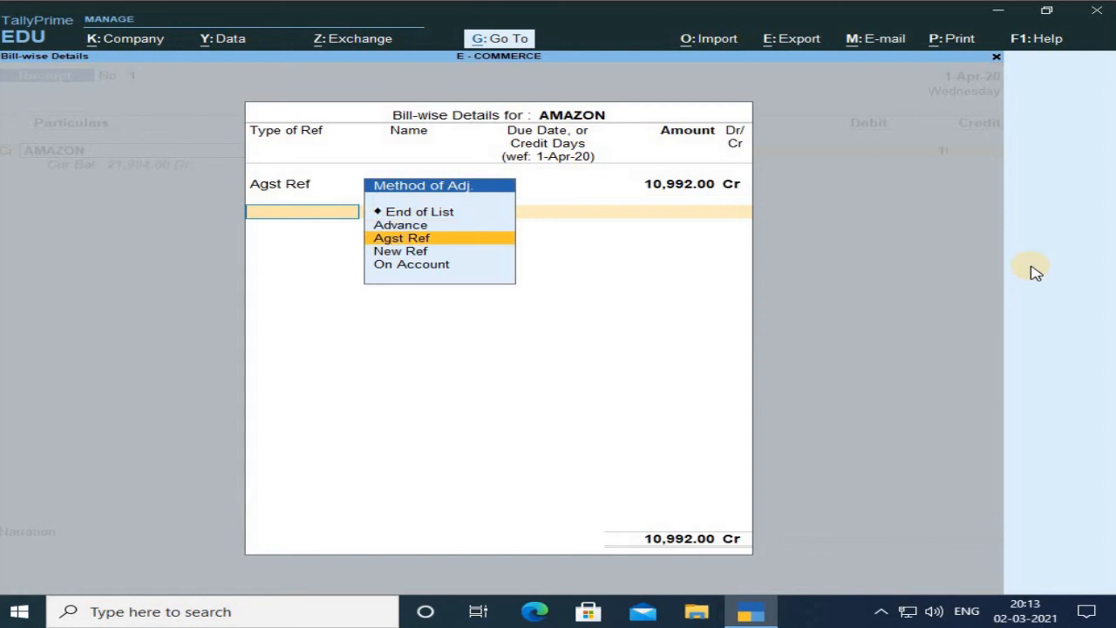
key(Return)
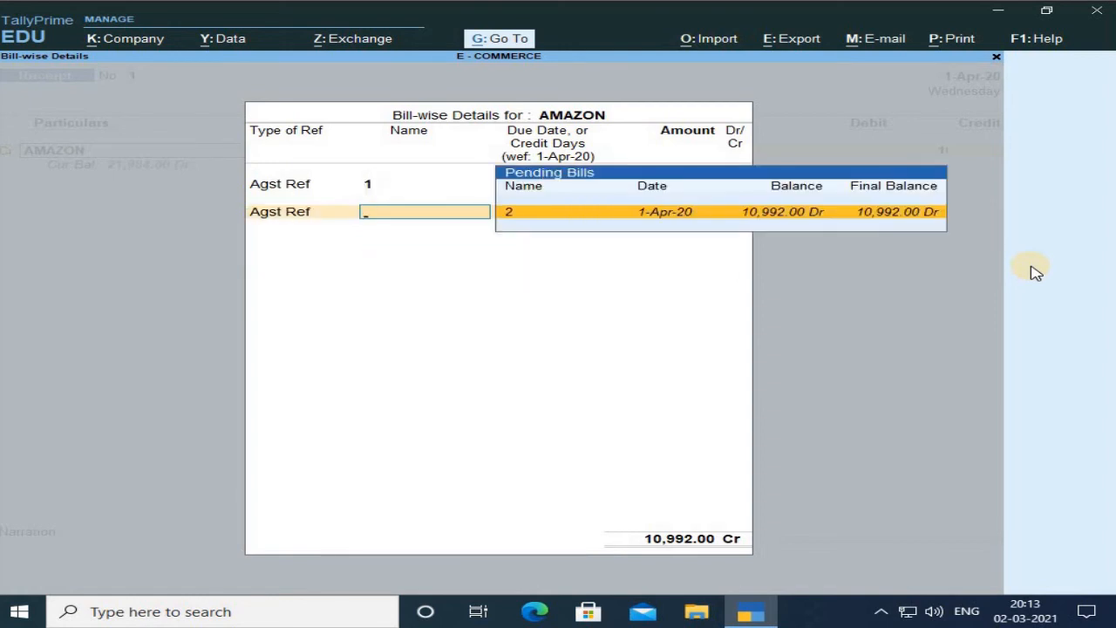
key(Return)
key(Return)
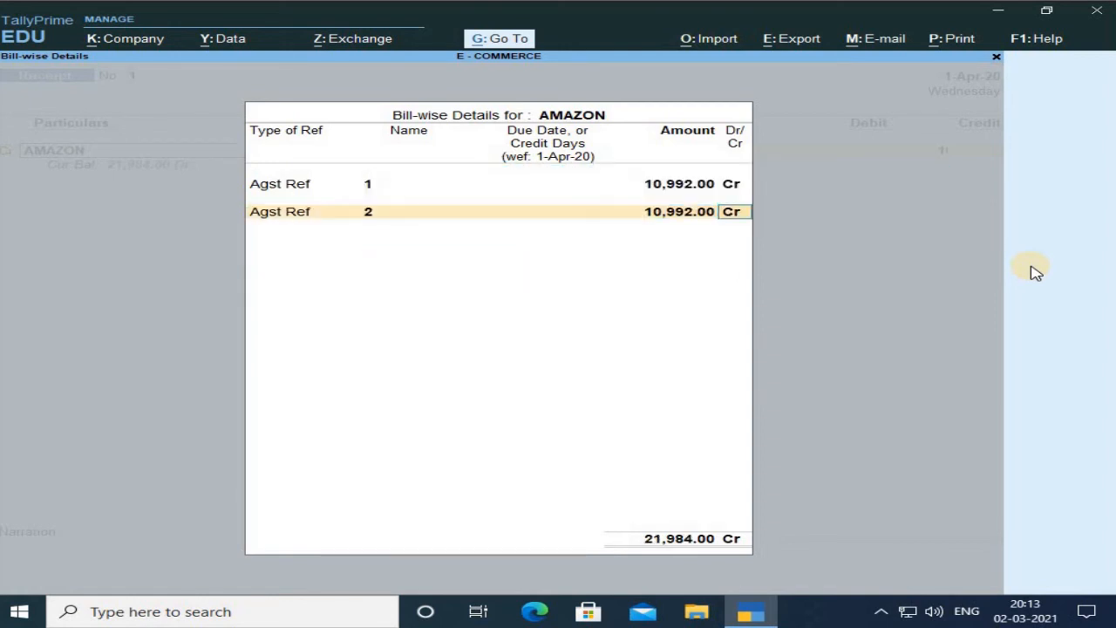
key(Return)
key(Return)
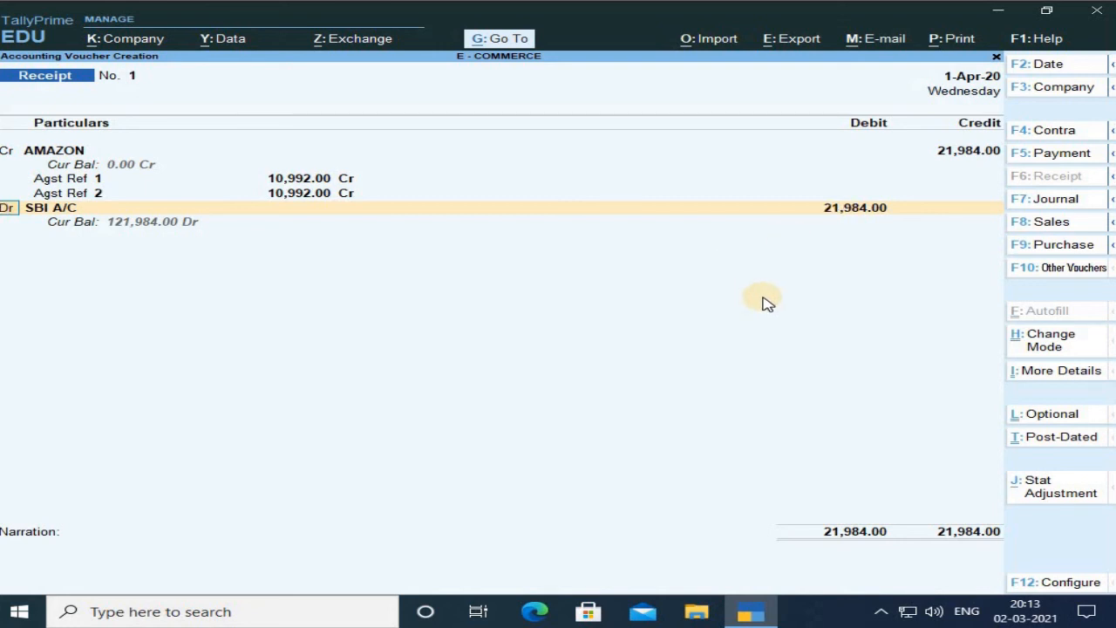
Debit SBI A/C with 21,984, accept the Cheque/DD bank allocation and save the receipt.
key(Return)
key(Return)
key(Return)
key(Return)
key(Return)
key(Return)
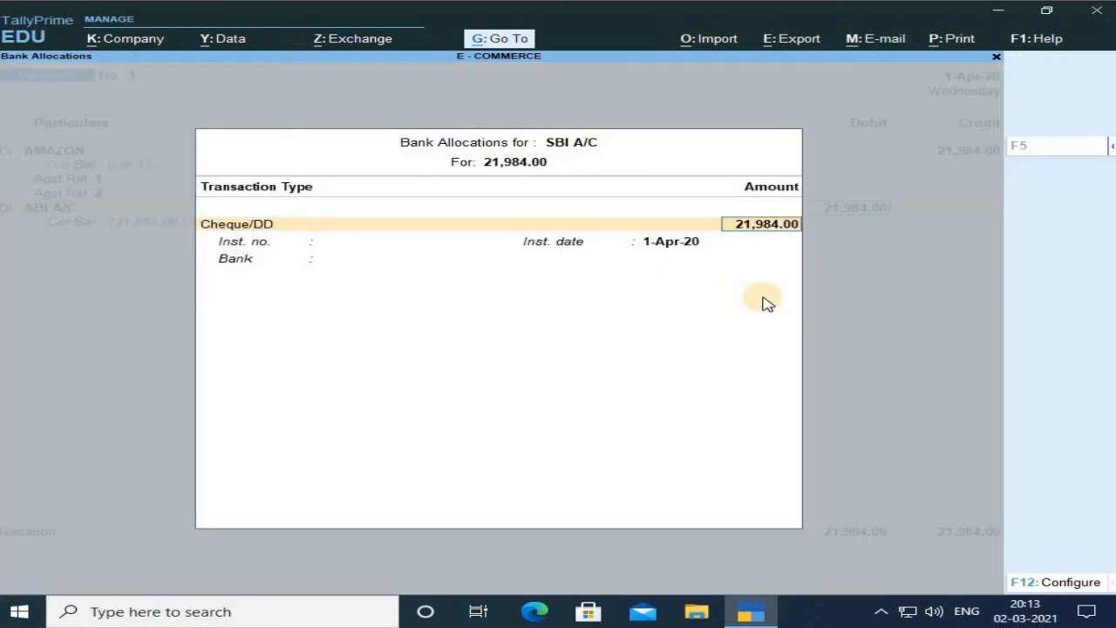
key(Return)
key(Return)
key(Return)
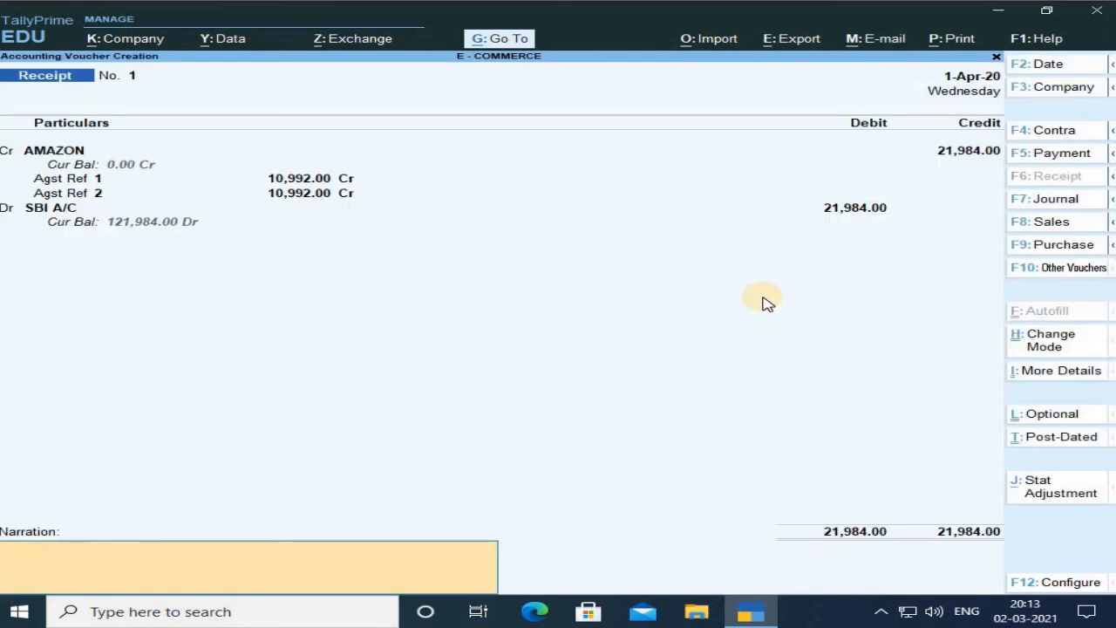
key(Return)
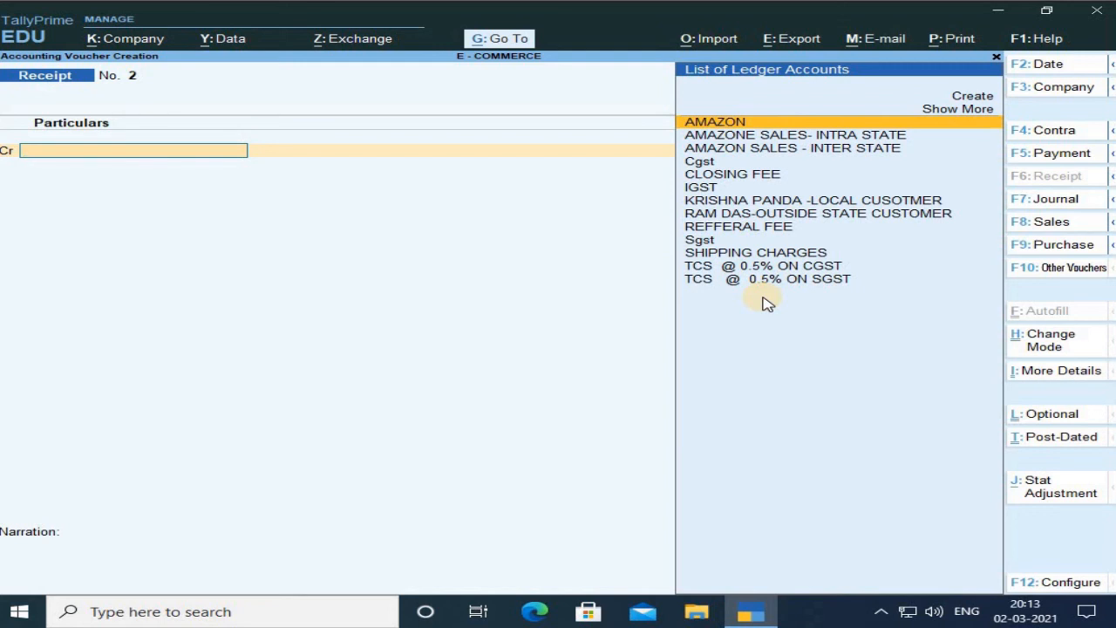
Switch to a new Journal voucher and debit Cgst with 100.
key(F7)
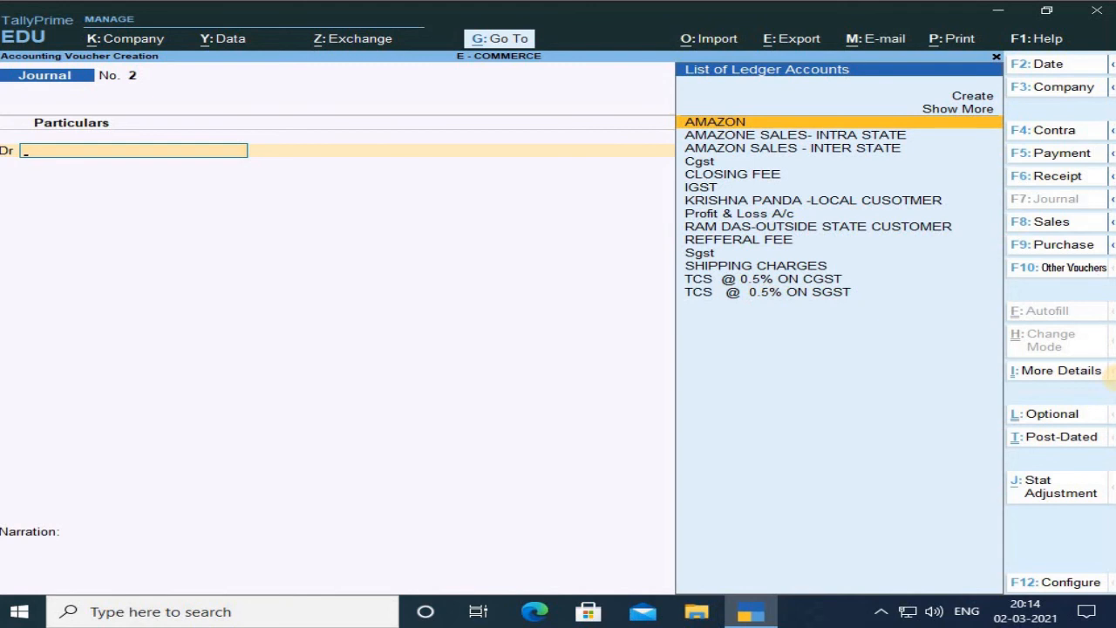
key(Down)
key(Down)
key(Down)
key(Down)
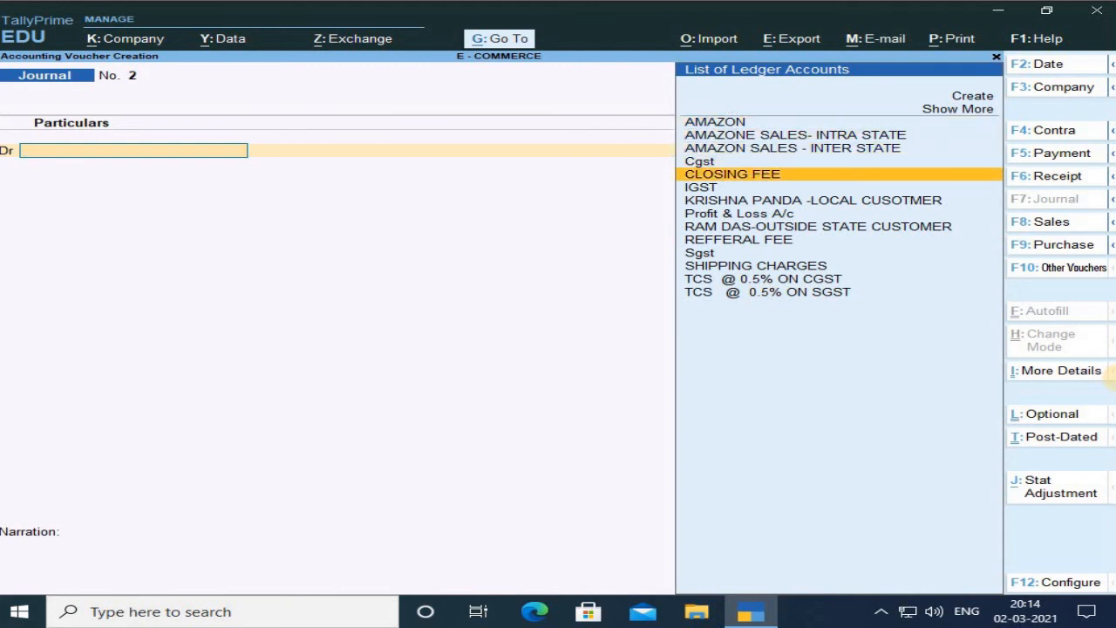
key(Up)
key(Return)
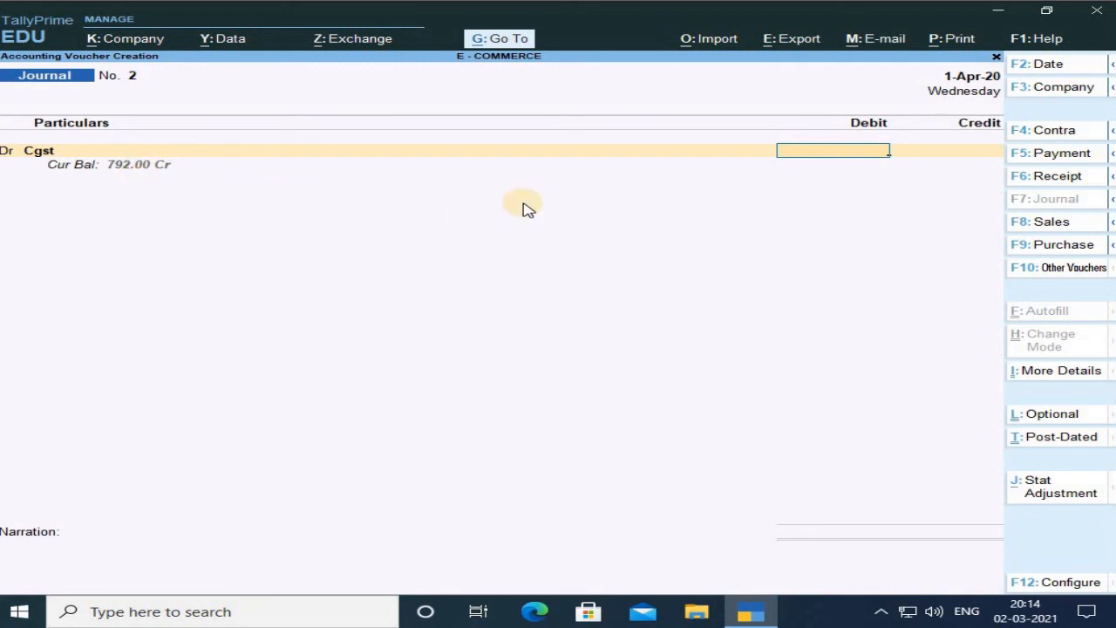
text(100)
key(Return)
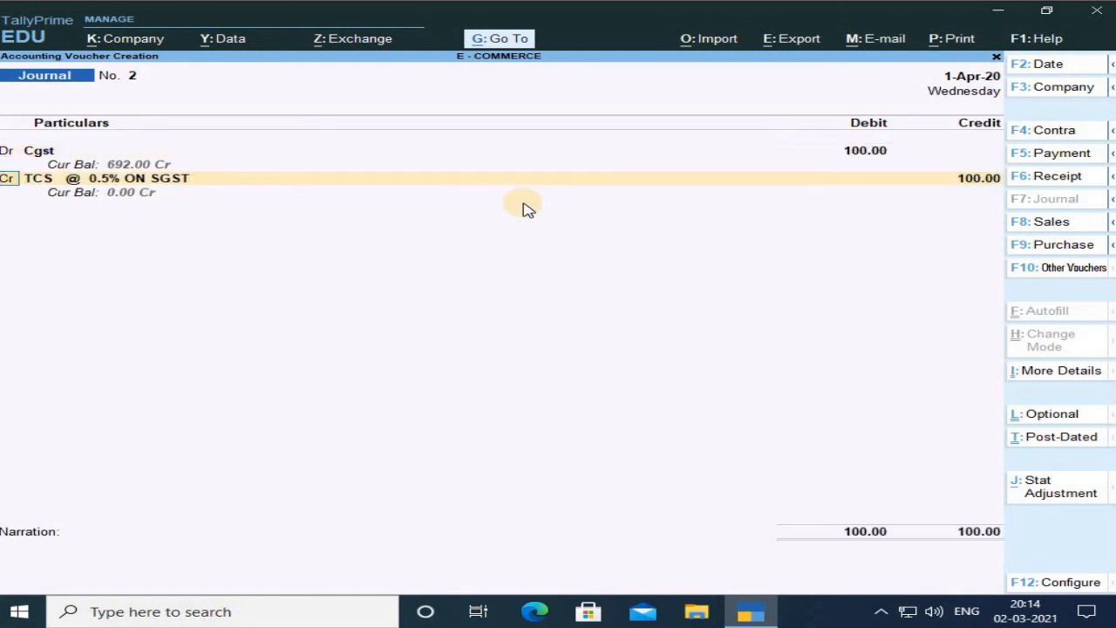
Add a second debit line for Sgst with 100.
text(d)
key(Return)
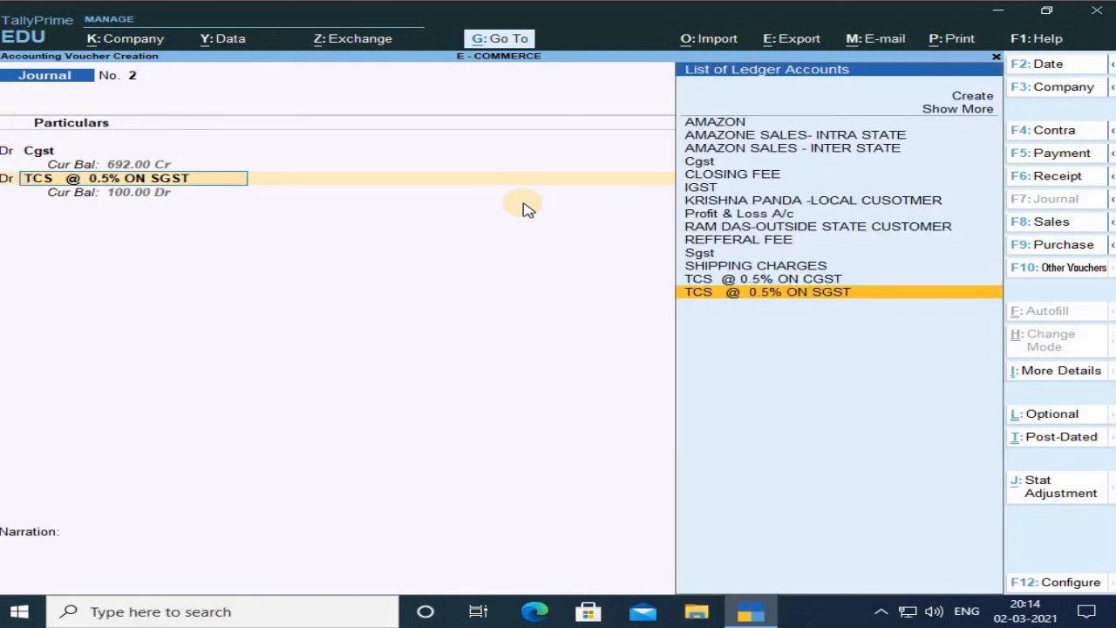
key(Up)
key(Up)
key(Up)
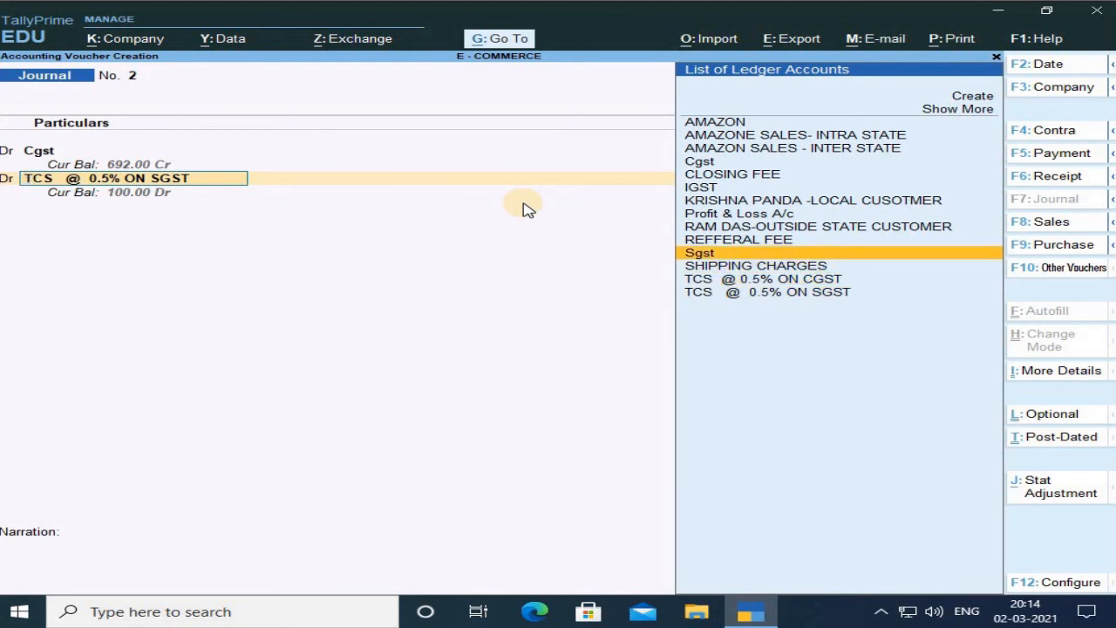
key(Return)
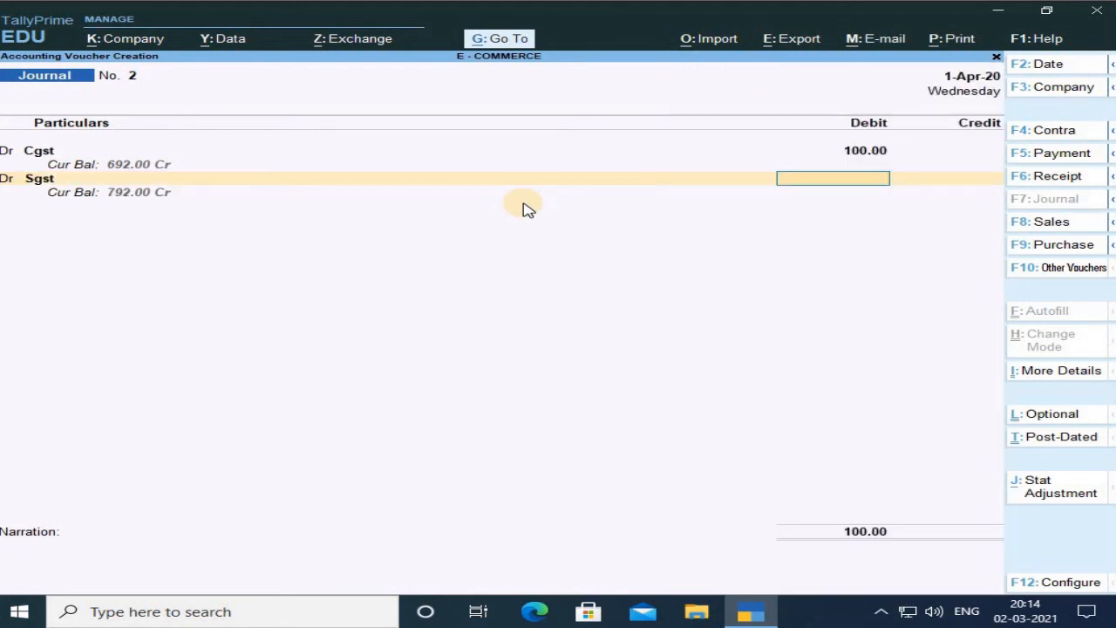
text(100)
key(Return)
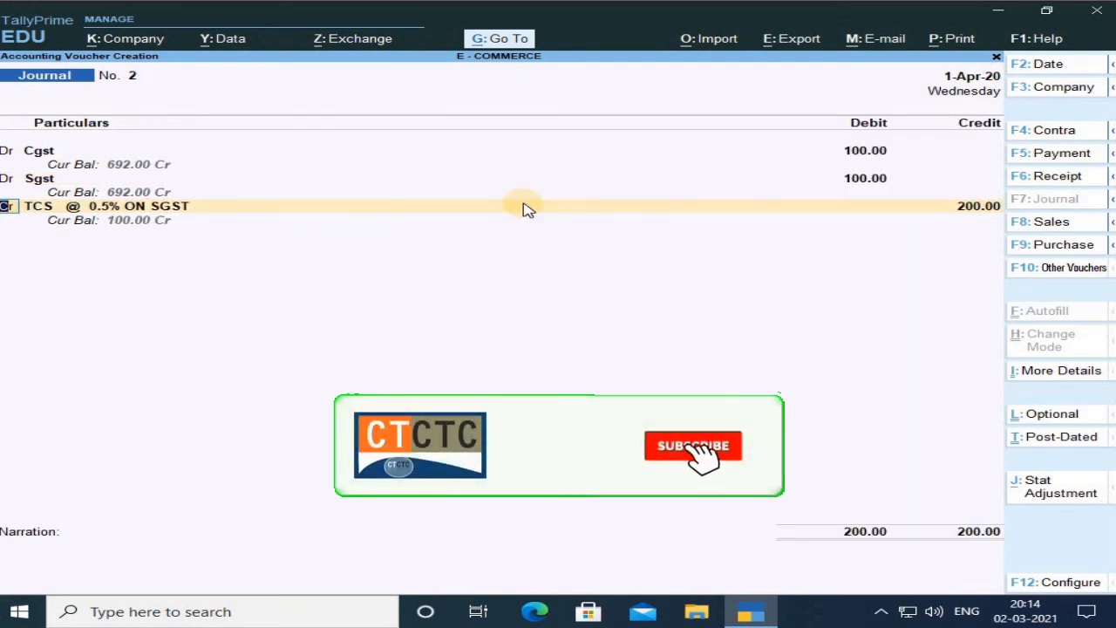
Credit TCS @ 0.5% ON CGST with 100.
key(Return)
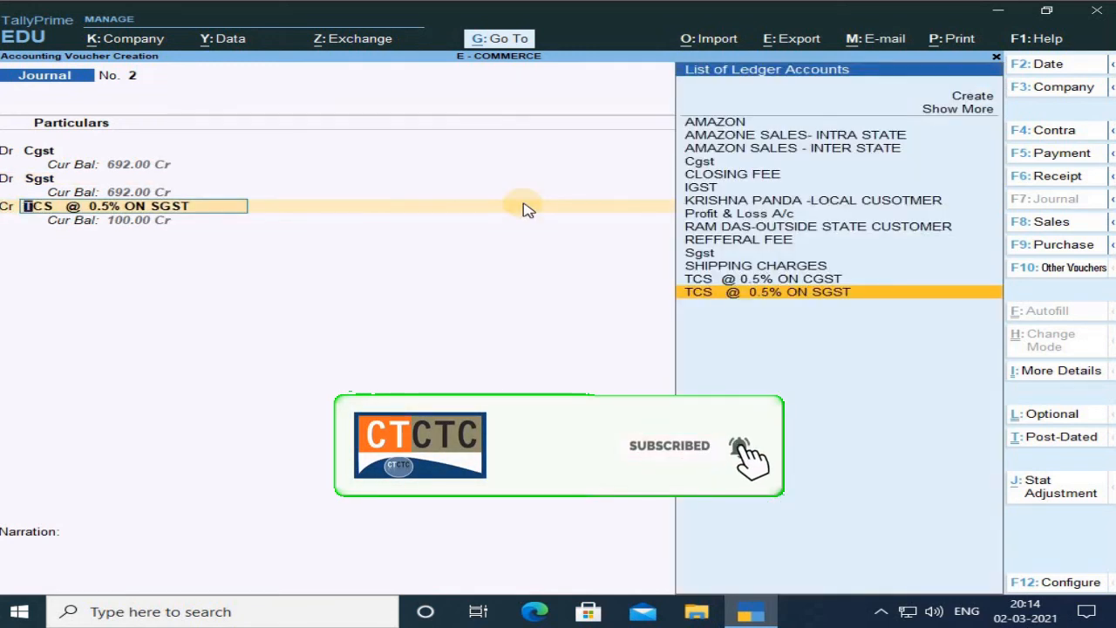
key(Up)
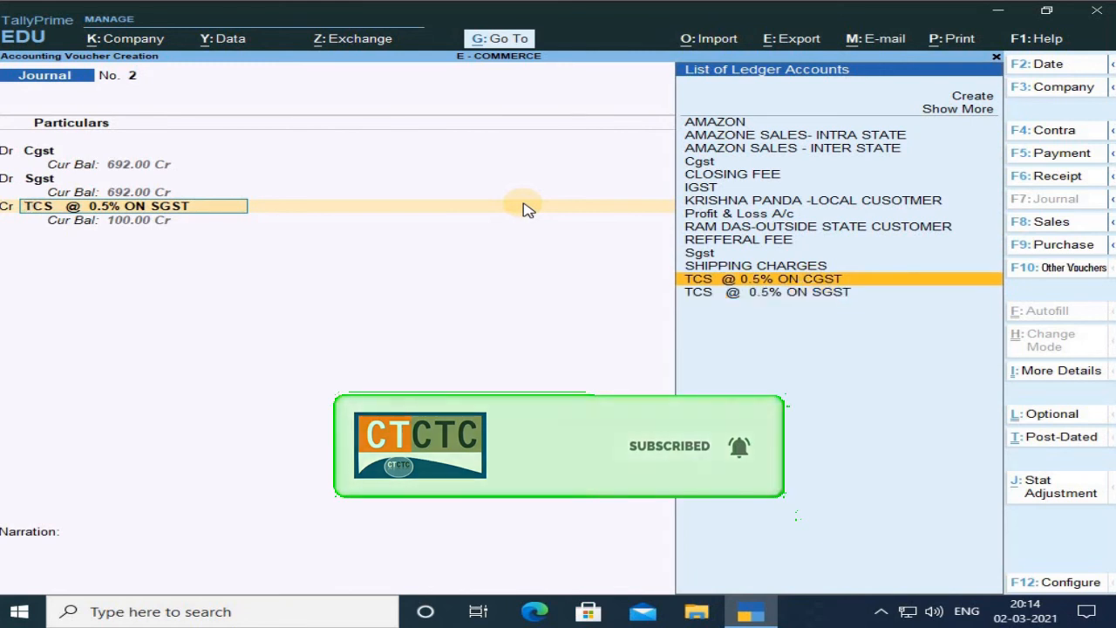
key(Return)
text(100)
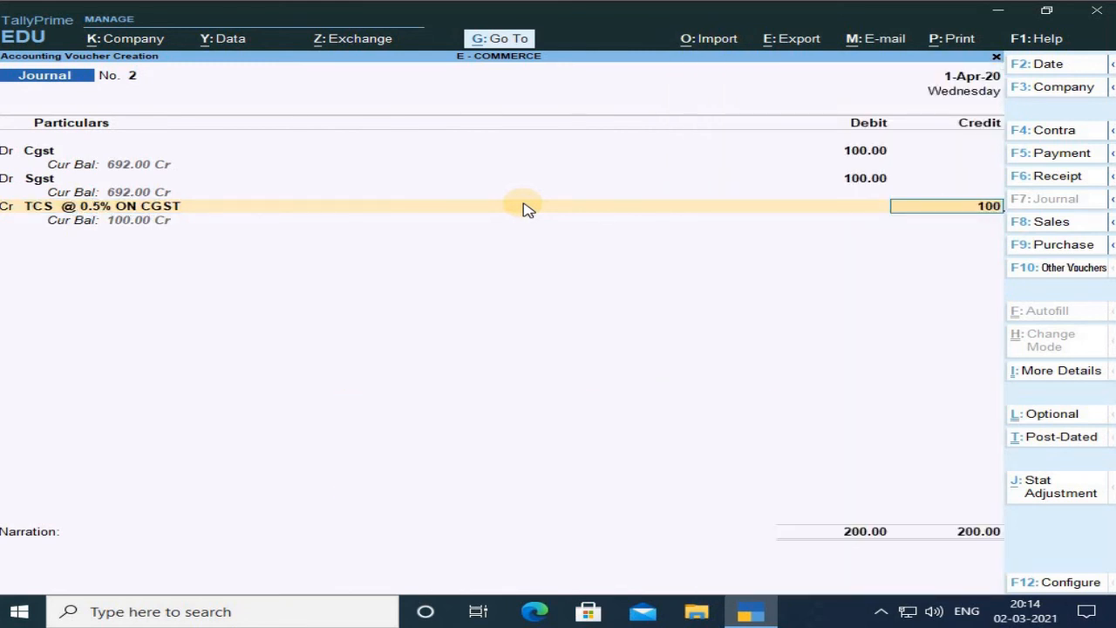
key(Return)
Credit TCS @ 0.5% ON SGST with 100 and save the journal voucher.
key(Return)
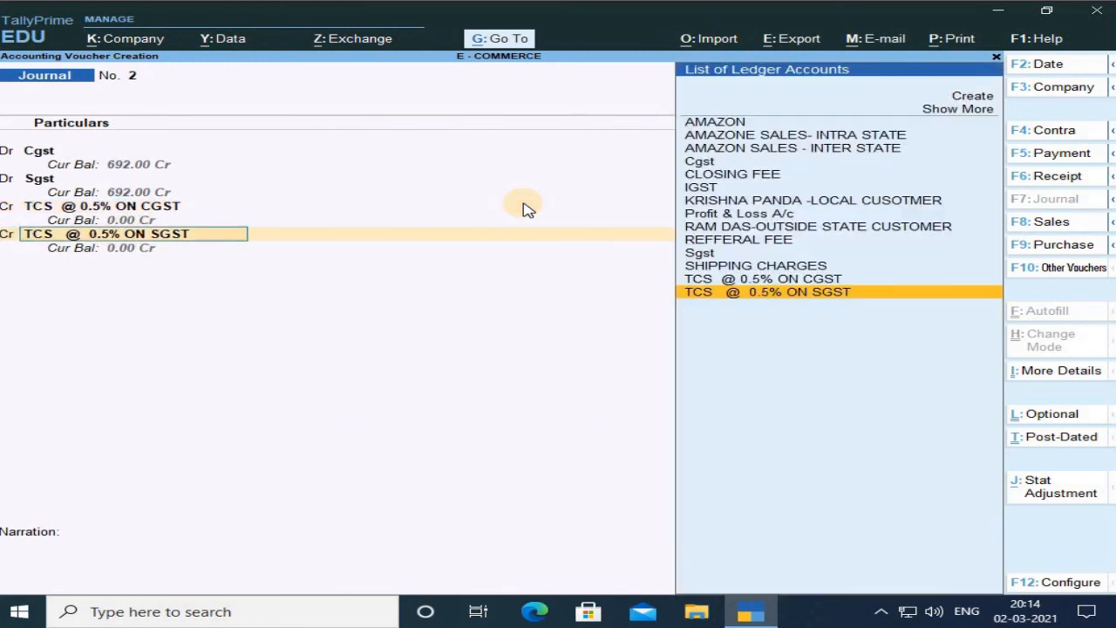
key(Return)
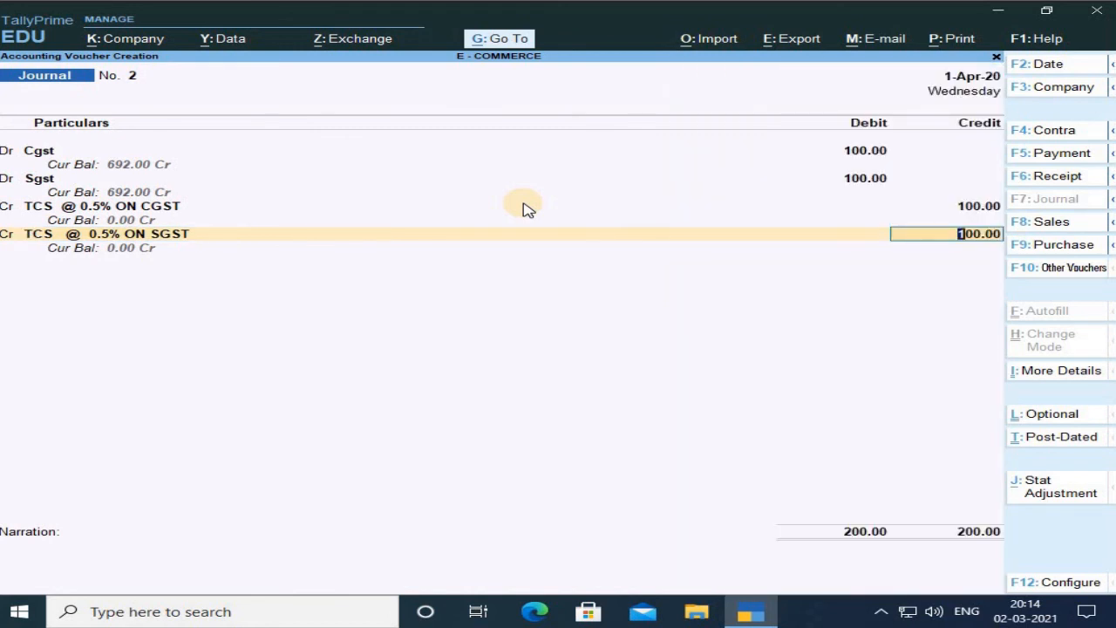
key(Return)
key(Return)
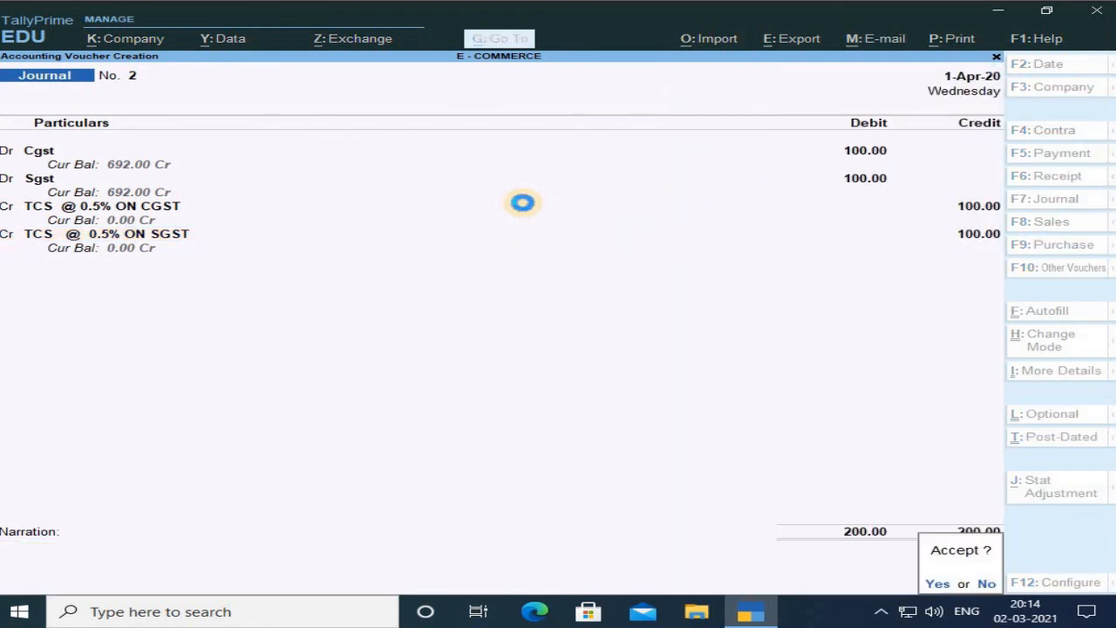
key(Return)
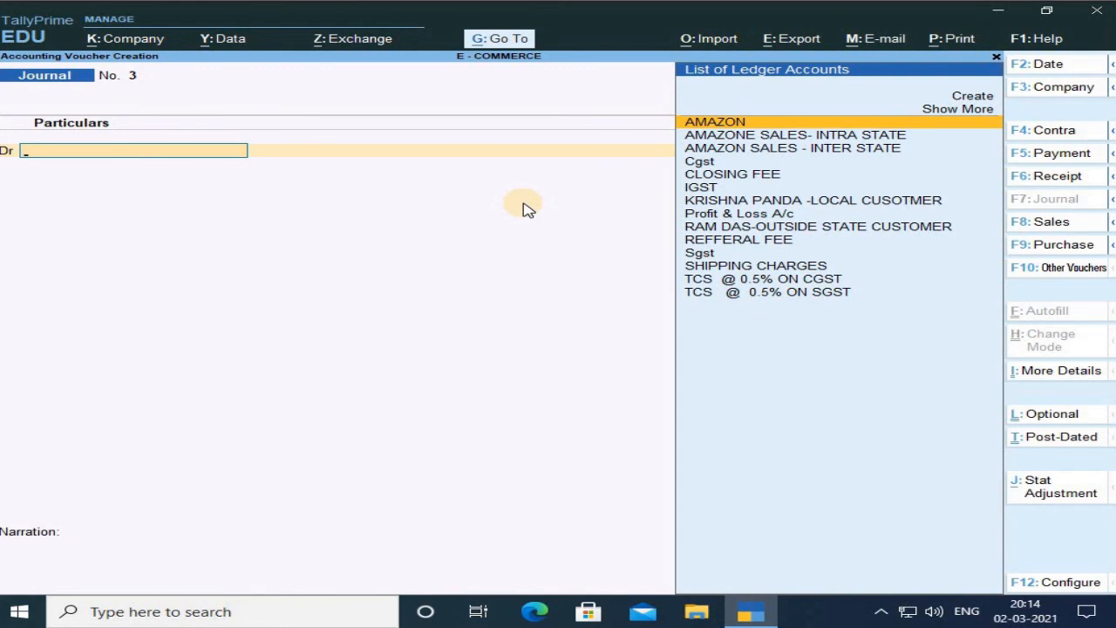
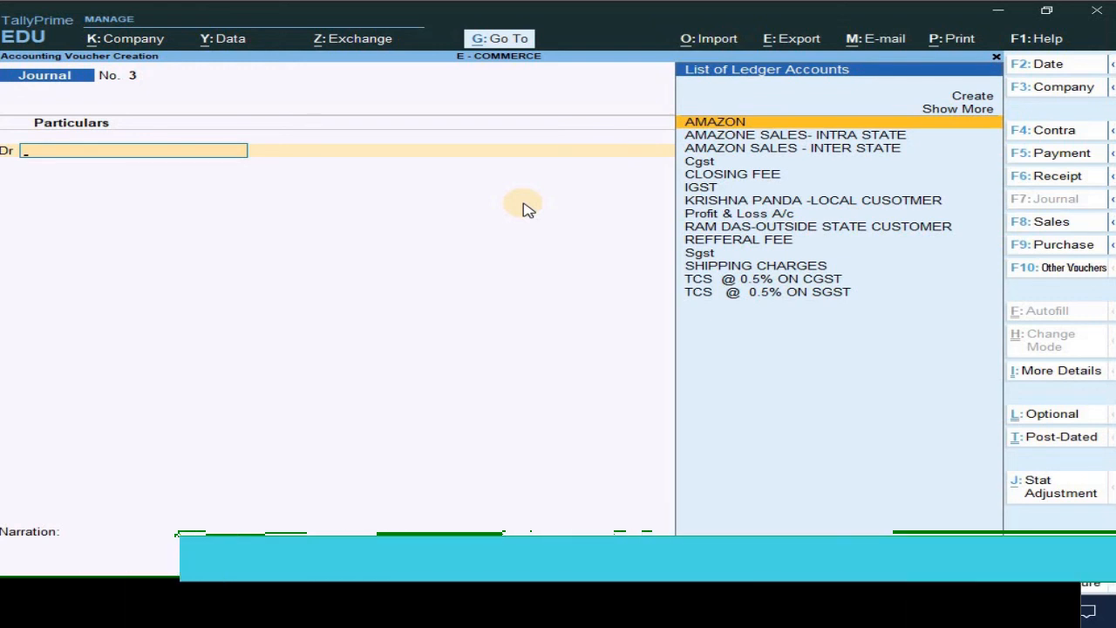
Switch to a new Payment voucher and debit Cgst with 692.
key(F5)
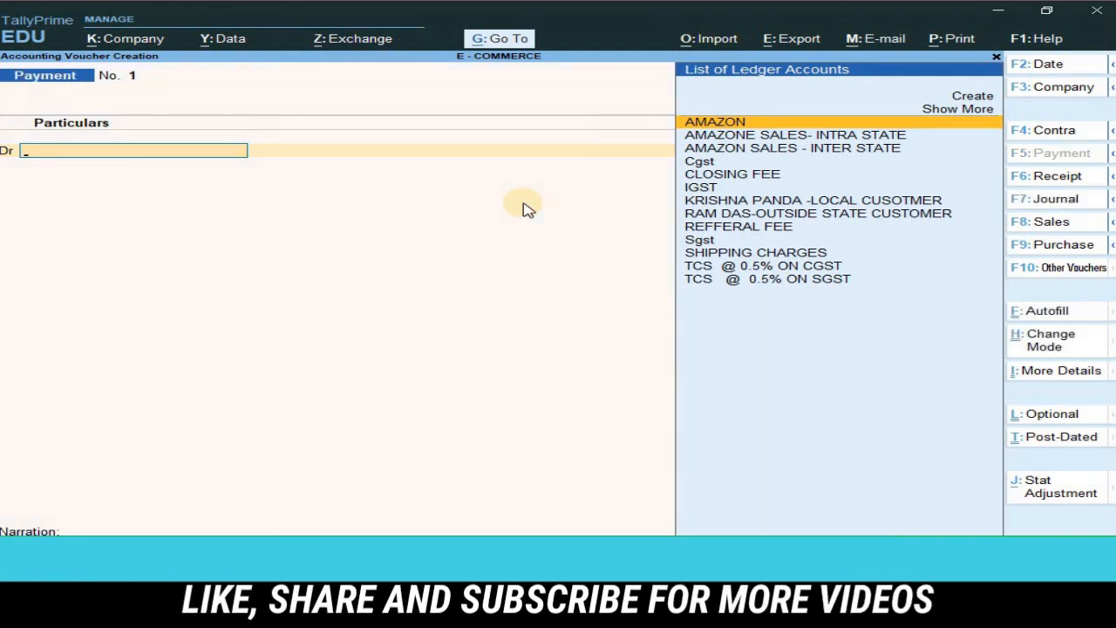
key(Down)
key(Down)
key(Down)
key(Return)
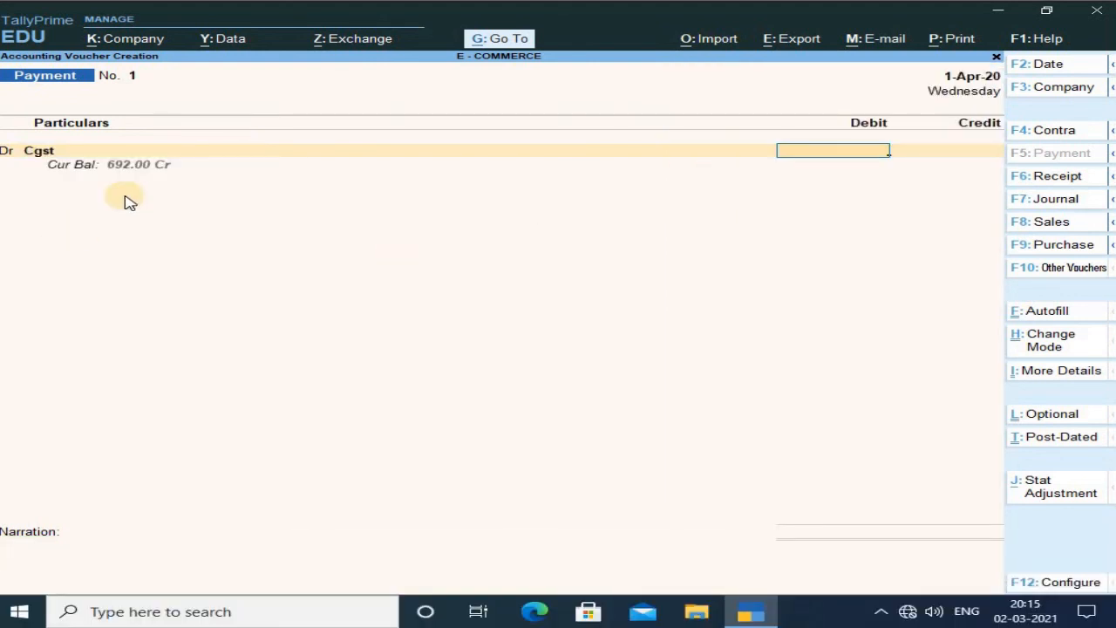
text(692)
key(Return)
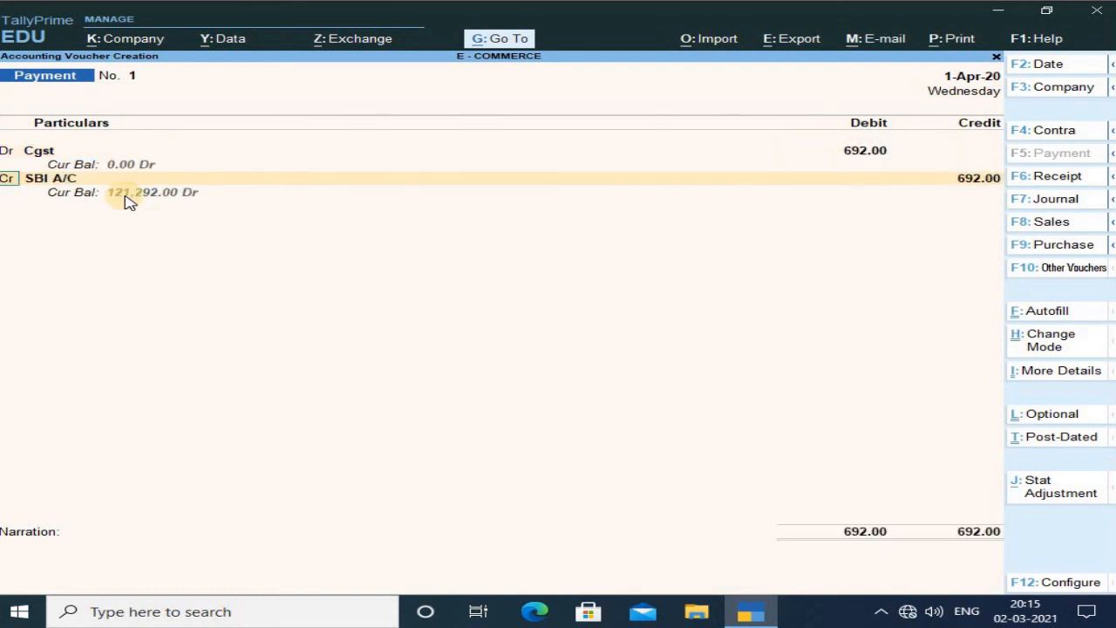
Add a second debit line for Sgst with 692.
text(d)
key(Return)
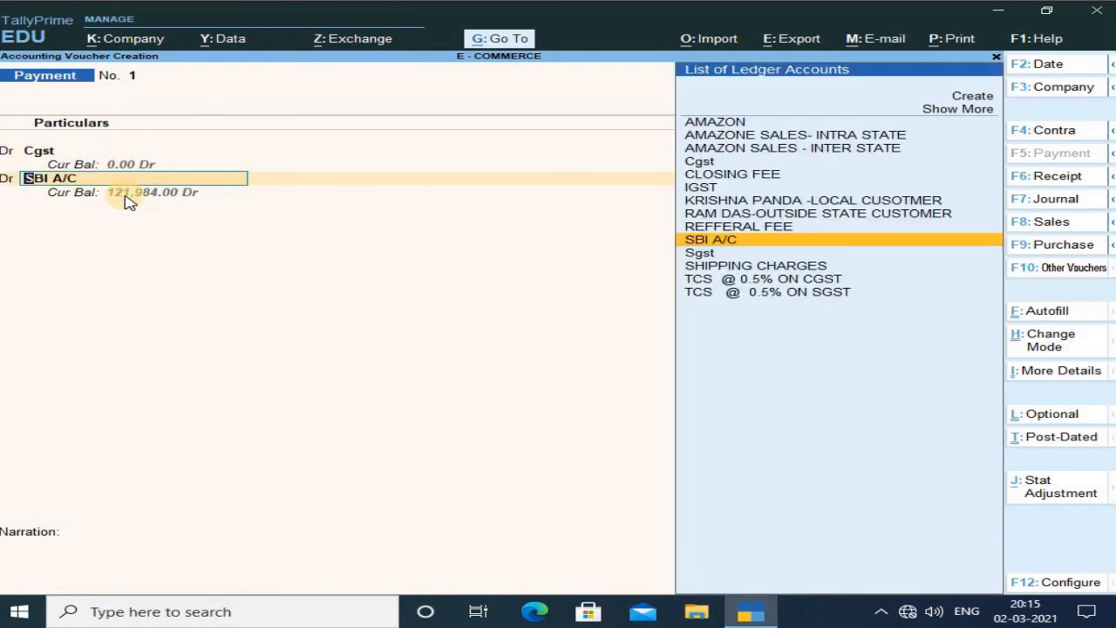
key(Down)
key(Return)
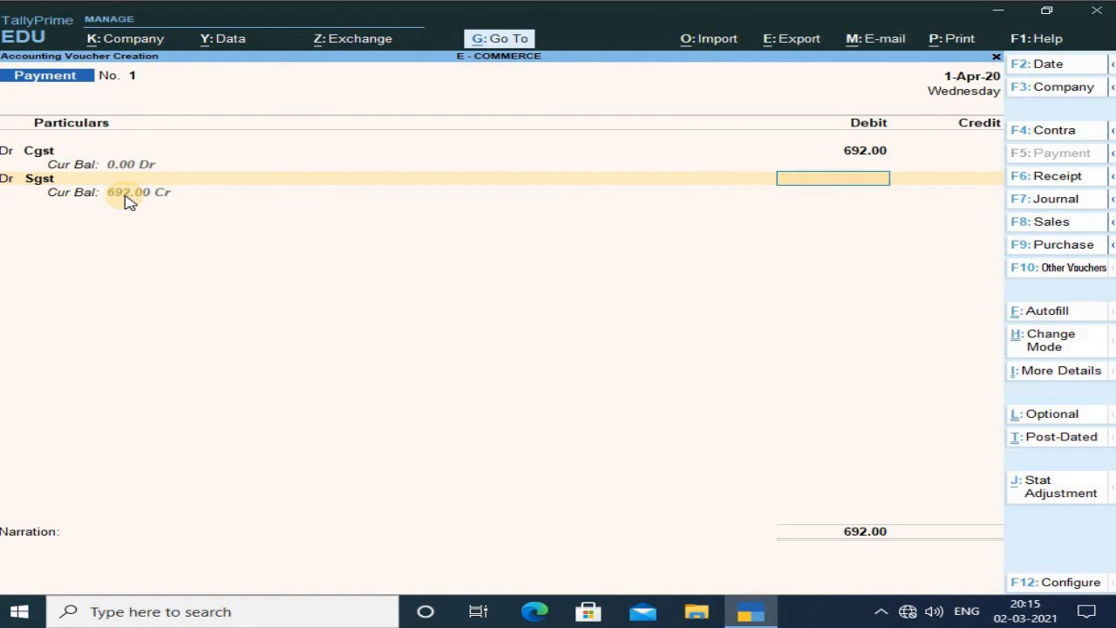
text(692)
key(Return)
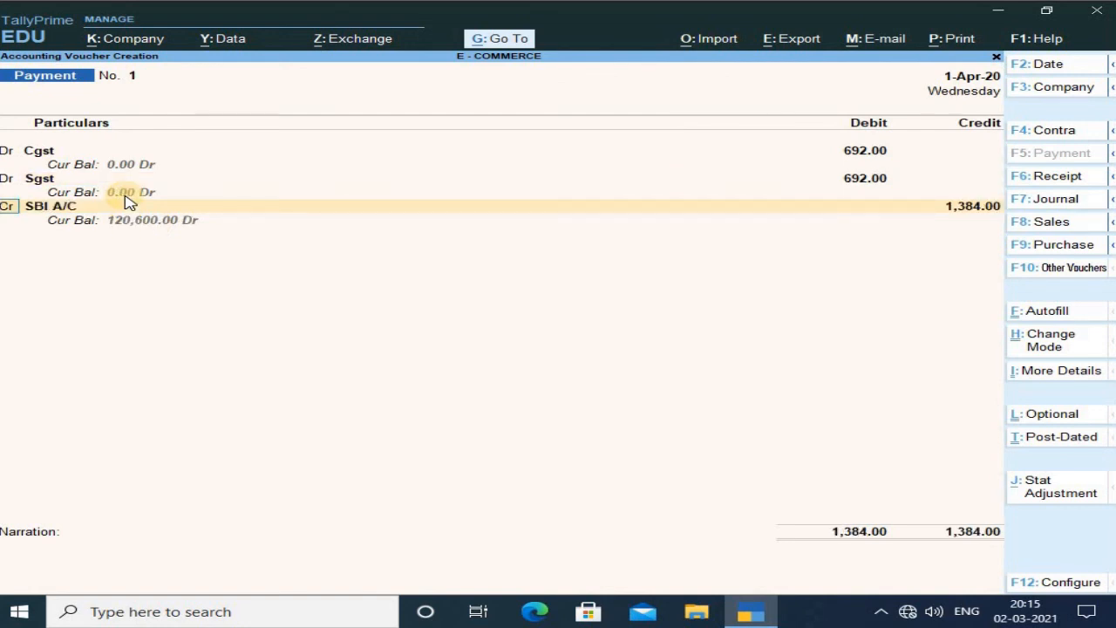
Add a third debit line for IGST with 1800.
text(d)
key(Return)
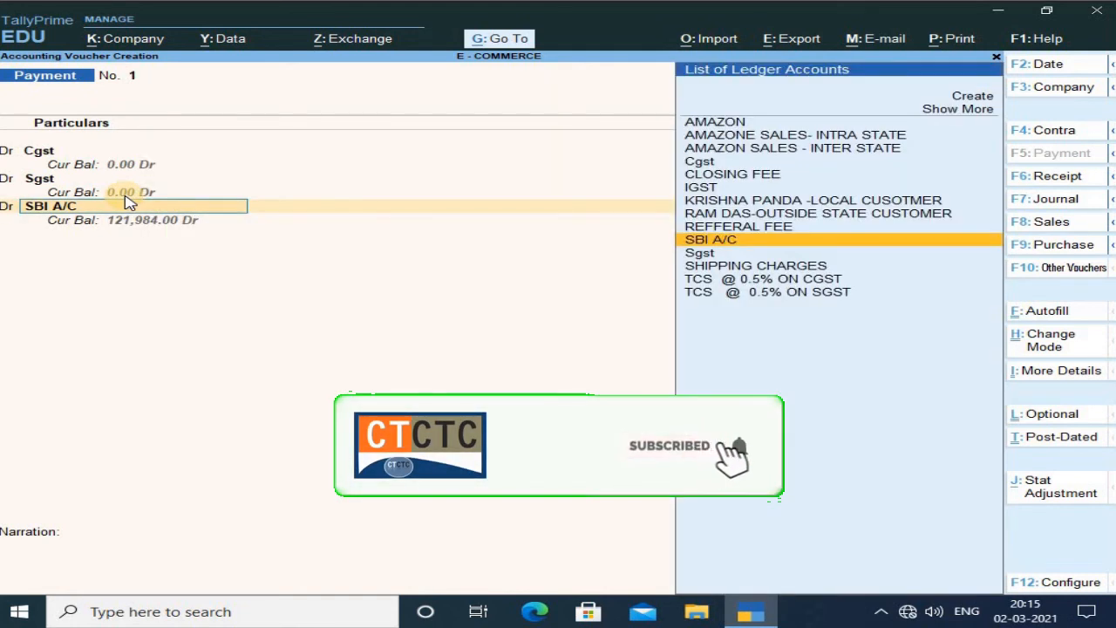
key(Up)
key(Up)
key(Up)
key(Up)
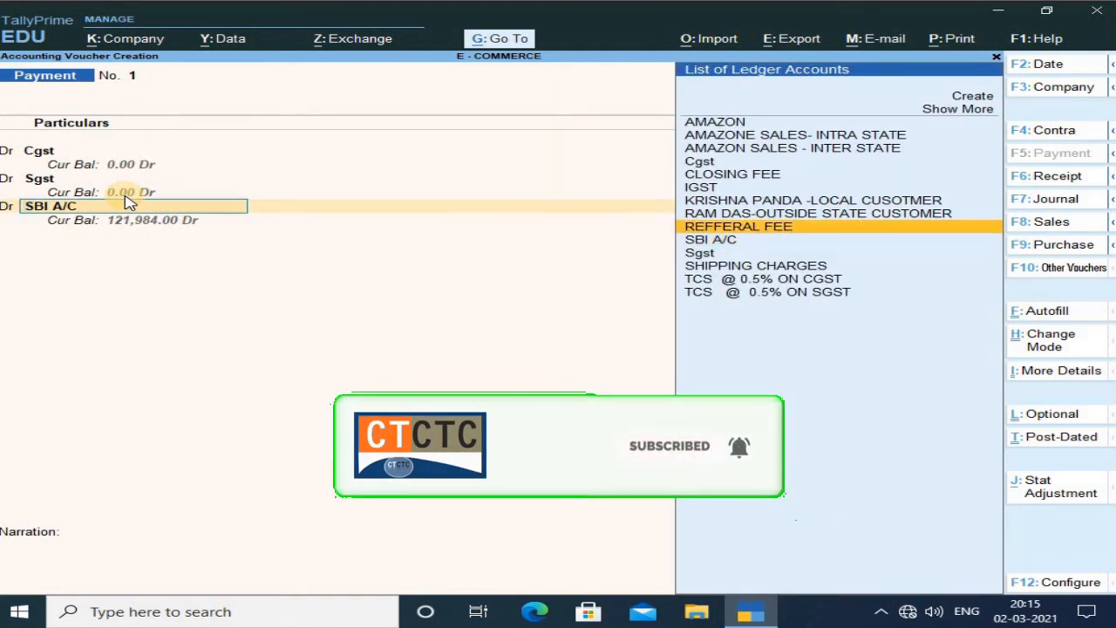
key(Return)
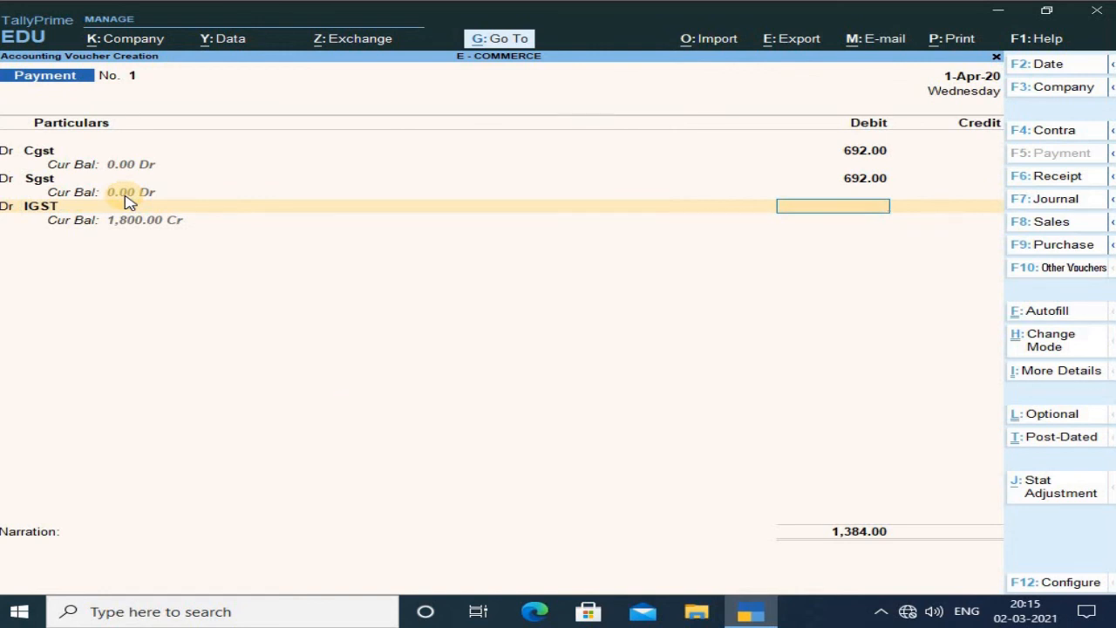
text(1800)
key(Return)
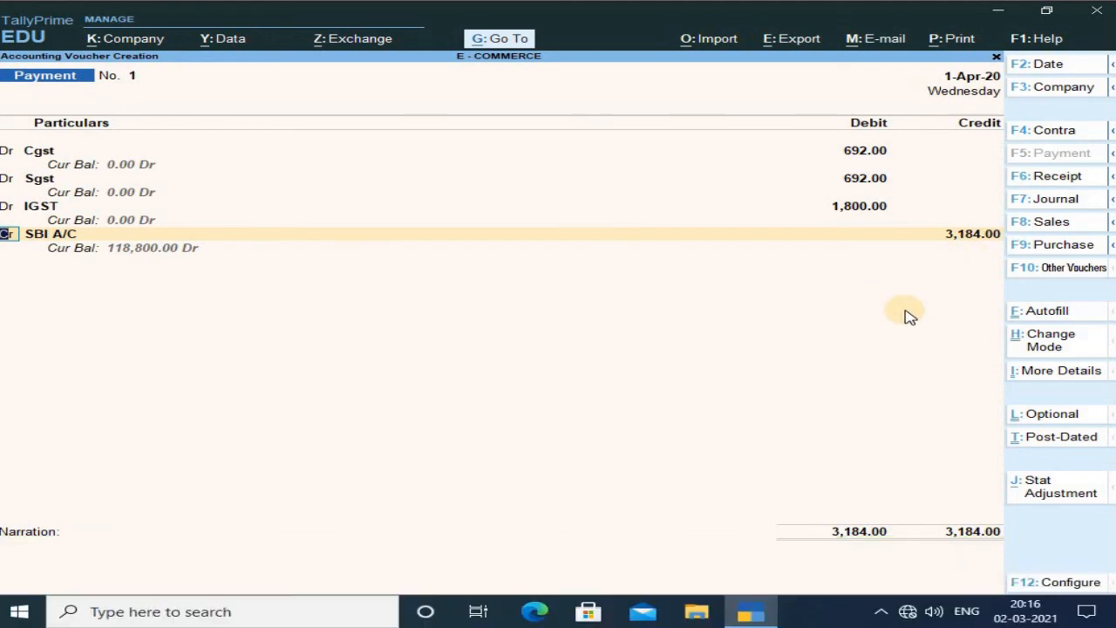
Credit SBI A/C with 3,184.00, accept its cheque bank allocation, and save the payment voucher.
key(Return)
key(Return)
key(Return)
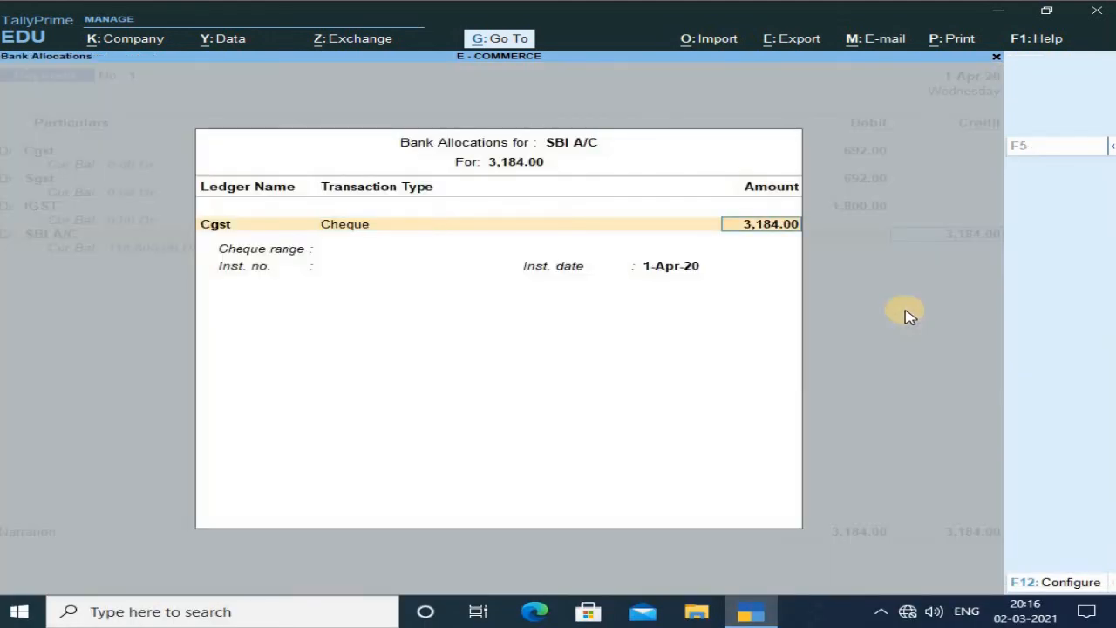
key(Return)
key(Return)
key(Return)
key(Return)
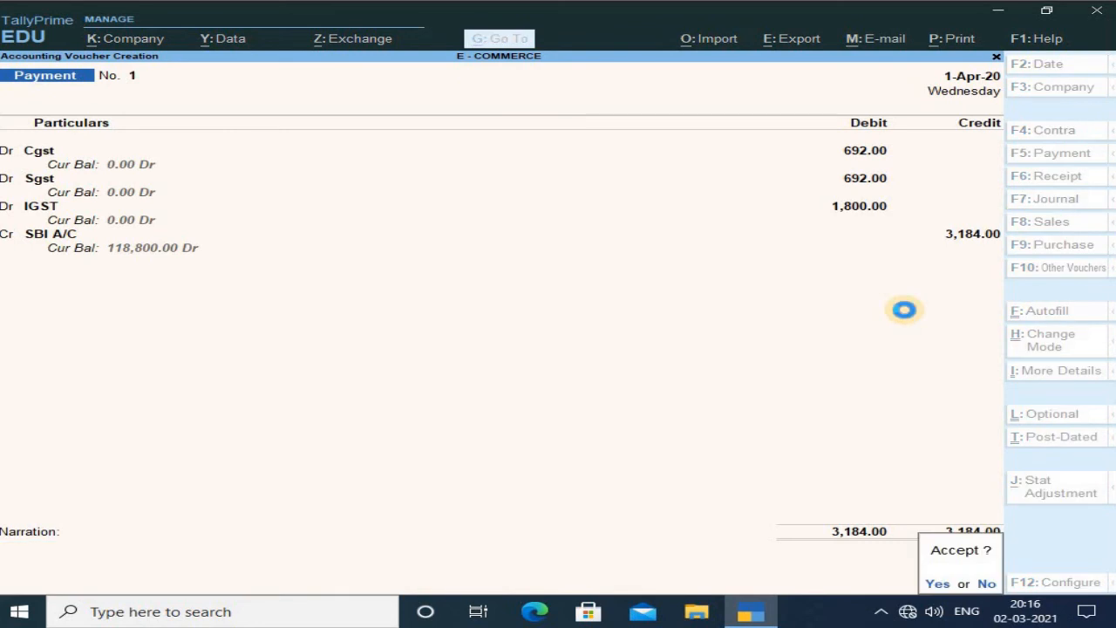
key(Return)
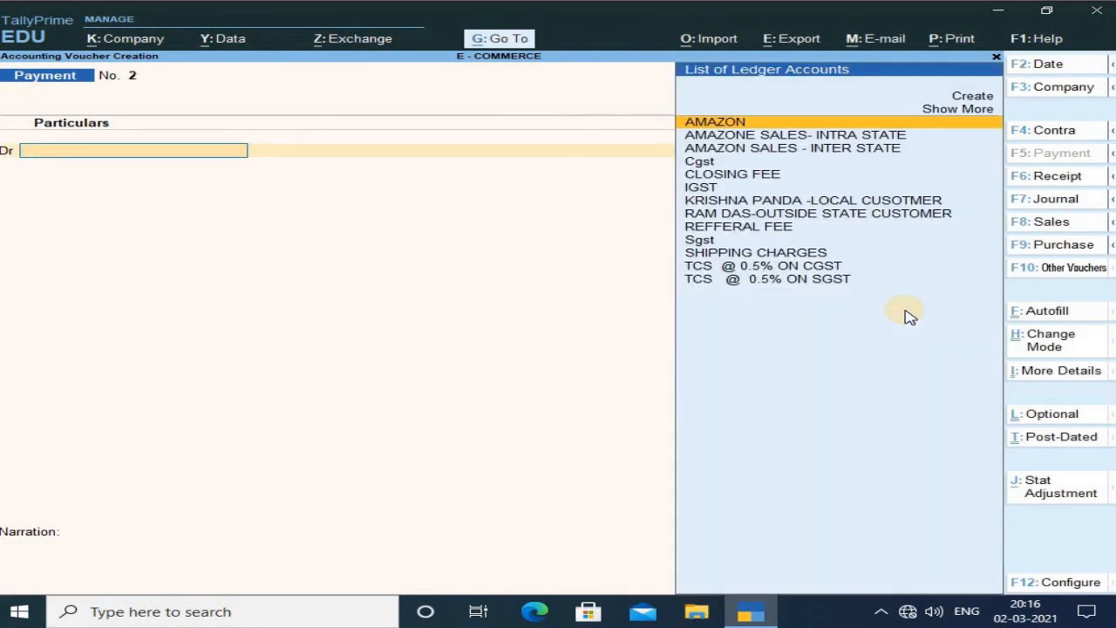